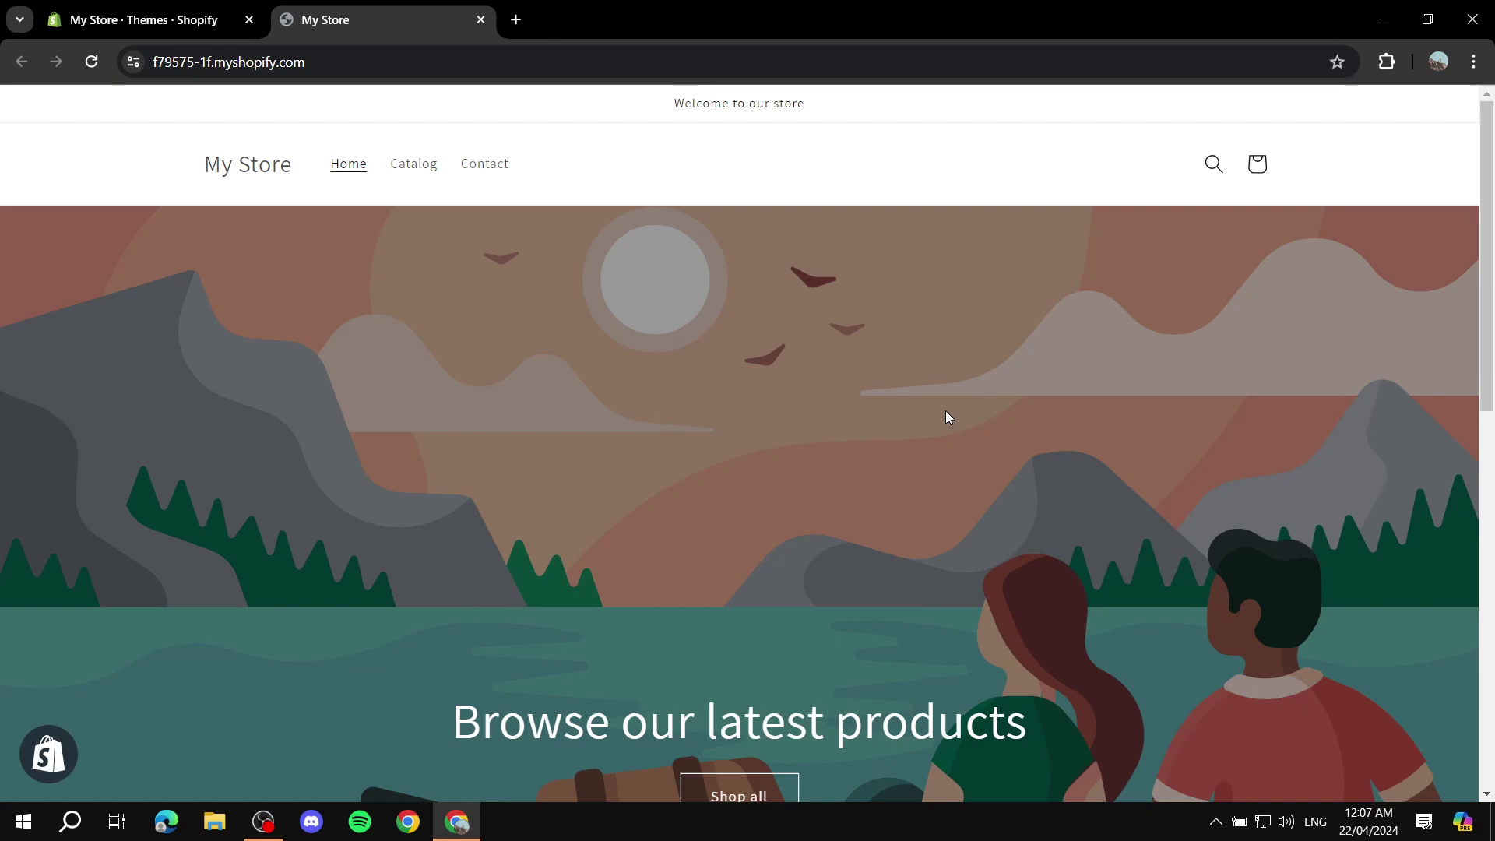
Look over the storefront's home page preview and close it
scroll(988, 391, "down", 10)
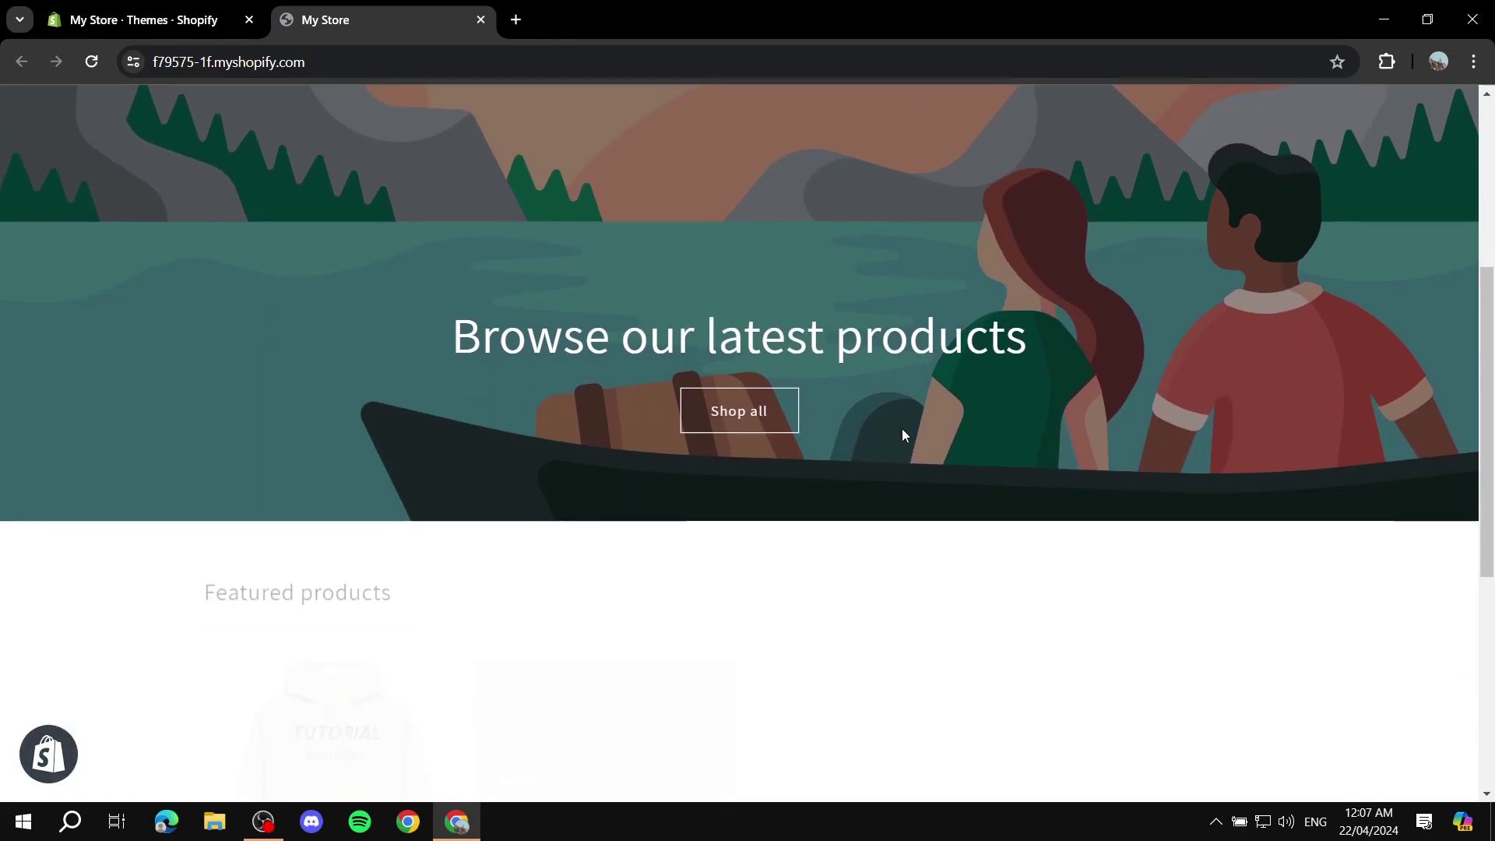
scroll(451, 238, "up", 10)
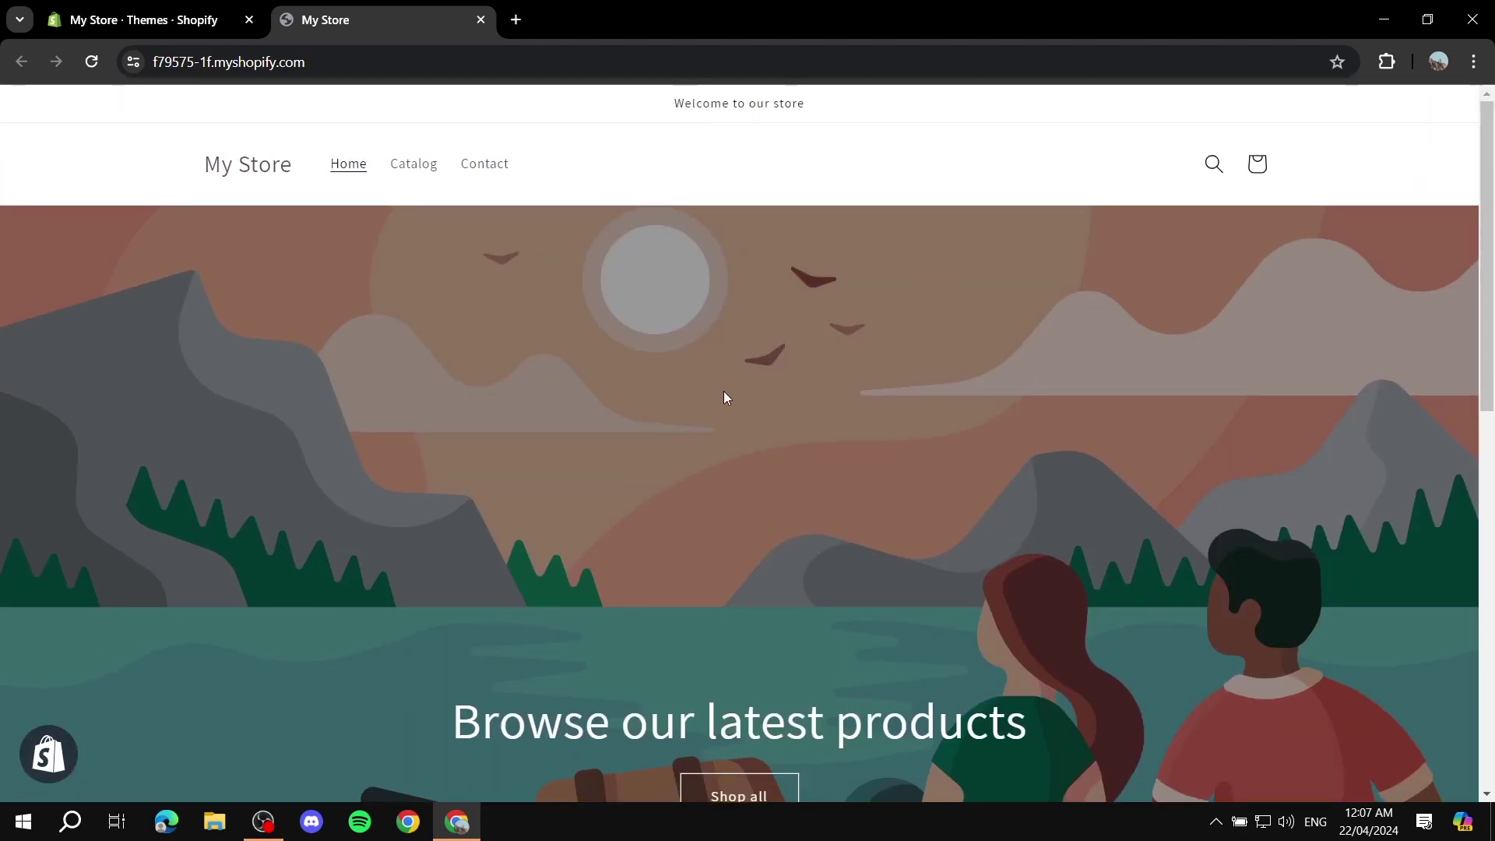
left_click(481, 20)
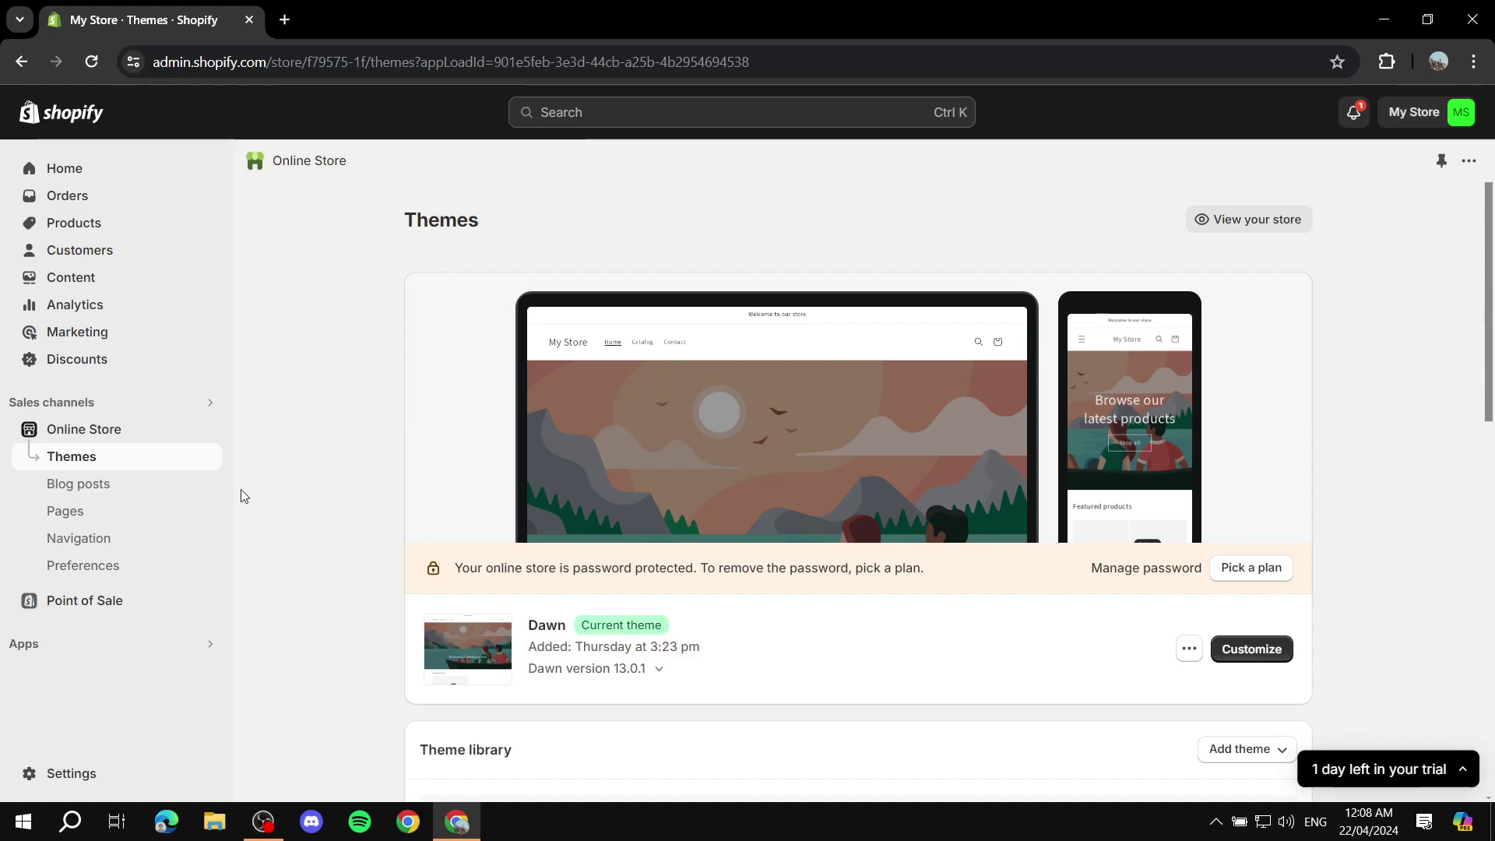
Open the Shopify App Store from the store's recommended apps
left_click(105, 645)
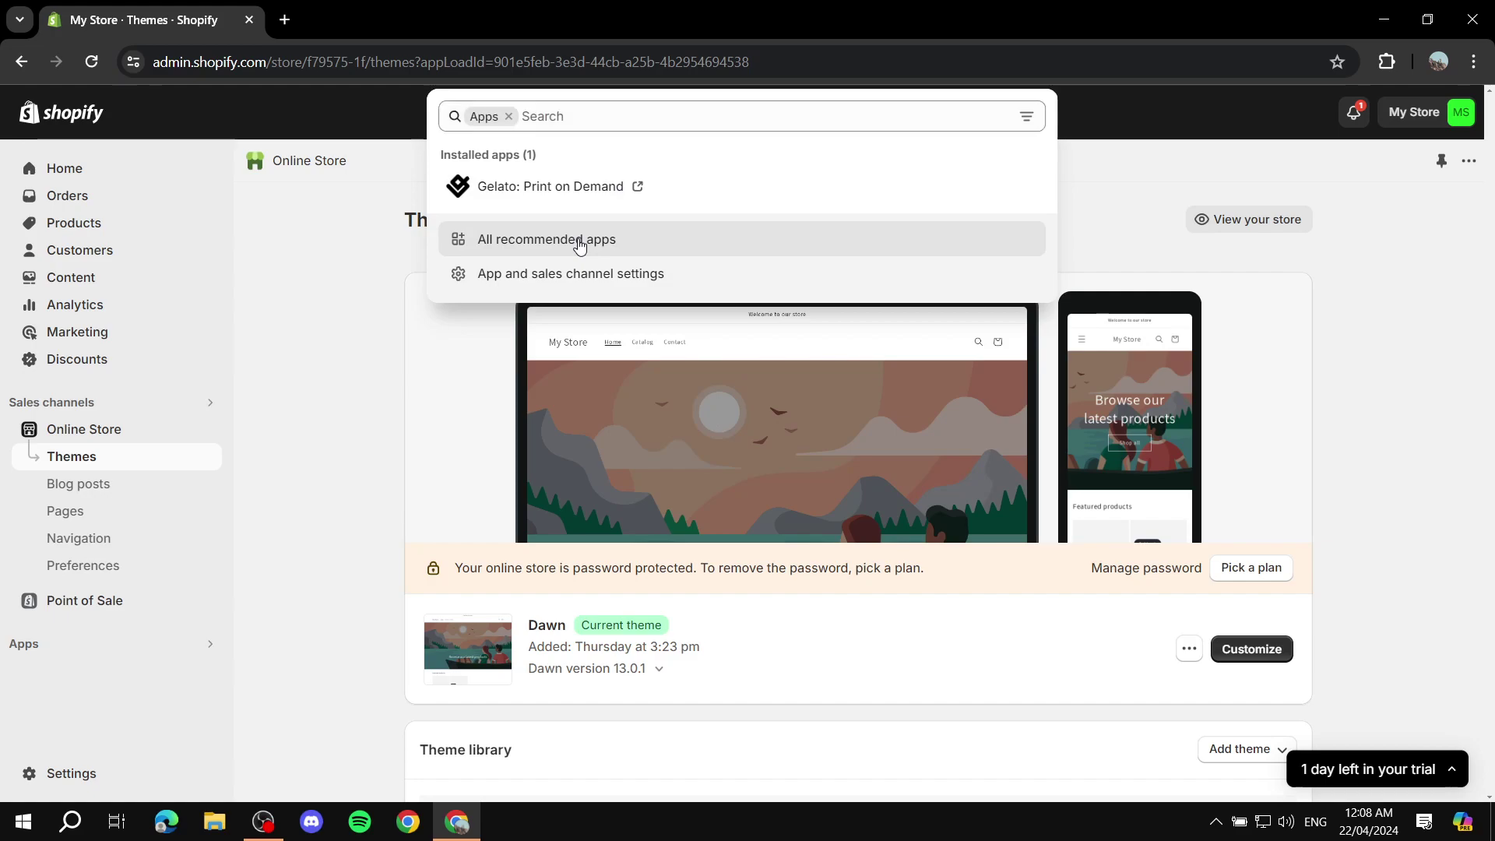
left_click(579, 240)
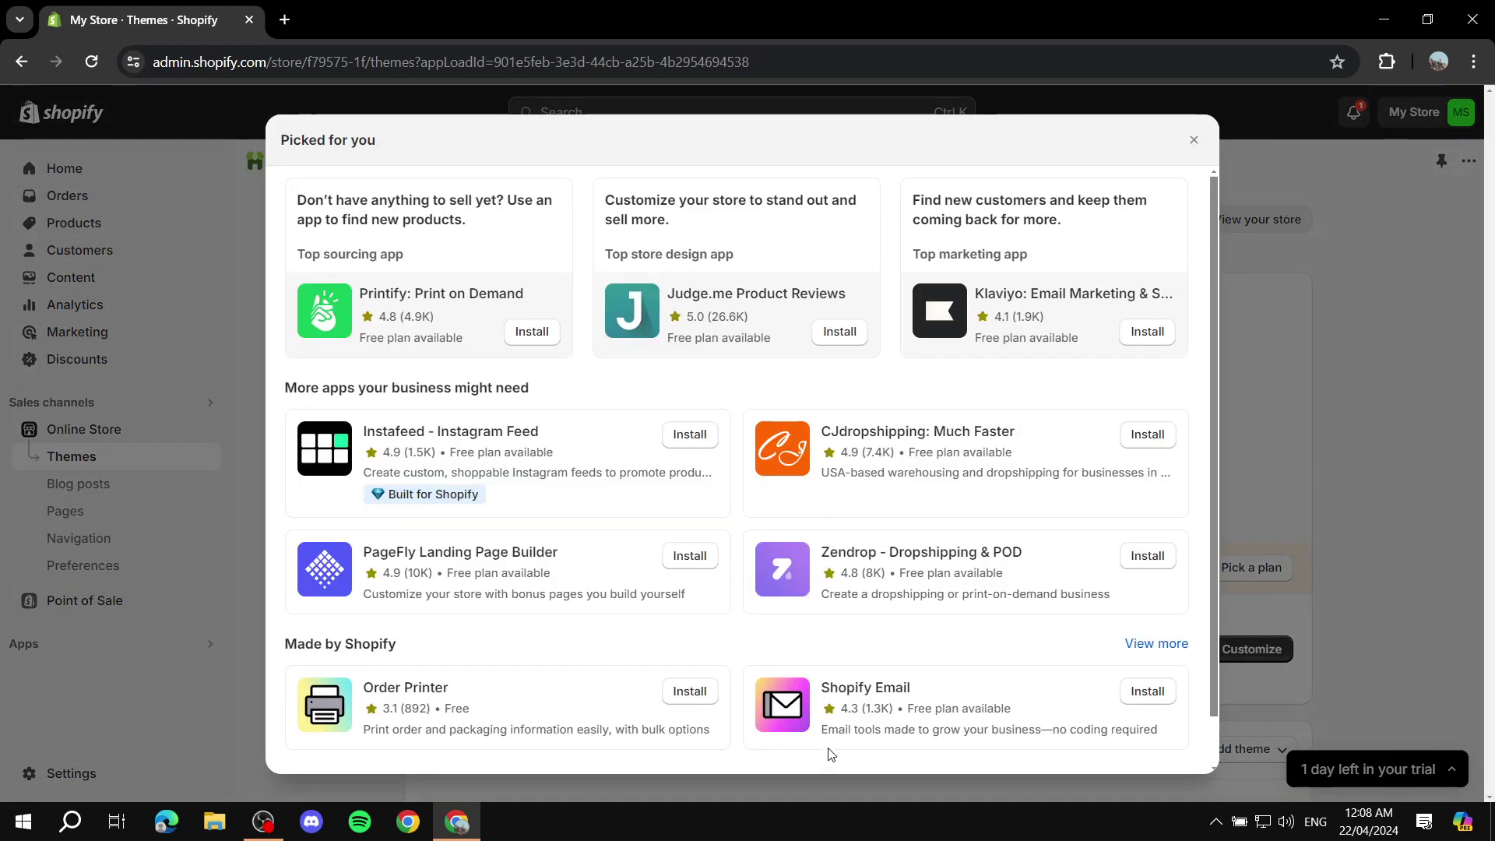
scroll(831, 754, "down", 2)
left_click(847, 754)
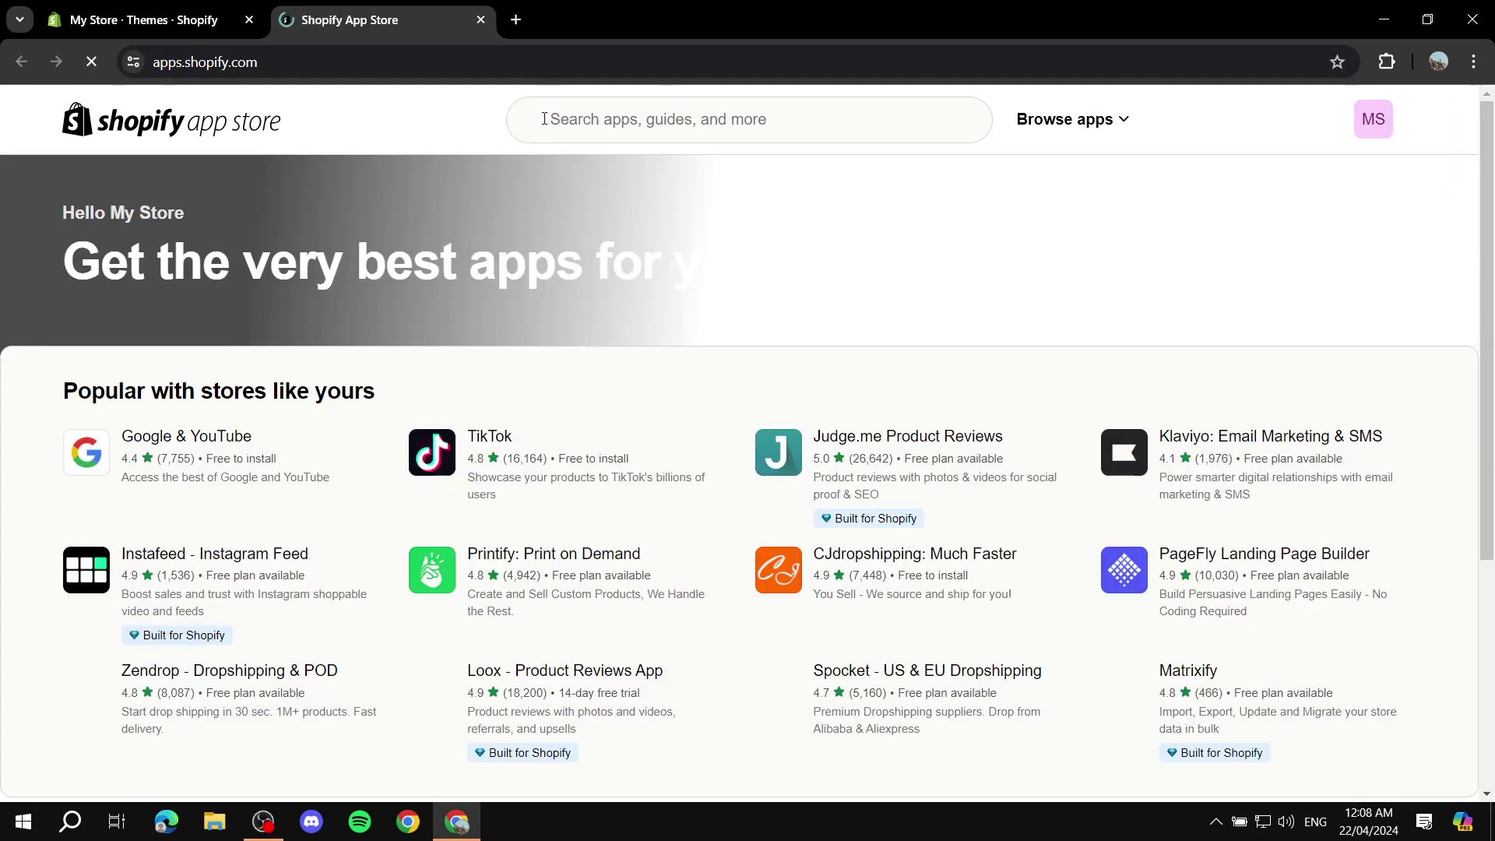
Search the app store for "Pagefly" and open the PageFly Landing Page Builder listing
left_click(550, 119)
type("Pagefly")
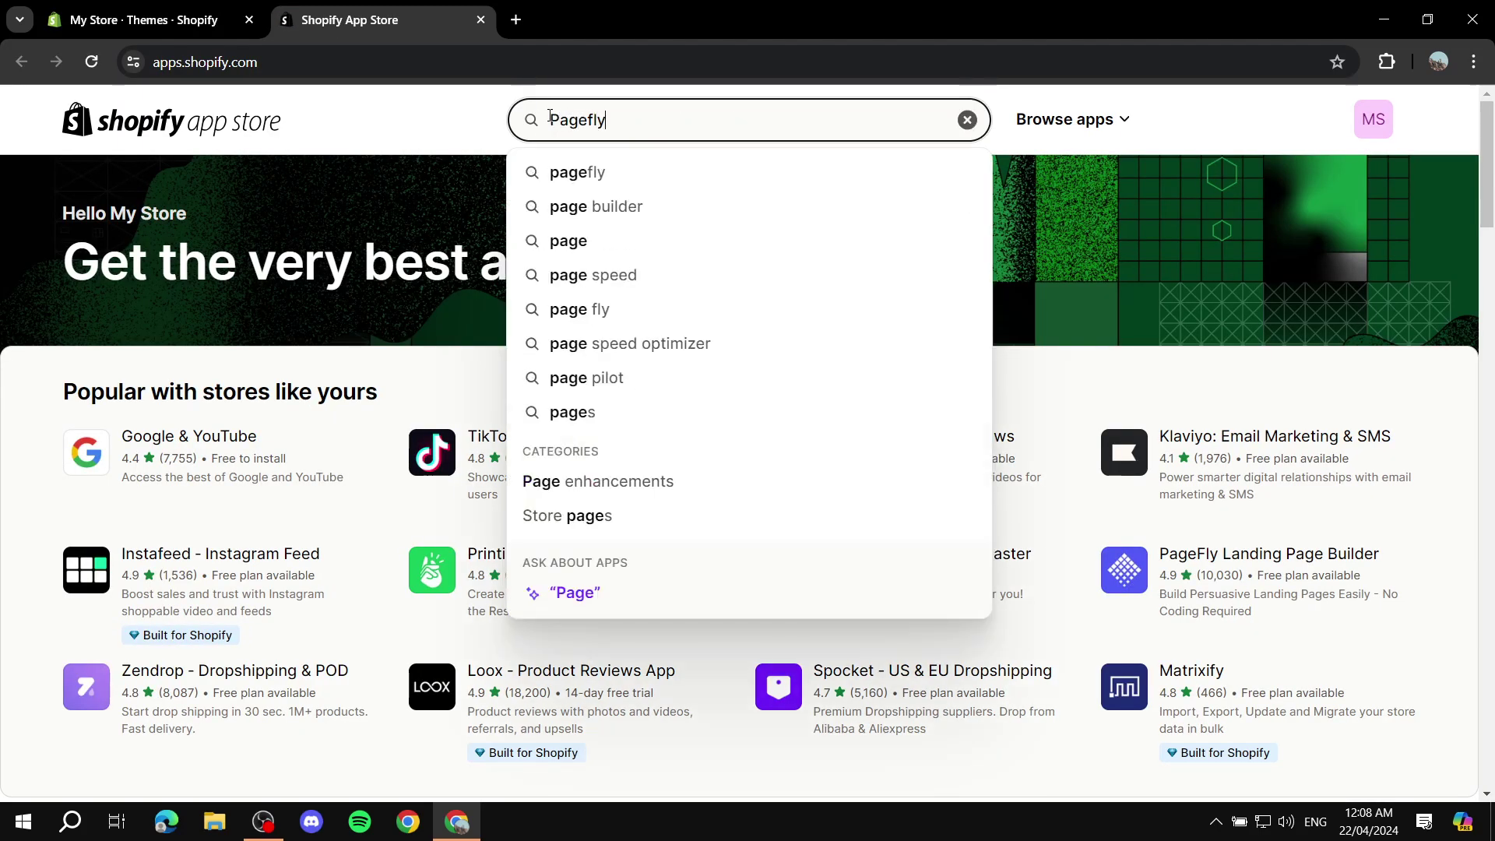
key("Return")
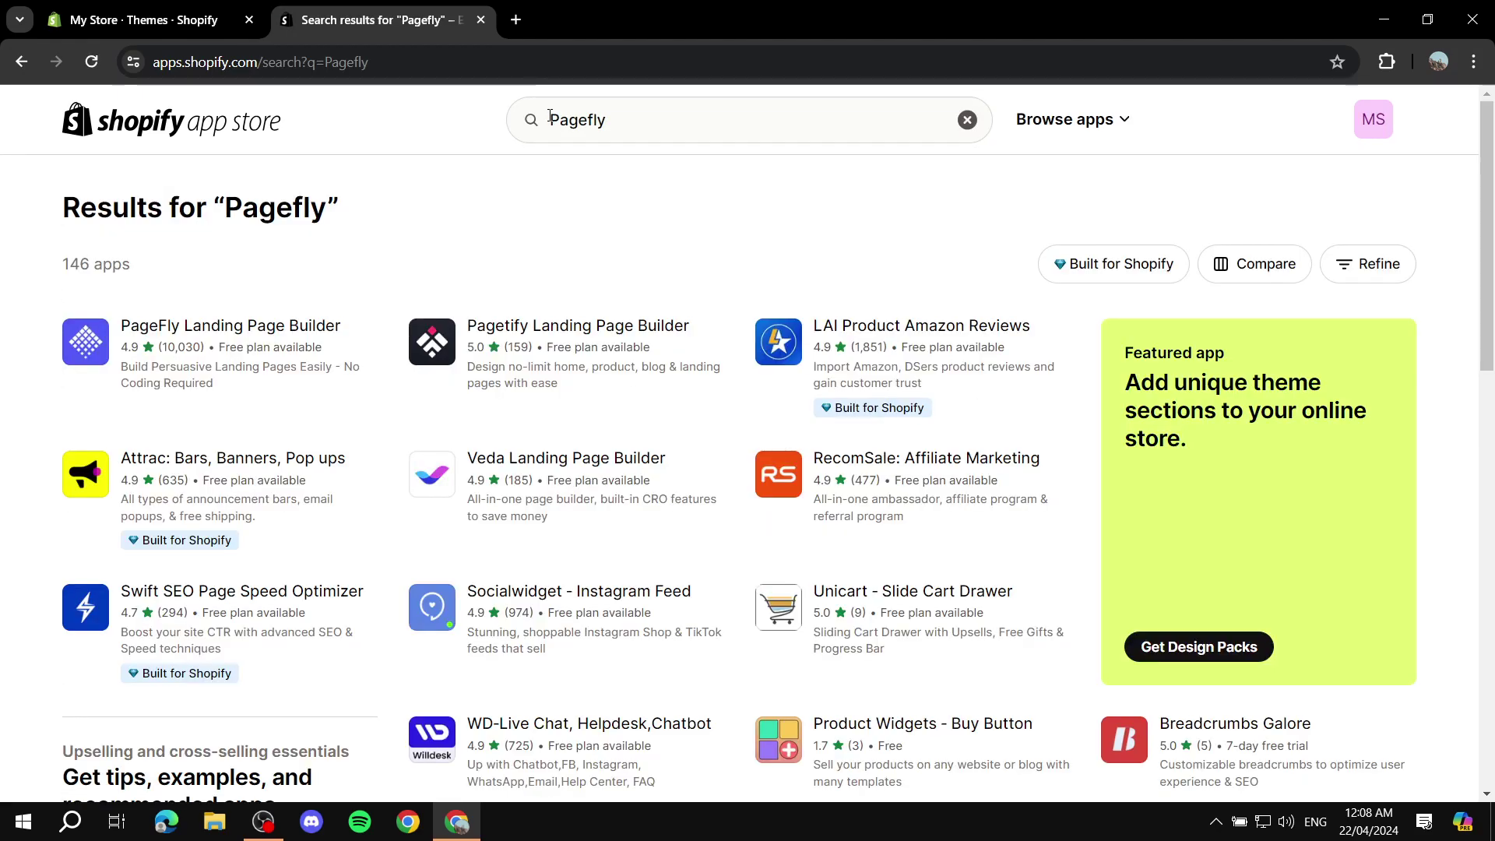
left_click(282, 335)
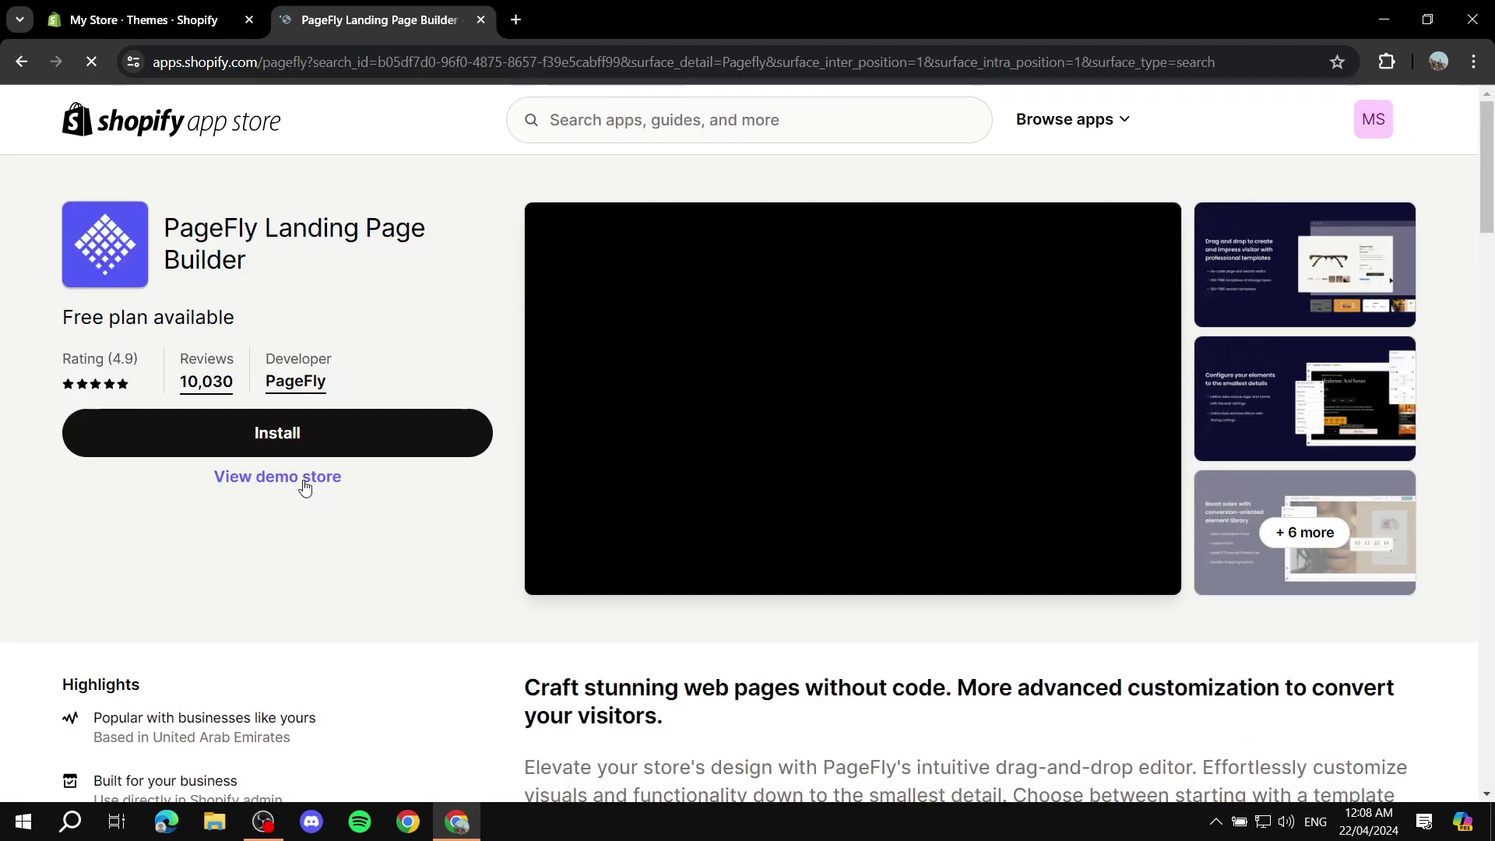
Examine the PageFly listing's description, page builder features and pricing plans
scroll(377, 534, "down", 7)
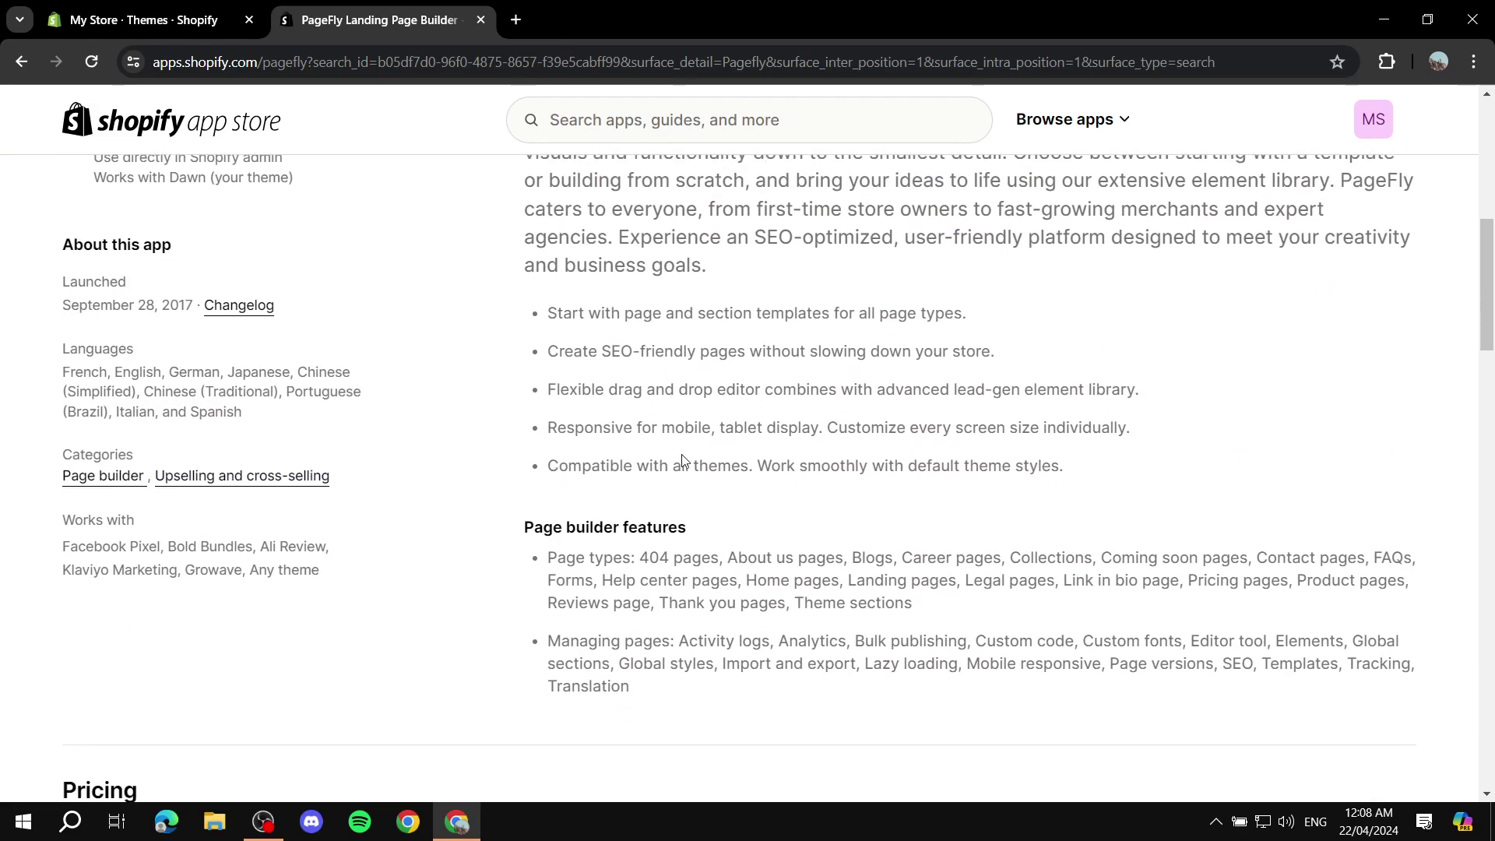
scroll(681, 455, "down", 4)
scroll(317, 544, "down", 1)
scroll(633, 549, "up", 1)
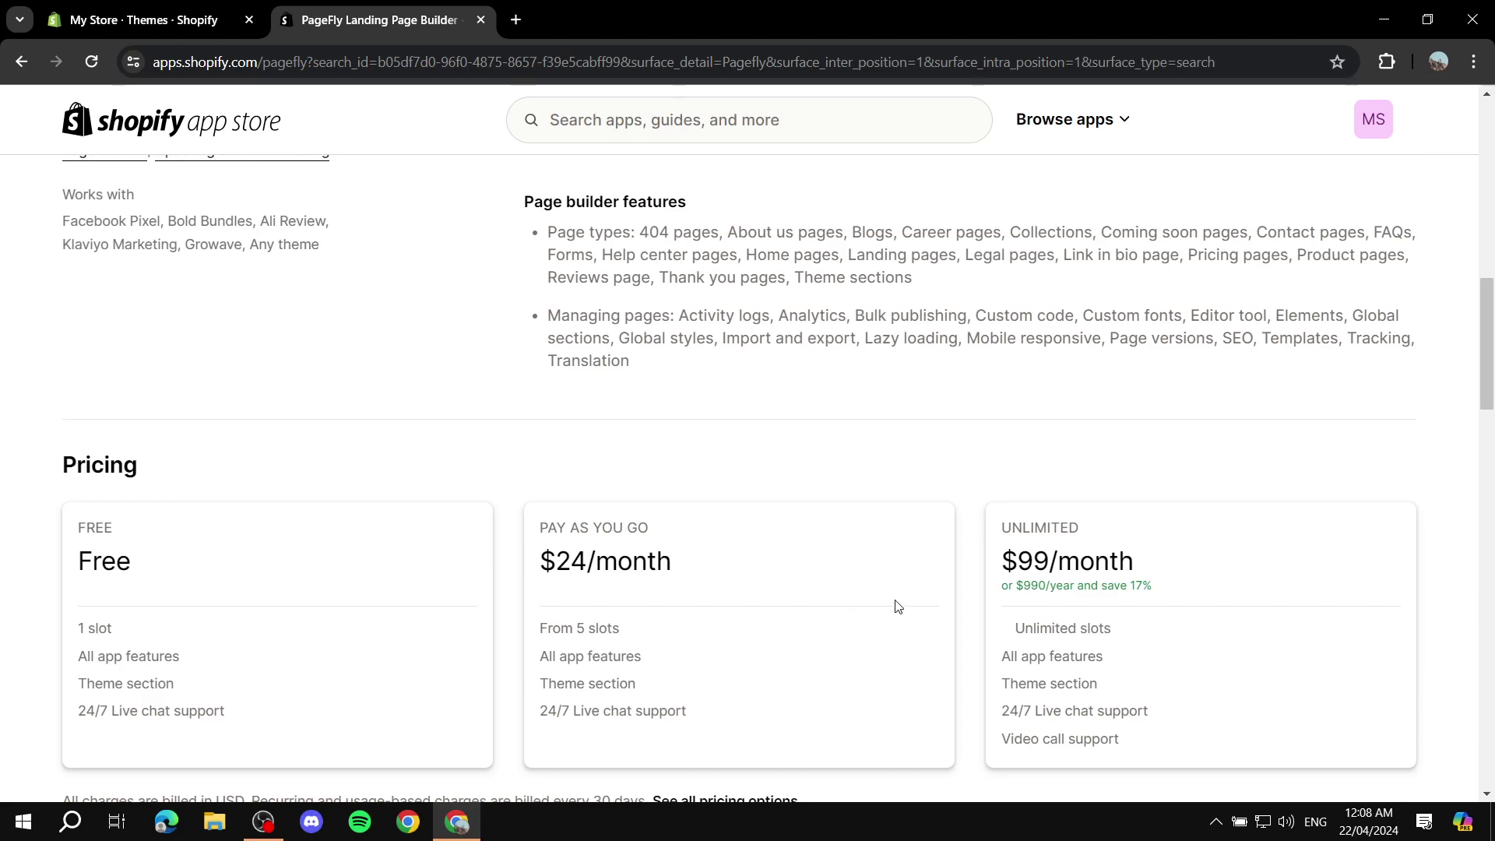
scroll(897, 606, "up", 5)
scroll(744, 455, "down", 5)
scroll(856, 527, "up", 3)
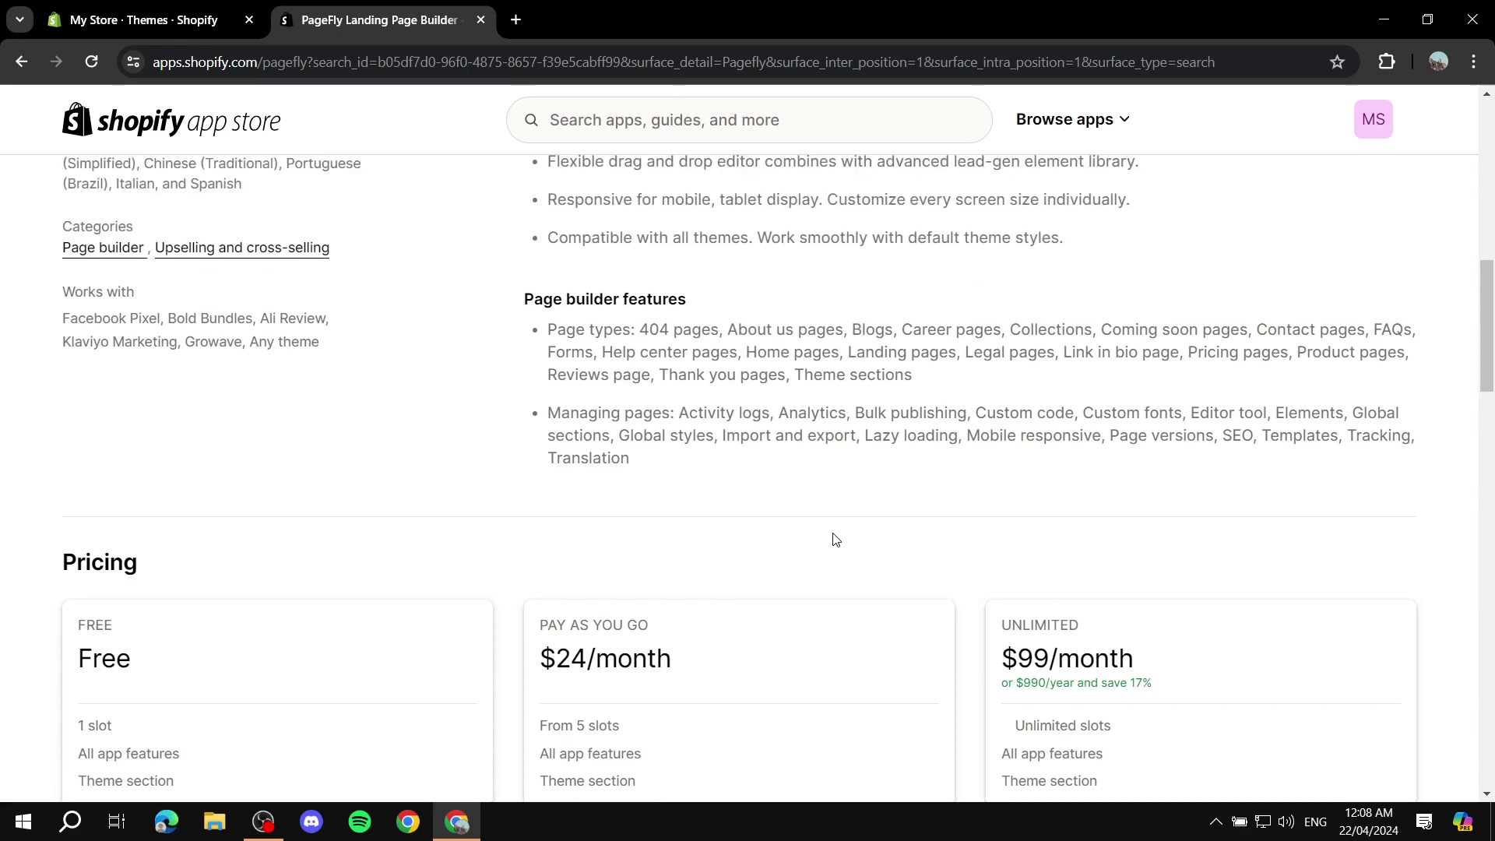
scroll(619, 560, "up", 10)
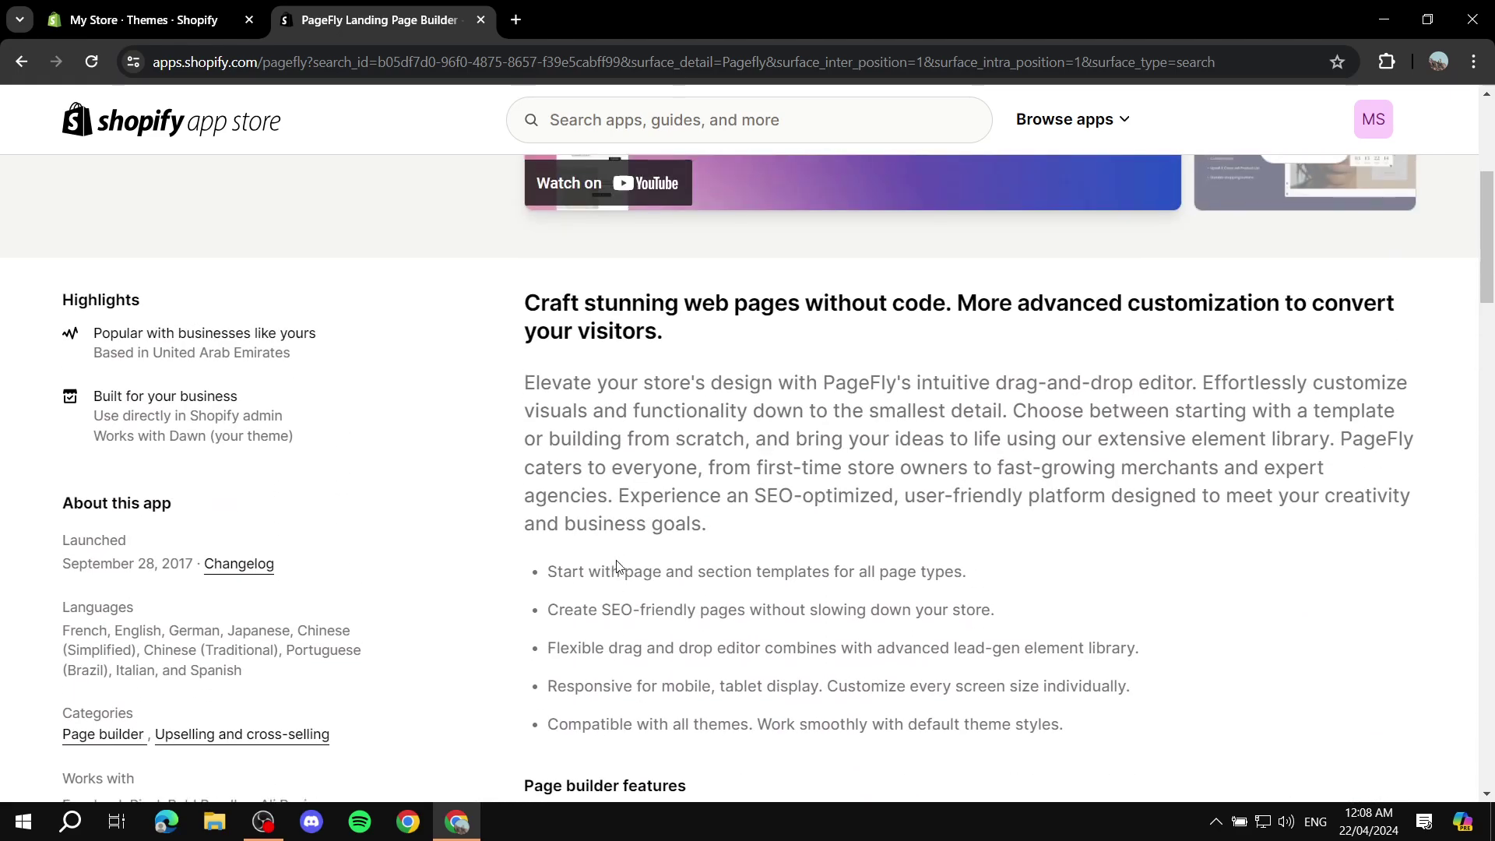
Install the PageFly Page Builder app on the store, approving its data access and collapsing the trial notice
left_click(361, 435)
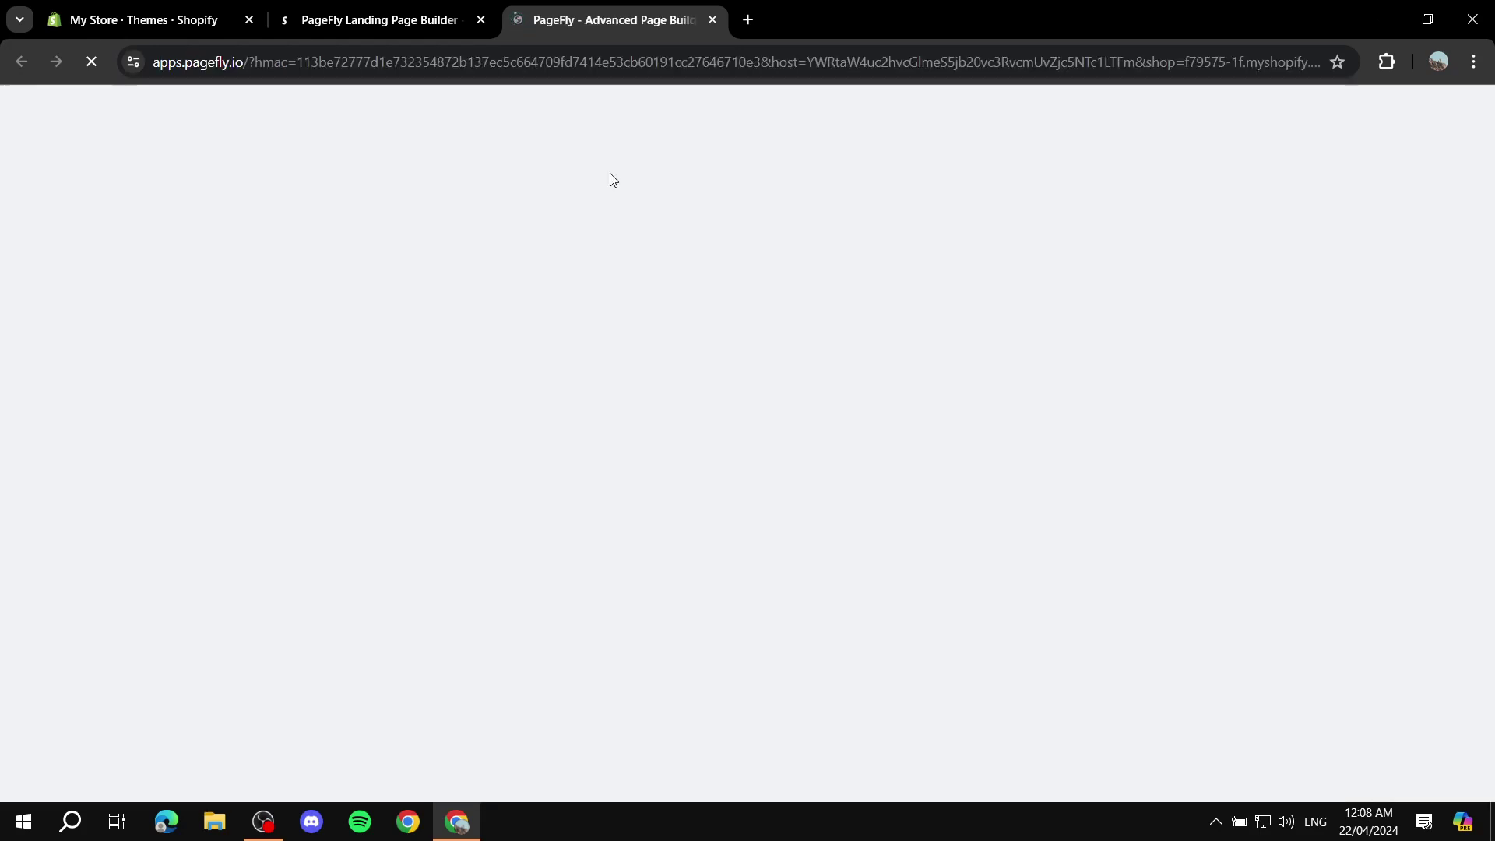
left_click(485, 25)
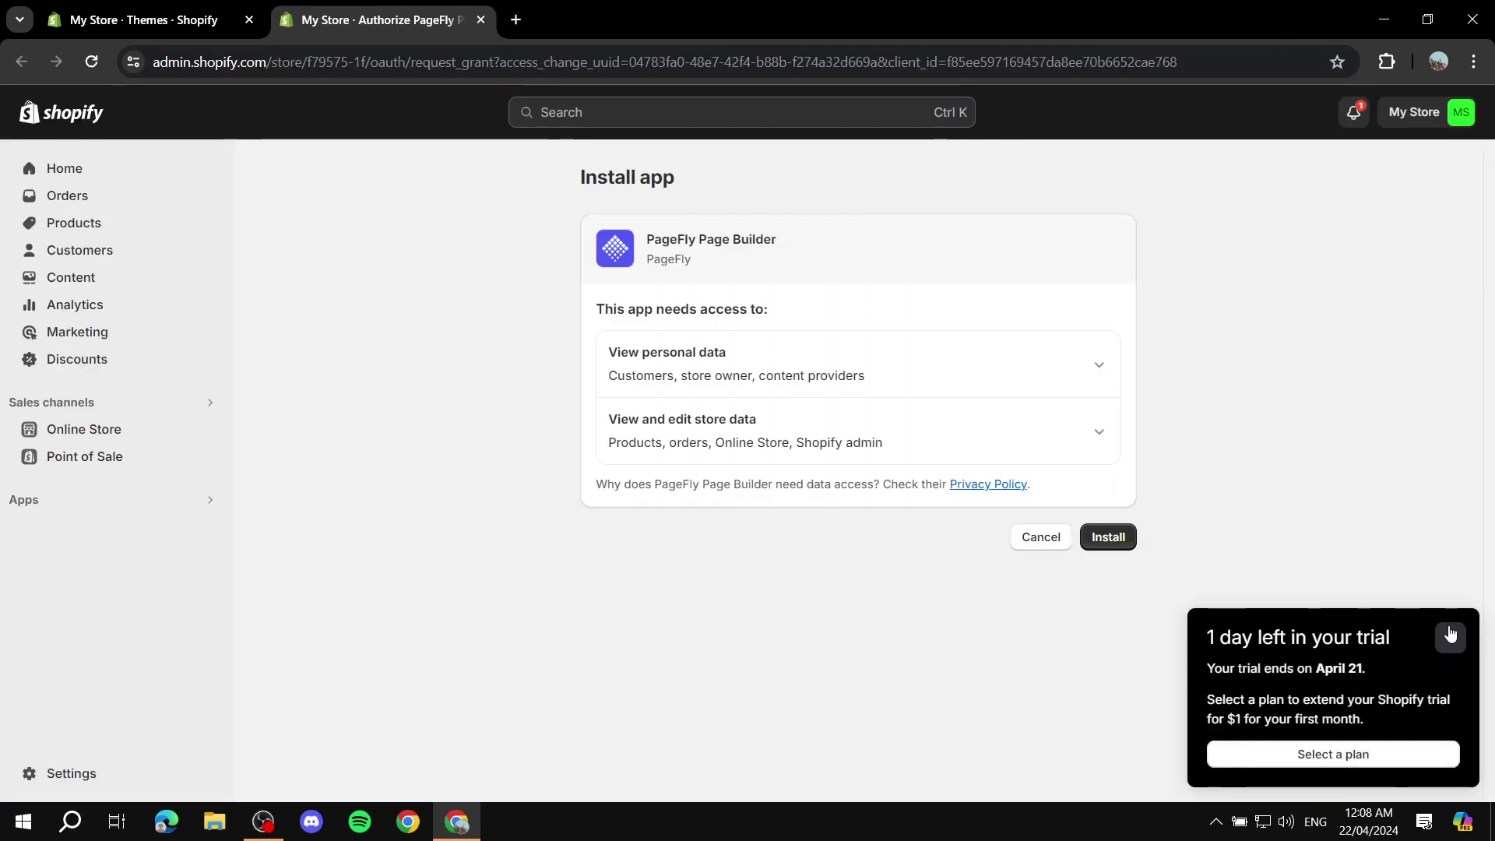
left_click(1450, 635)
left_click(1086, 538)
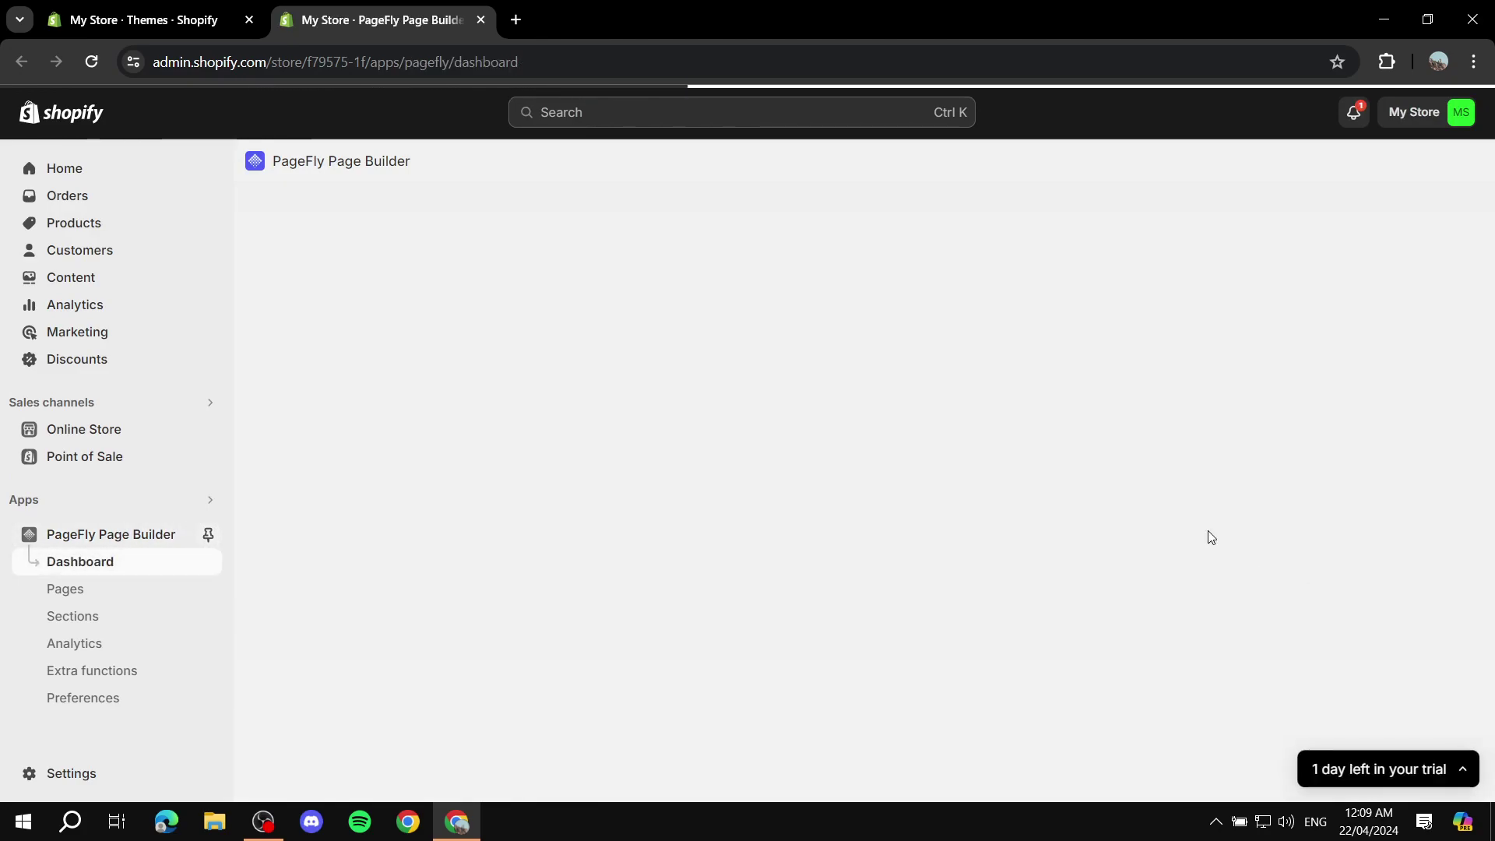
left_click(1449, 638)
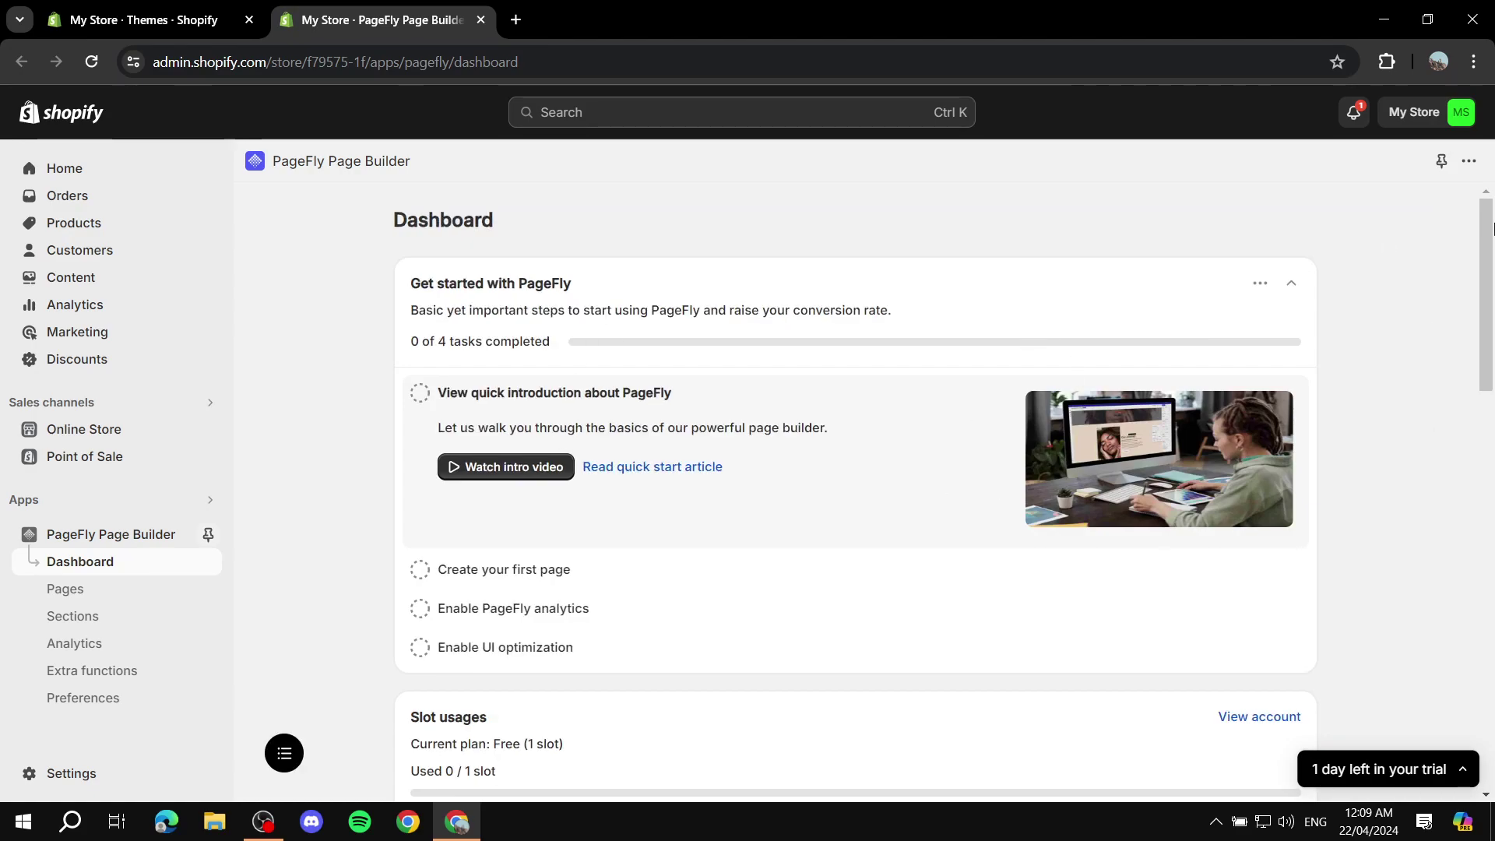
Examine the PageFly dashboard's getting-started tasks, slot usage, support channels and recommendations
scroll(871, 314, "down", 3)
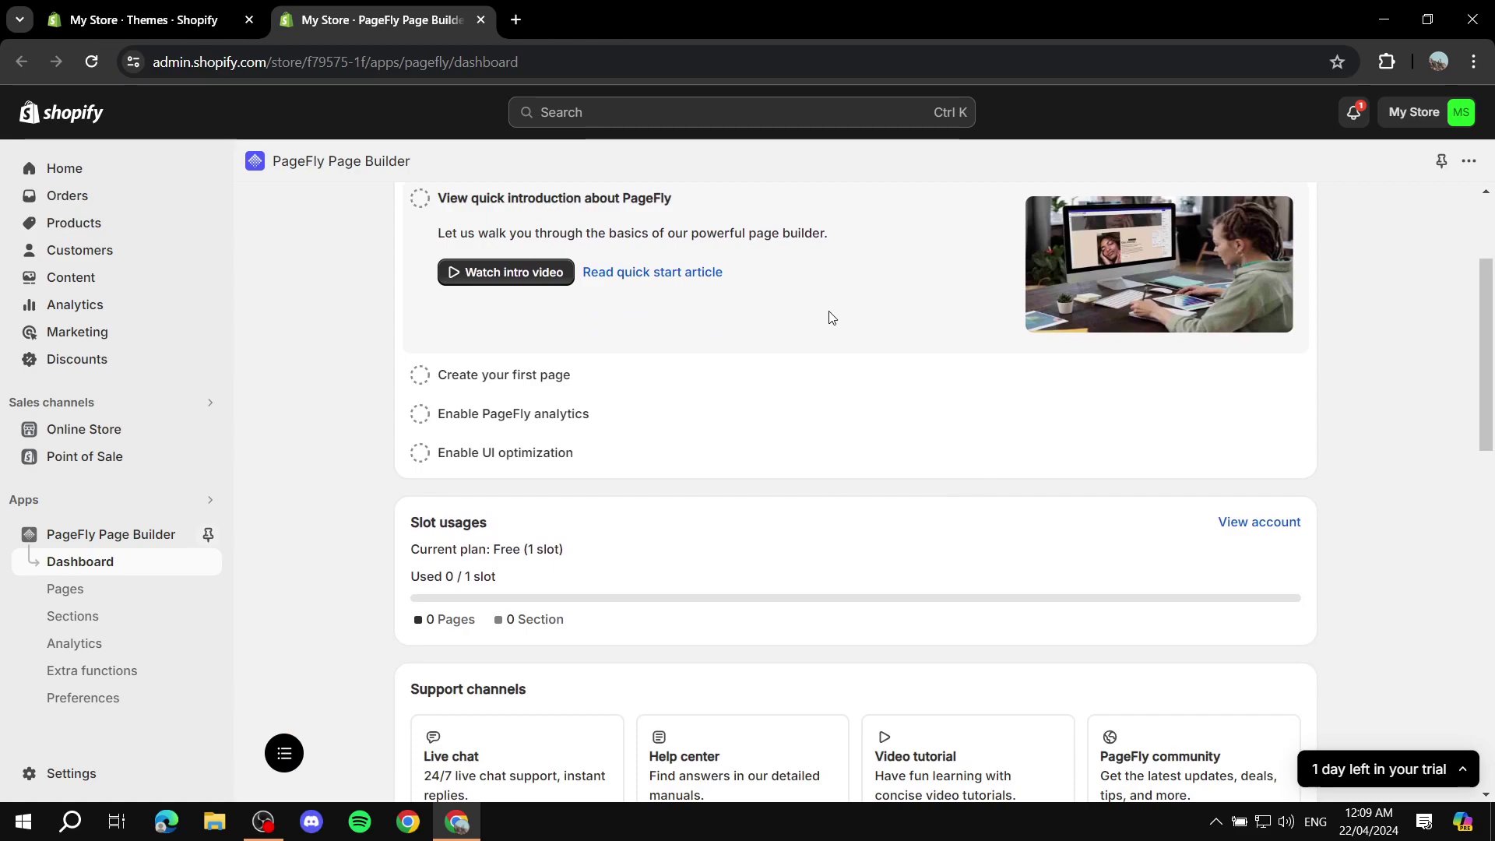
scroll(701, 327, "up", 3)
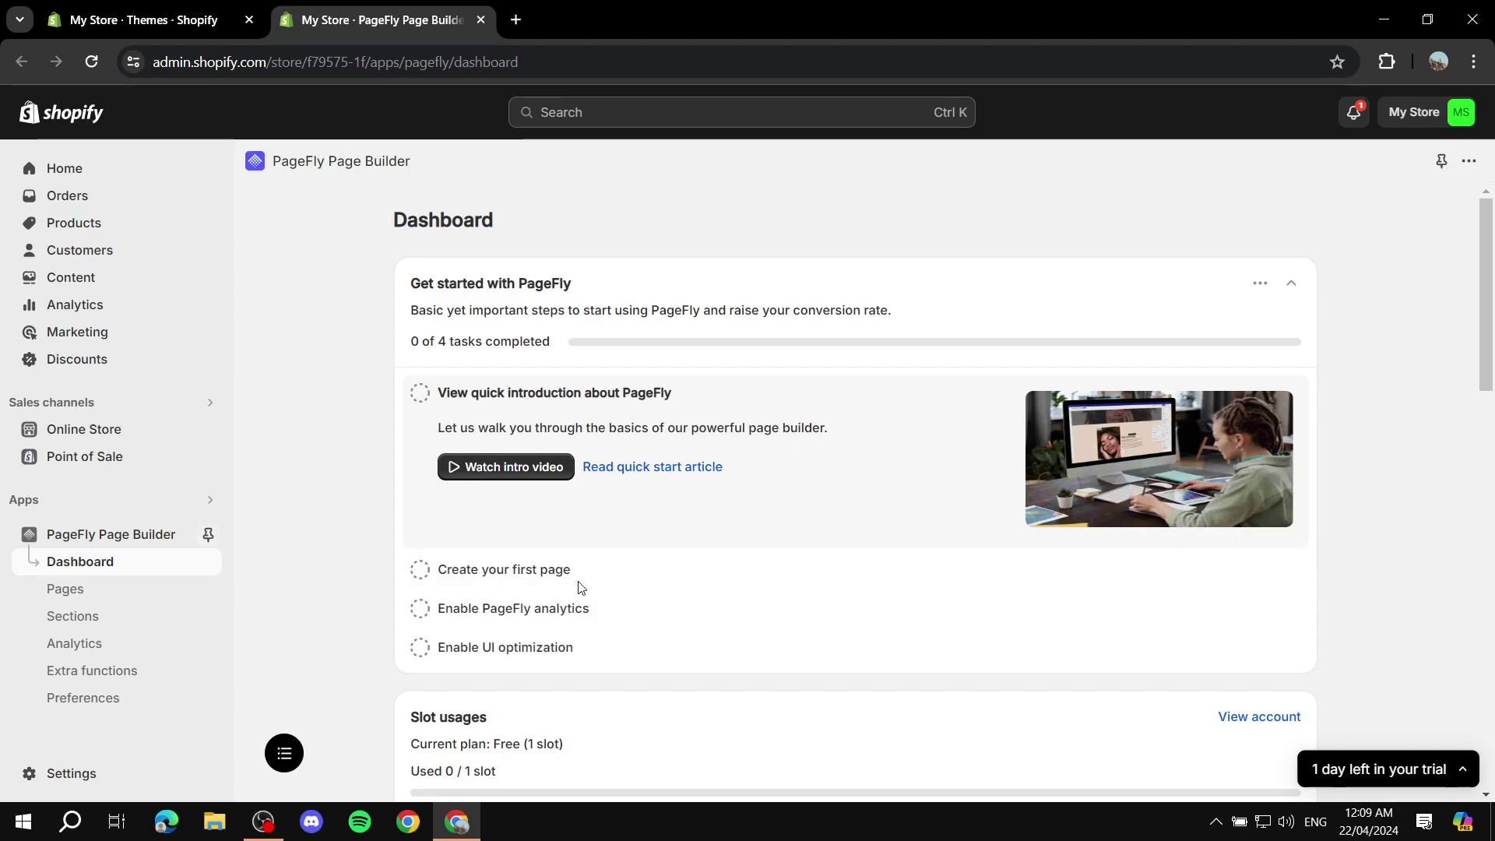
scroll(849, 474, "down", 3)
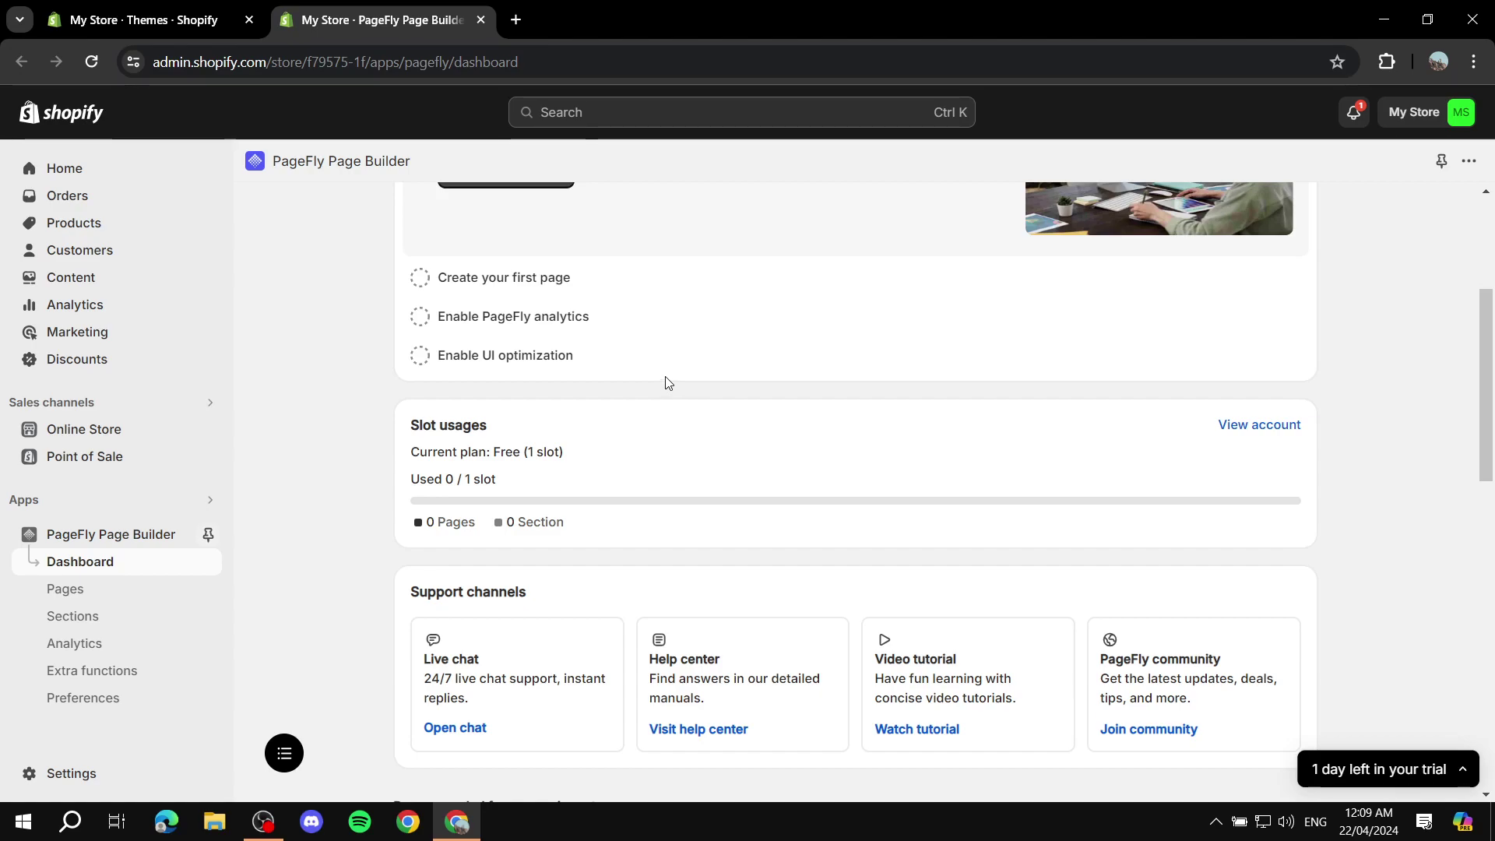
scroll(609, 424, "up", 3)
scroll(798, 517, "down", 2)
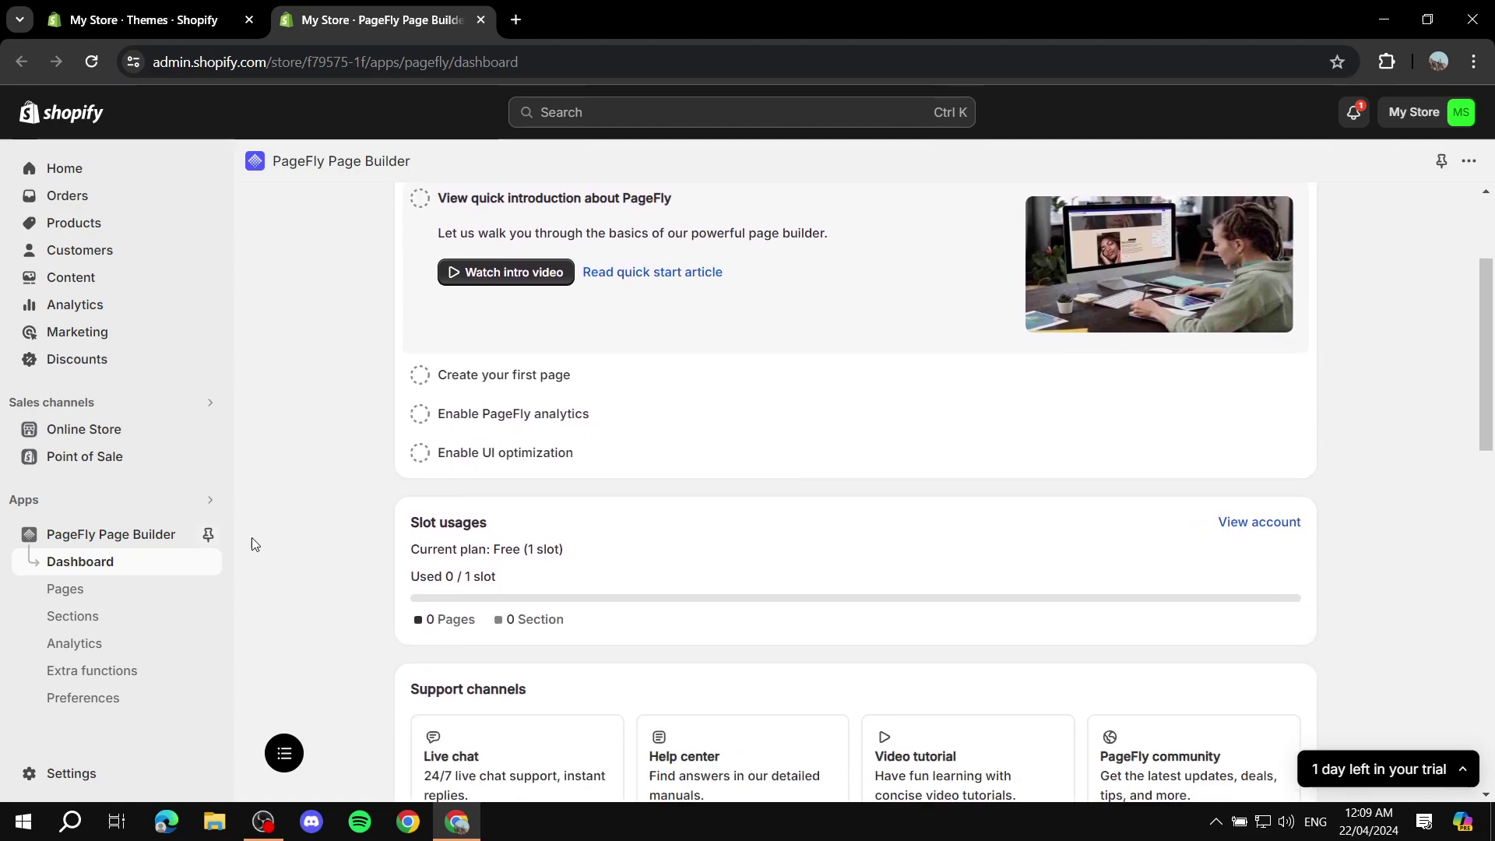
scroll(621, 578, "down", 5)
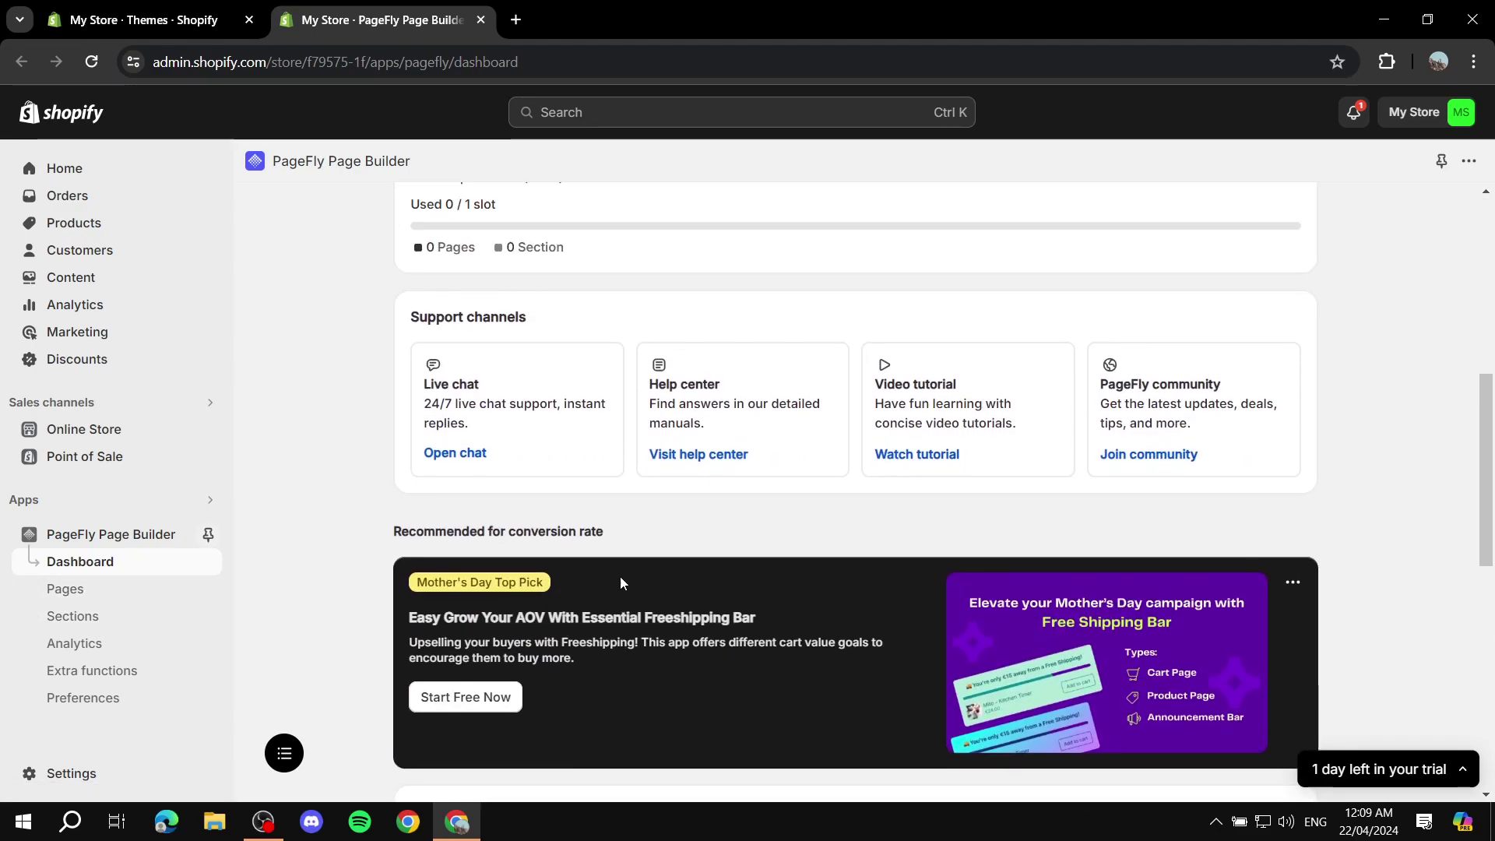
scroll(620, 577, "up", 5)
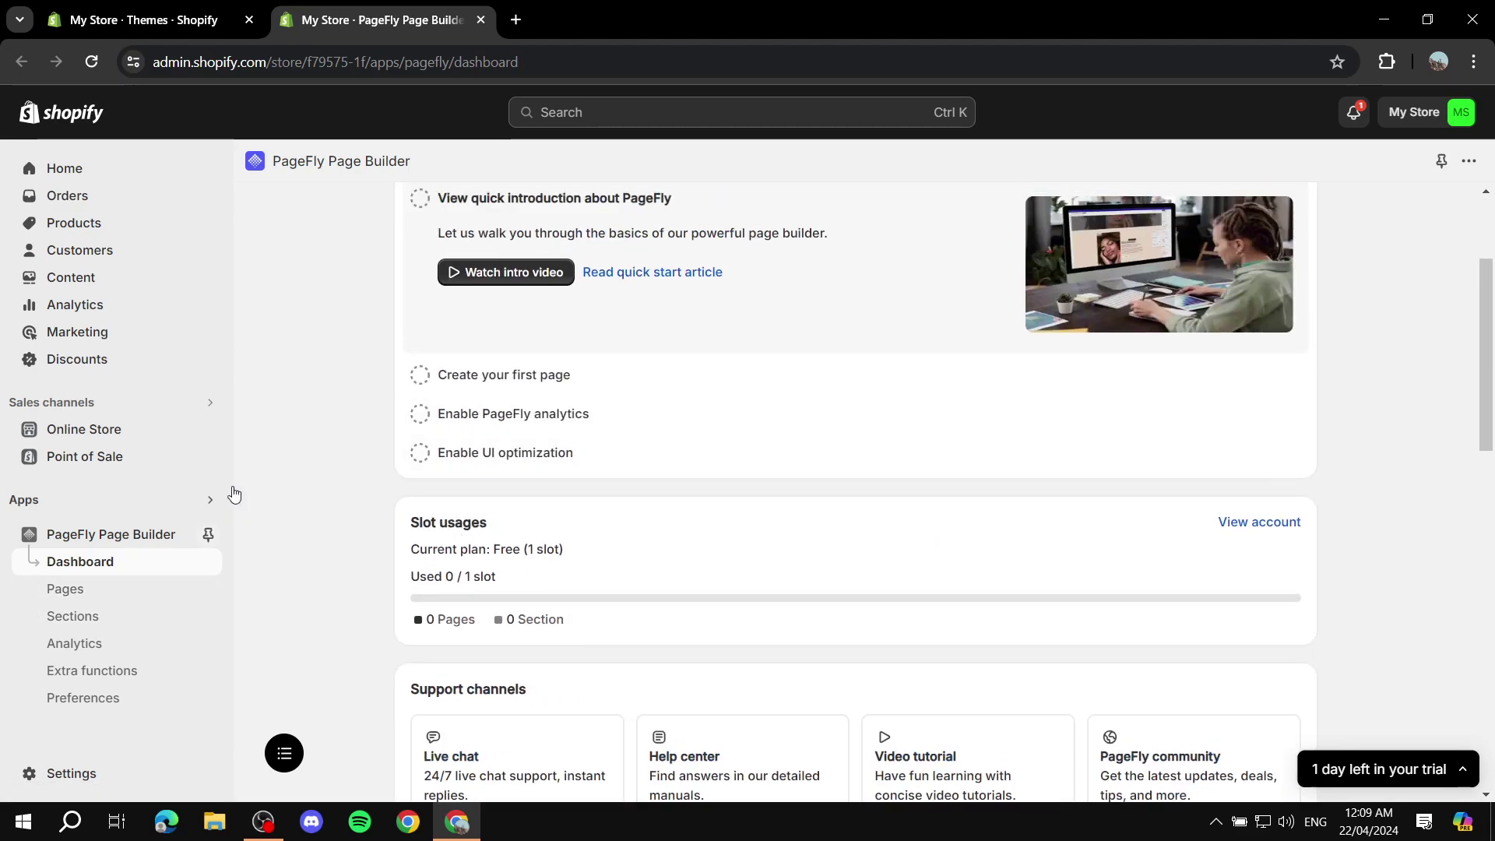
scroll(651, 437, "up", 2)
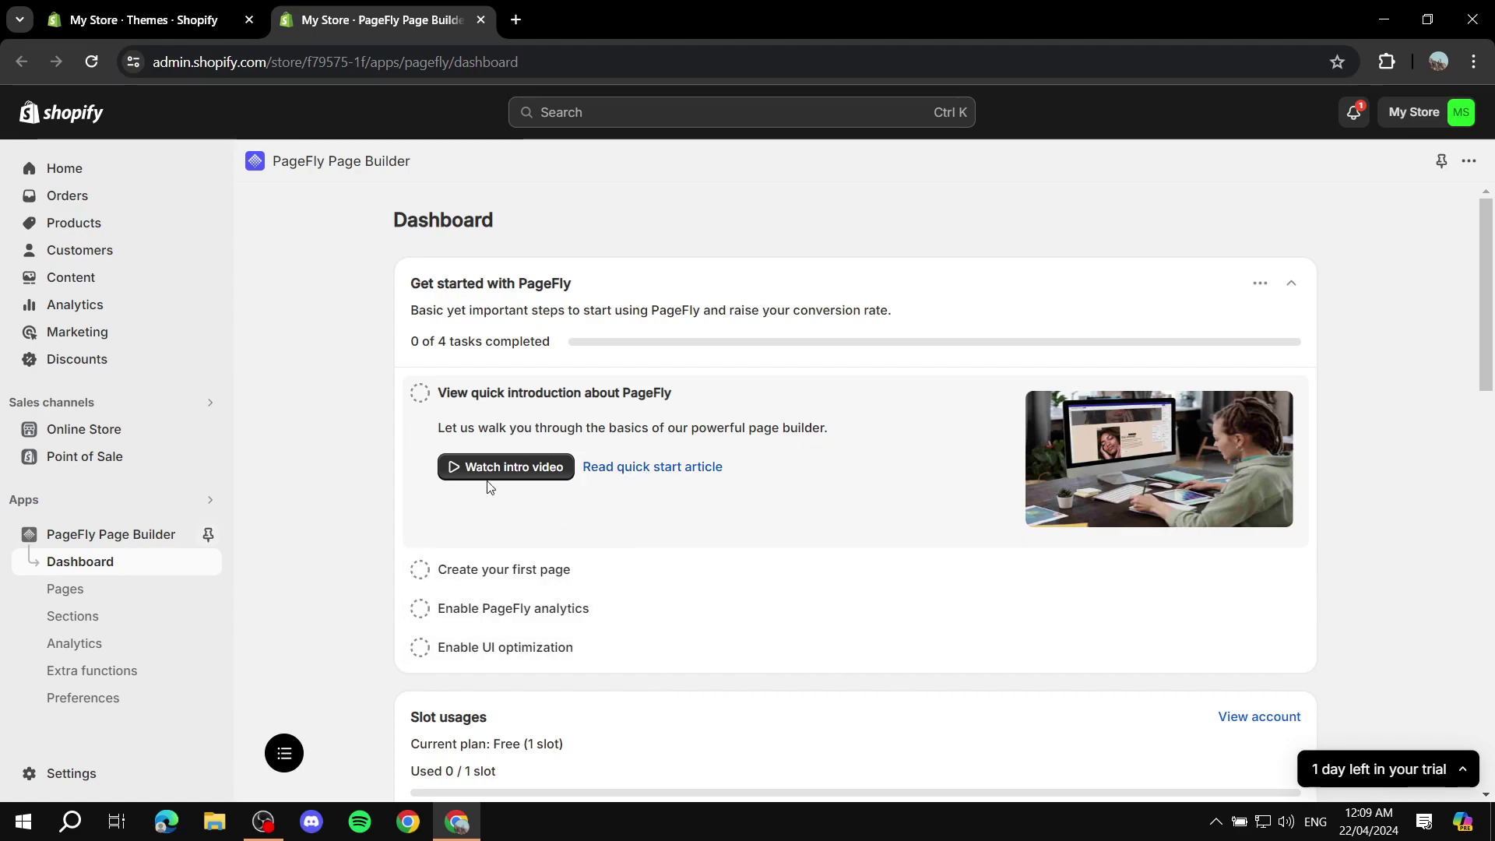
scroll(621, 483, "down", 1)
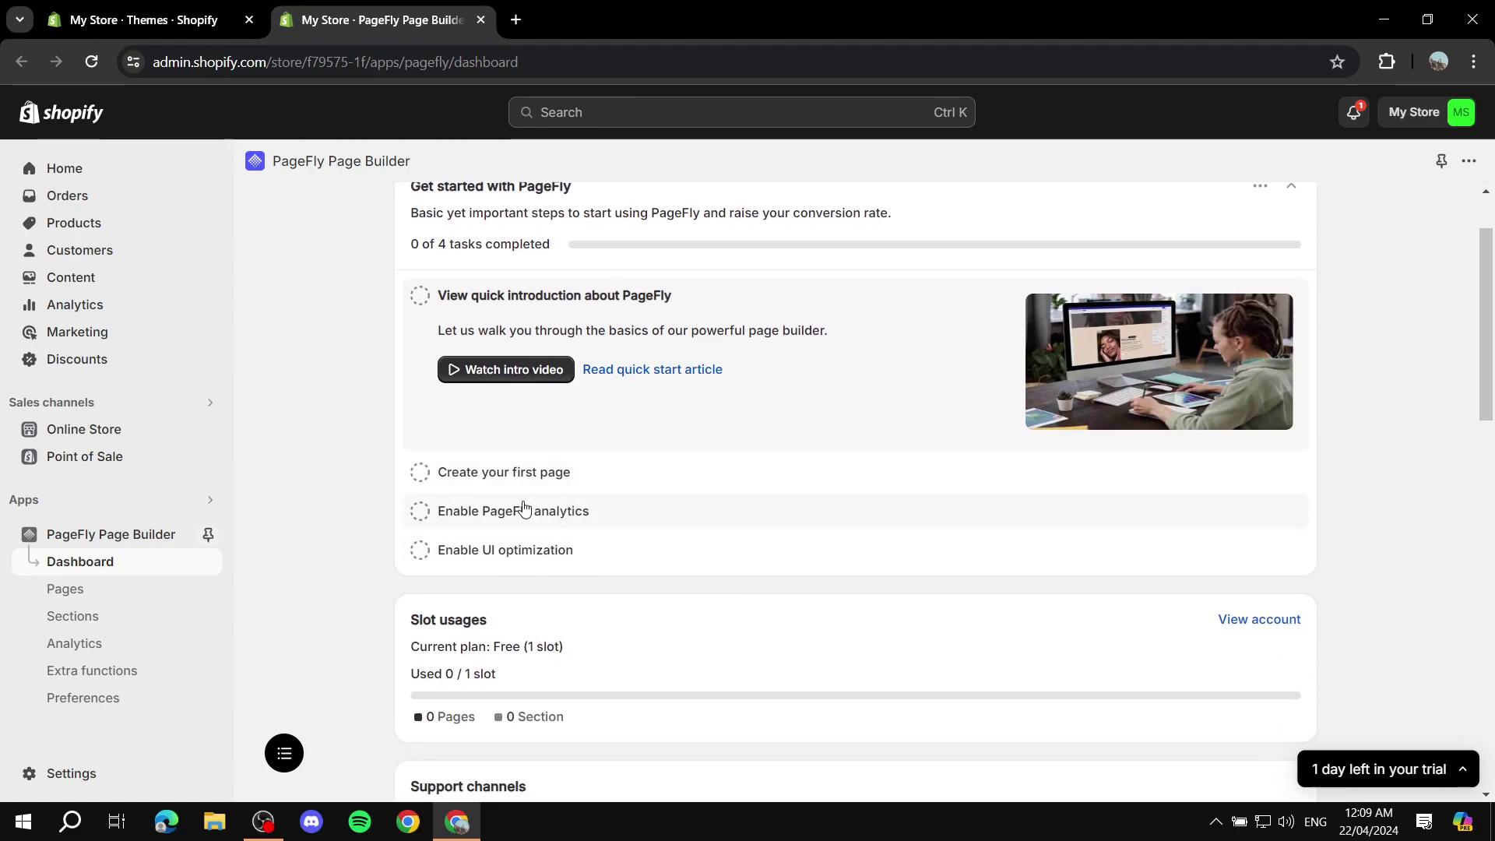
Open PageFly's Pages overview, closing the leftover Themes browser tab and dismissing the recommendation survey
left_click(499, 475)
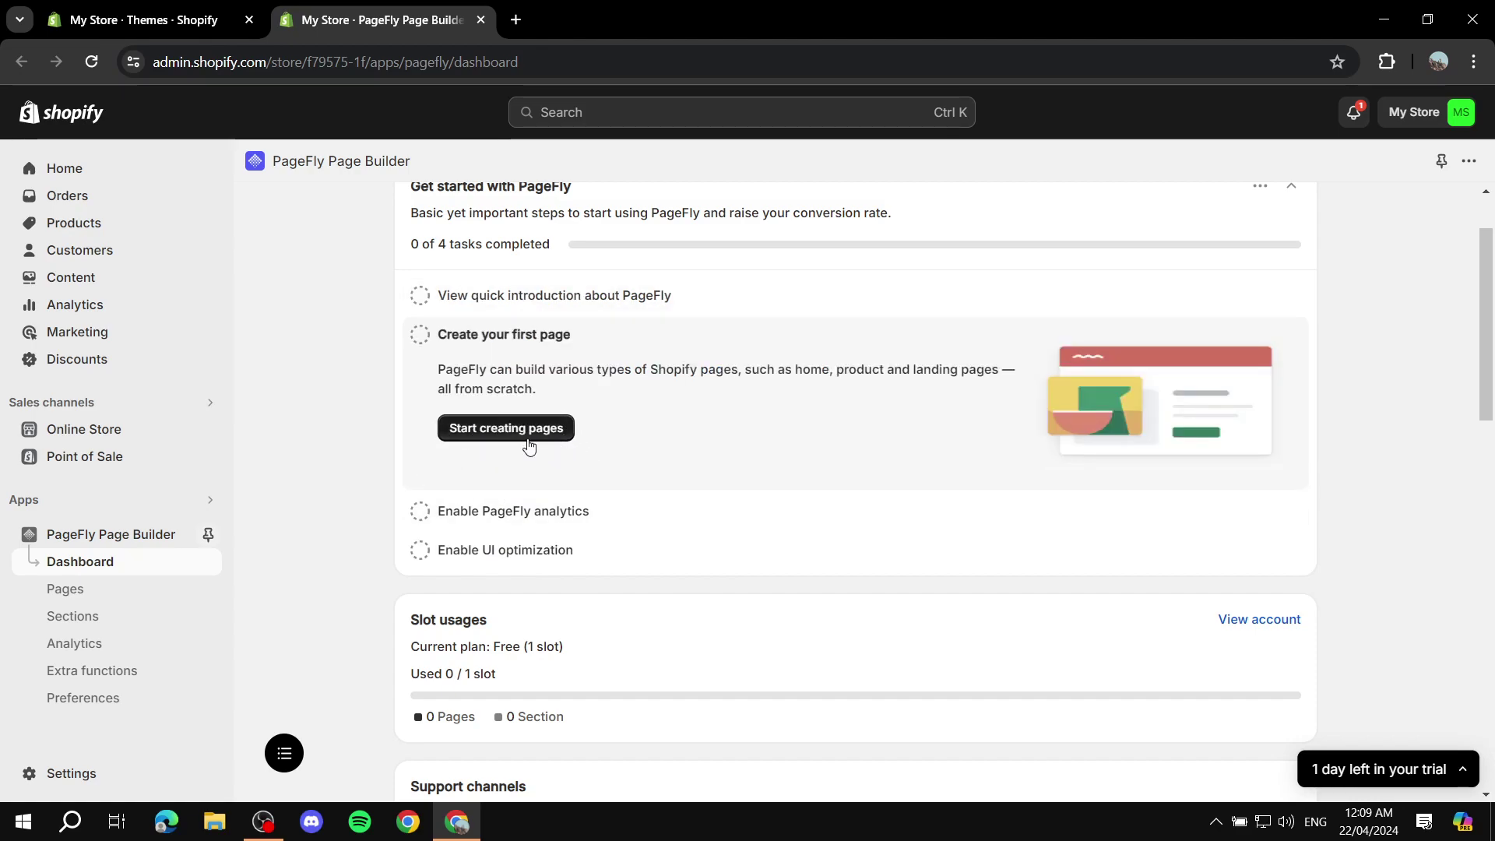
left_click(72, 597)
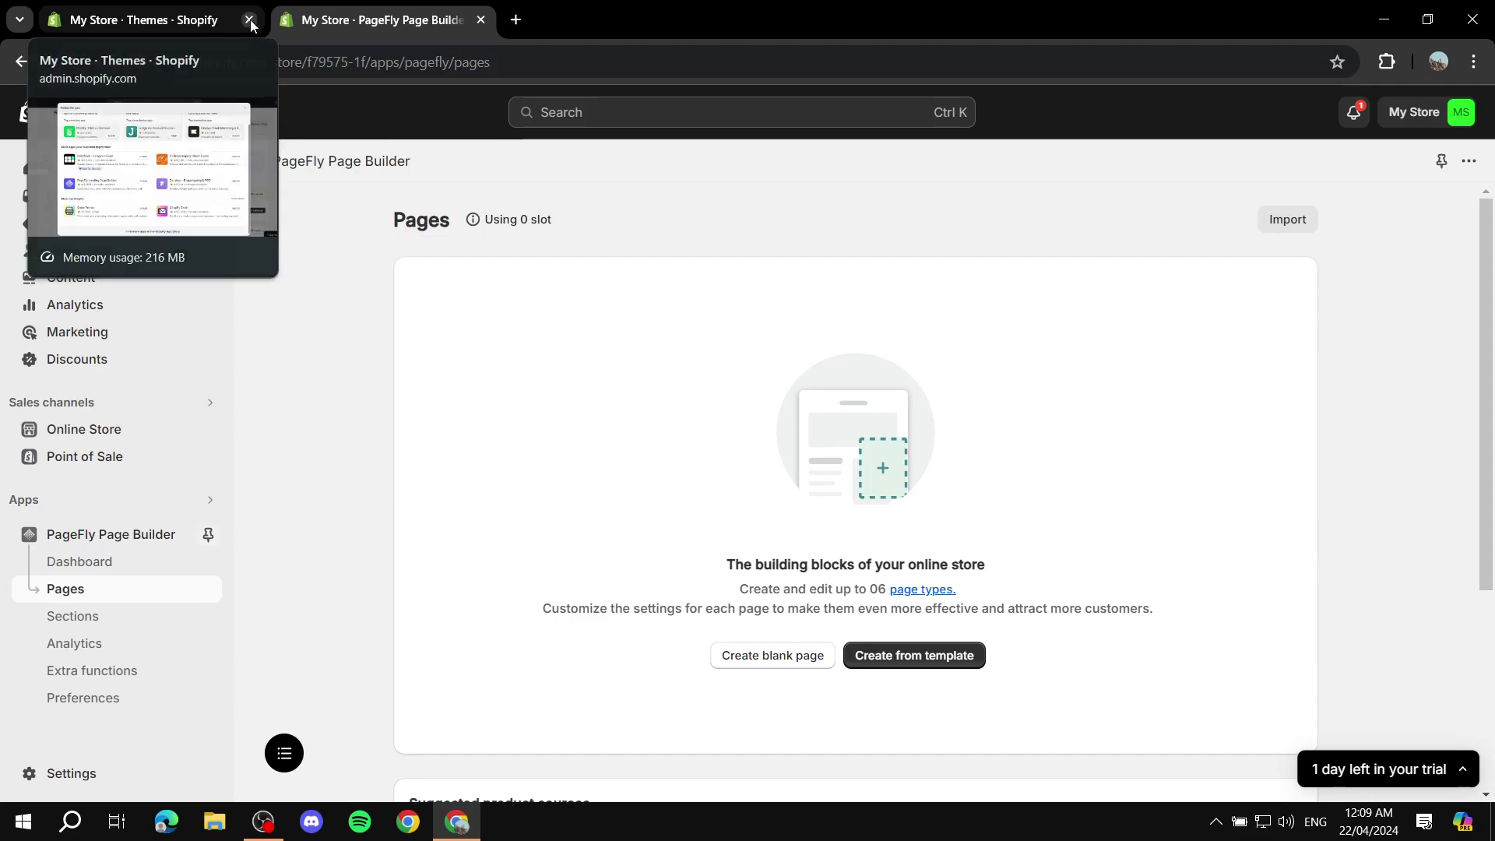
left_click(249, 21)
scroll(534, 507, "down", 3)
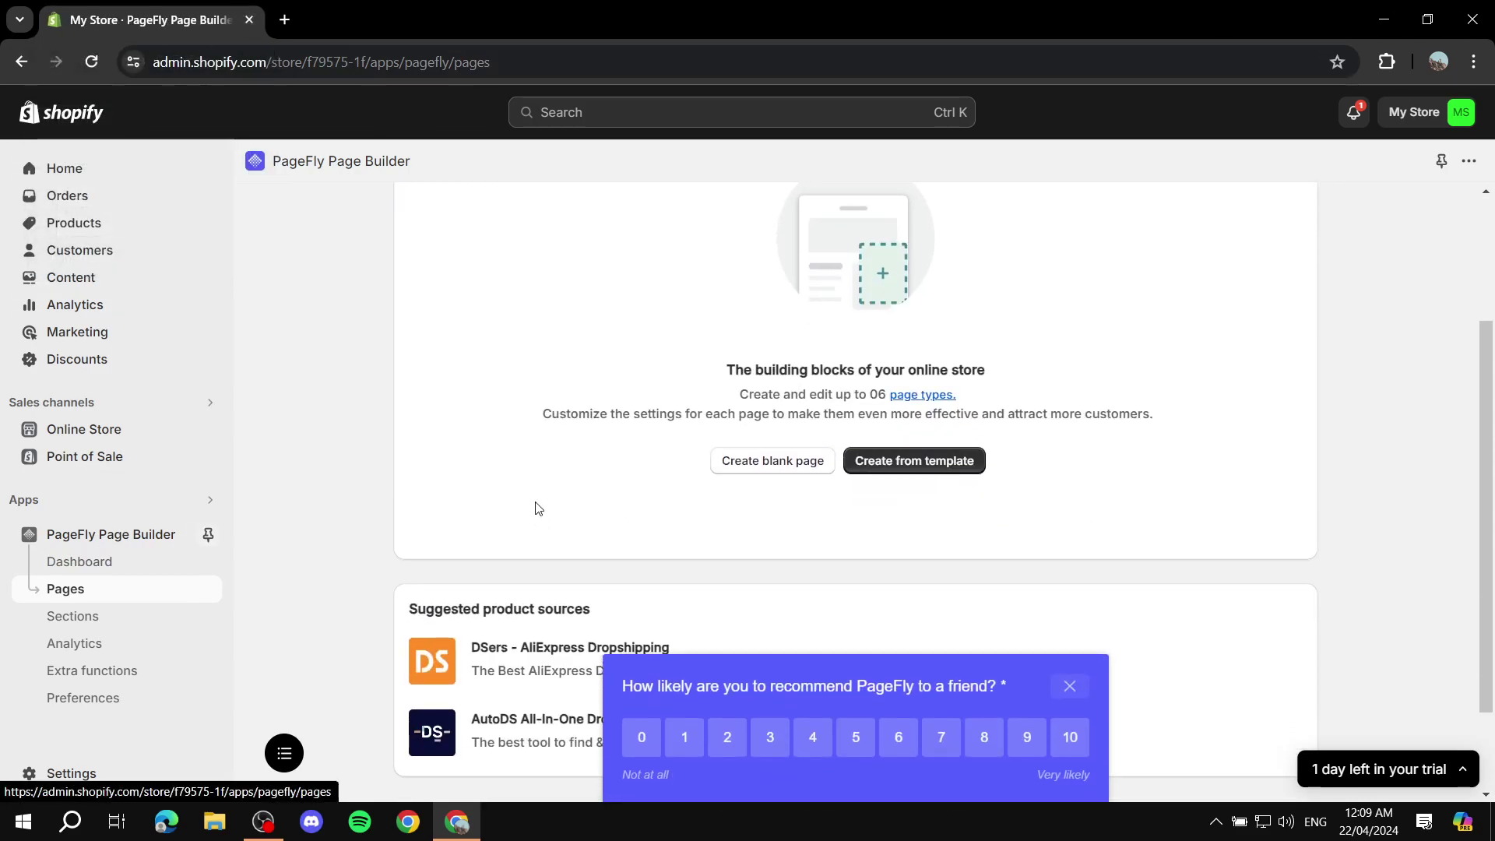
scroll(818, 518, "up", 3)
left_click(1071, 687)
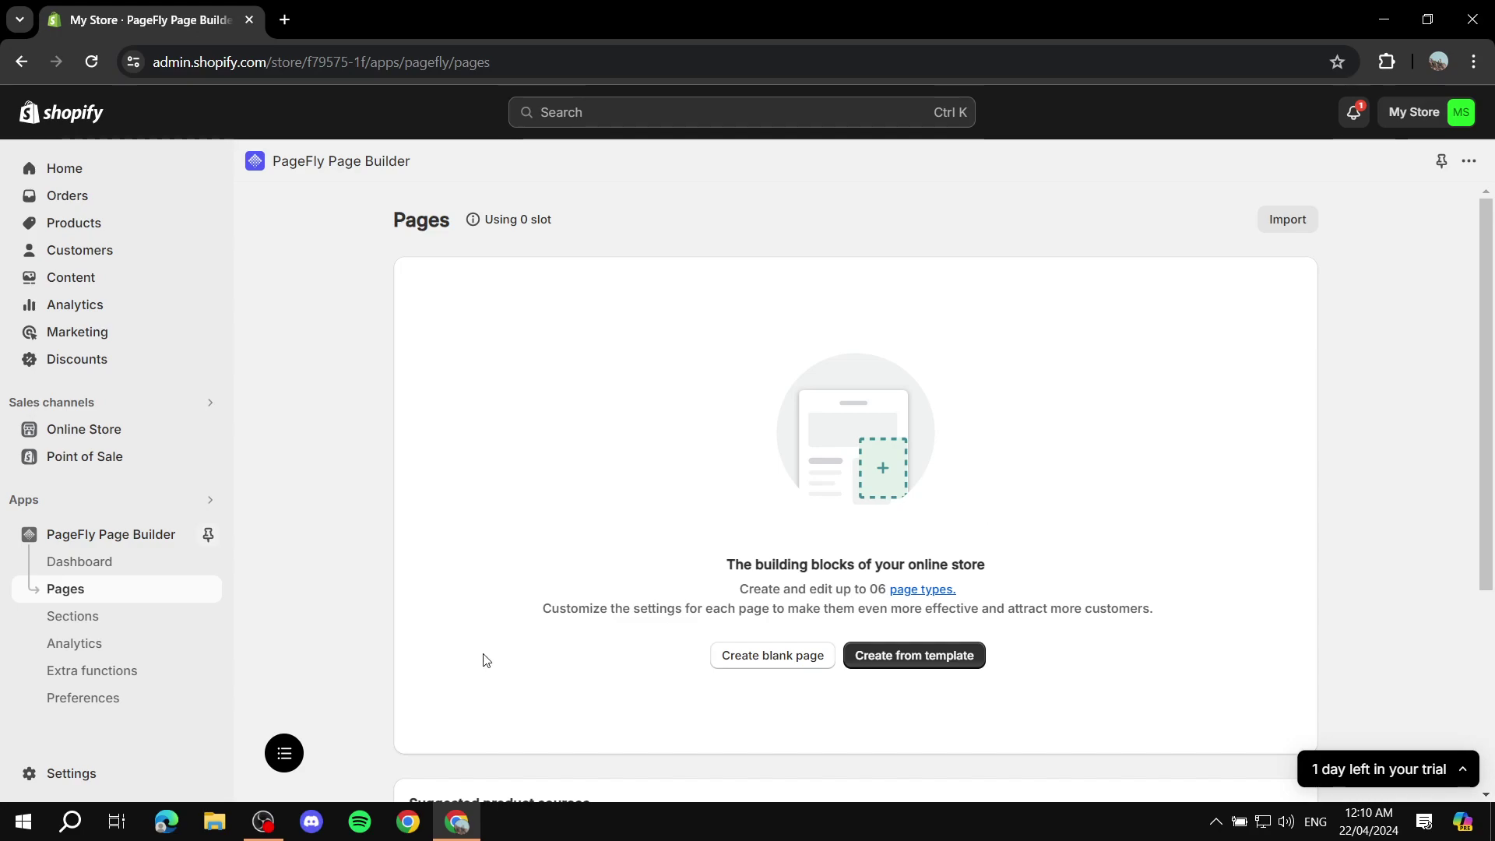
Look through PageFly's Sections and Analytics pages and its theme app extensions, user interface, analytics and account preferences
left_click(78, 615)
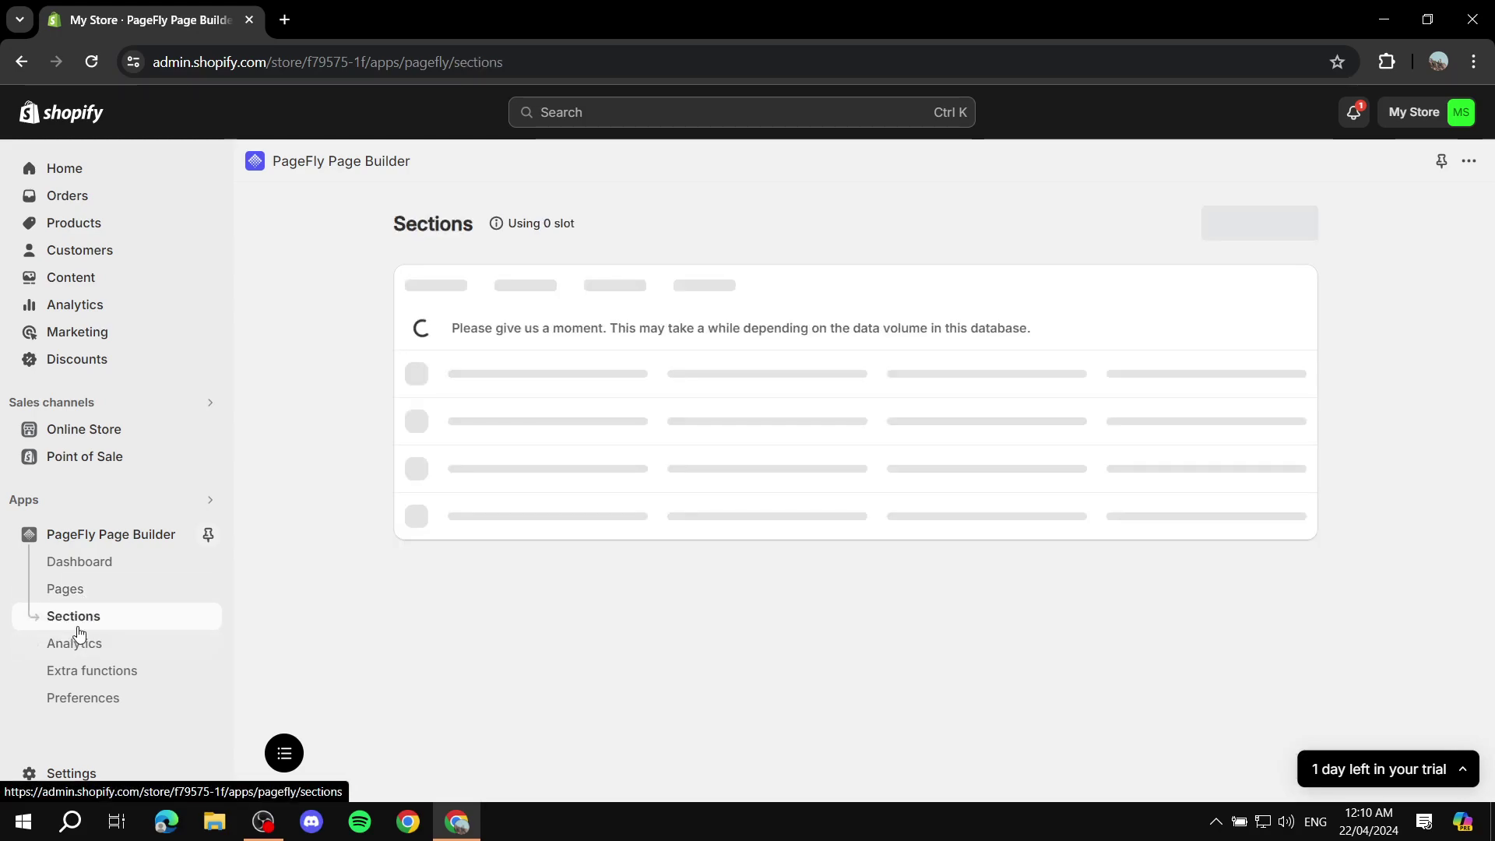
left_click(95, 644)
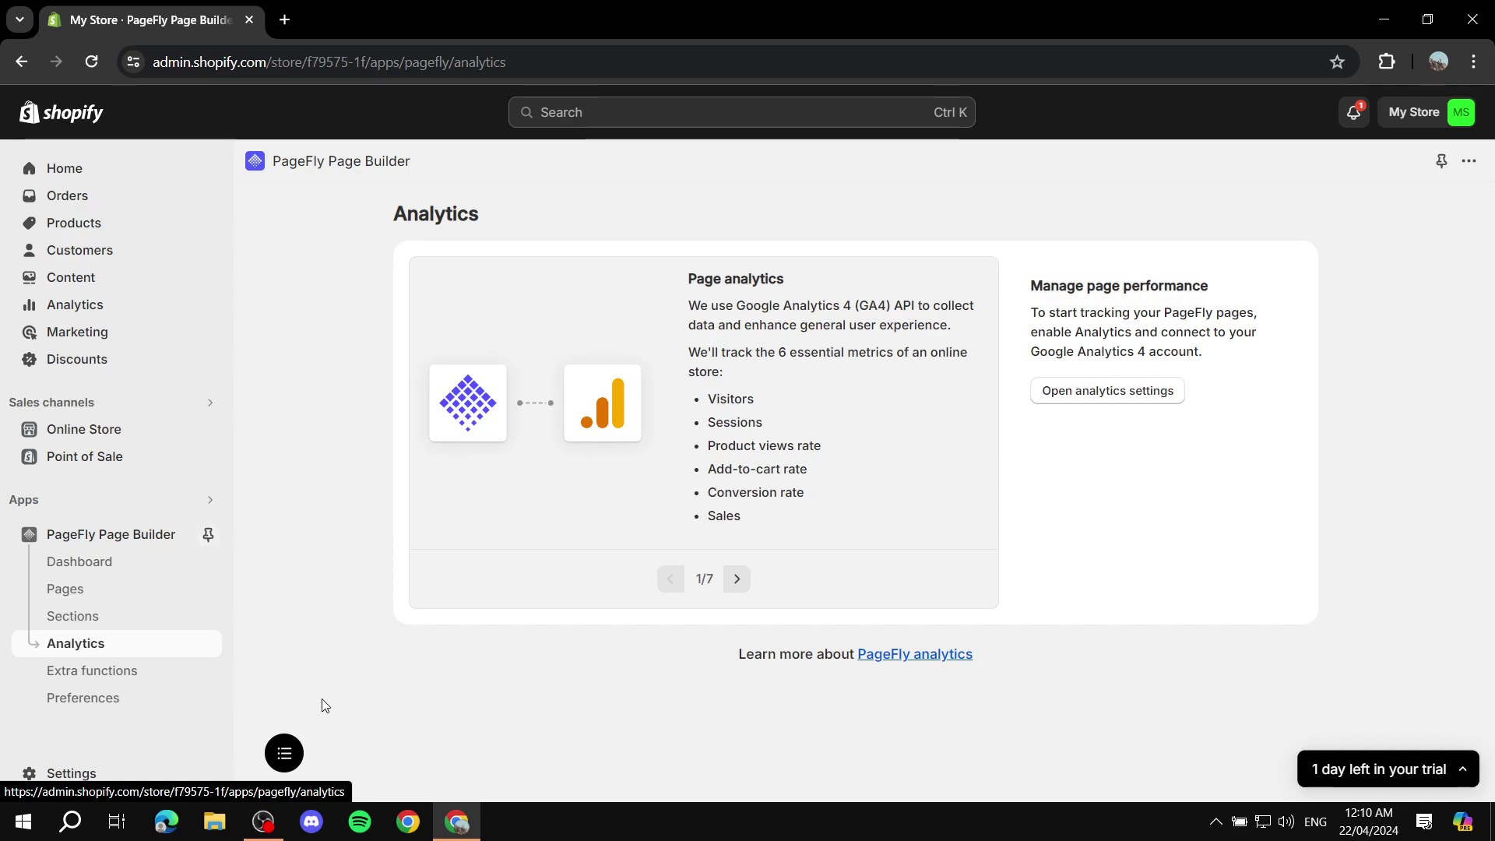
left_click(117, 698)
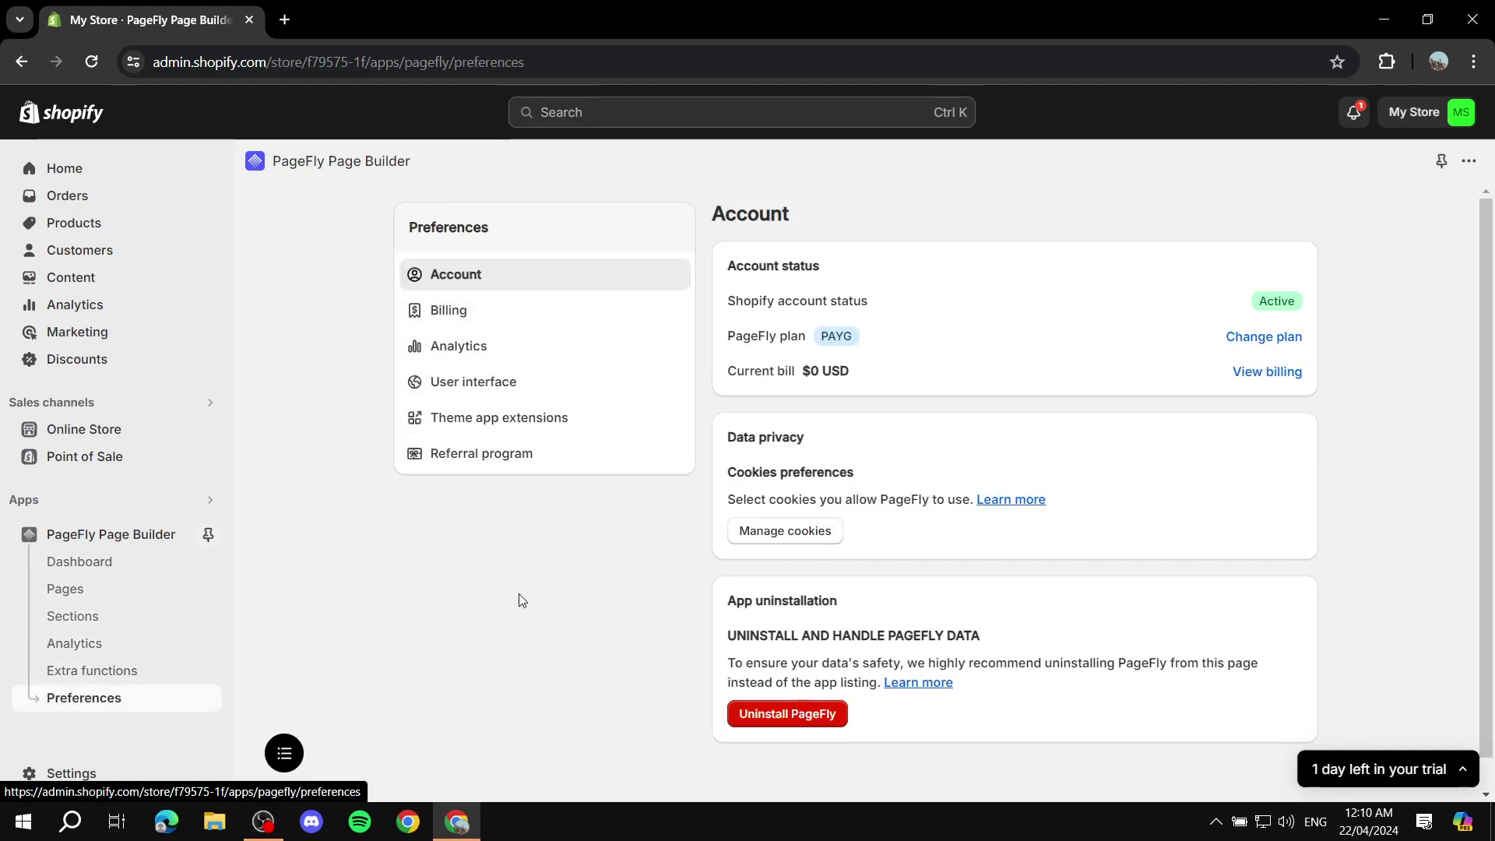
left_click(530, 421)
left_click(490, 379)
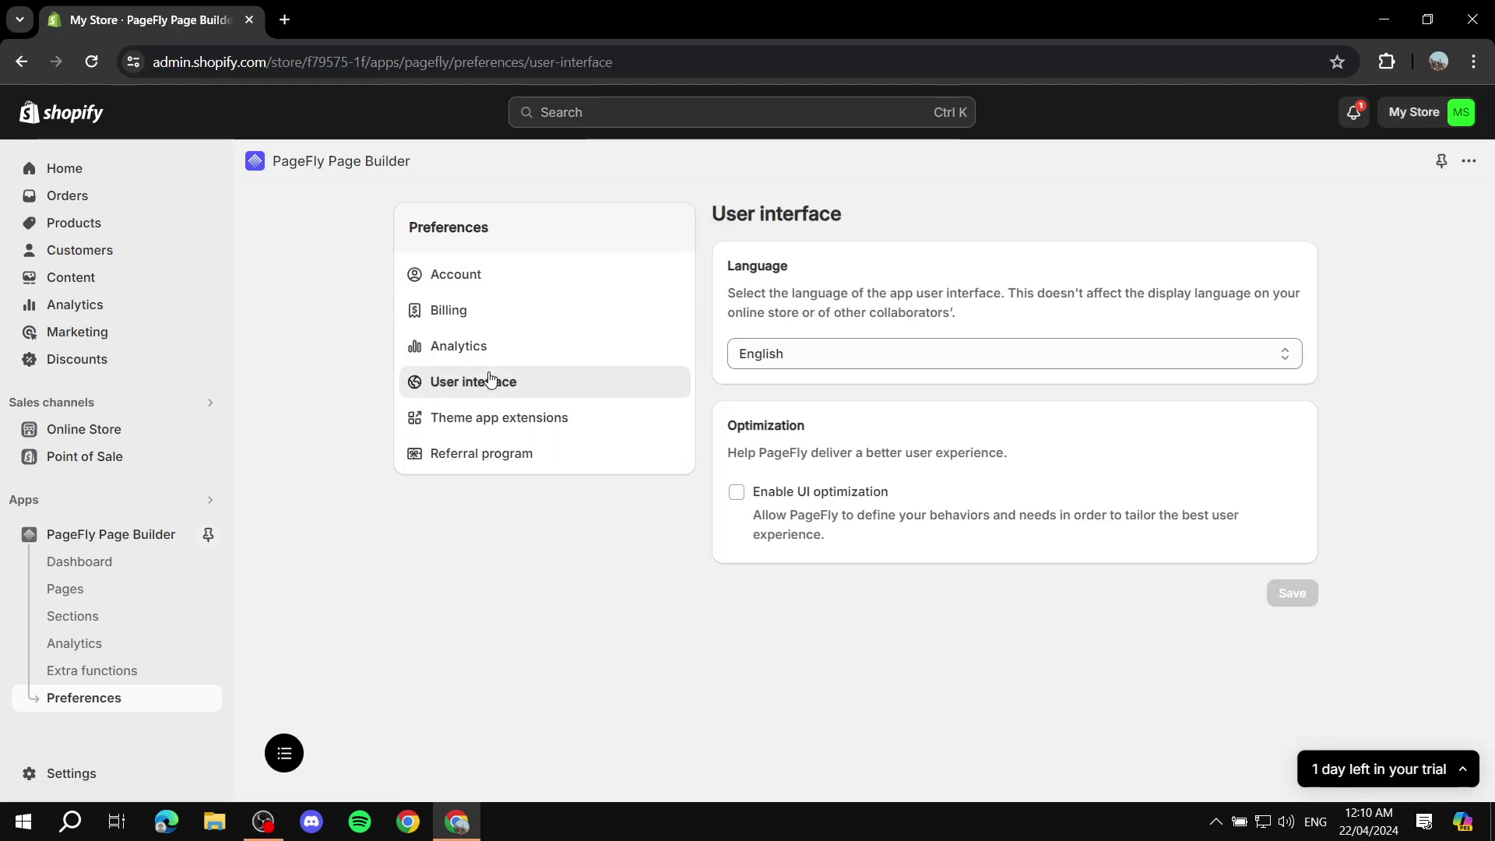
left_click(453, 352)
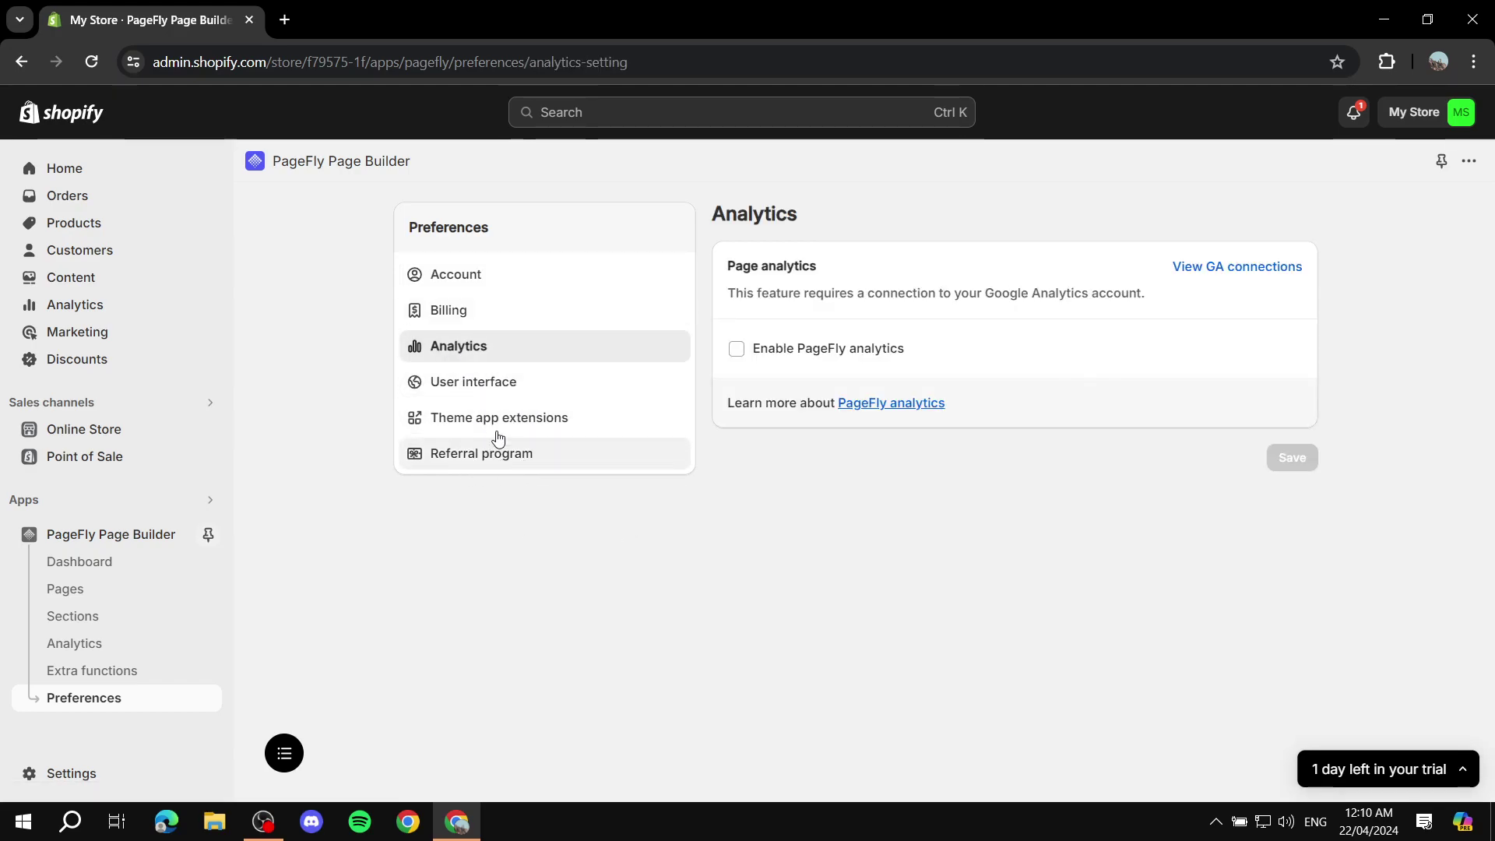
left_click(466, 282)
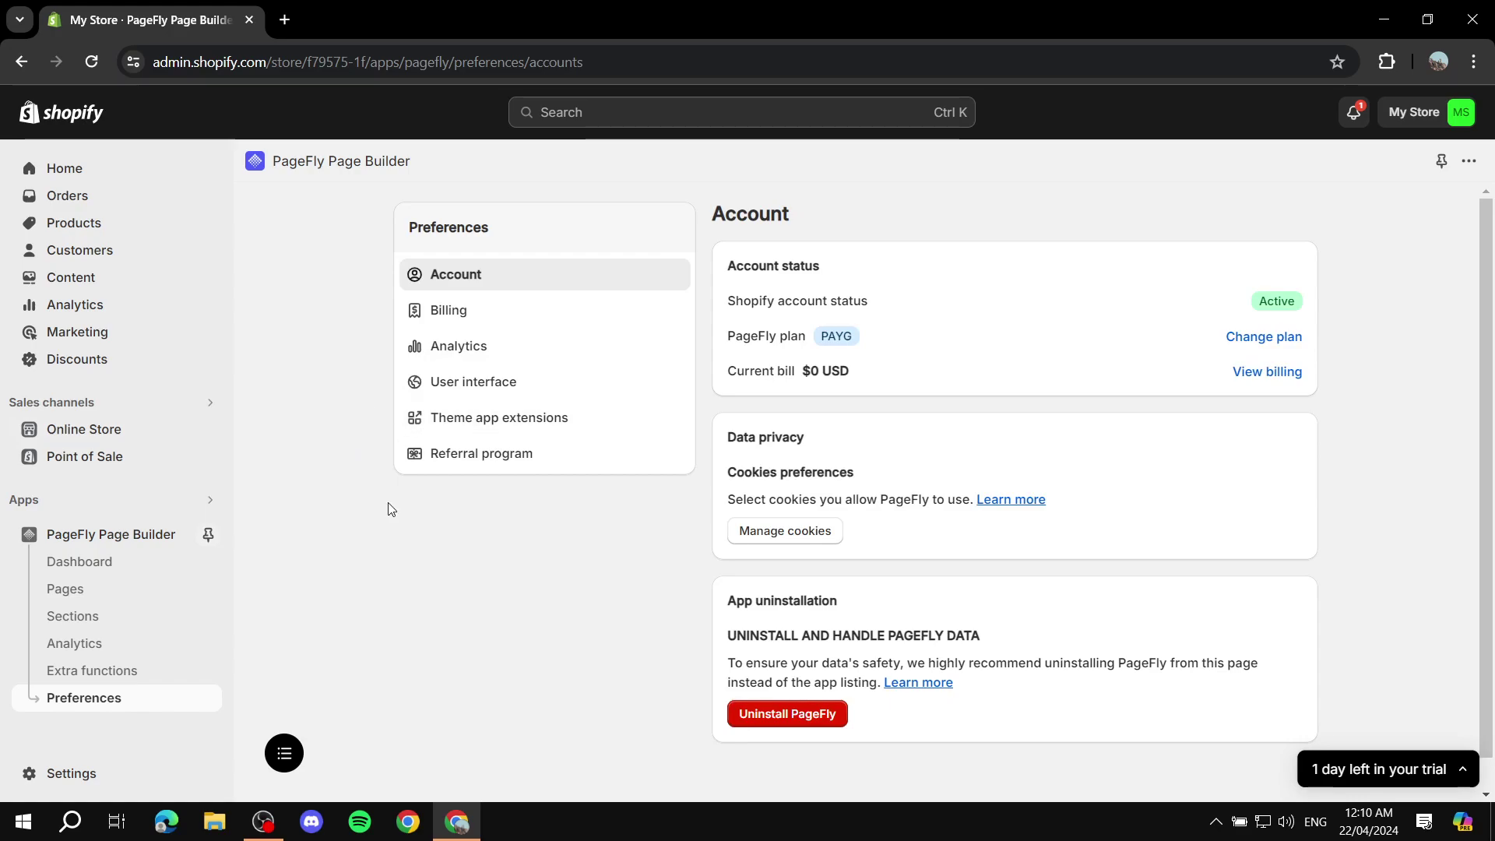
Create a home page from the Hyper - Father's Day template, previewing the template's layout before selecting it
left_click(122, 589)
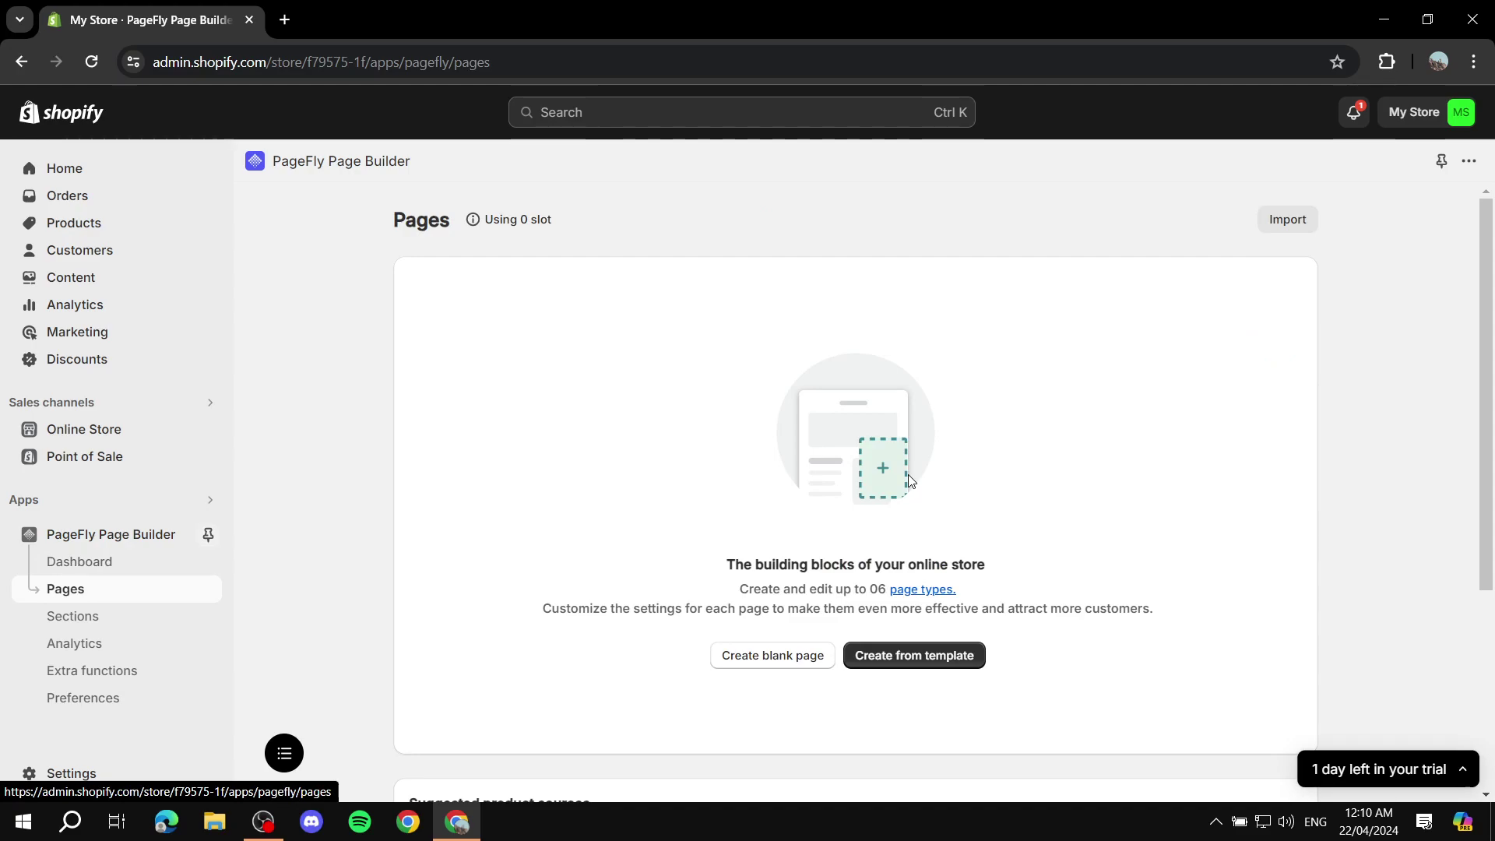
left_click(960, 671)
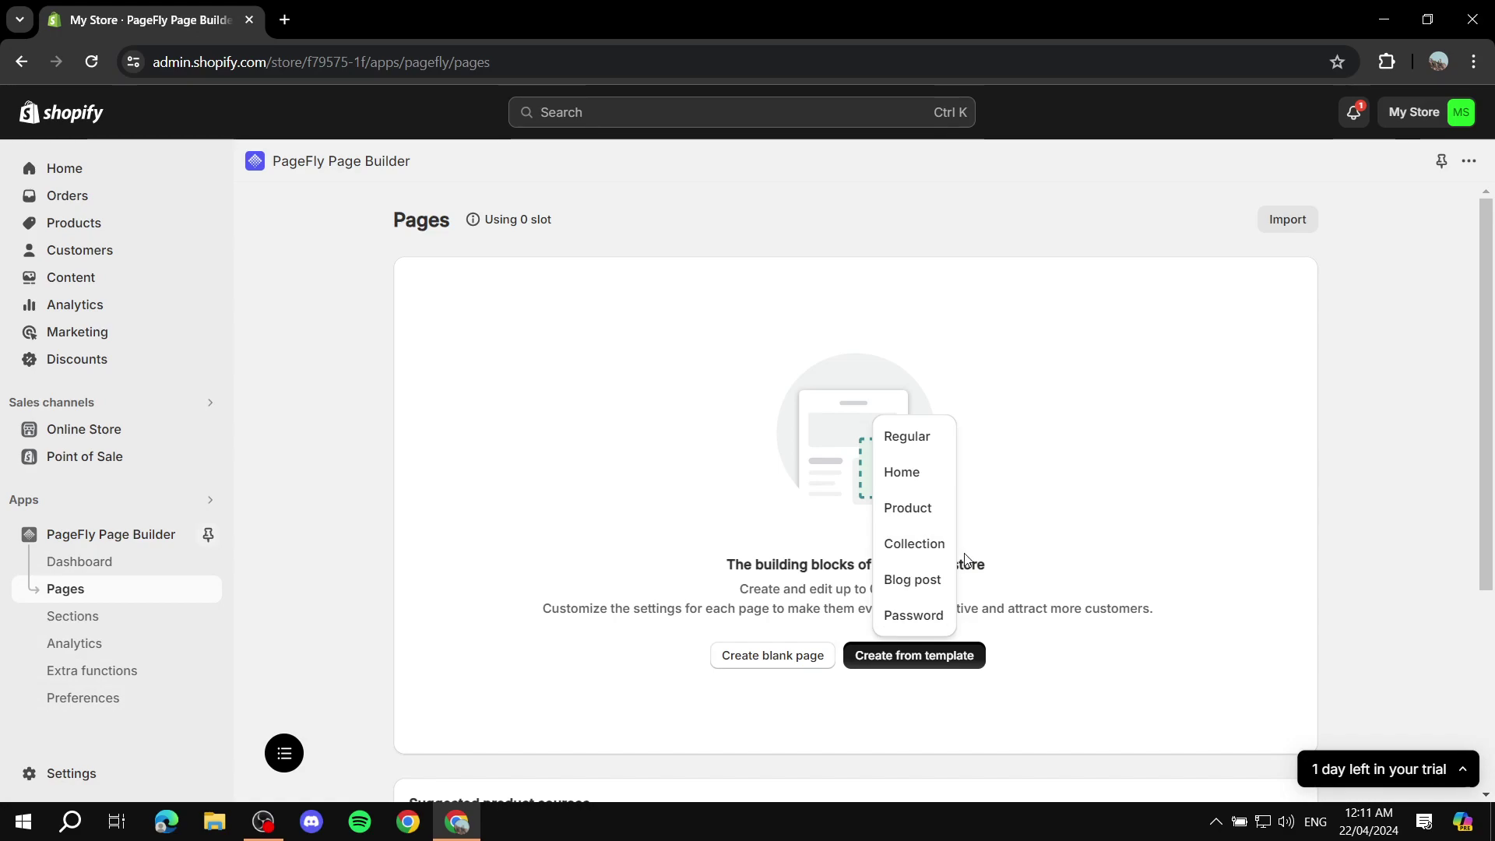
left_click(903, 473)
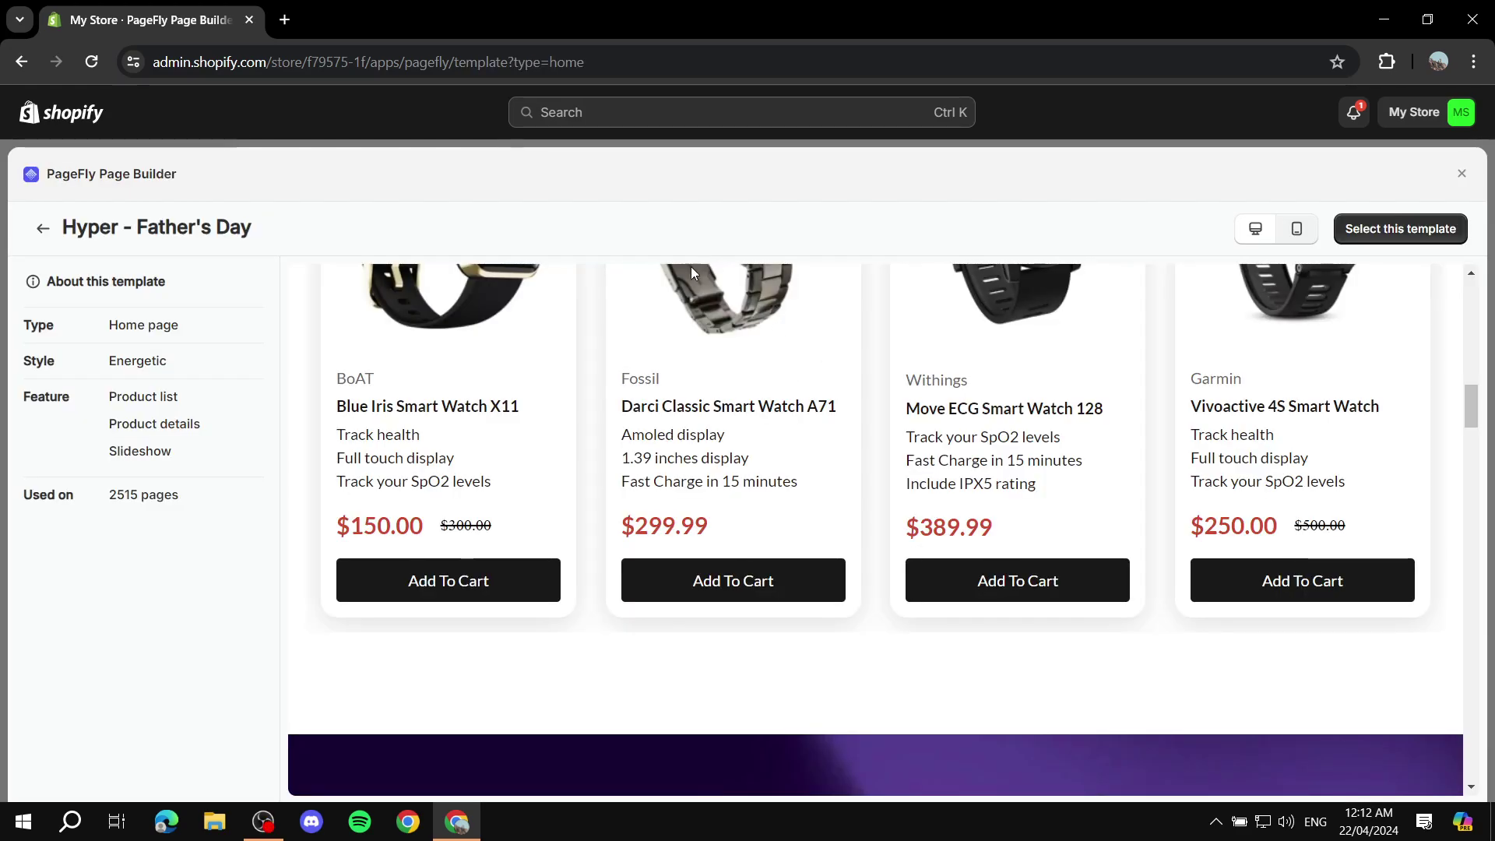
scroll(701, 389, "up", 10)
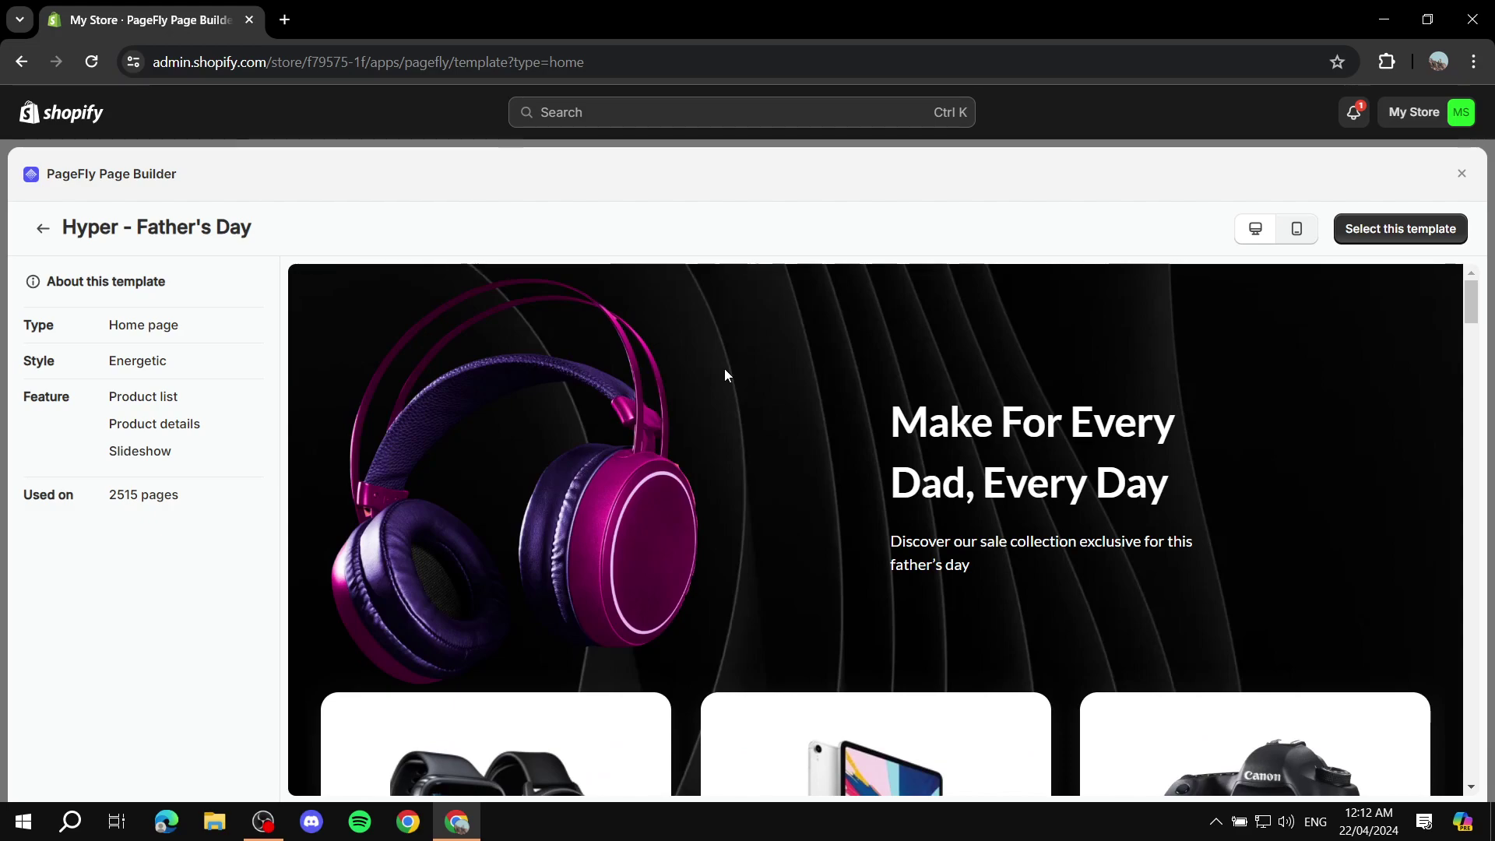
scroll(724, 375, "down", 8)
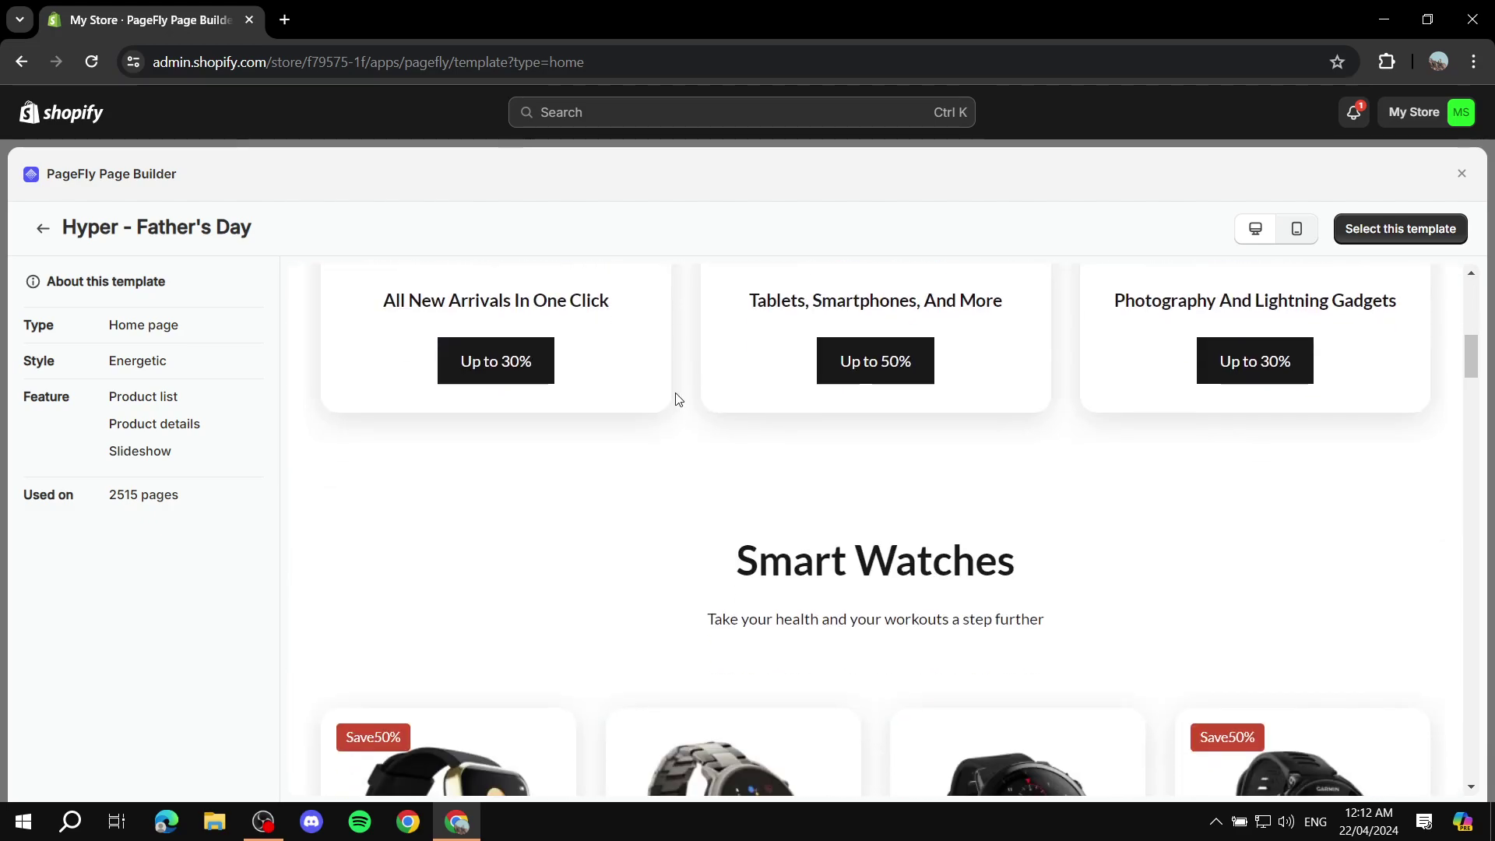
scroll(908, 524, "down", 4)
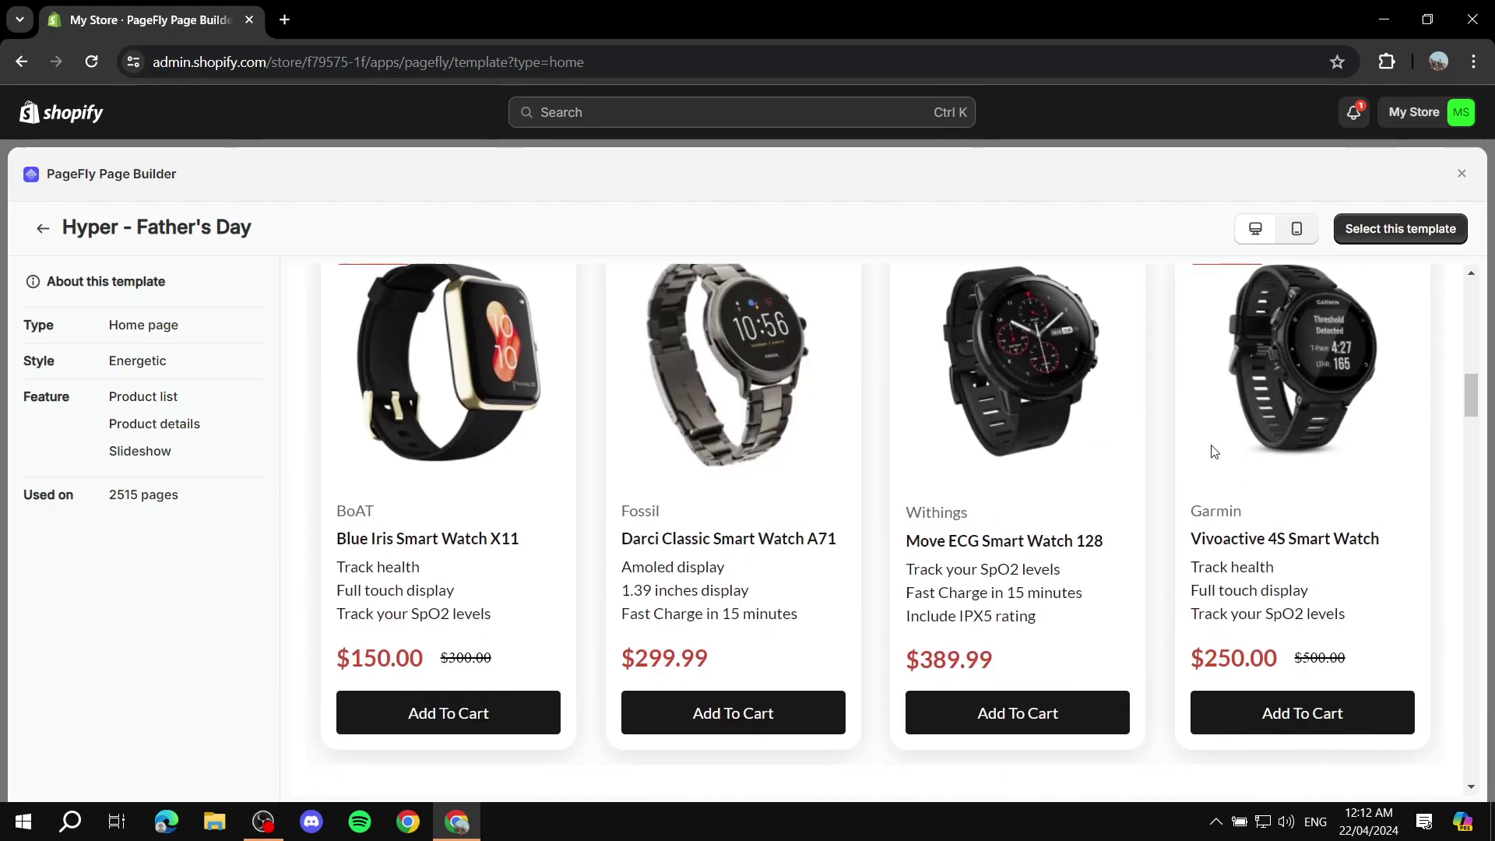
left_click(1408, 230)
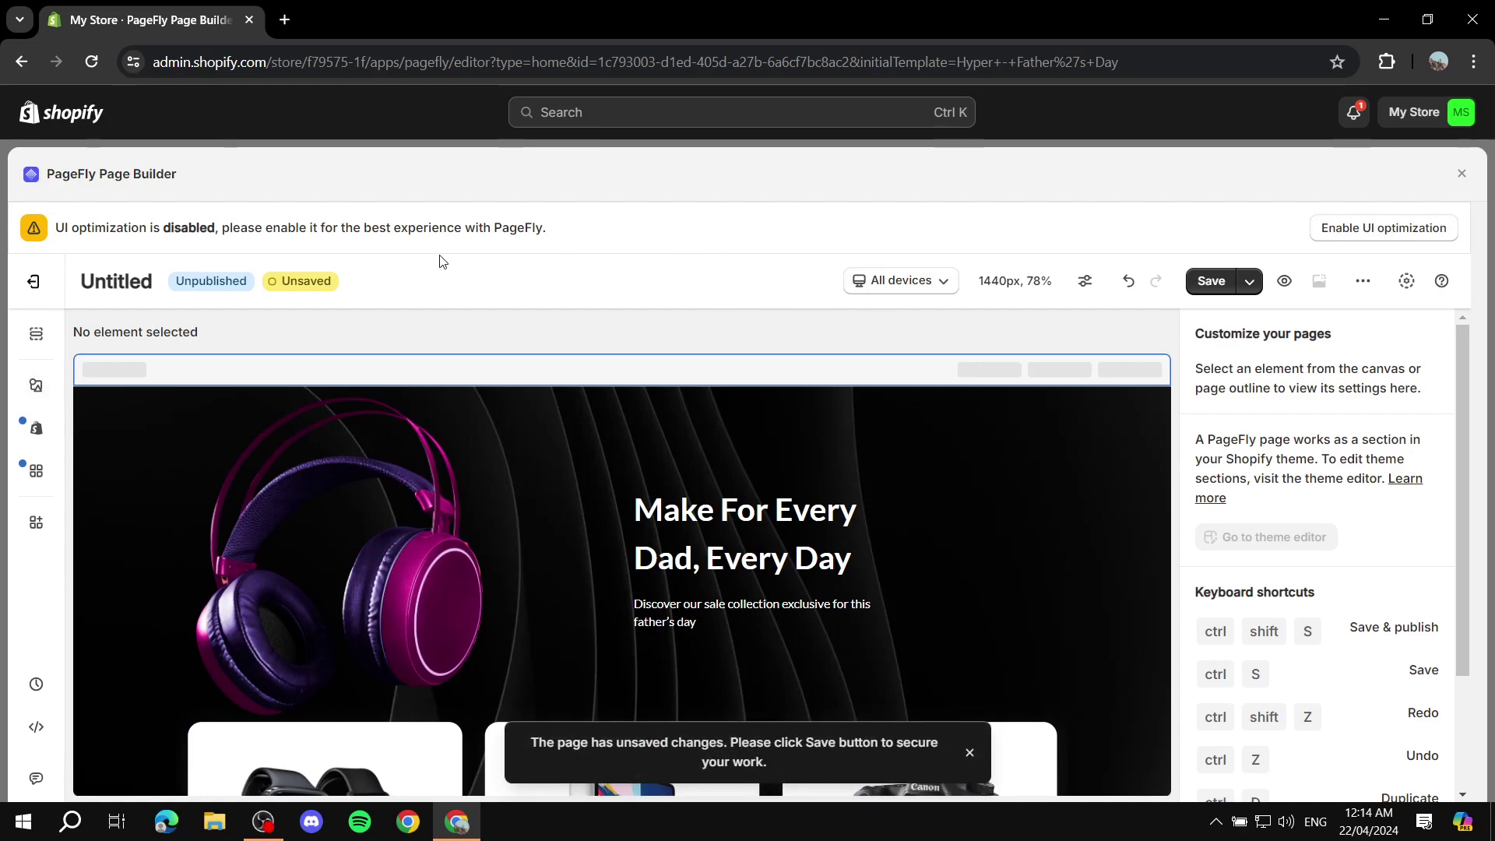
Look through the new home page's sections, from the headphone hero banner down past the As Seen On logos
scroll(971, 516, "down", 4)
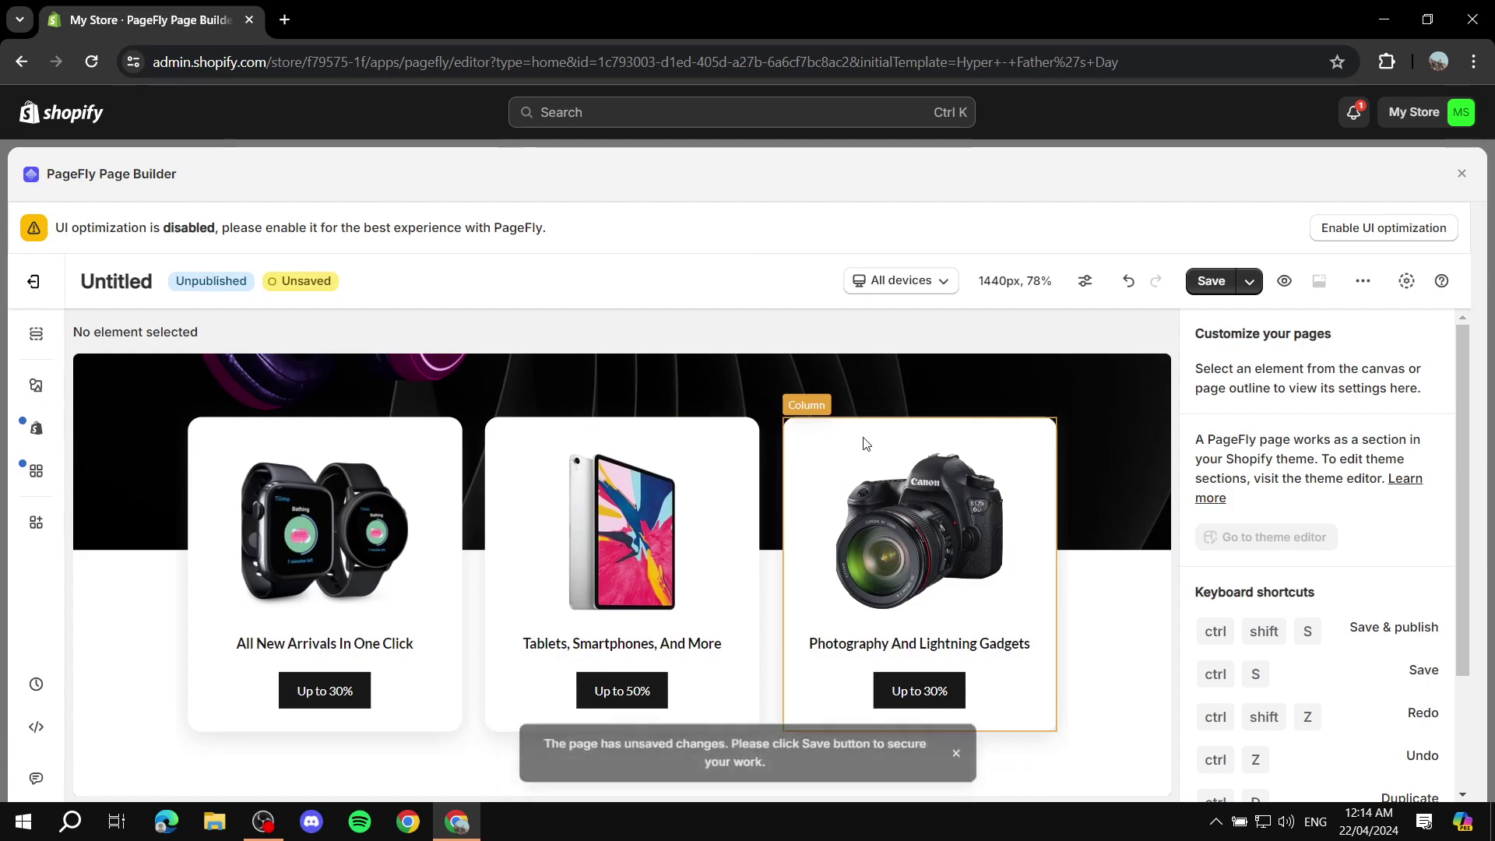
scroll(865, 444, "down", 15)
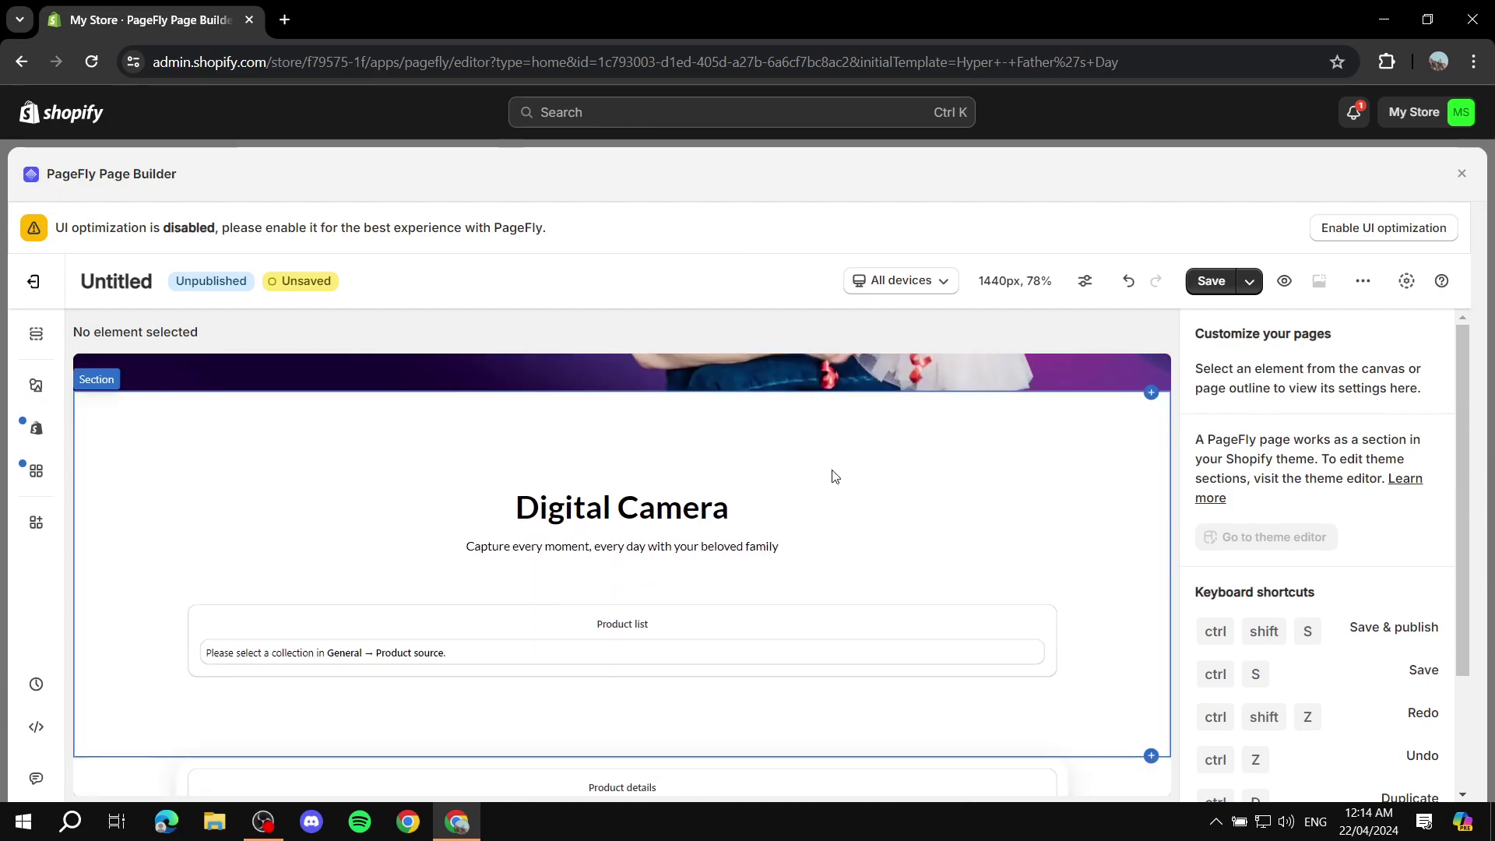
scroll(818, 476, "down", 12)
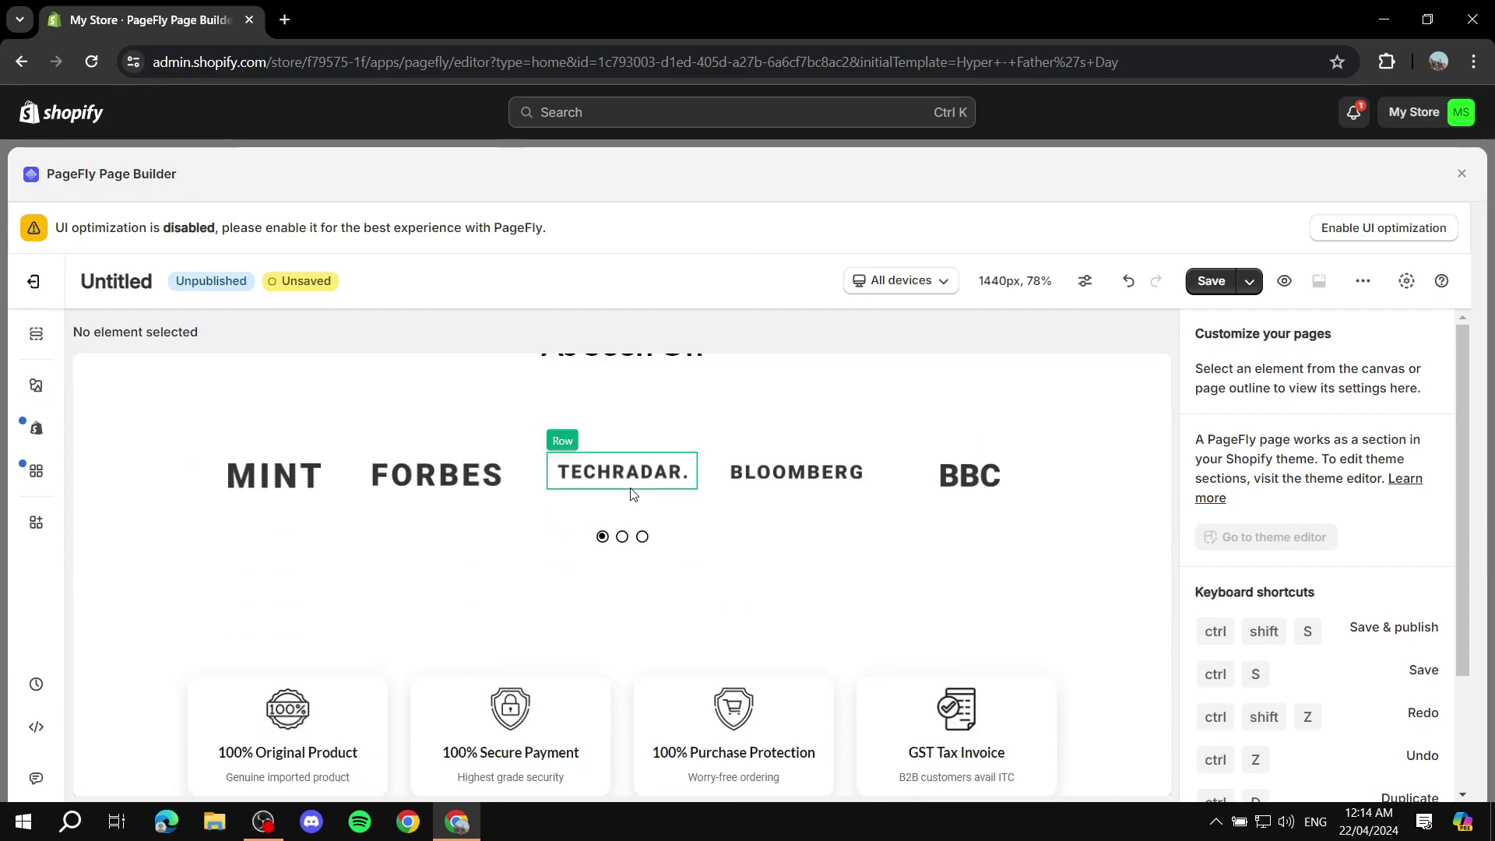
scroll(633, 493, "down", 5)
scroll(735, 424, "up", 7)
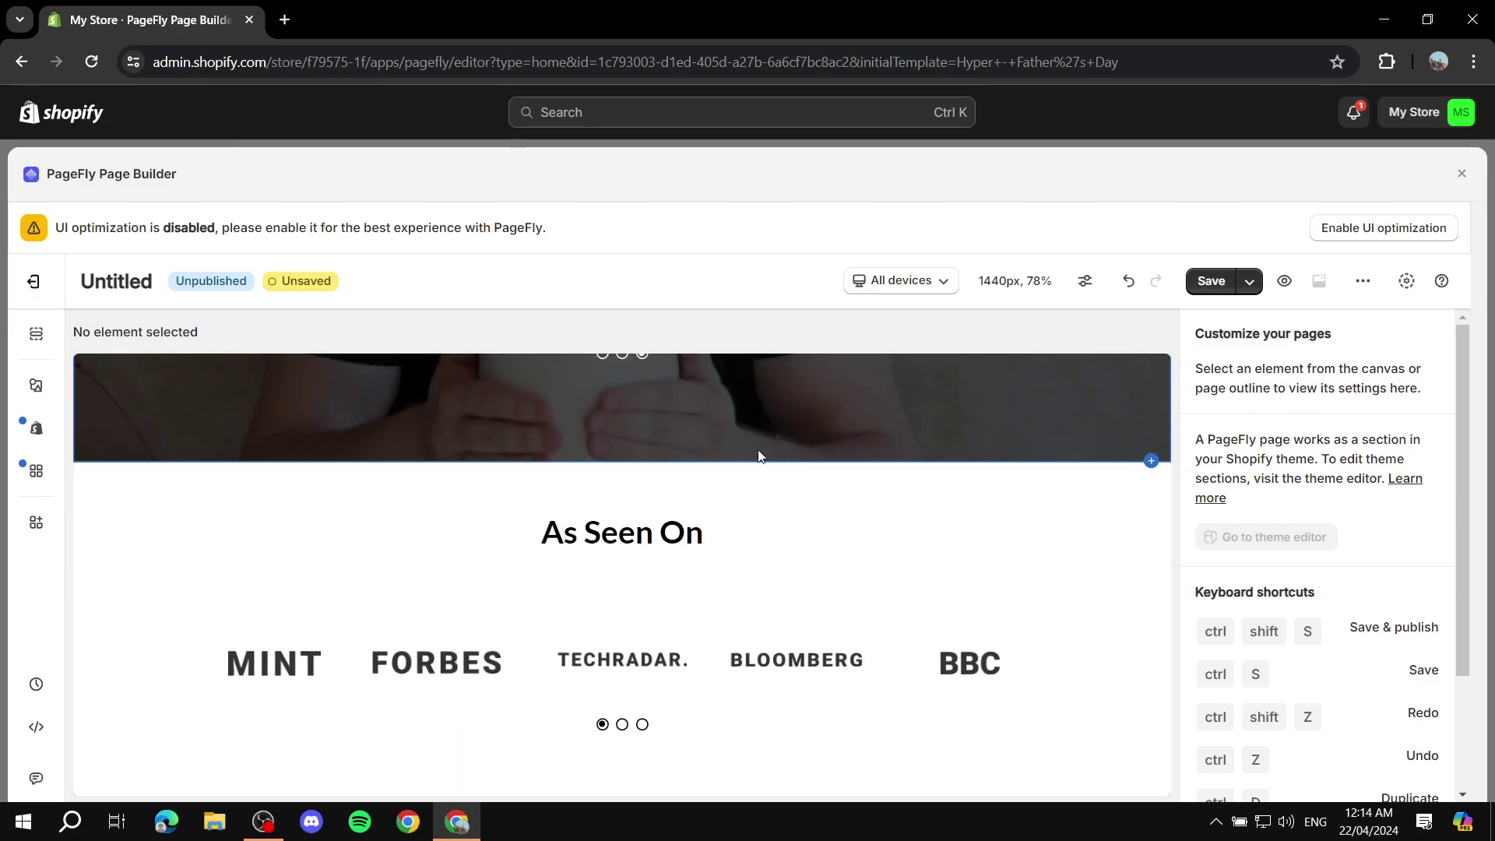
scroll(760, 456, "up", 15)
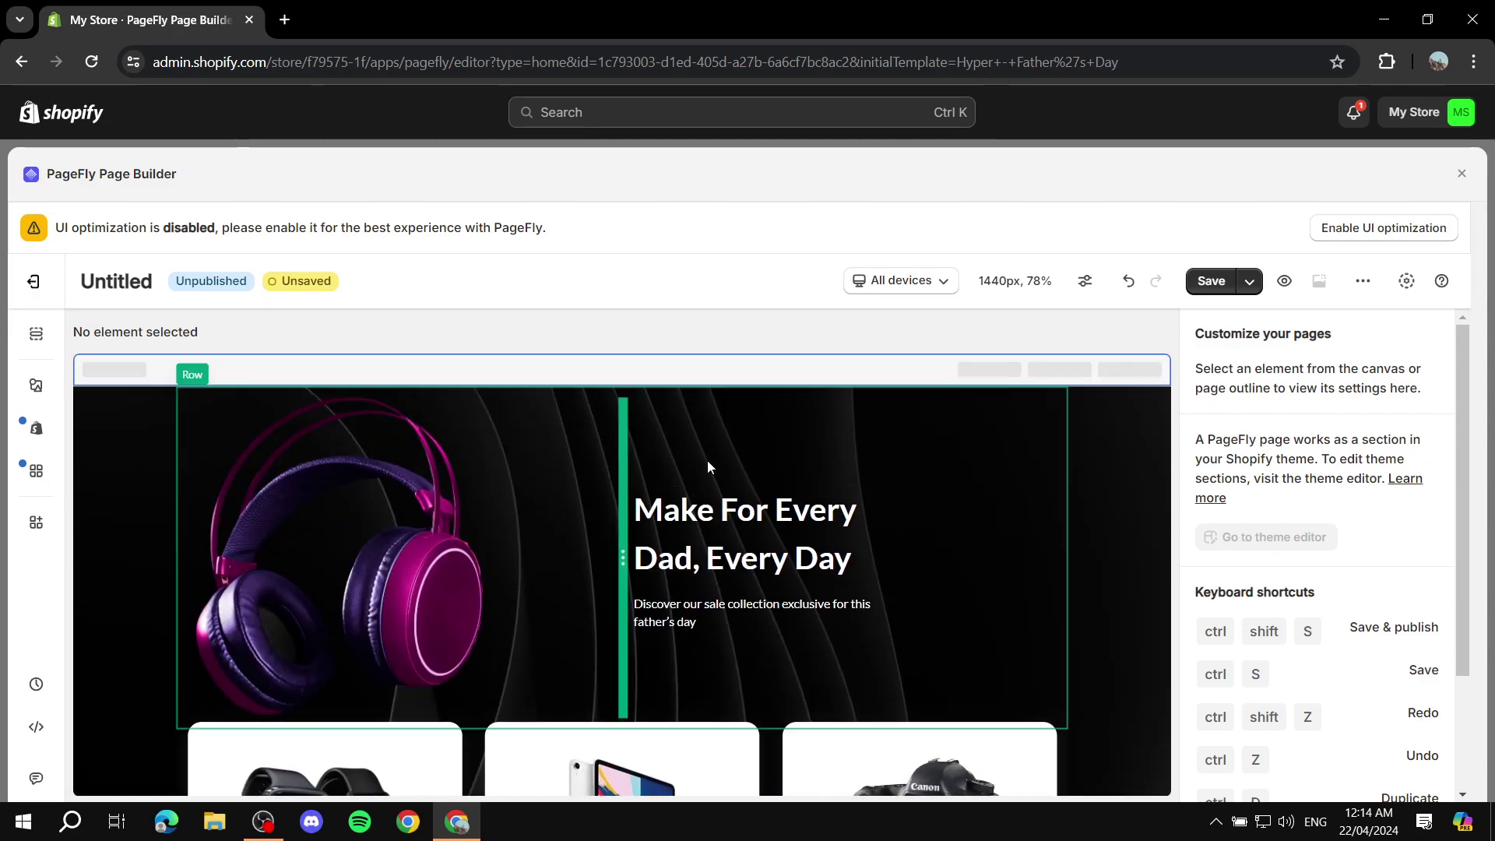
scroll(392, 488, "down", 1)
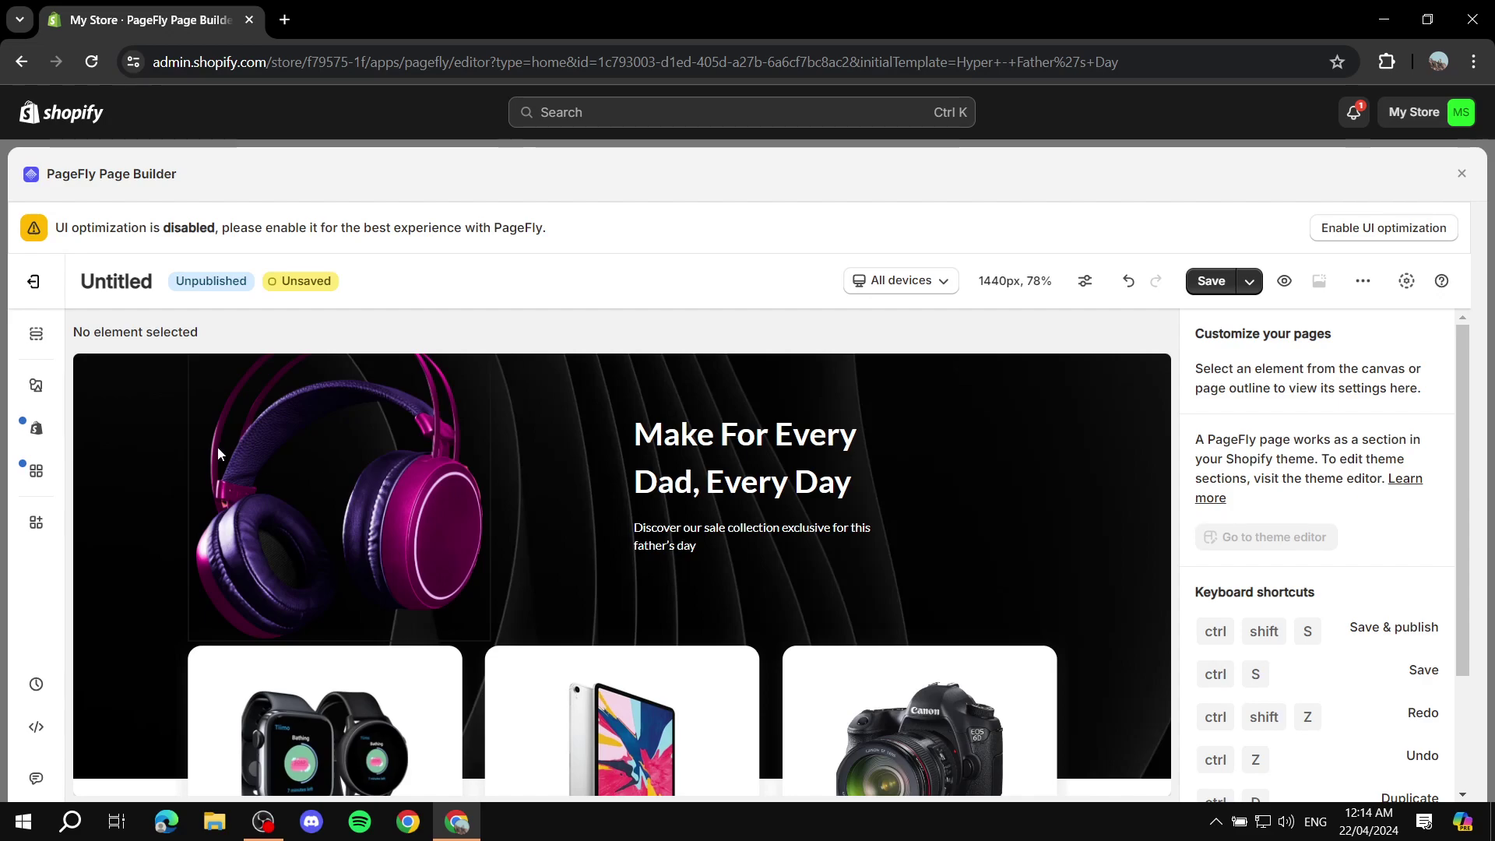
scroll(397, 471, "up", 1)
Upload Tutorial.png from the Explainer Media folder and use it in place of the hero section's headphone image
left_click(442, 511)
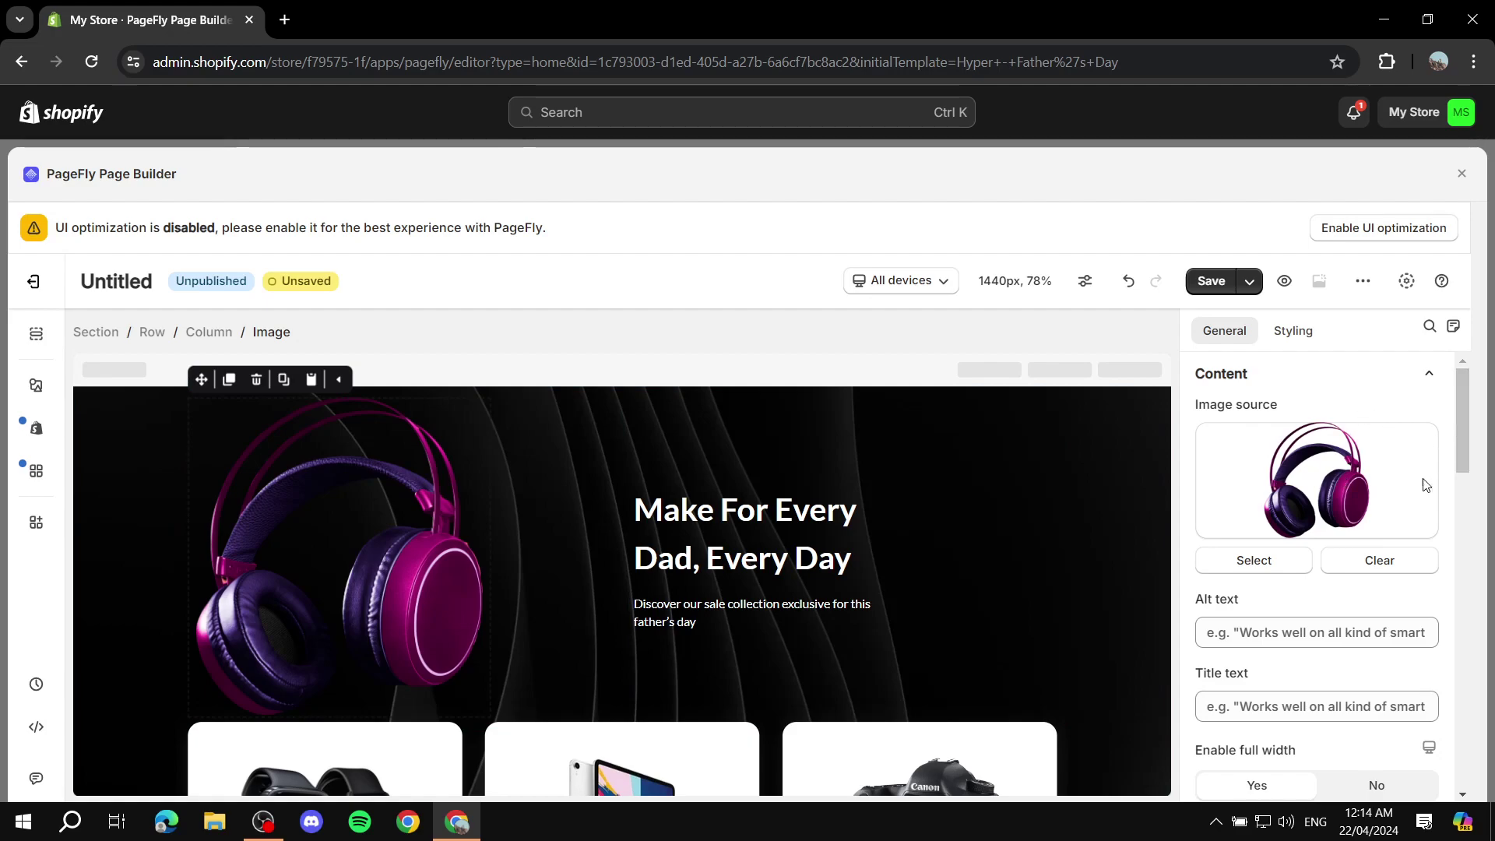
scroll(1324, 467, "down", 3)
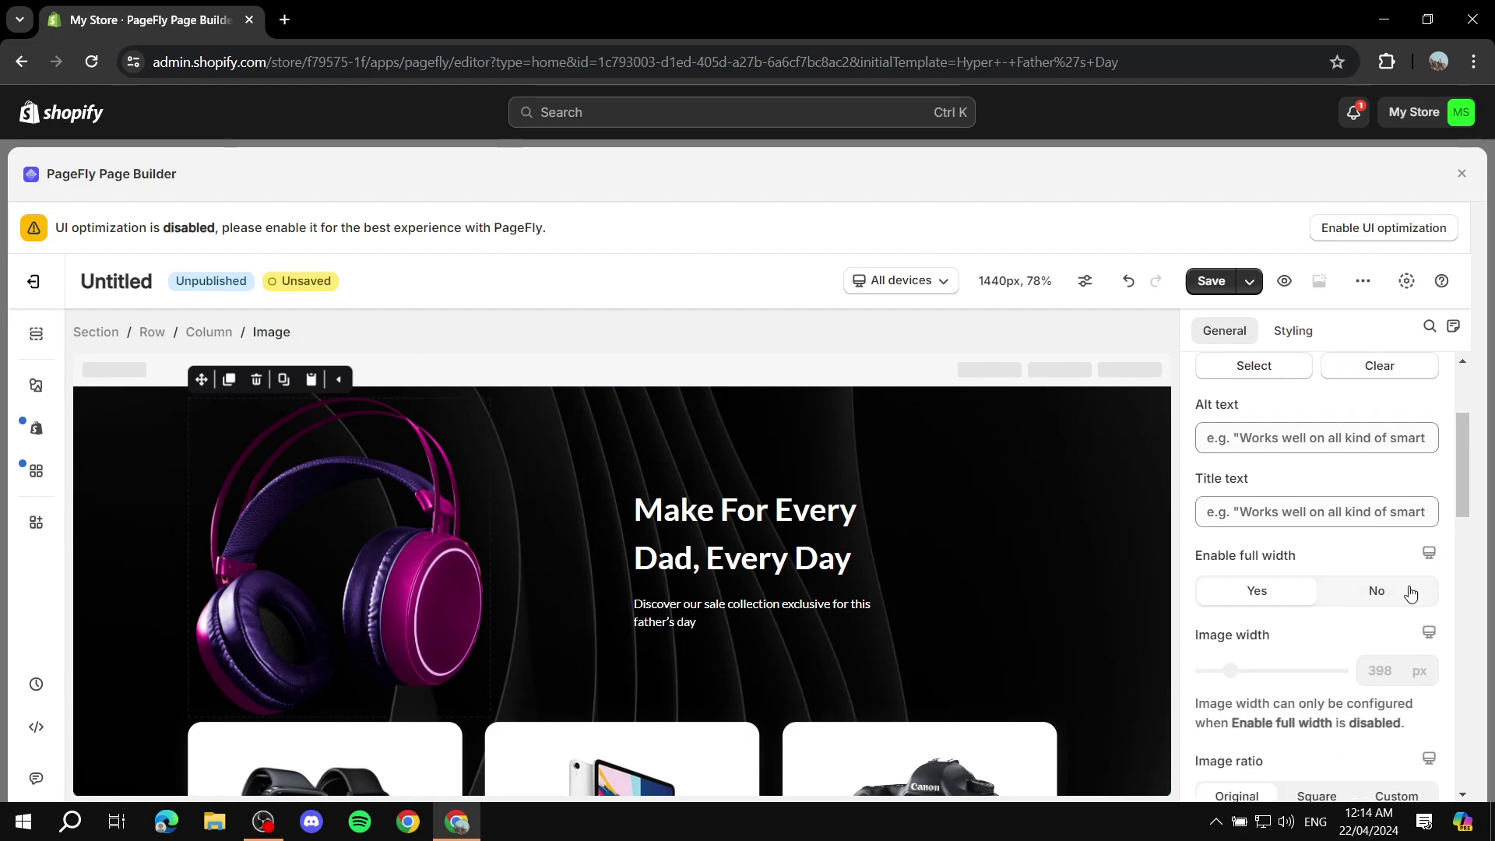
scroll(1367, 464, "up", 3)
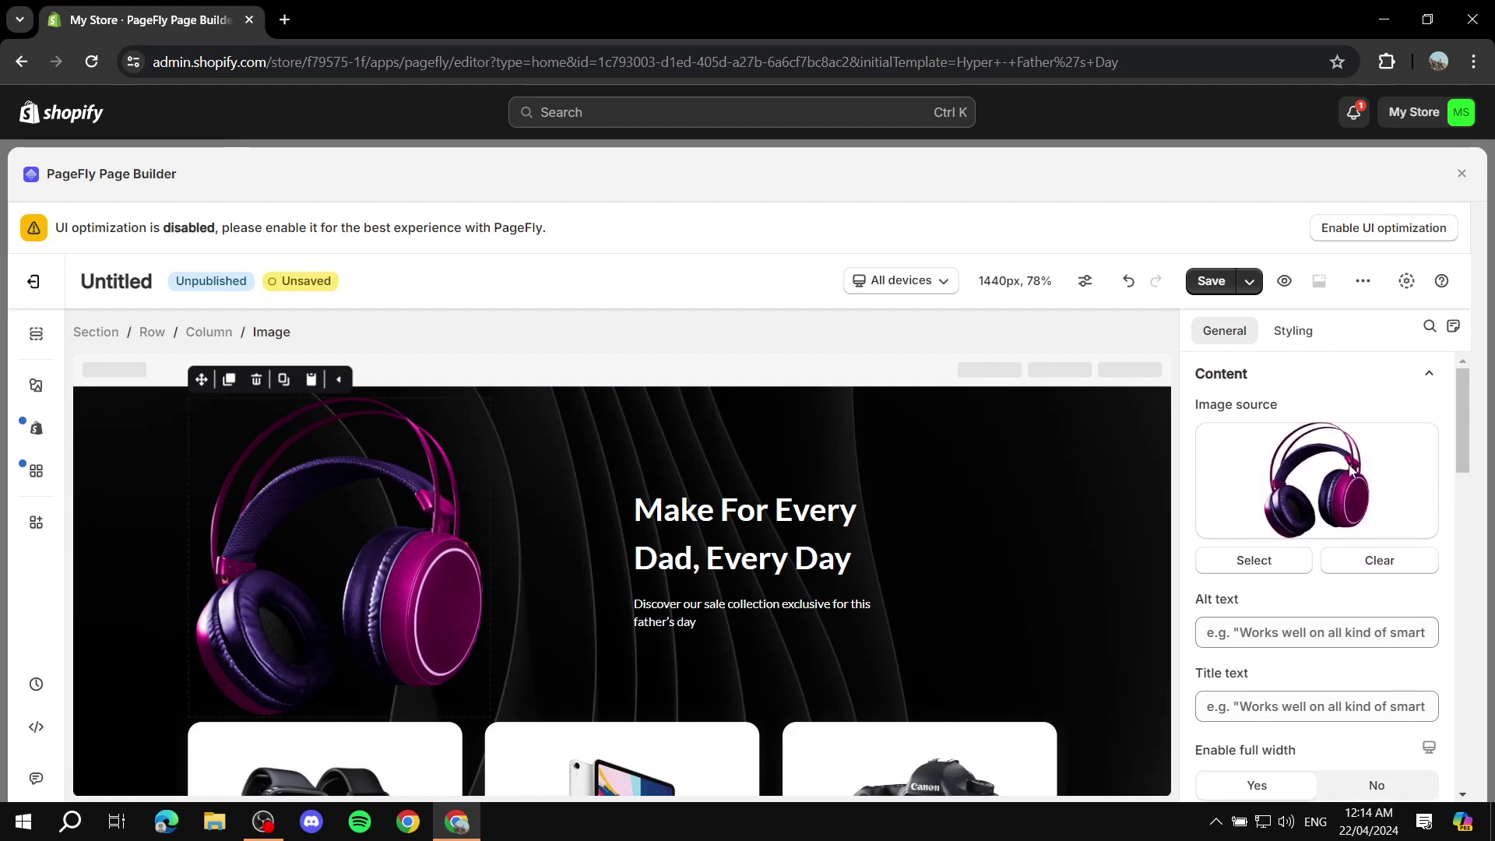
left_click(1254, 561)
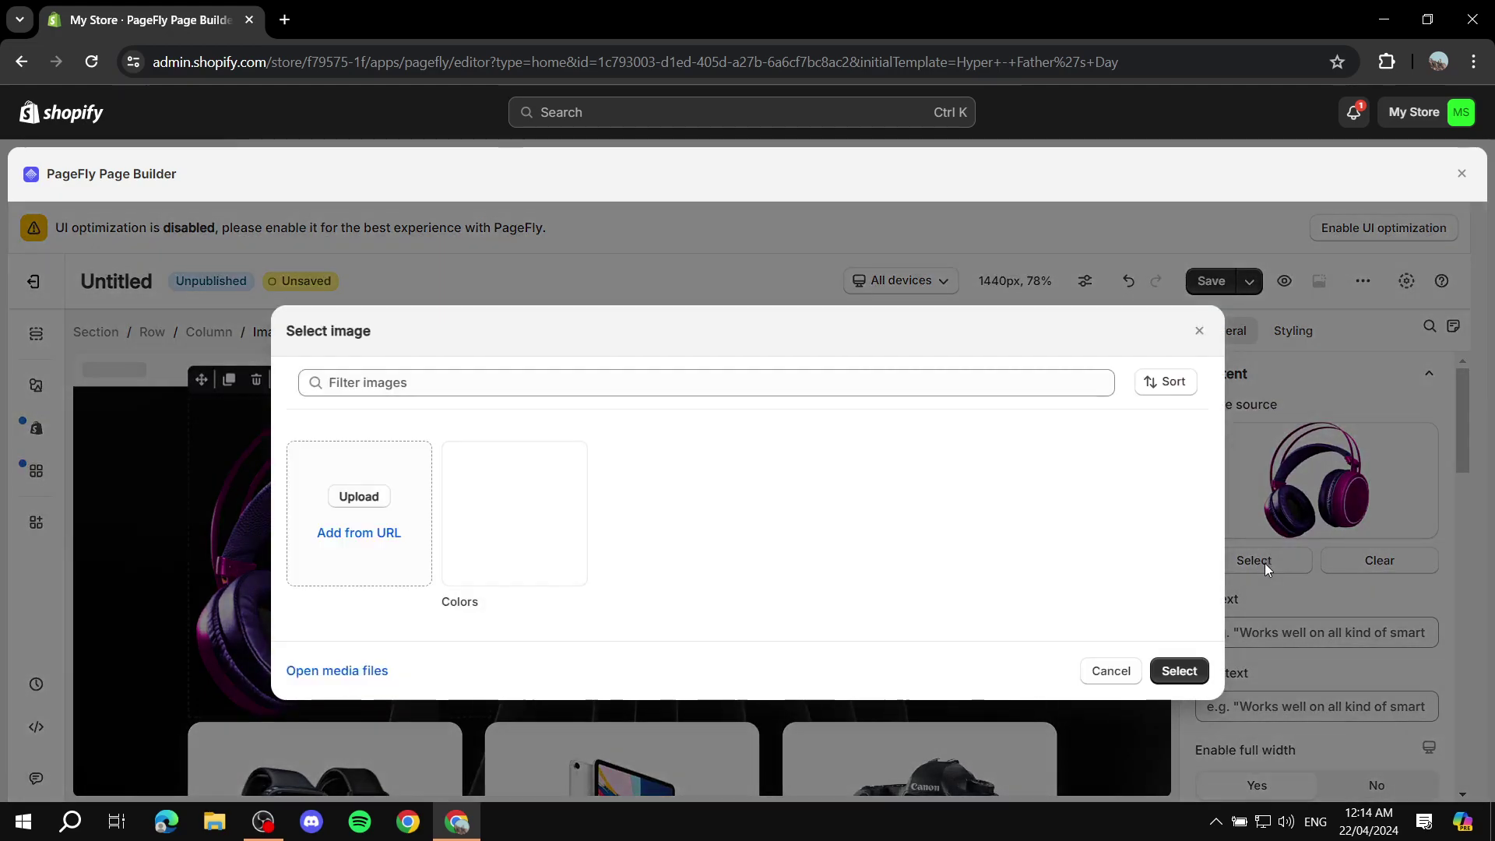
left_click(366, 497)
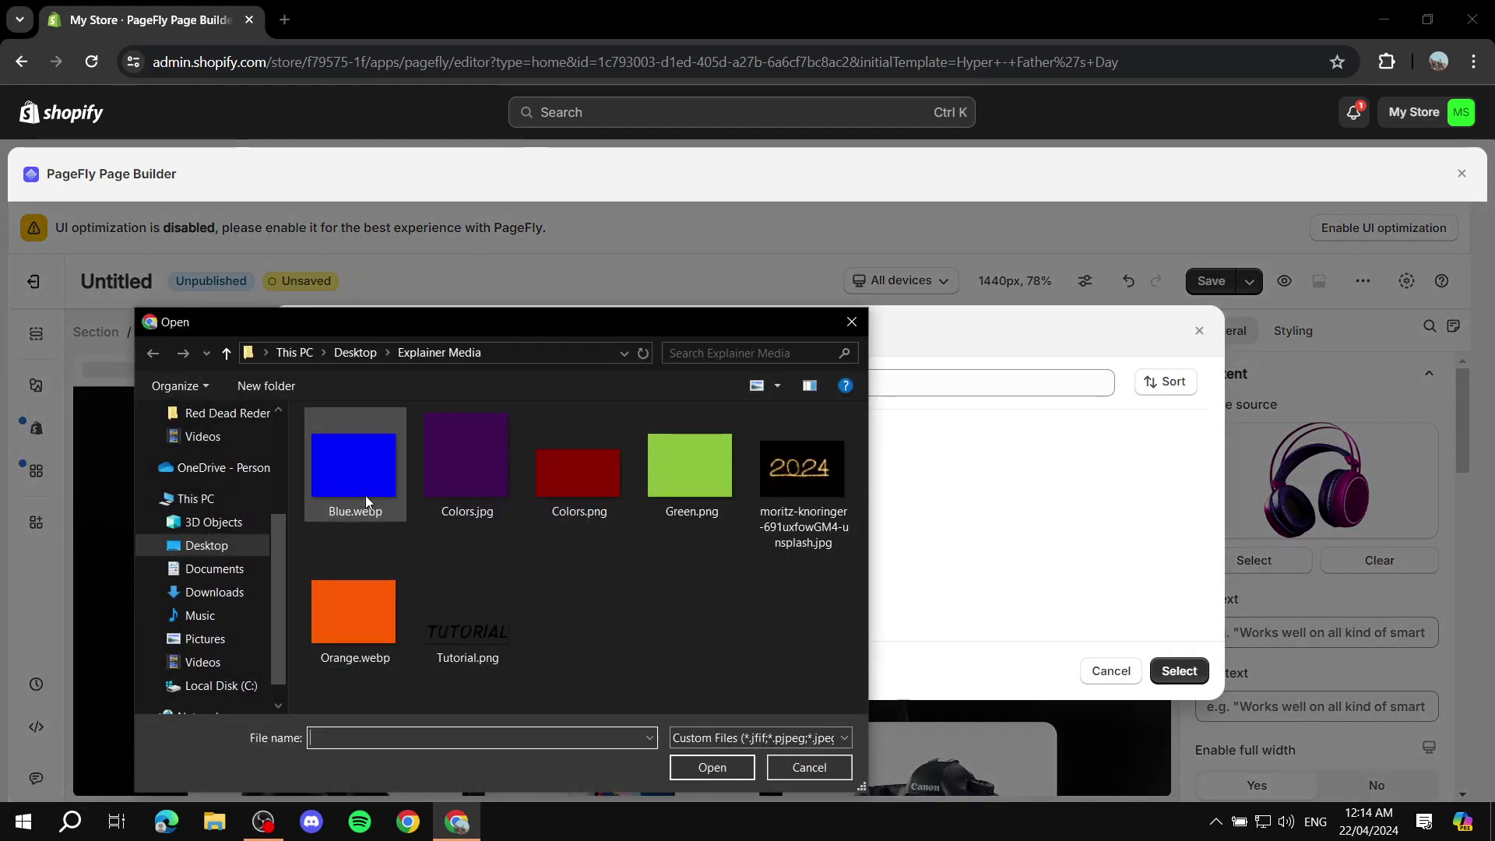
double_click(485, 615)
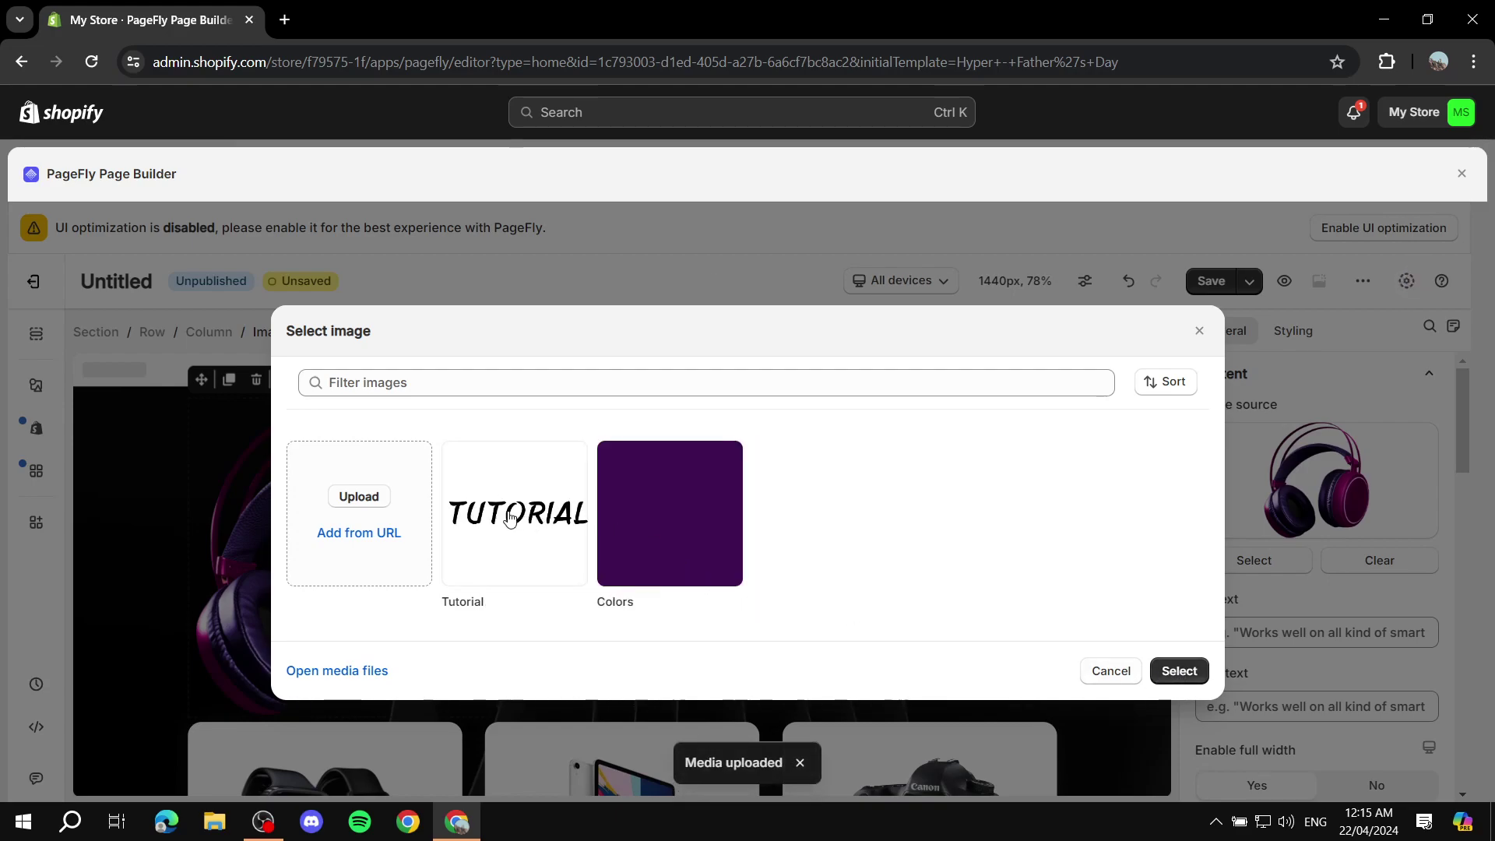
left_click(510, 518)
left_click(1178, 670)
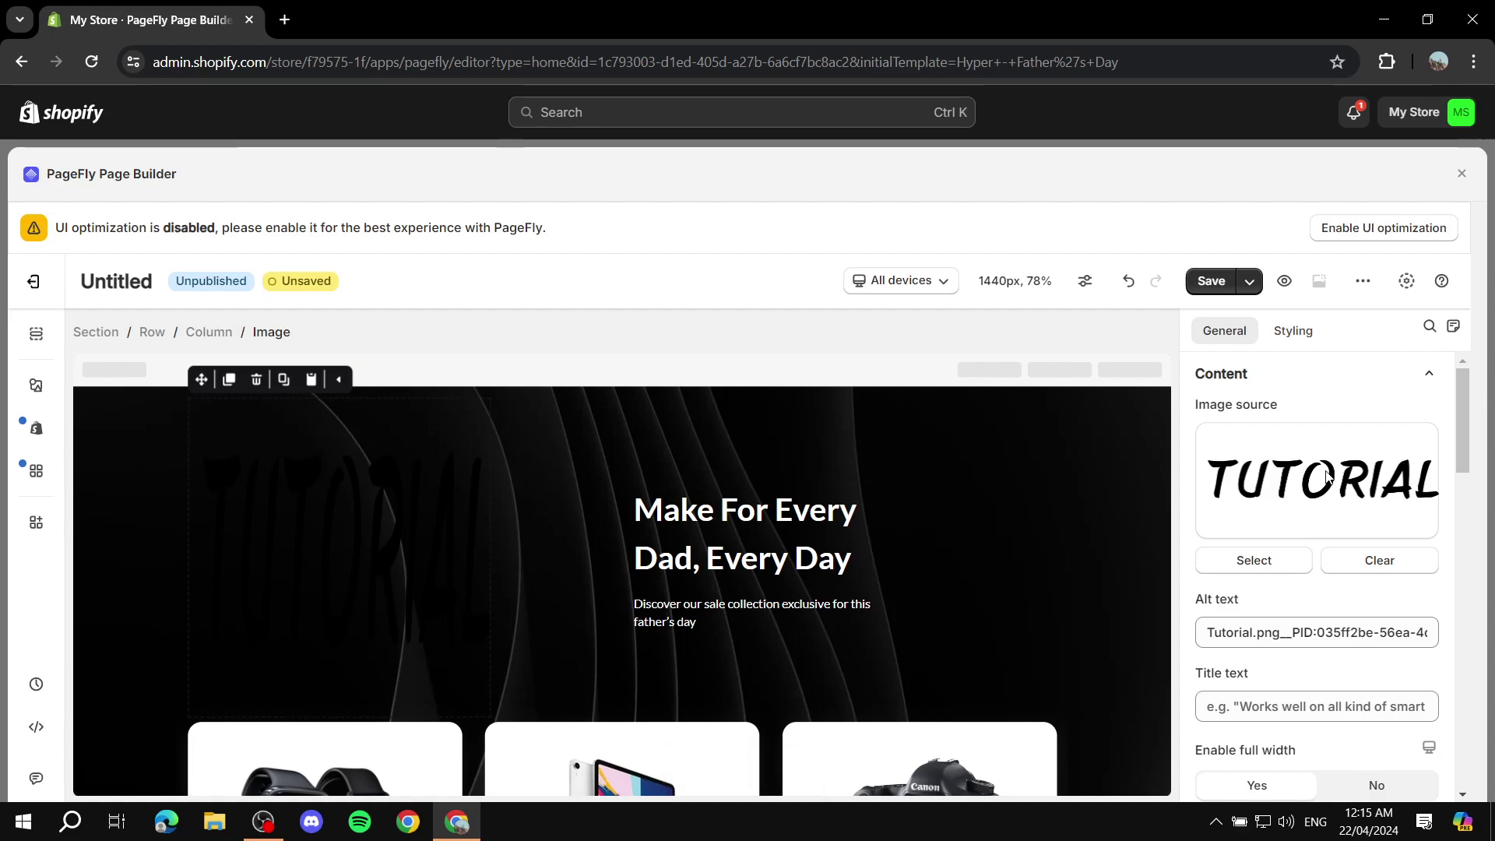
Clear the hero section's image source, check the available click actions, and set the image to Colors from the media library
scroll(1439, 436, "down", 1)
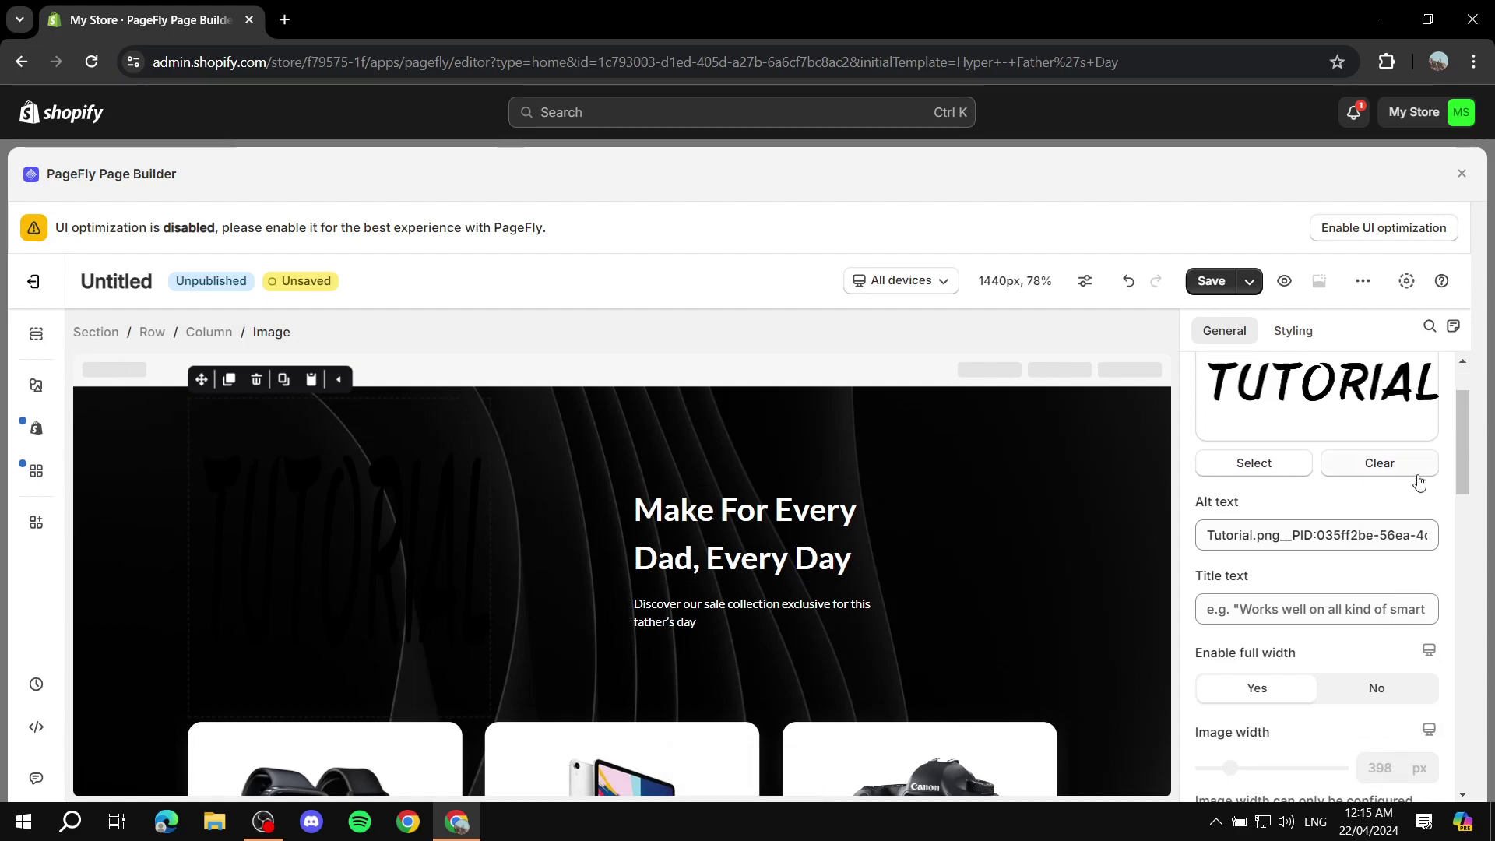
left_click(1379, 464)
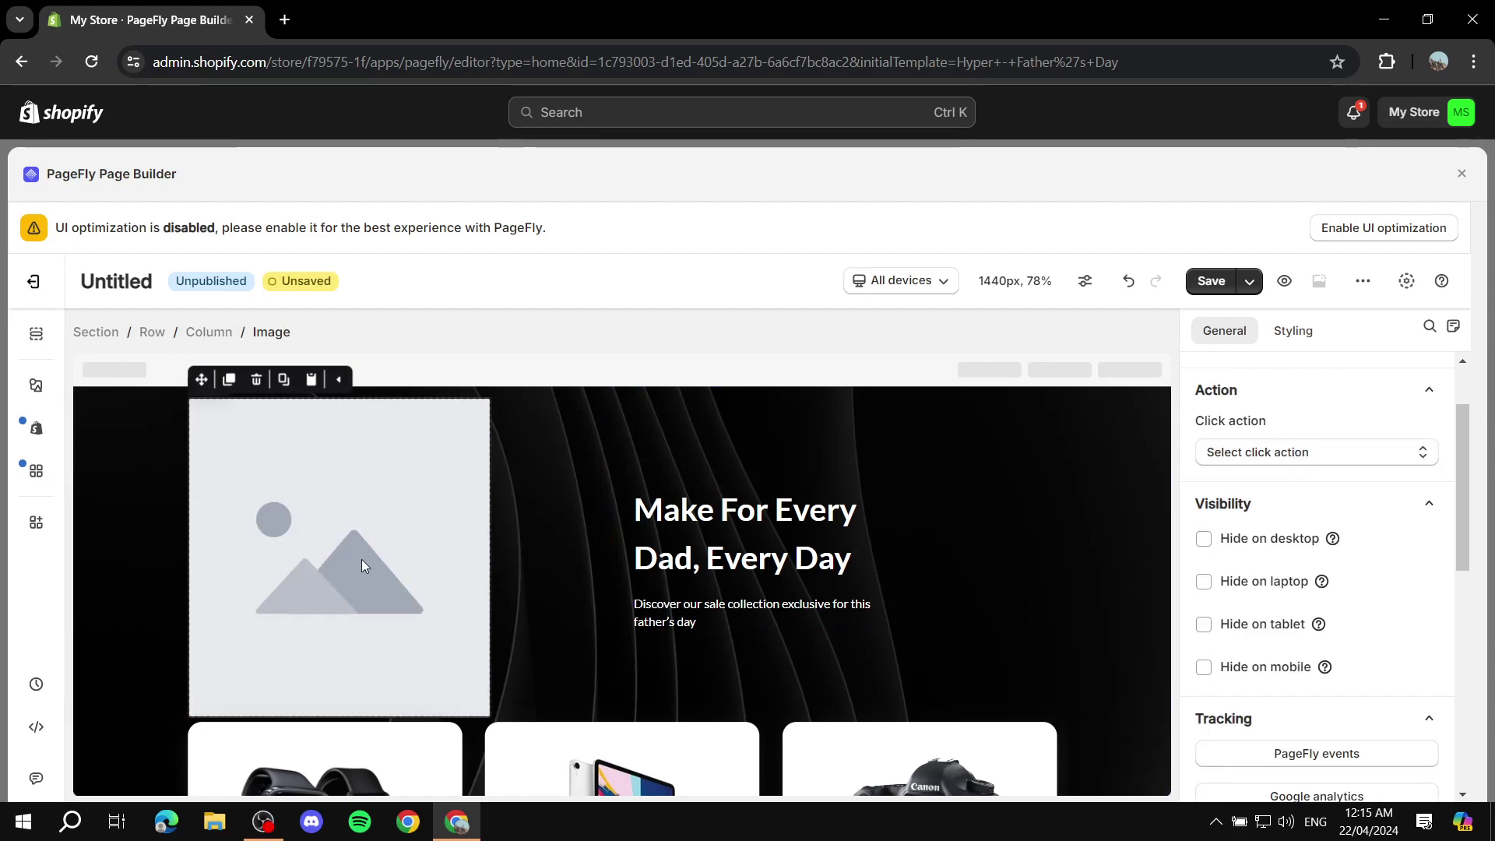
left_click(1312, 456)
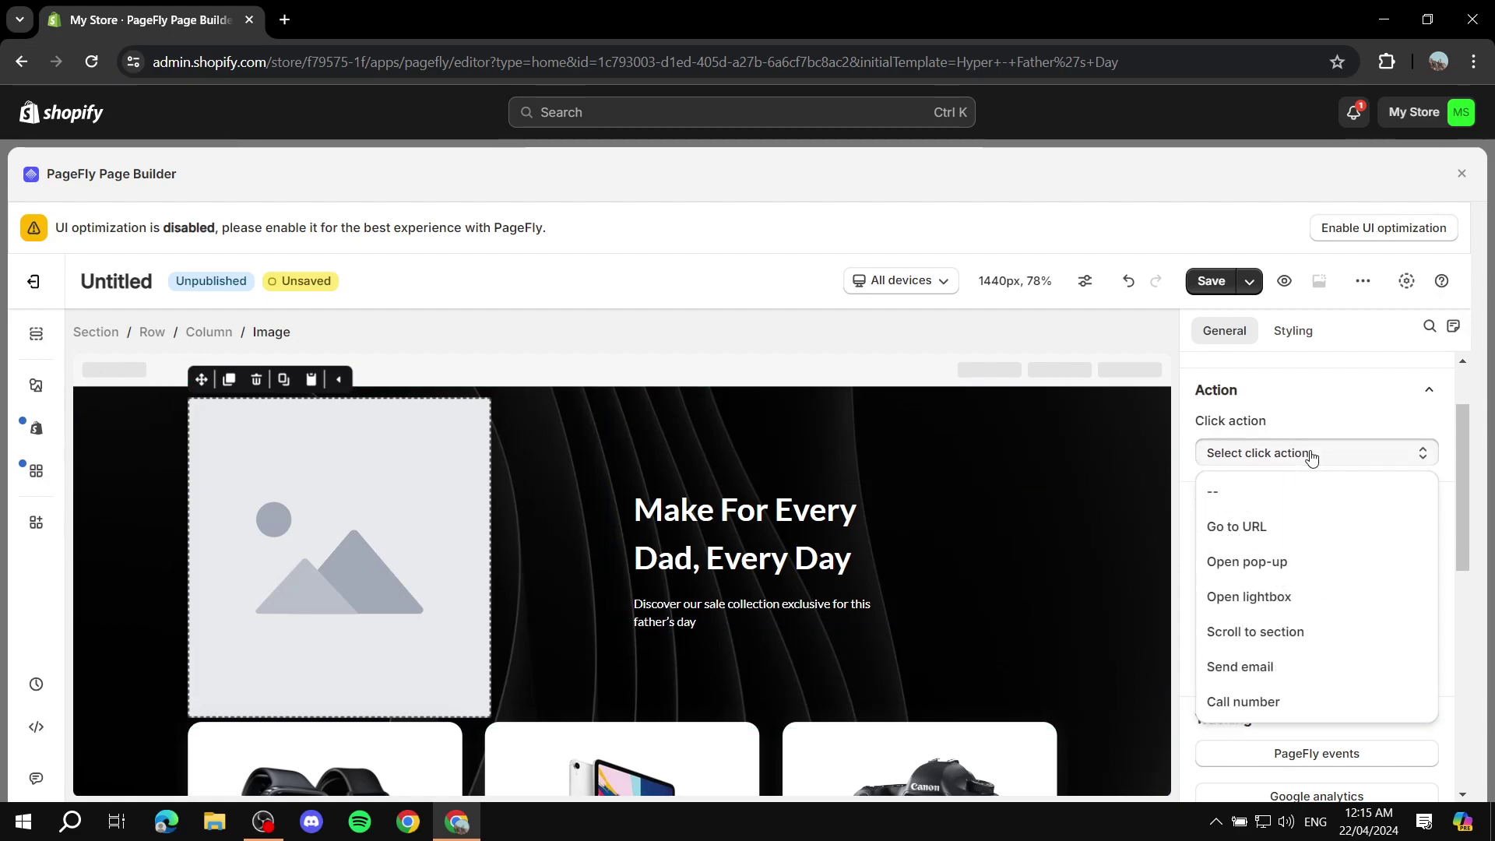
left_click(1177, 425)
scroll(1260, 422, "up", 2)
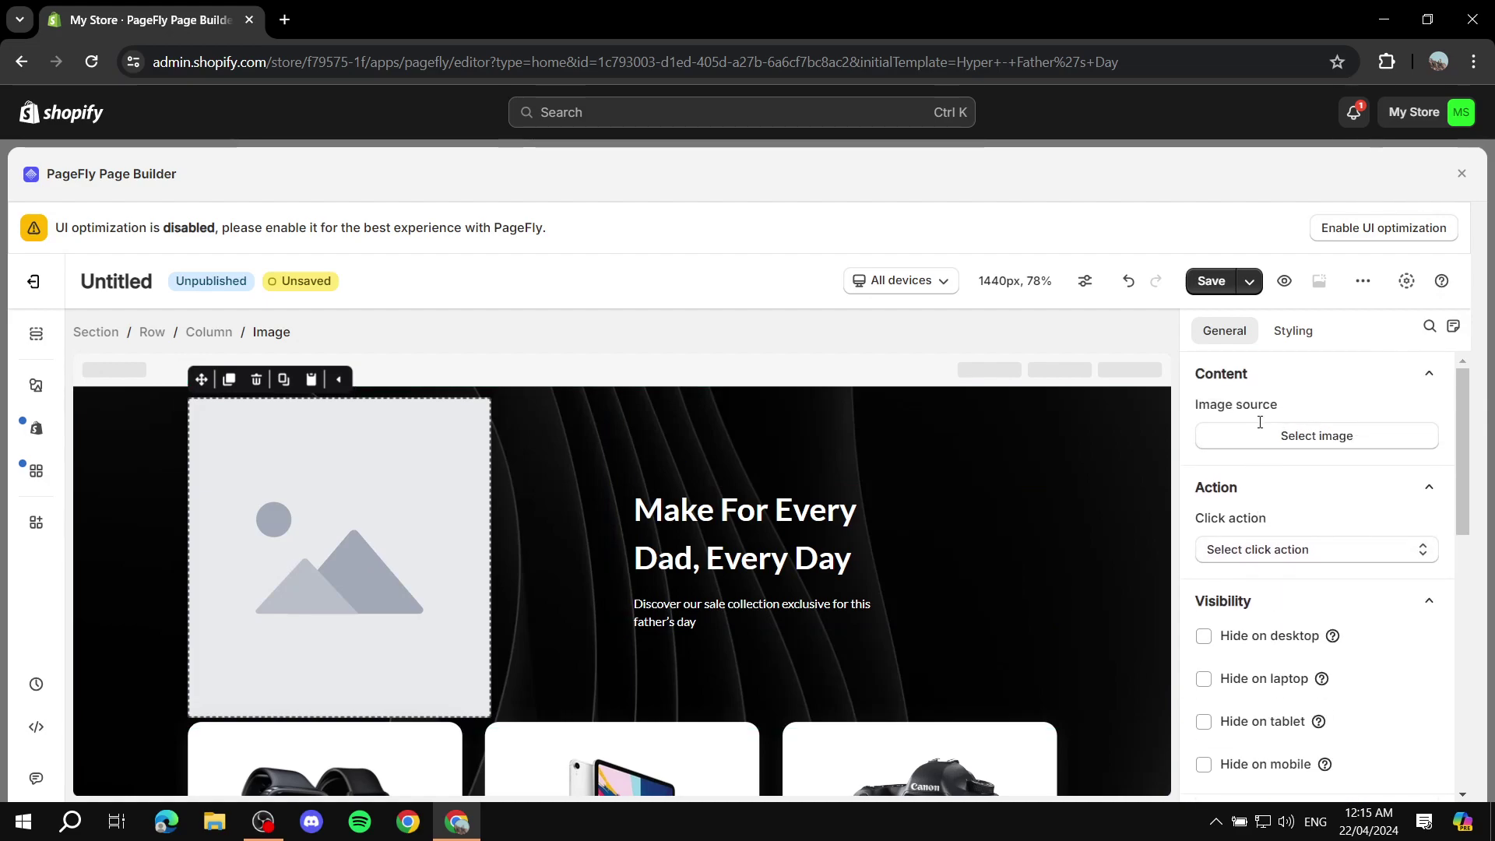
left_click(1313, 433)
left_click(715, 539)
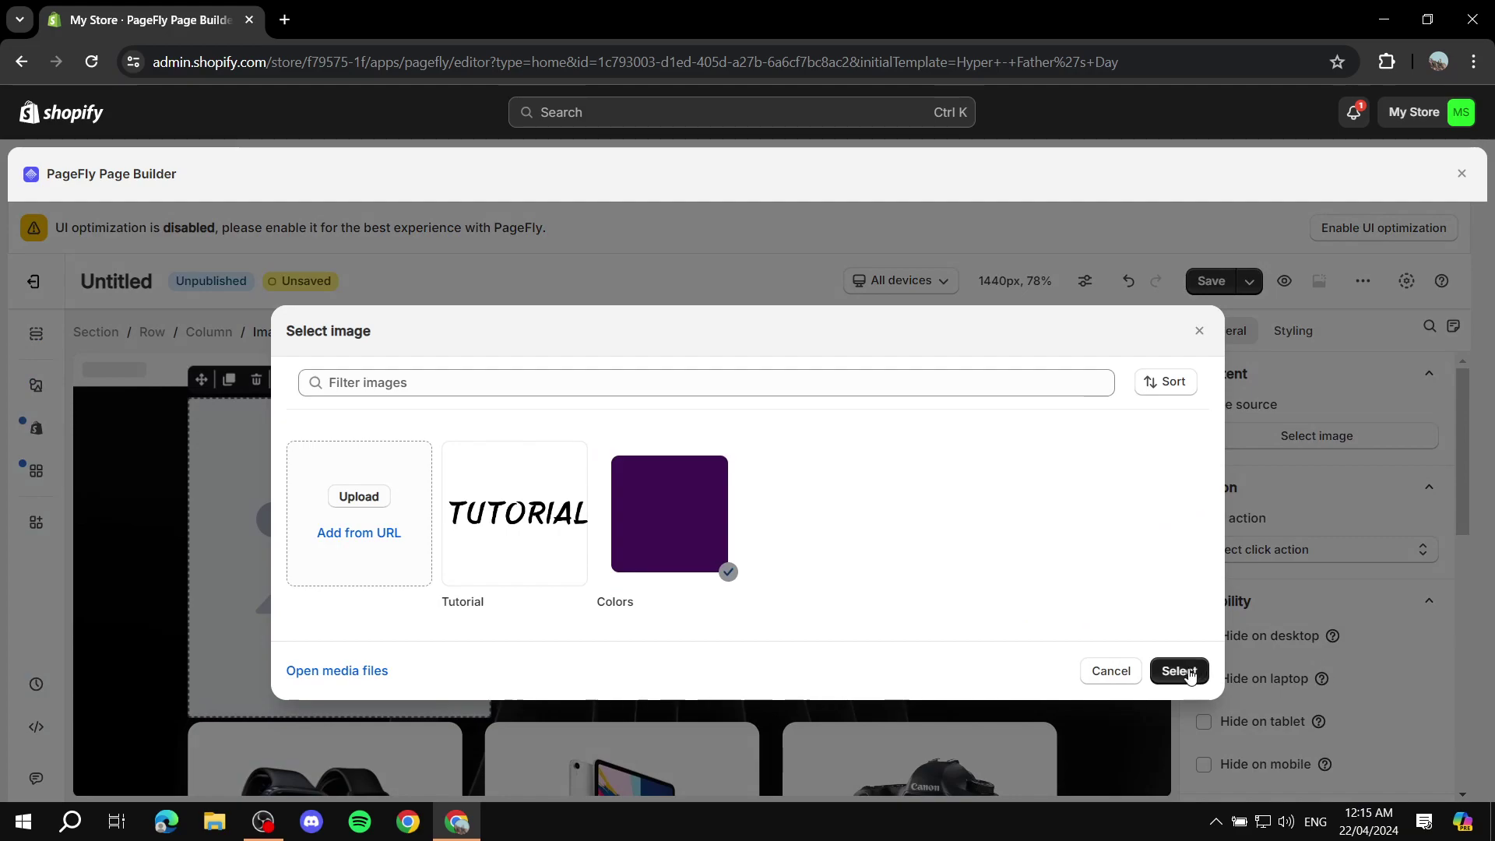
left_click(1180, 670)
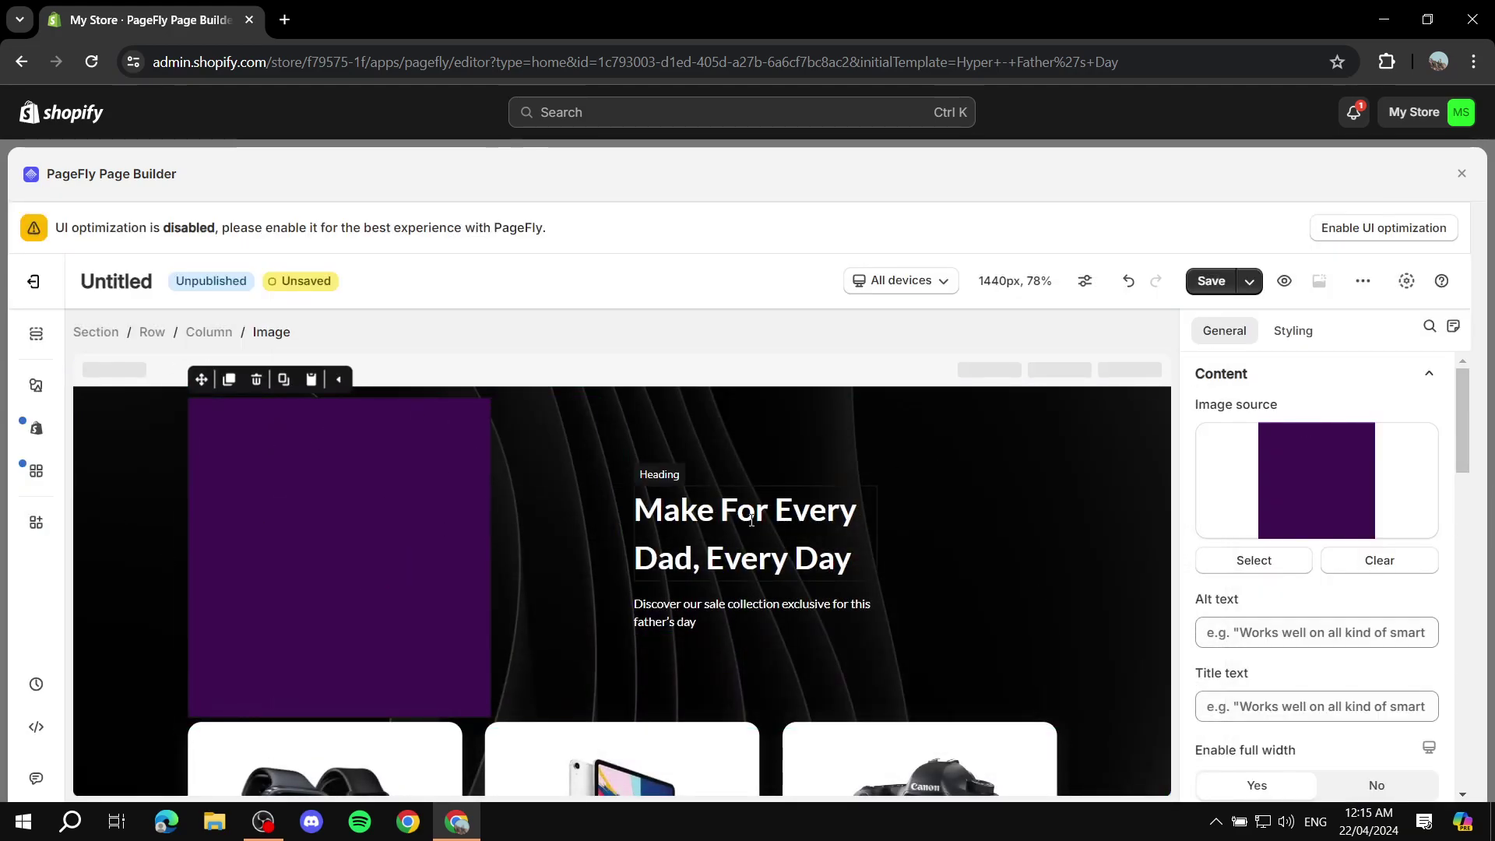
scroll(1069, 468, "down", 4)
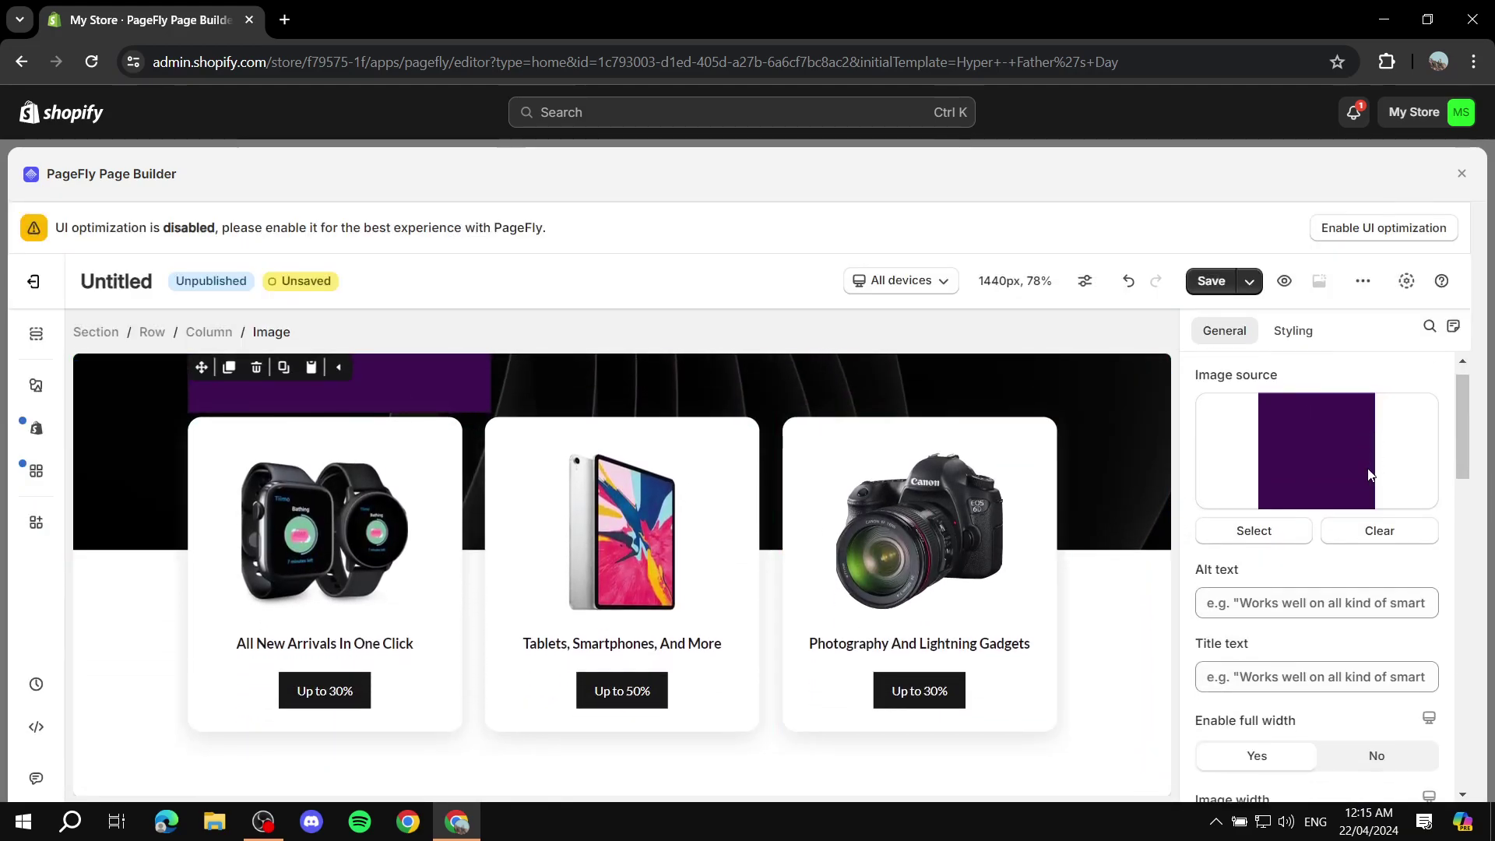
scroll(1324, 456, "down", 5)
scroll(1351, 461, "up", 5)
scroll(1106, 441, "up", 4)
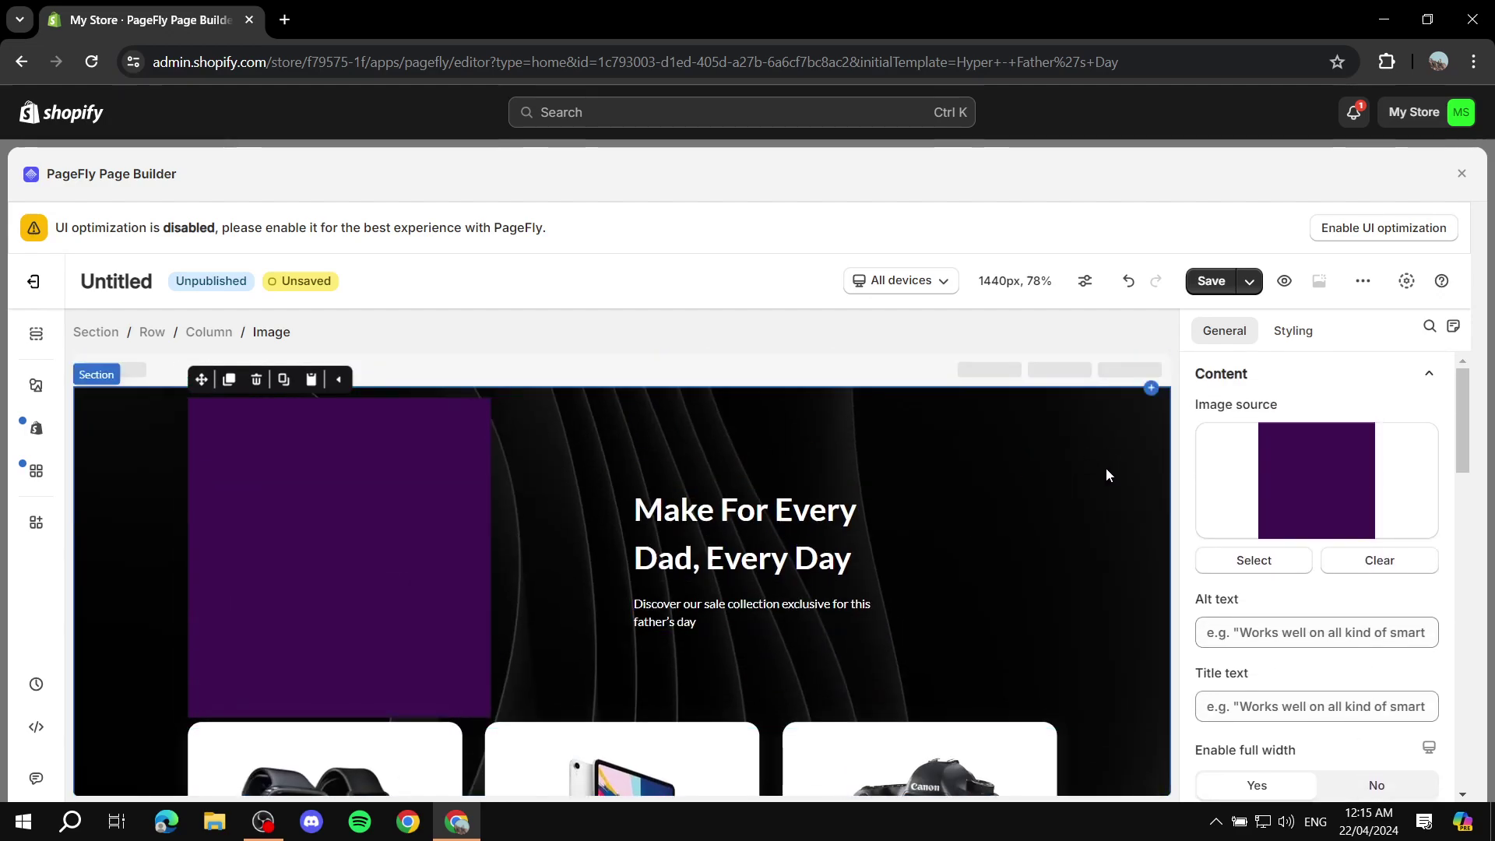
left_click(1106, 469)
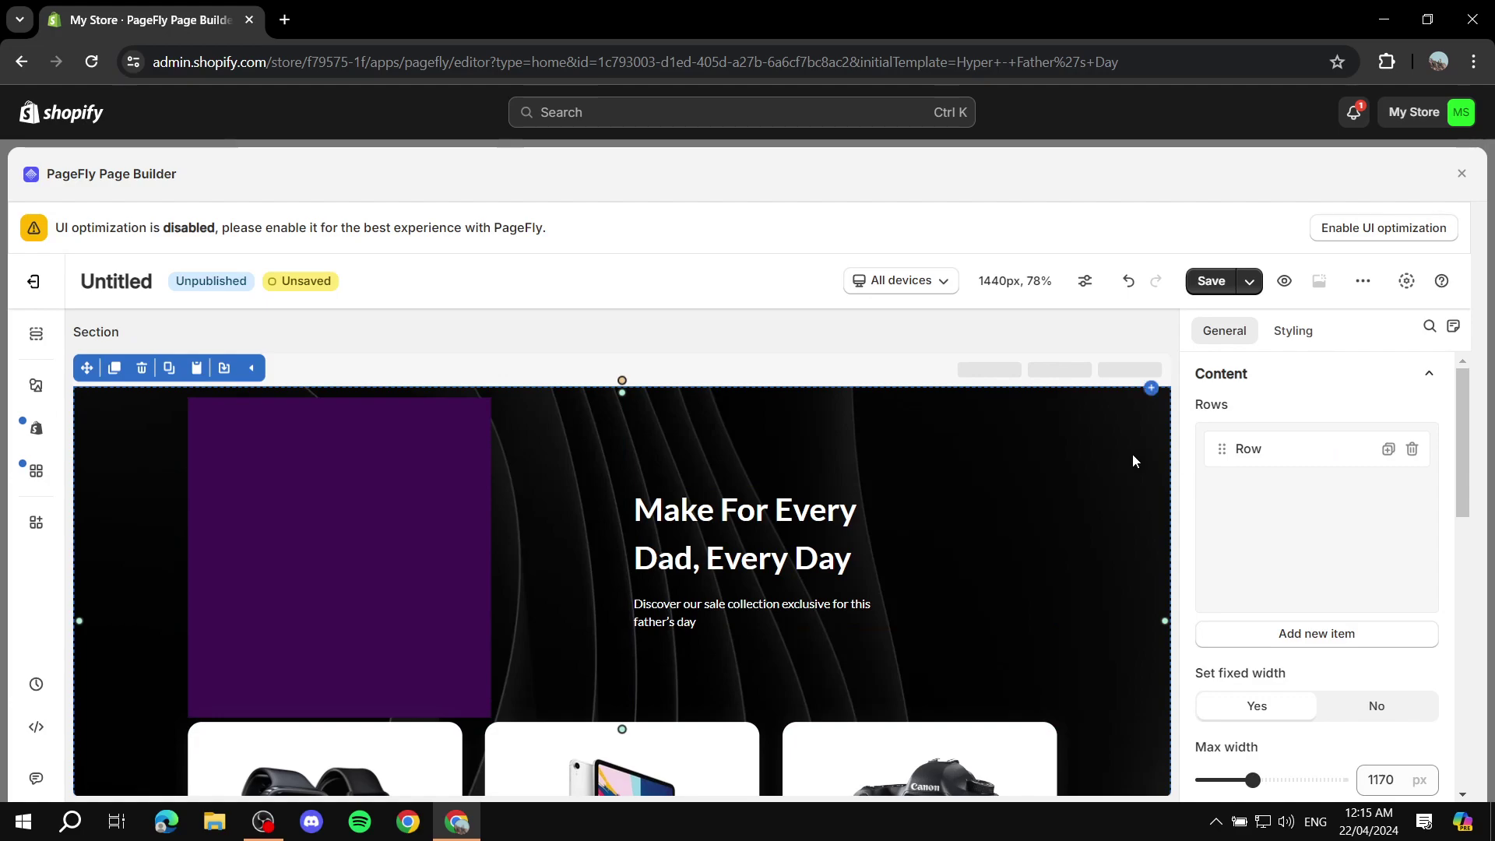
Replace the hero section's heading text with "Just an example text"
left_click(876, 540)
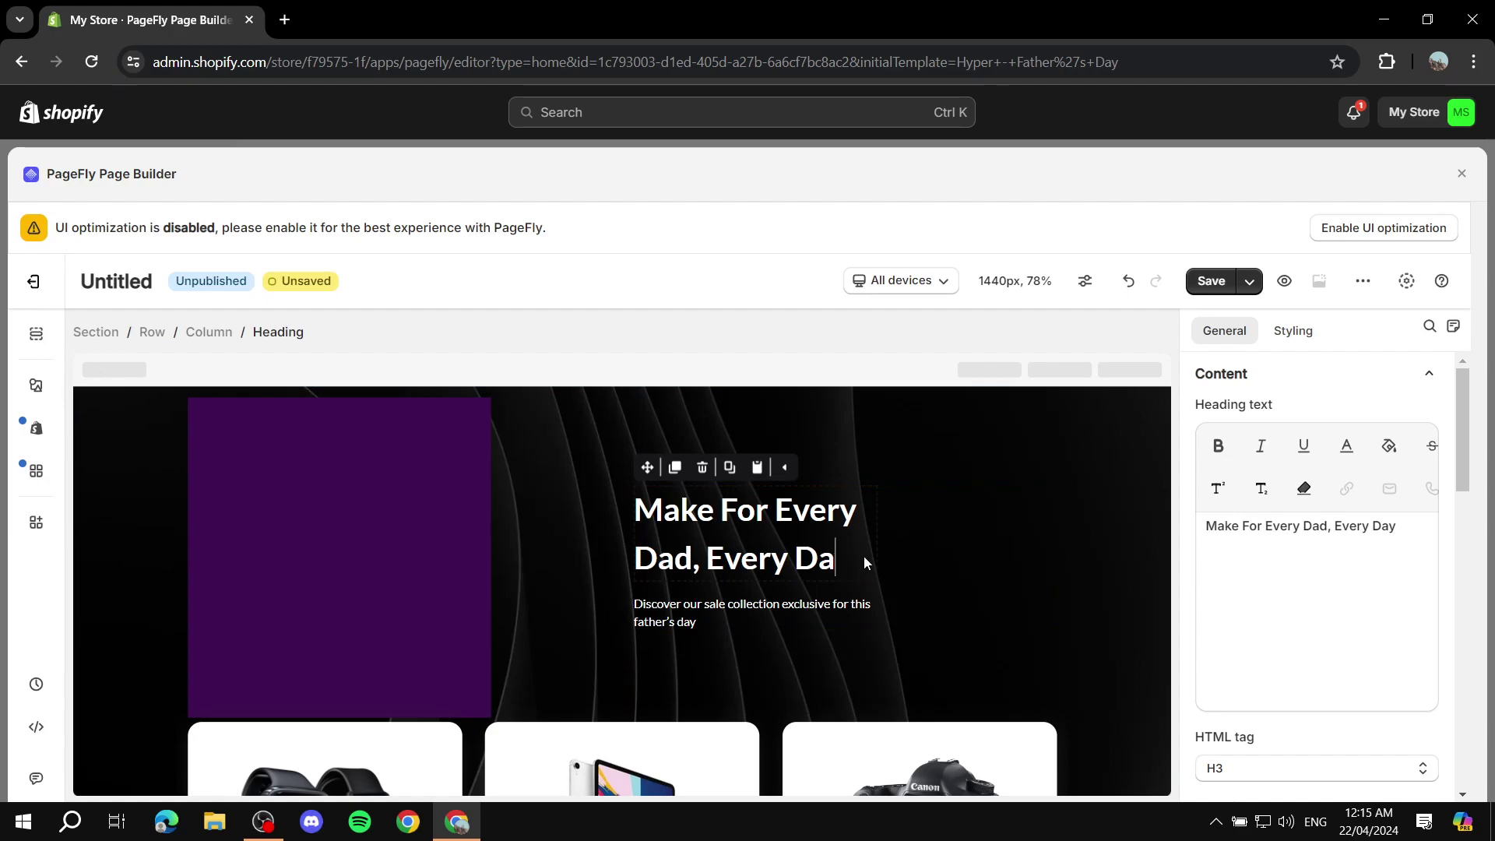
key("BackSpace")
key("BackSpace")
key("BackSpace")
key("BackSpace")
key("BackSpace")
key("BackSpace")
key("BackSpace")
key("BackSpace")
key("BackSpace")
key("BackSpace")
key("BackSpace")
key("BackSpace")
key("BackSpace")
key("BackSpace")
key("BackSpace")
key("BackSpace")
key("BackSpace")
key("BackSpace")
key("BackSpace")
key("BackSpace")
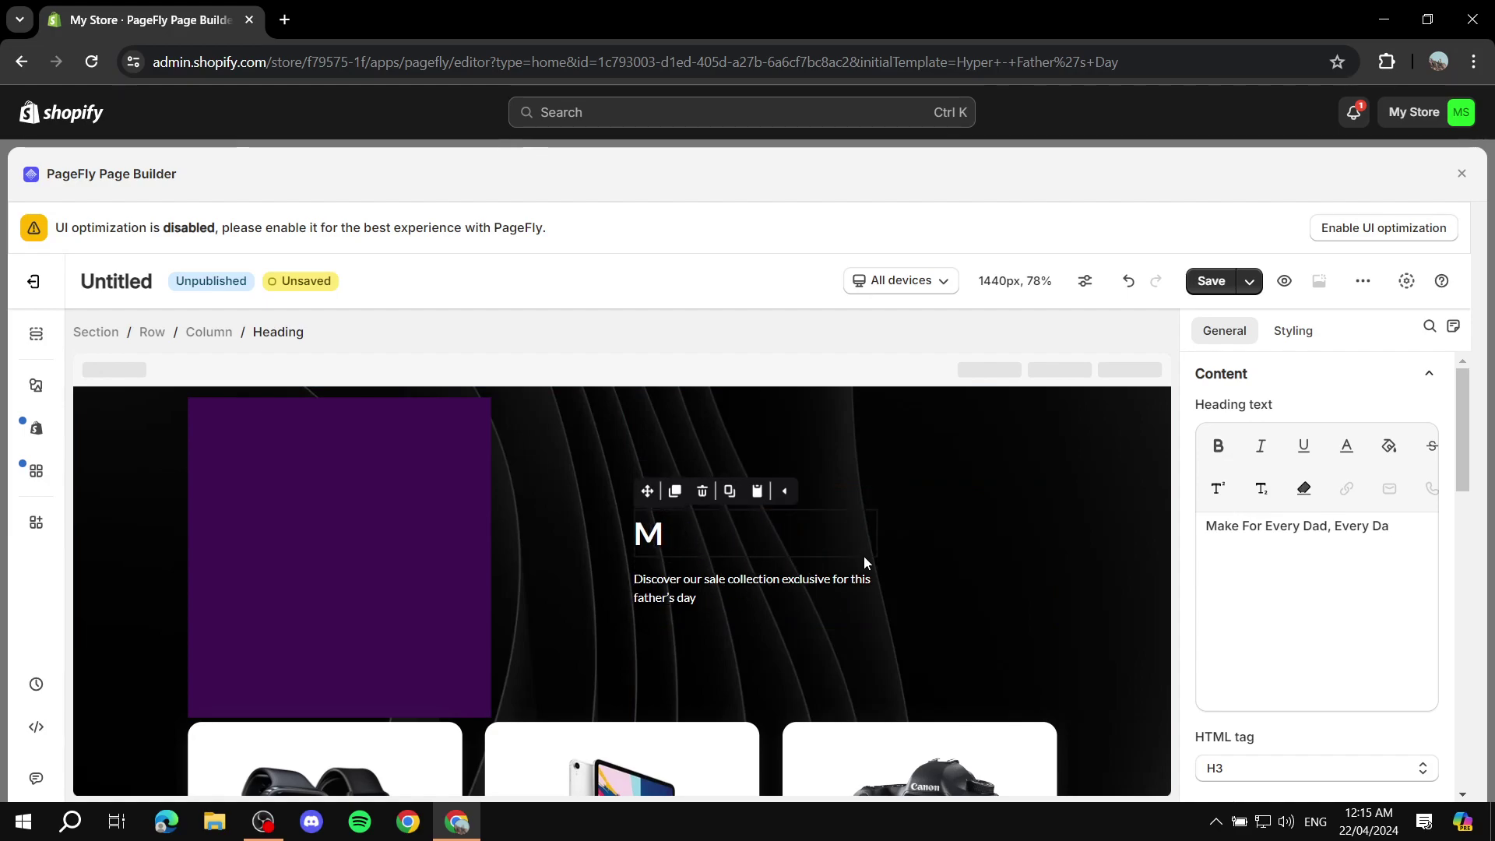
key("BackSpace")
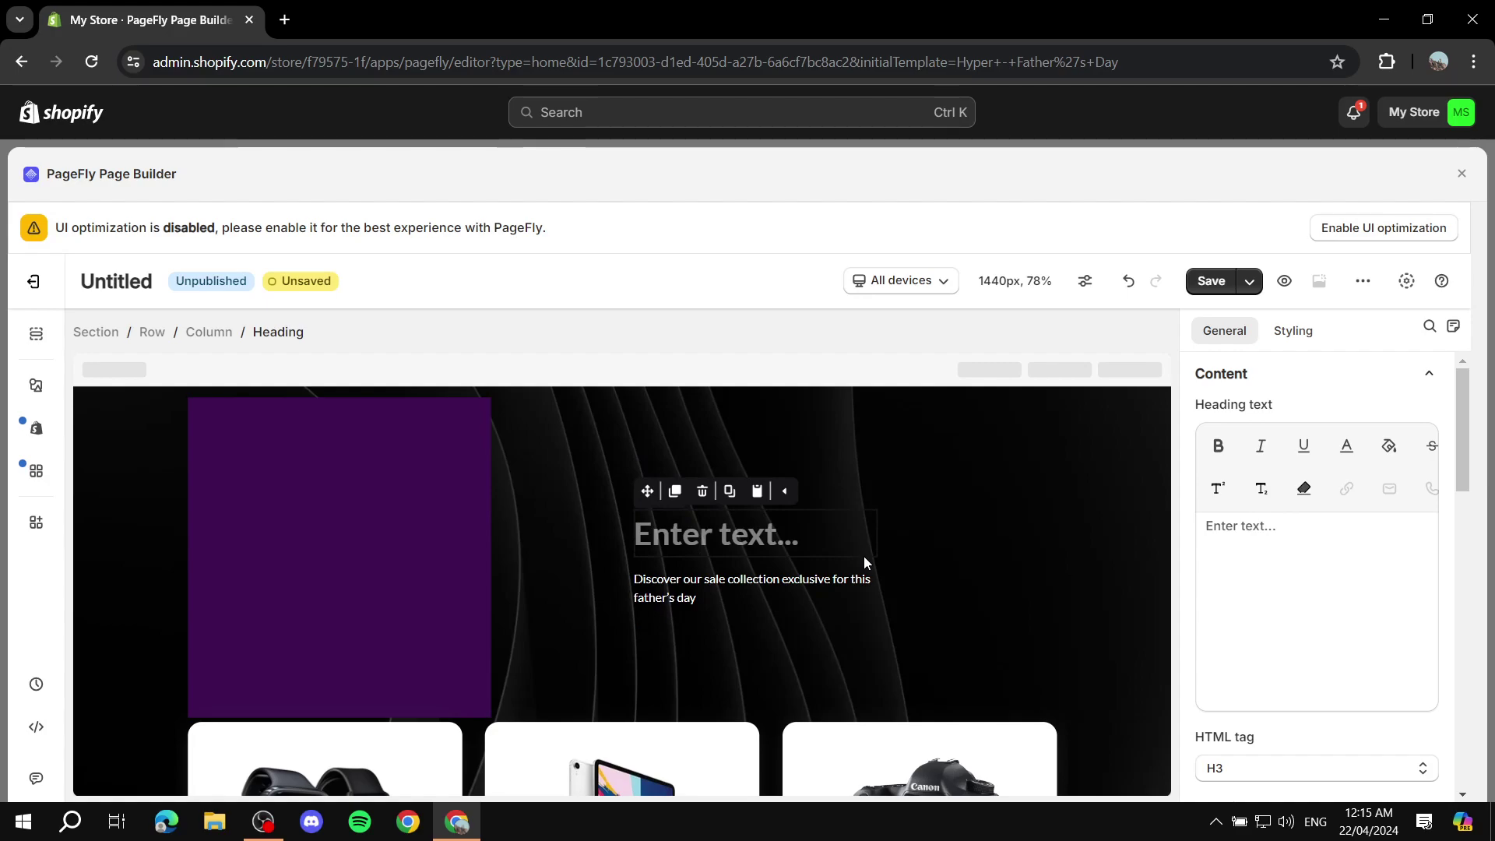
type("Jus tan")
key("BackSpace")
key("BackSpace")
key("BackSpace")
key("BackSpace")
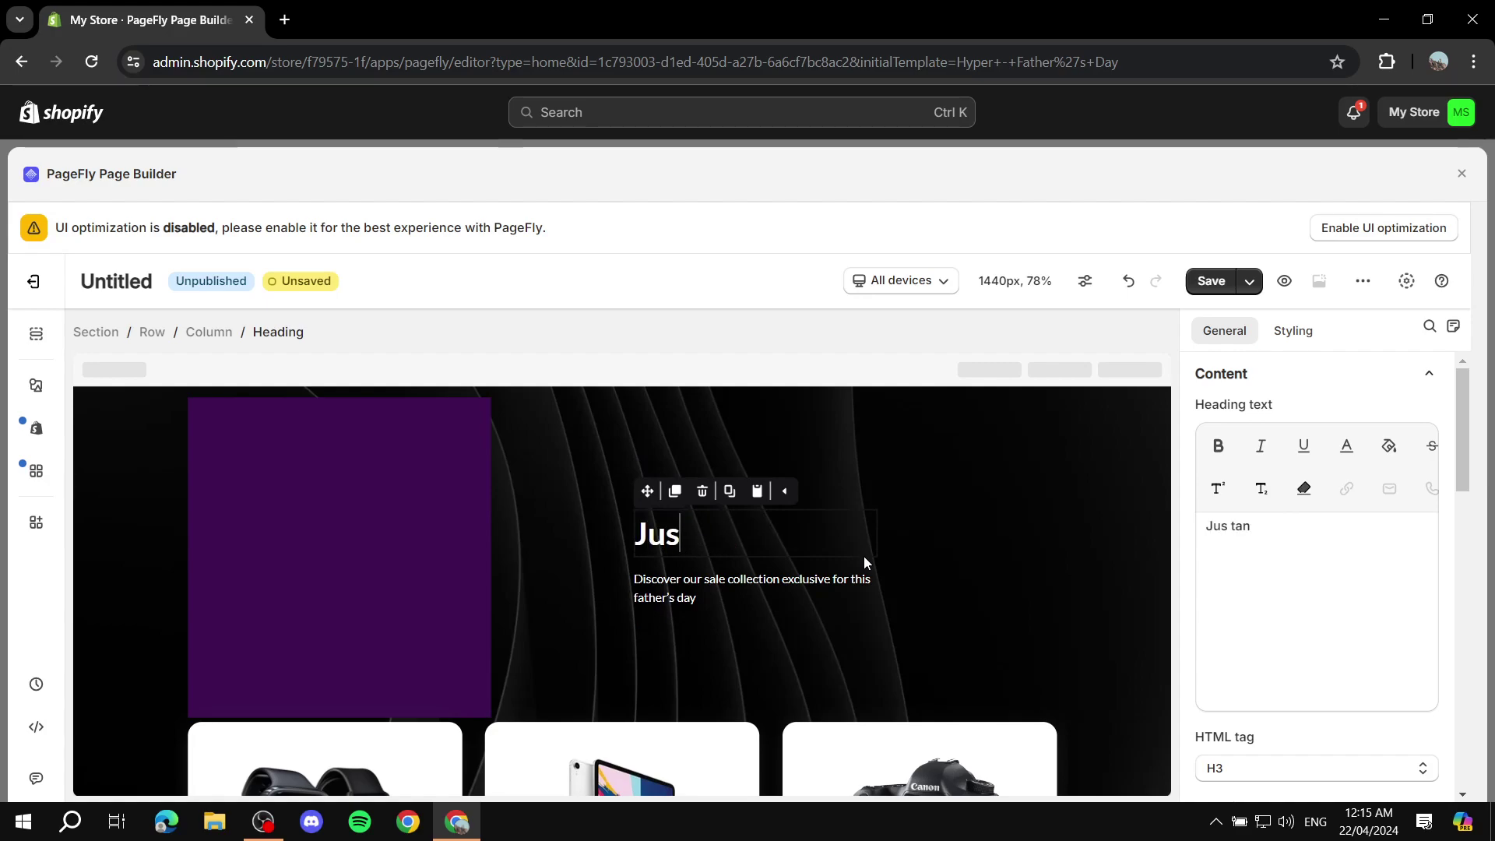
type("t na")
key("BackSpace")
key("BackSpace")
type("an exam")
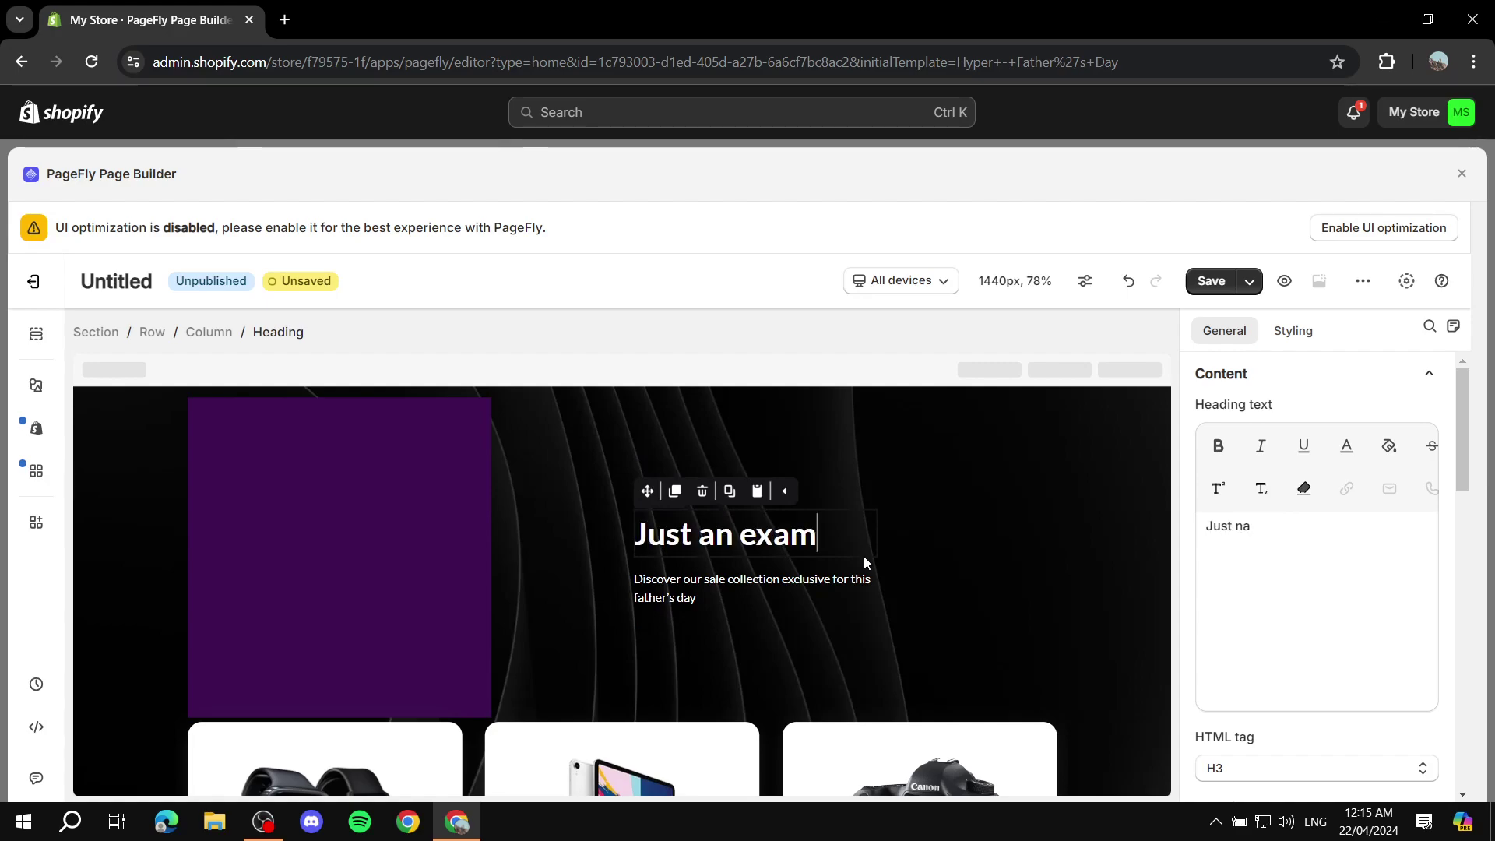
type("ple text")
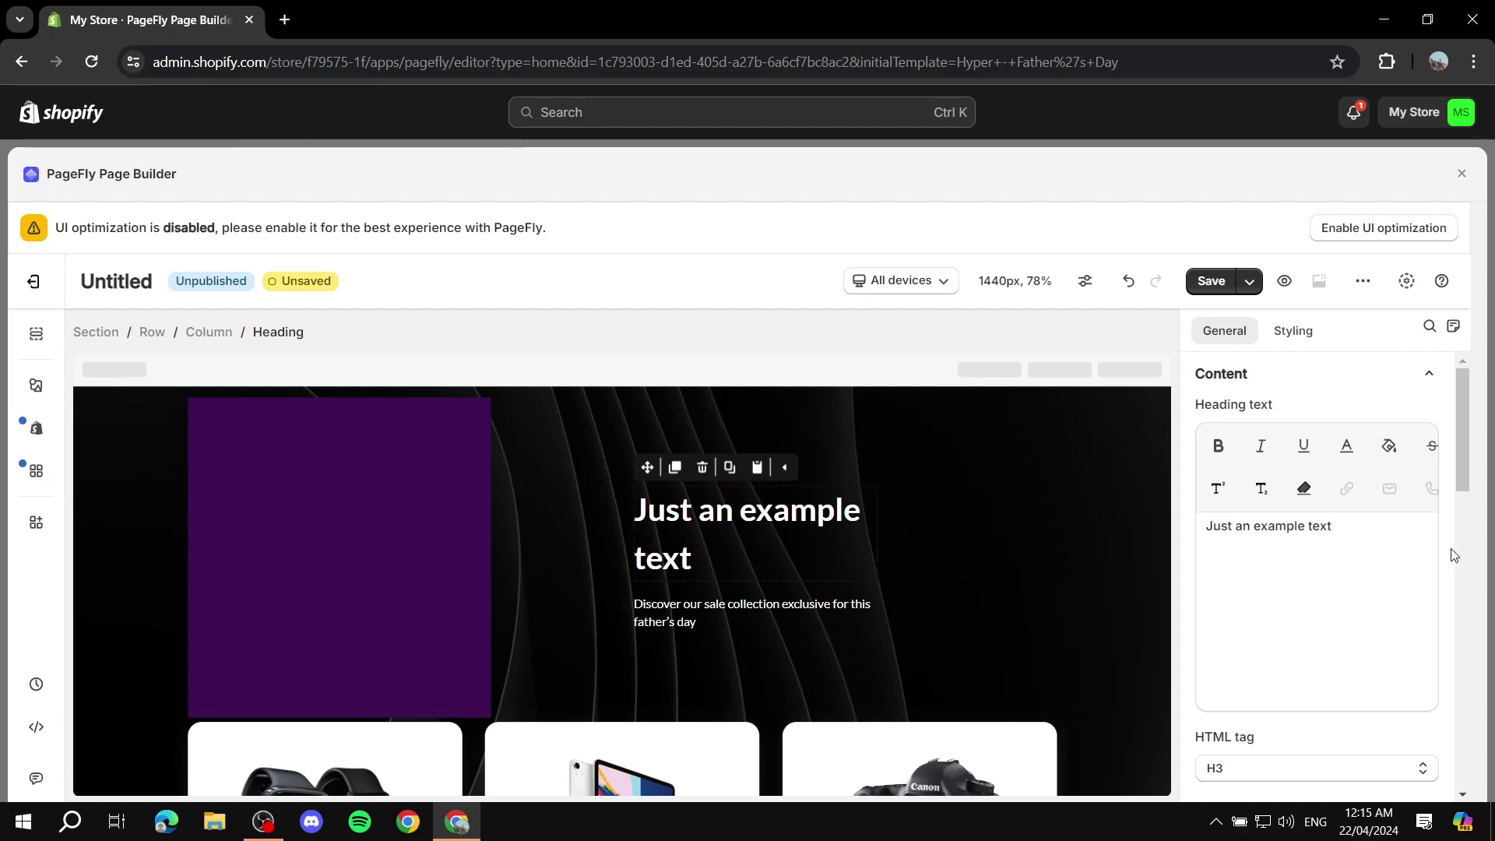
Make the whole "Just an example text" heading text bold
left_click(1355, 536)
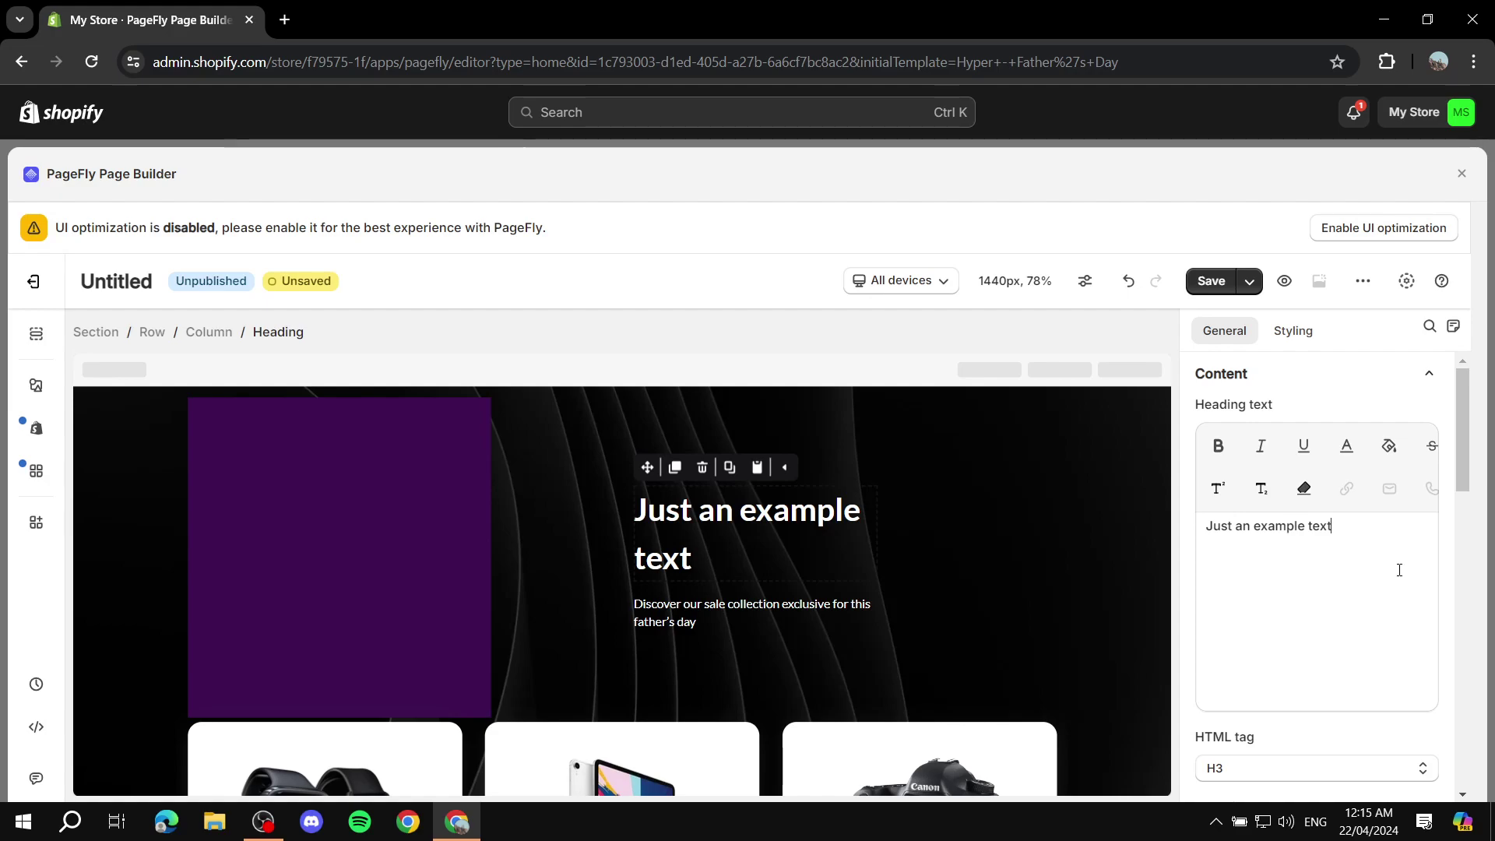
key("Right")
left_click_drag(1353, 534, 1204, 528)
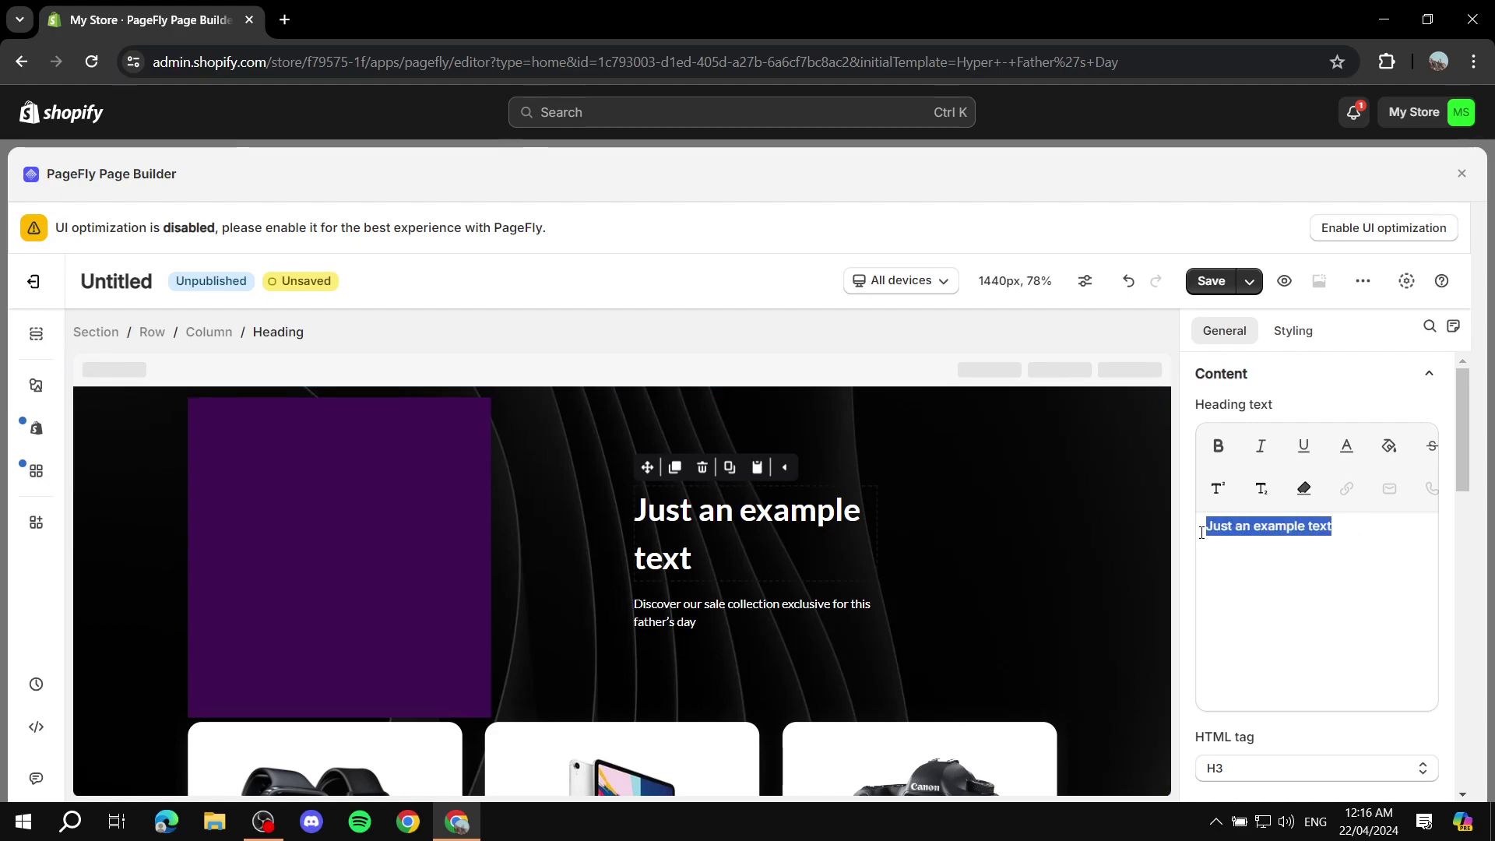
left_click(1215, 444)
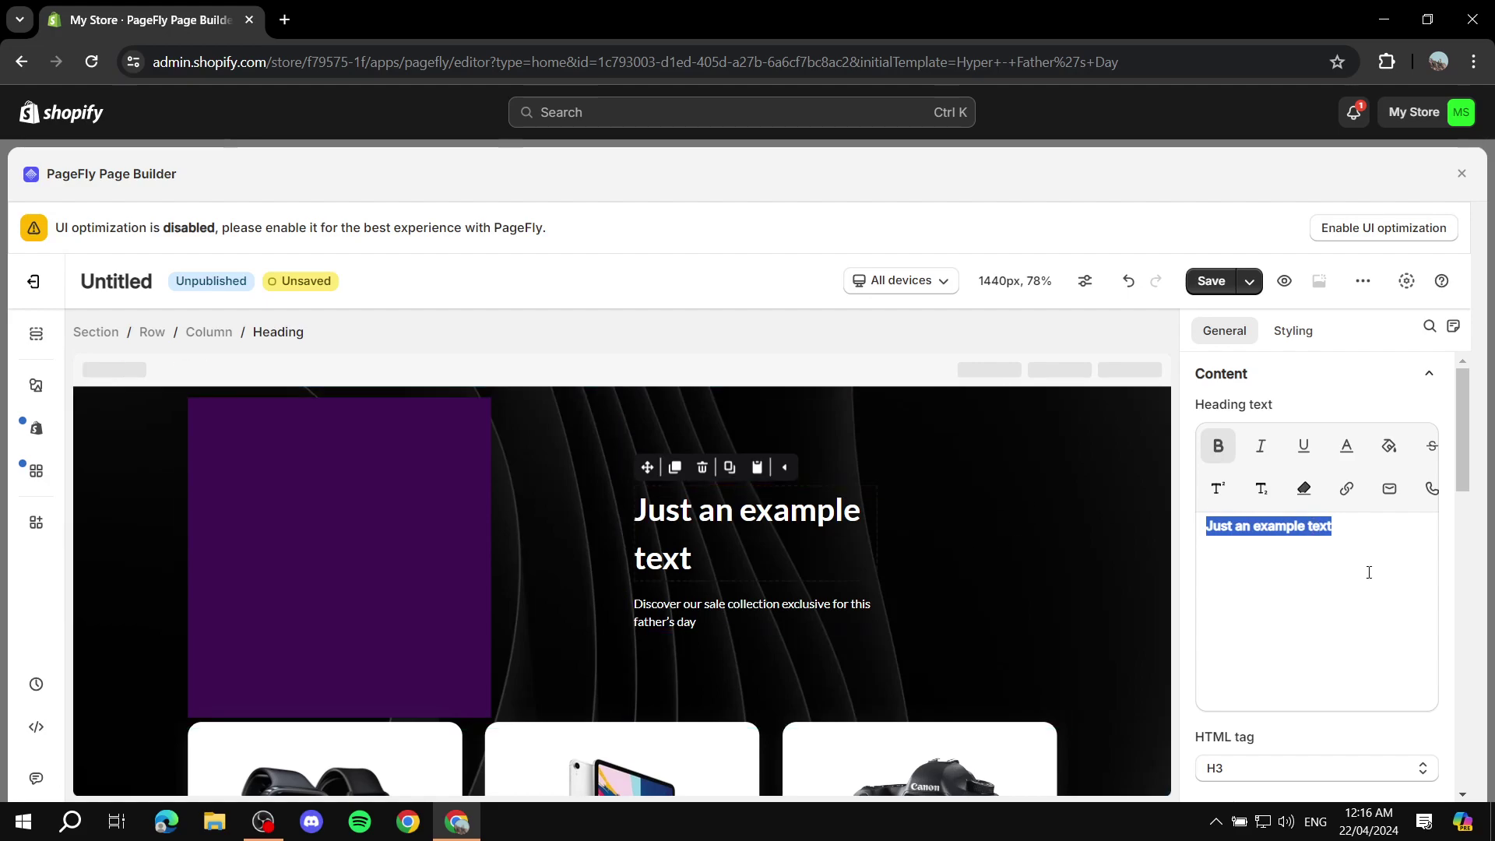
Set the hero heading's HTML tag to H1
scroll(1400, 424, "down", 1)
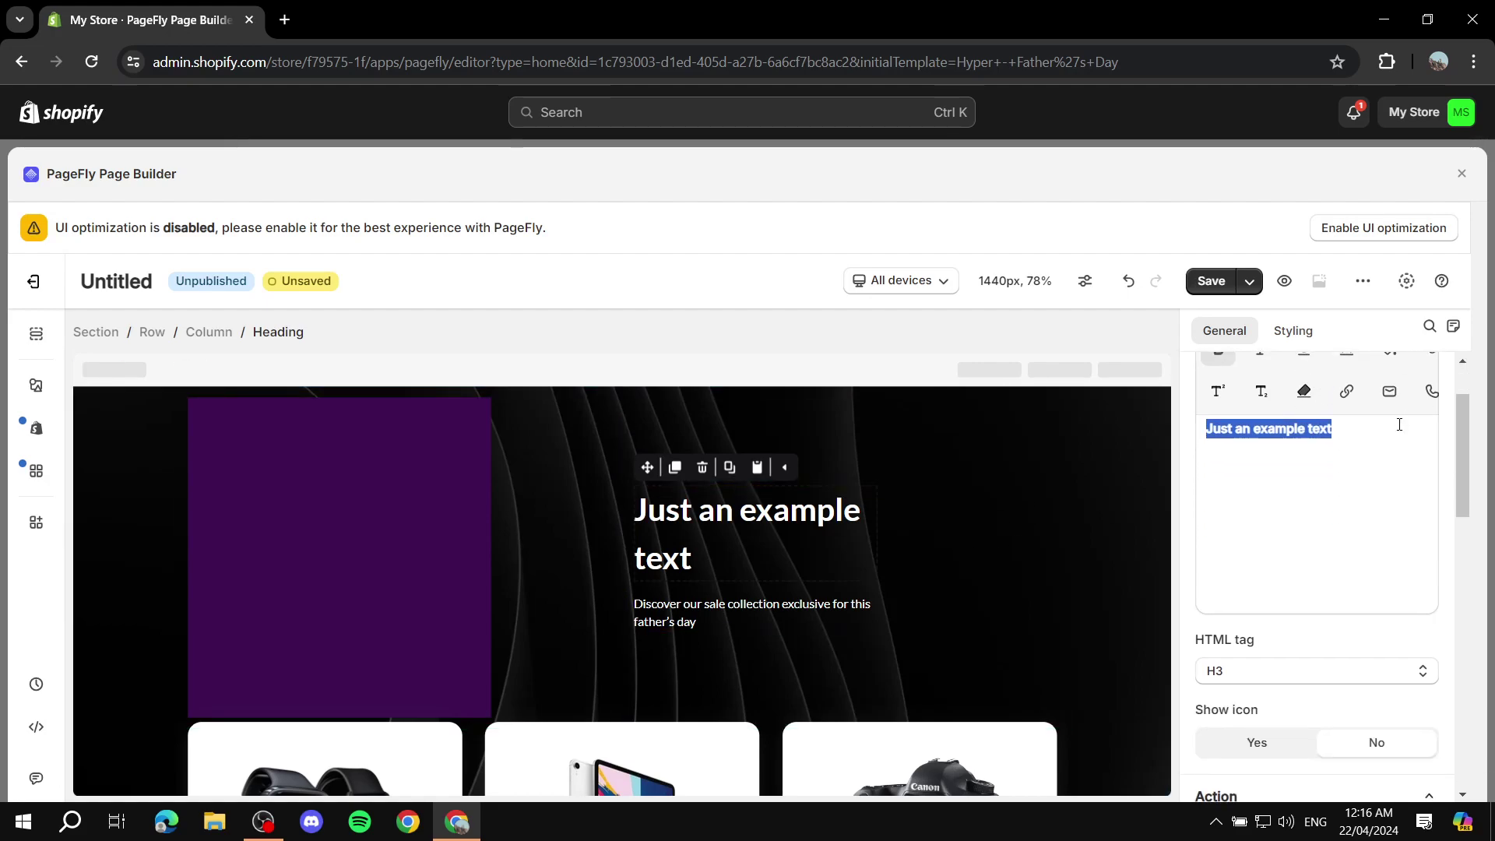
scroll(1372, 600, "down", 1)
left_click(1283, 578)
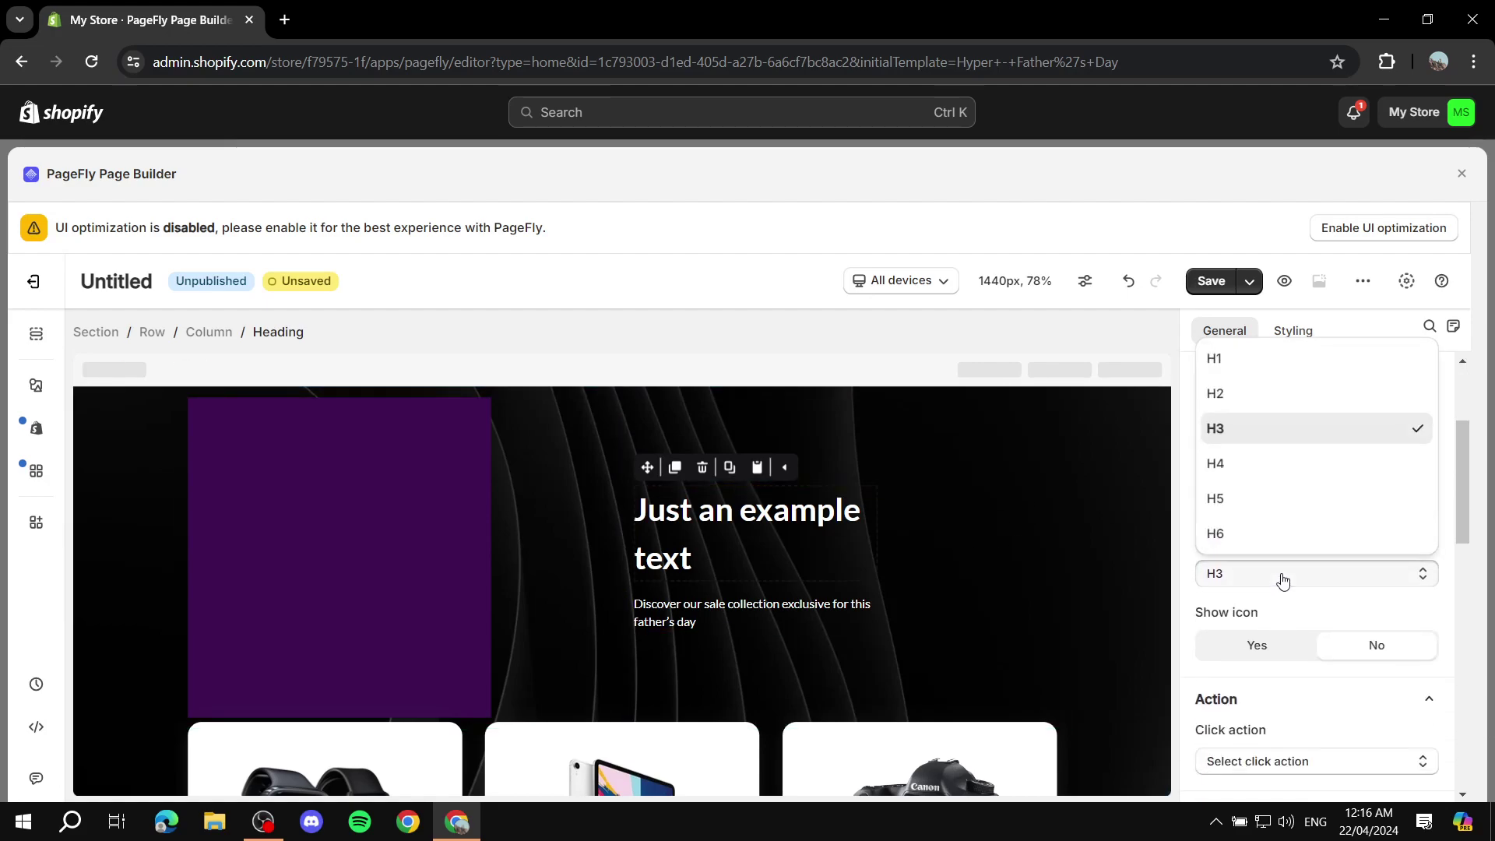
left_click(1215, 360)
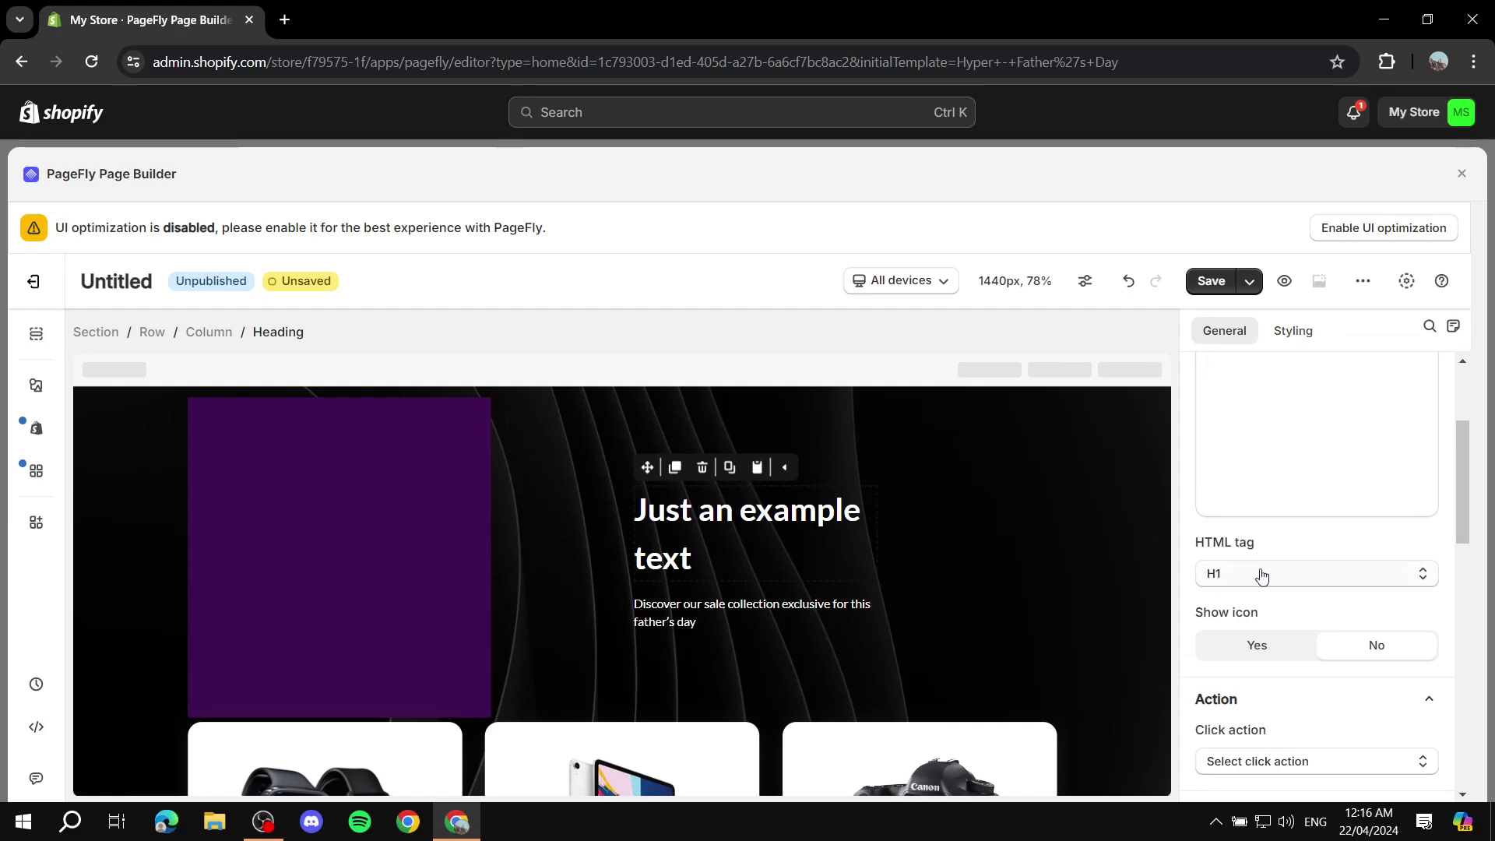
scroll(1308, 604, "up", 2)
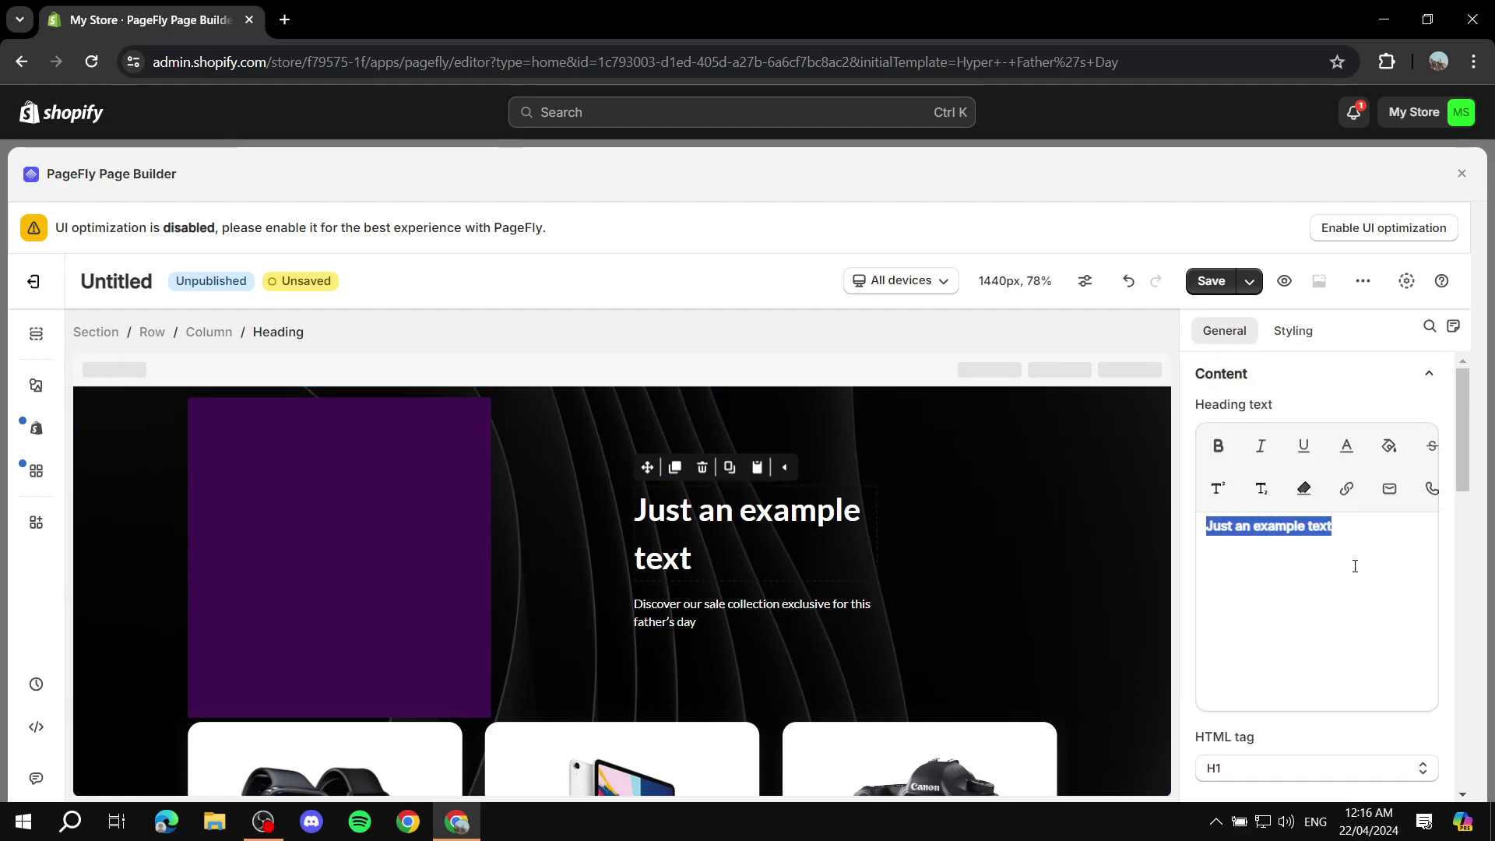
Look through the heading's remaining general settings, from icon and click action down to tracking, attributes and animation
scroll(1352, 565, "down", 3)
scroll(1293, 530, "down", 1)
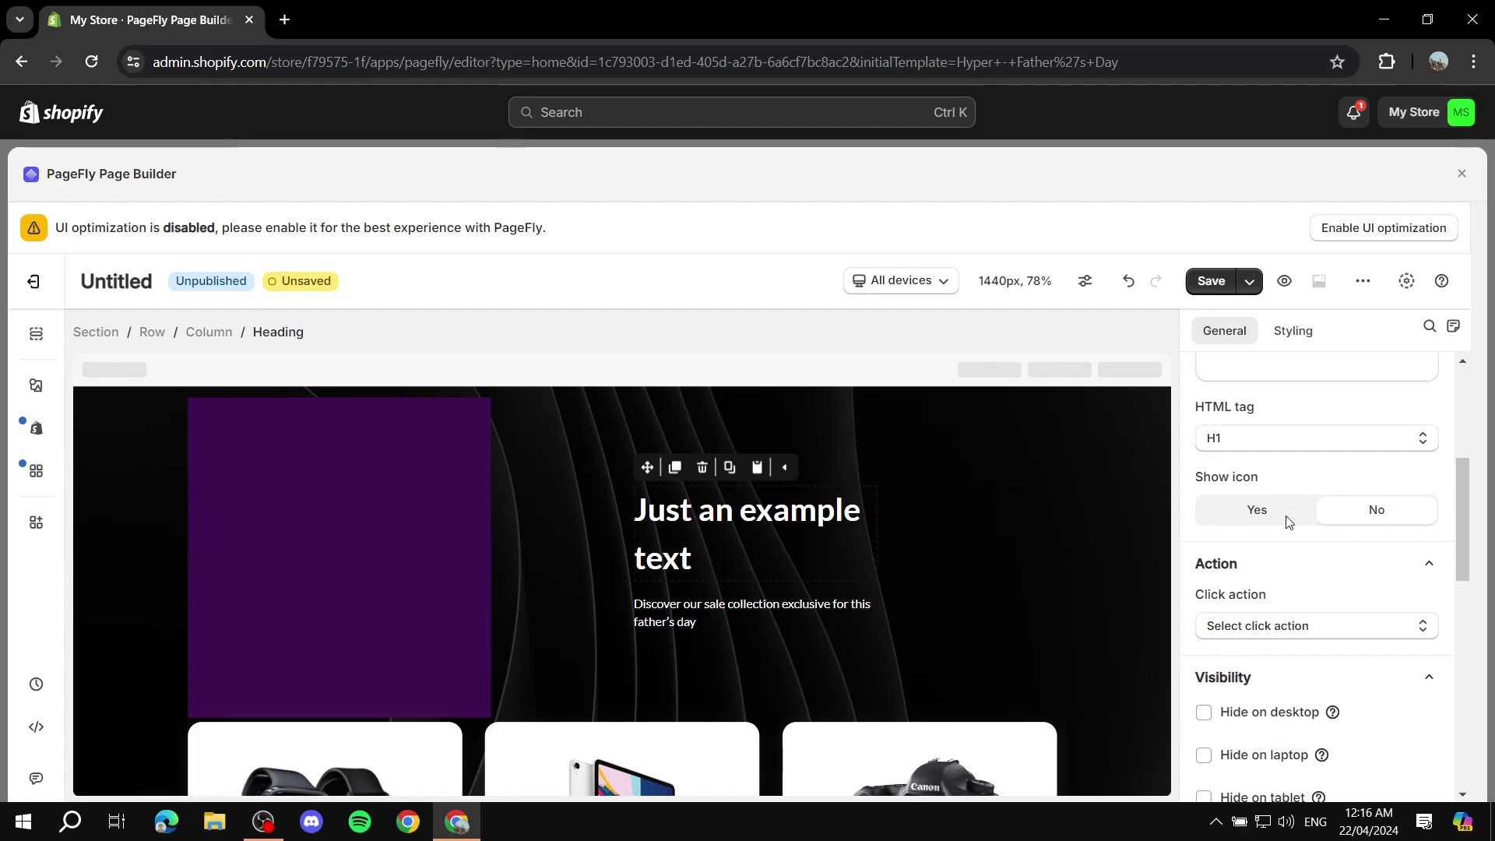
scroll(1287, 522, "down", 5)
scroll(1395, 491, "down", 3)
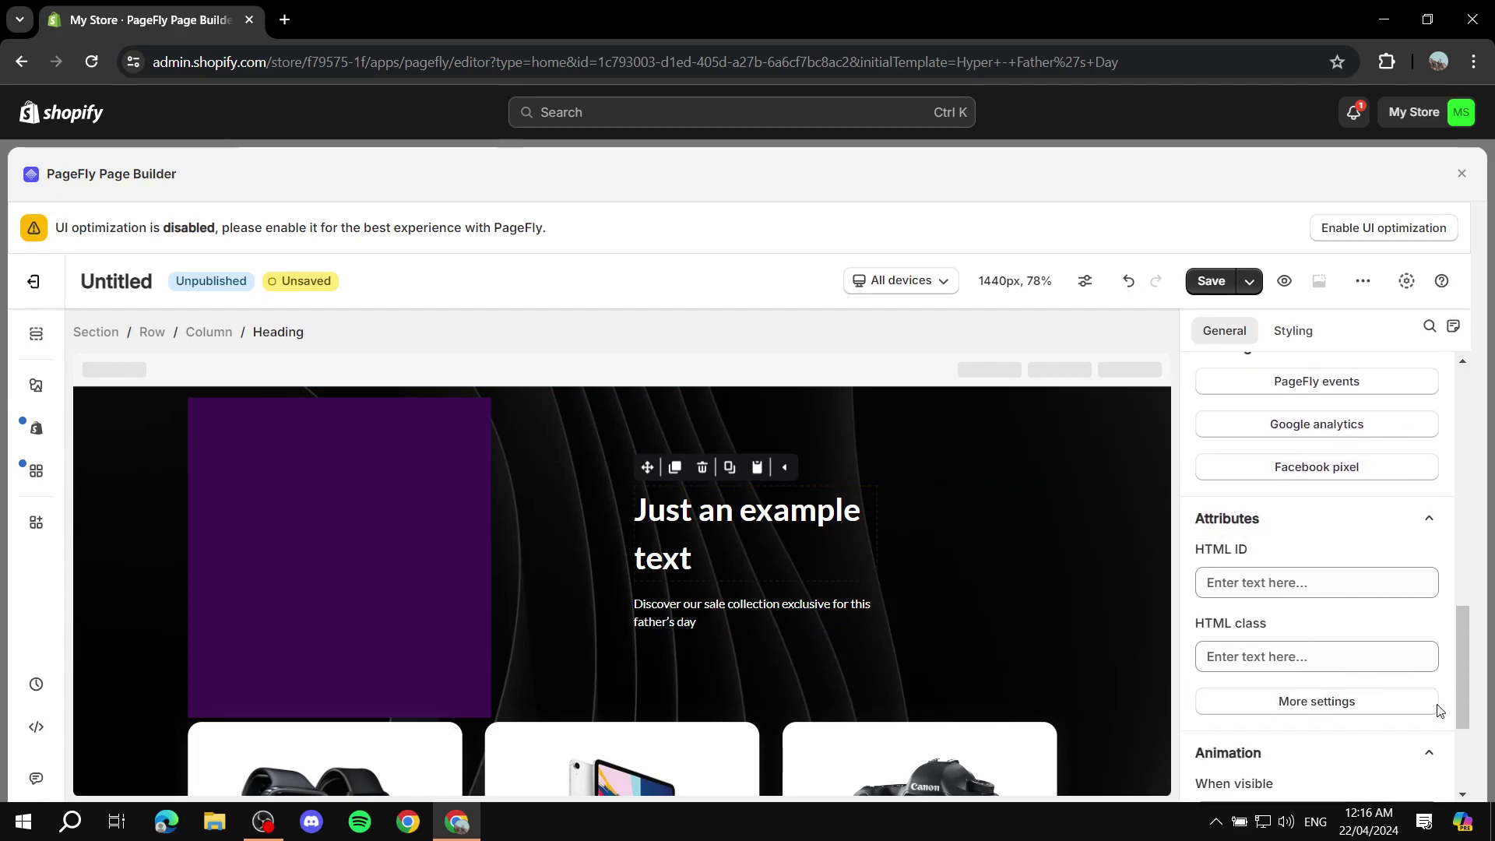
scroll(1395, 611, "down", 3)
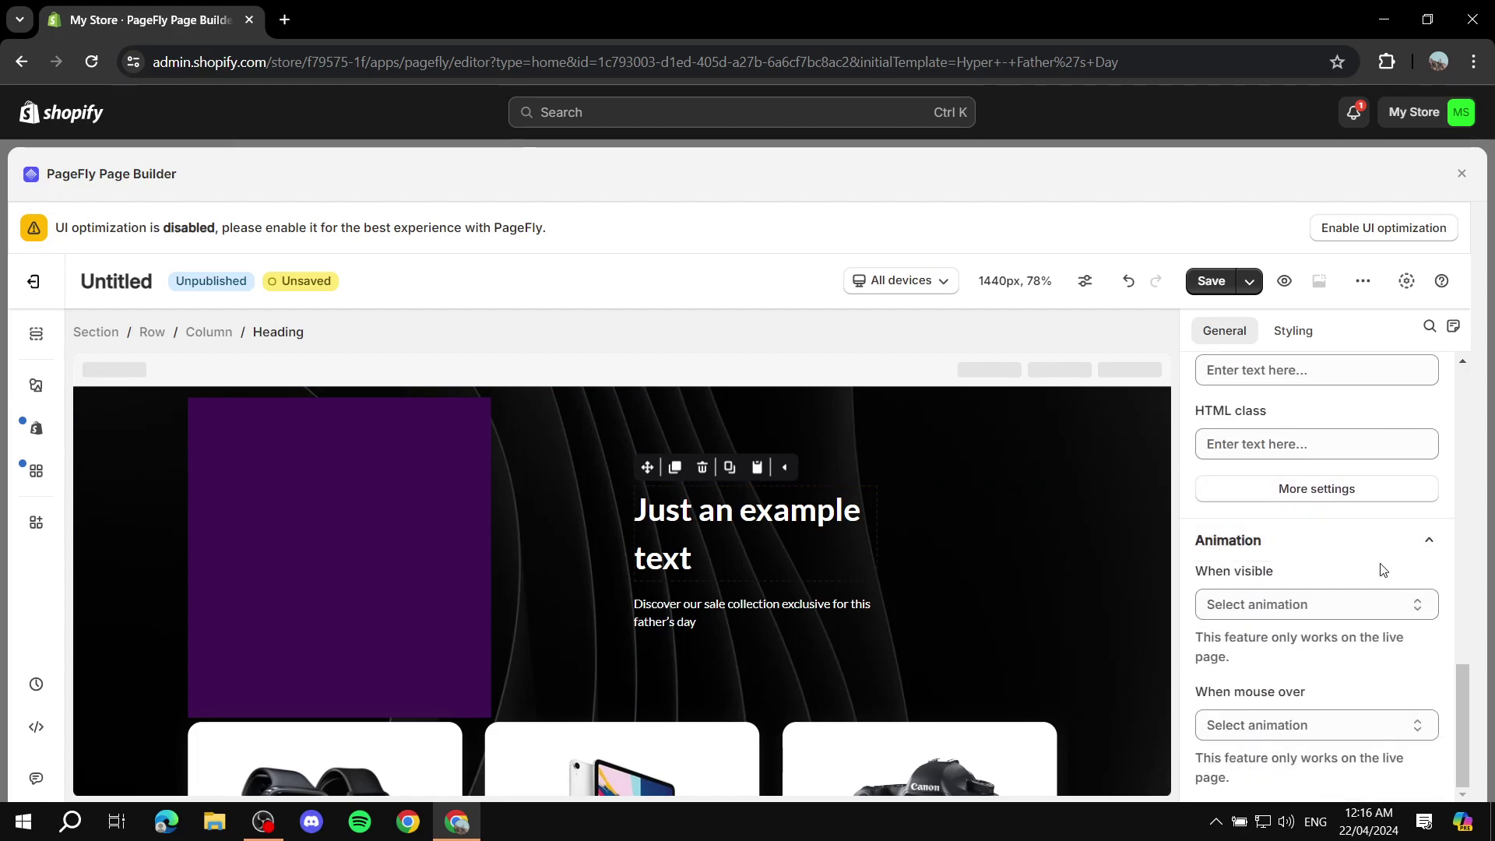
scroll(1371, 569, "up", 12)
left_click(1078, 516)
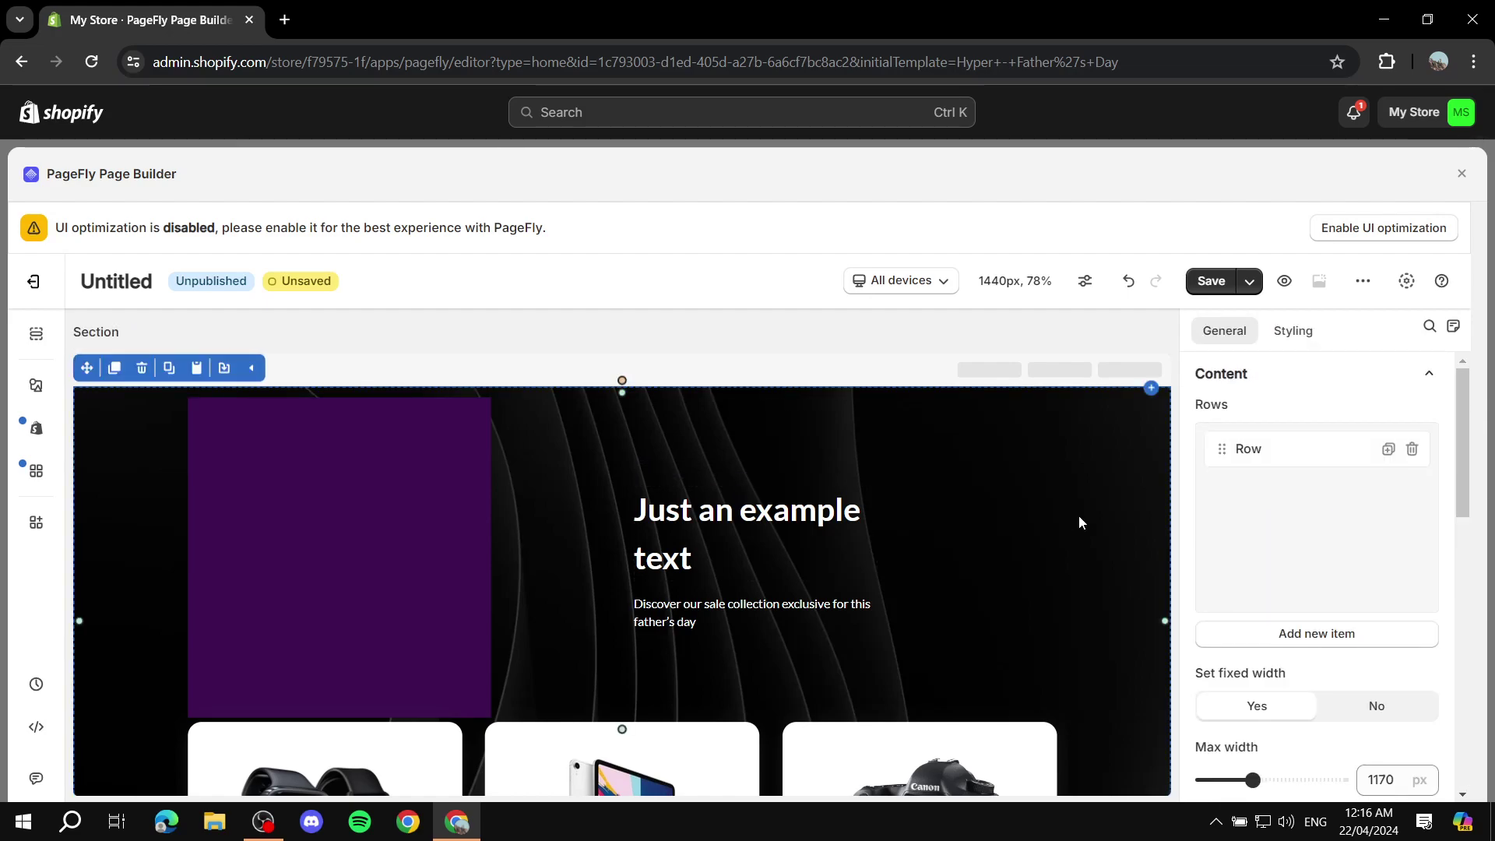
Replace the paragraph under the hero heading with "Change the text"
left_click(746, 617)
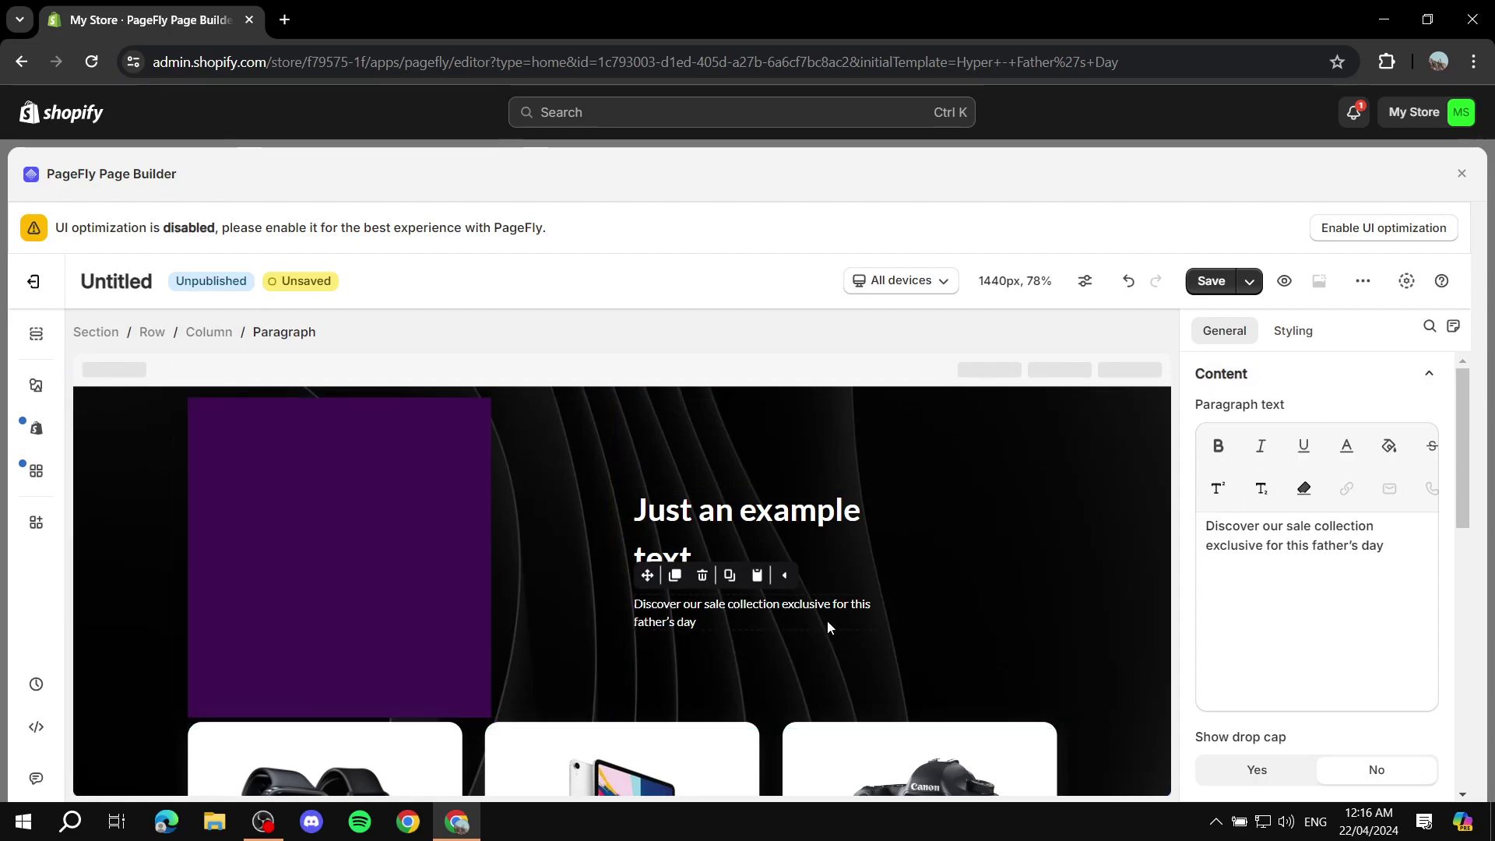
triple_click(697, 619)
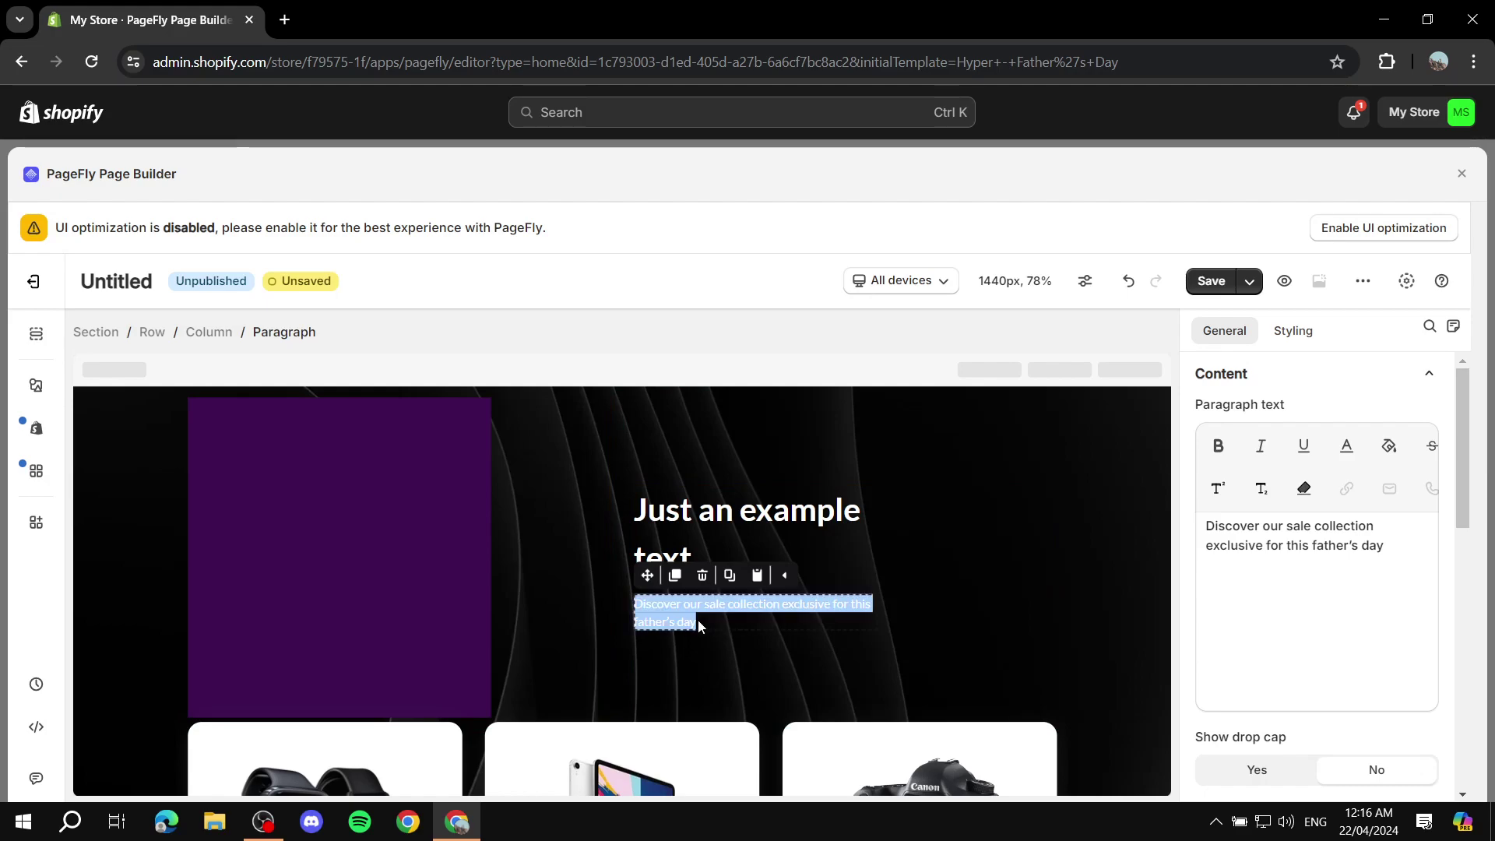
key("BackSpace")
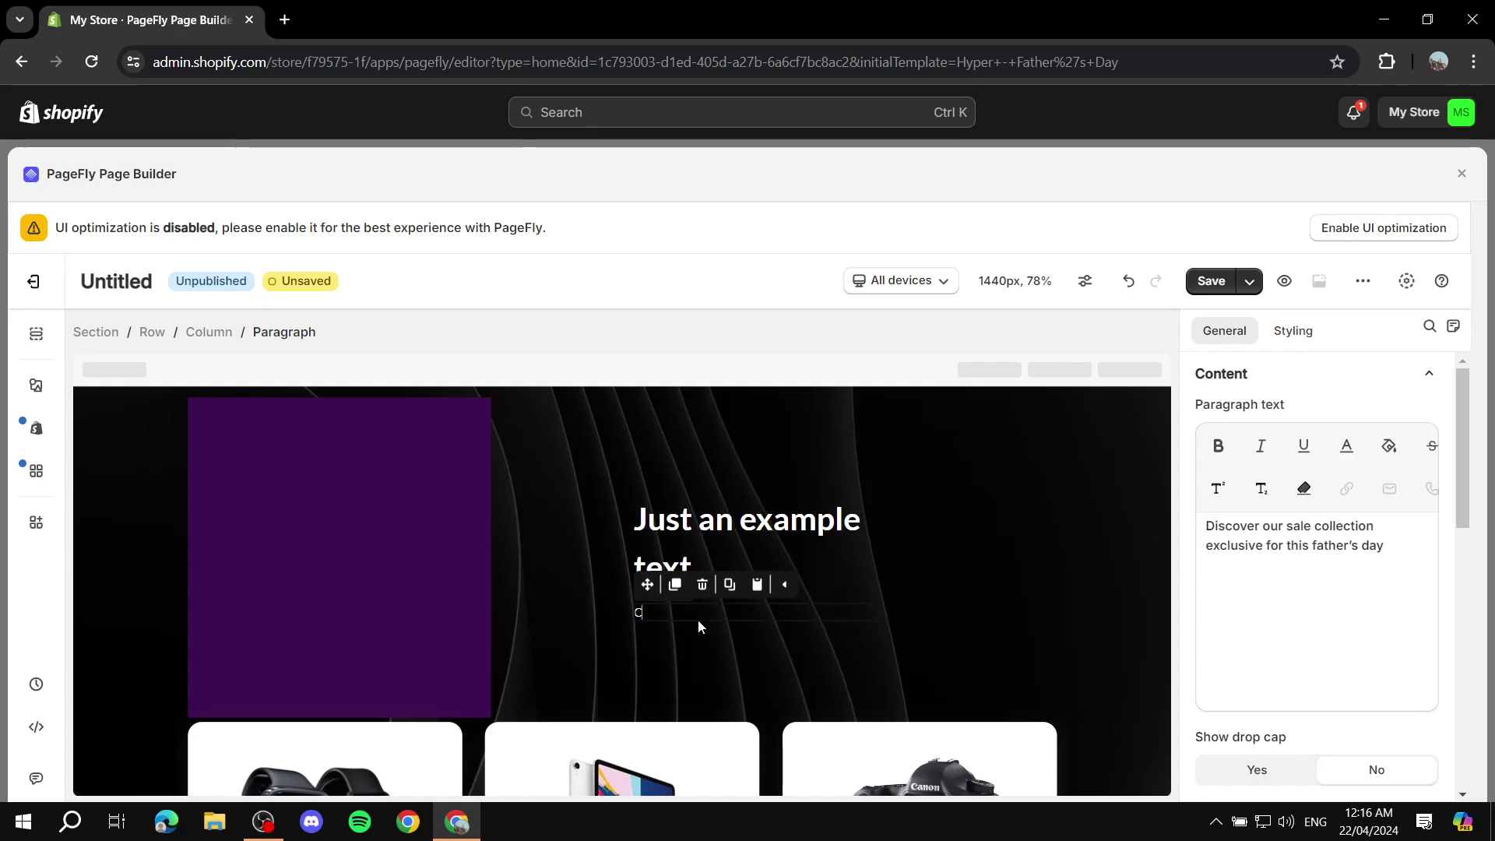
type("Change the text")
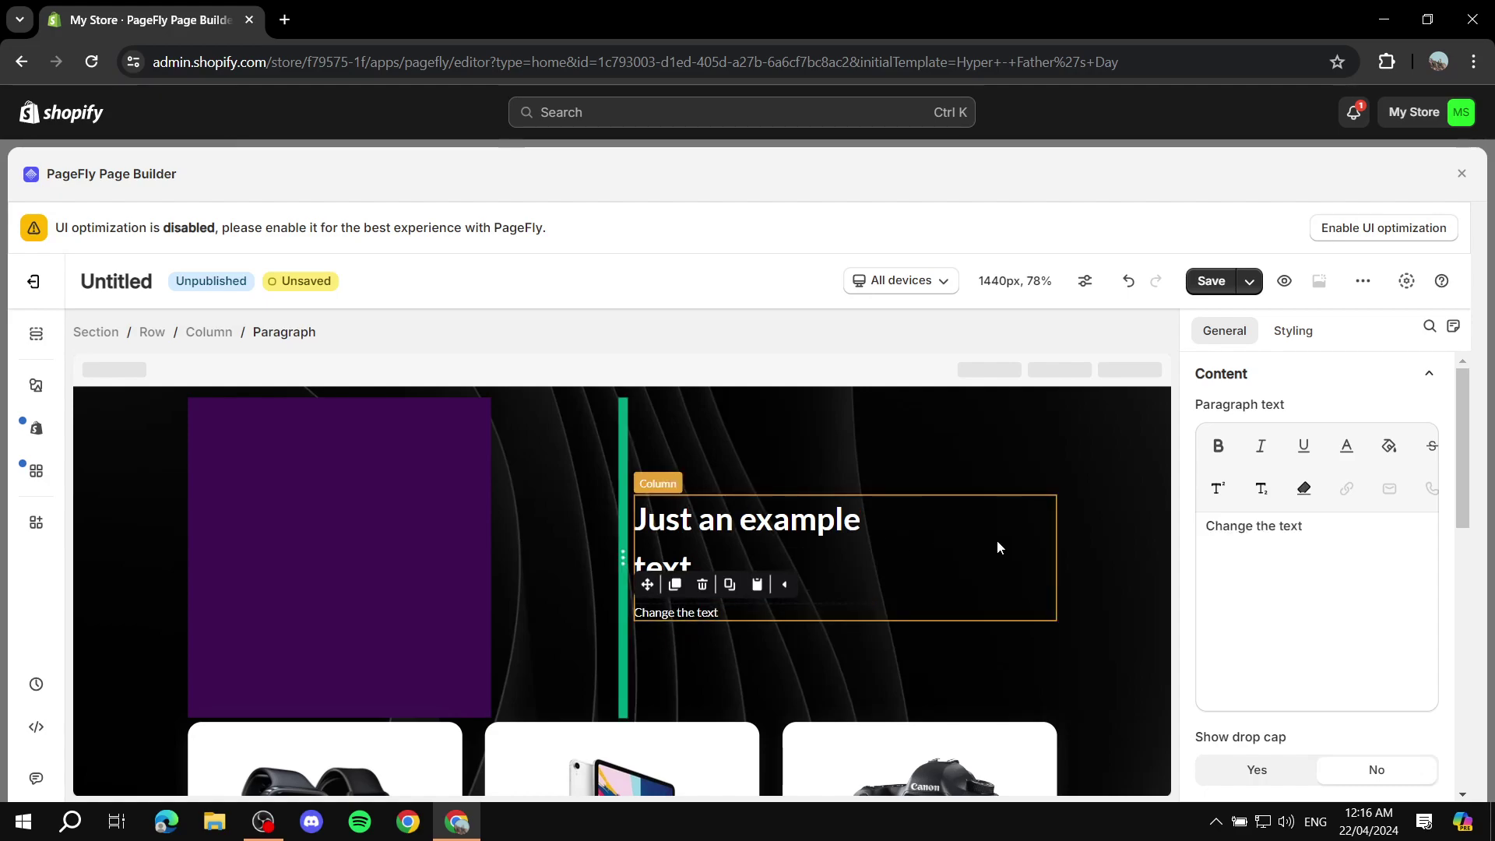
Apply the Body text 1 global style to the hero paragraph, and switch it back to PageFly Preset
left_click(1294, 332)
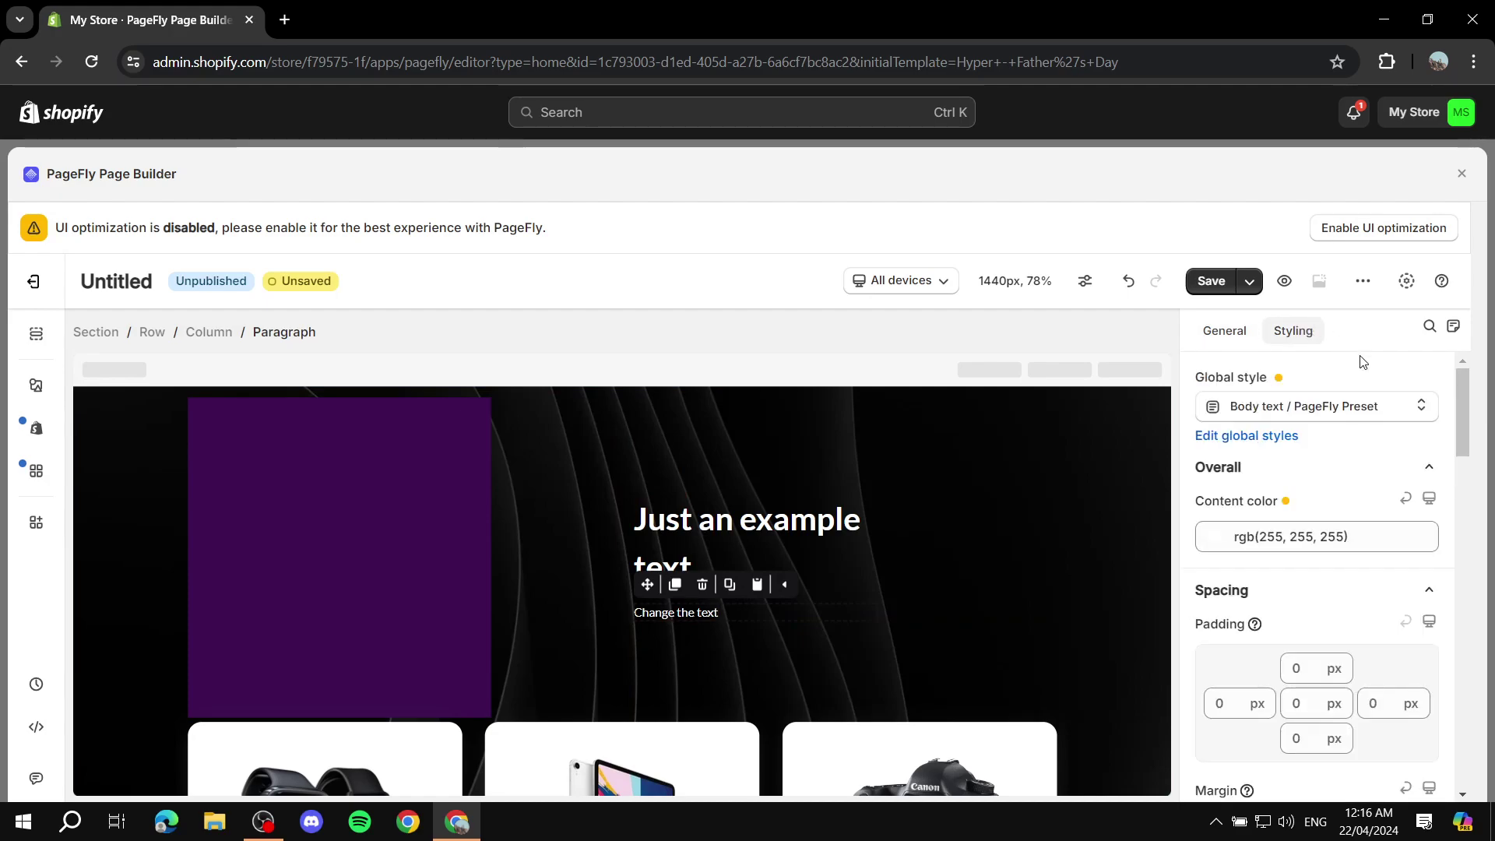
left_click(1370, 407)
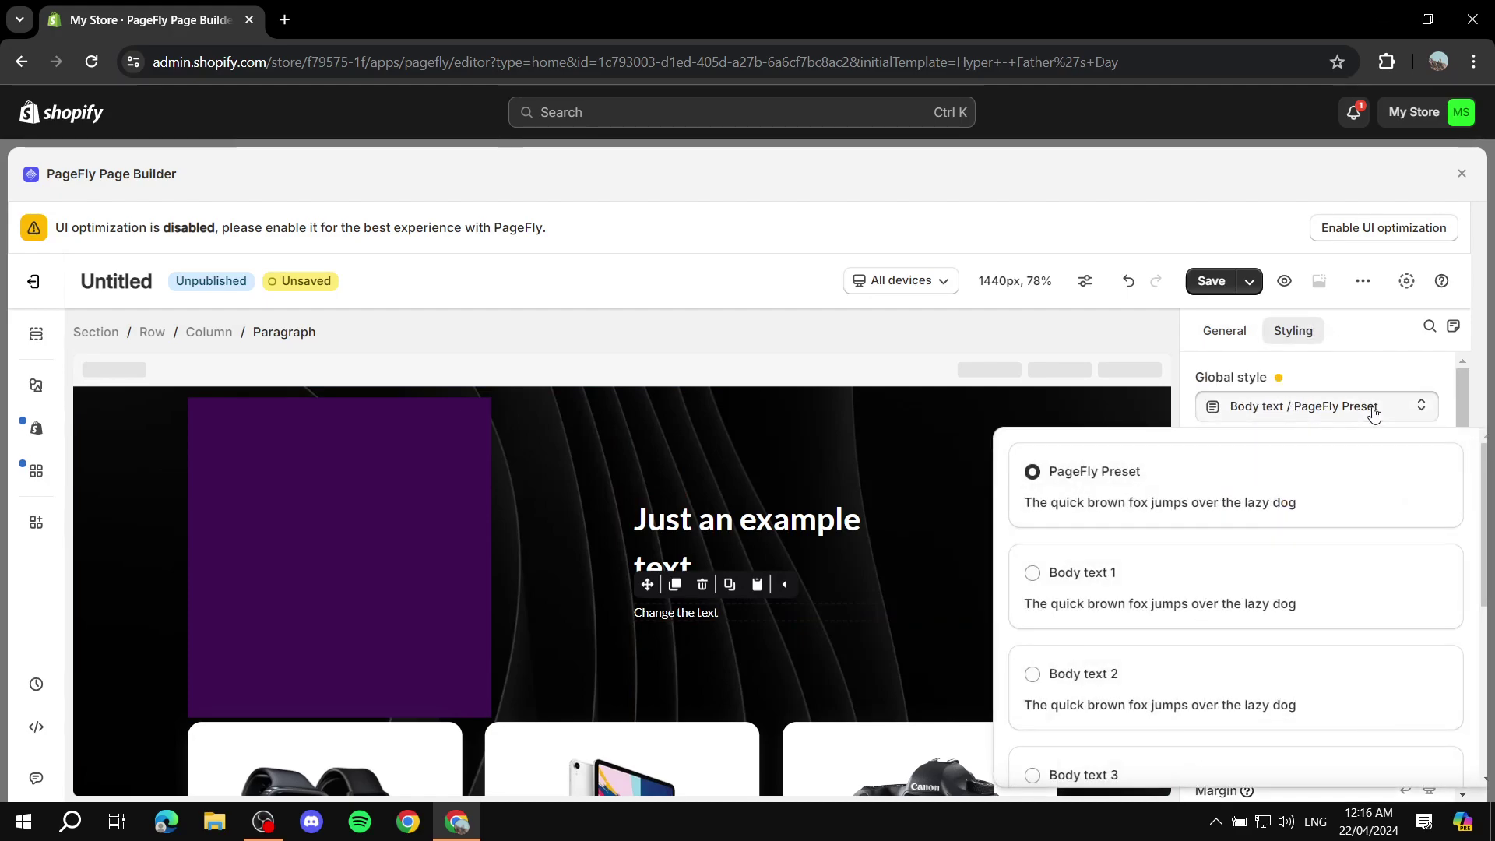
left_click(1079, 585)
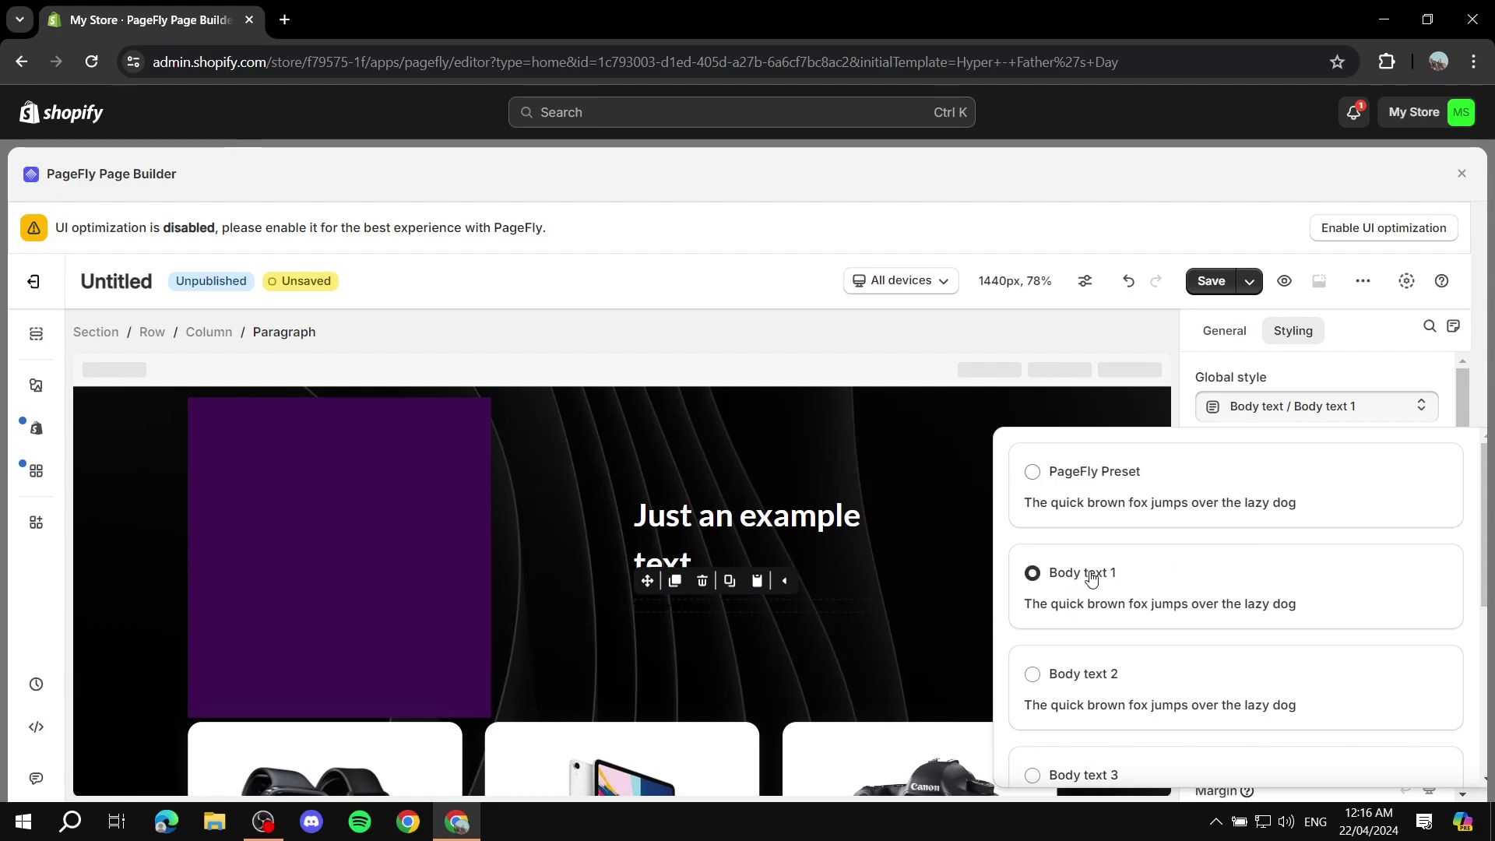
left_click(1079, 477)
left_click(1363, 406)
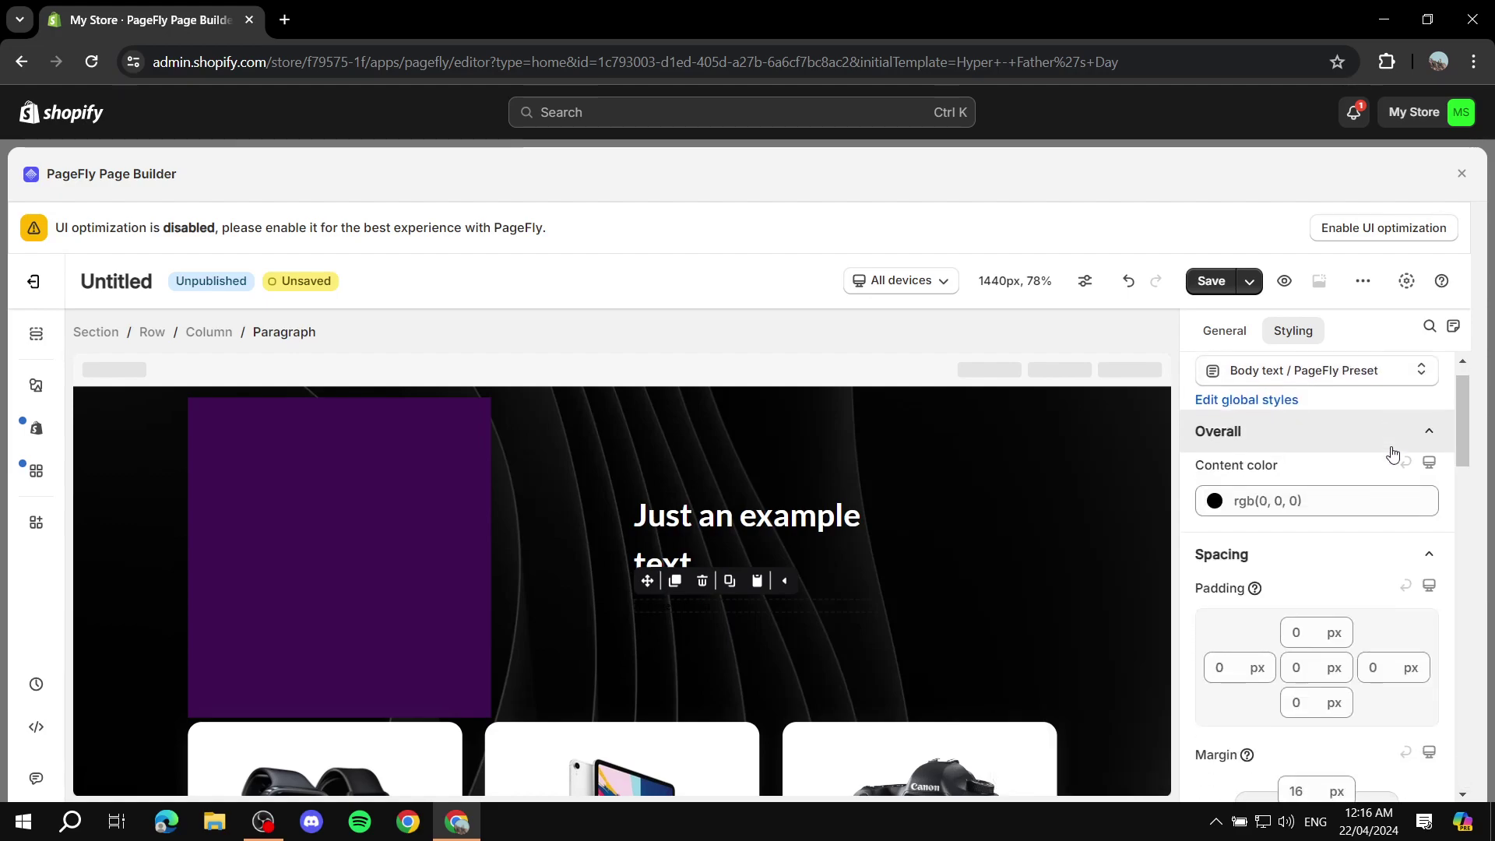
Set the hero paragraph's content color to white
scroll(1307, 470, "down", 1)
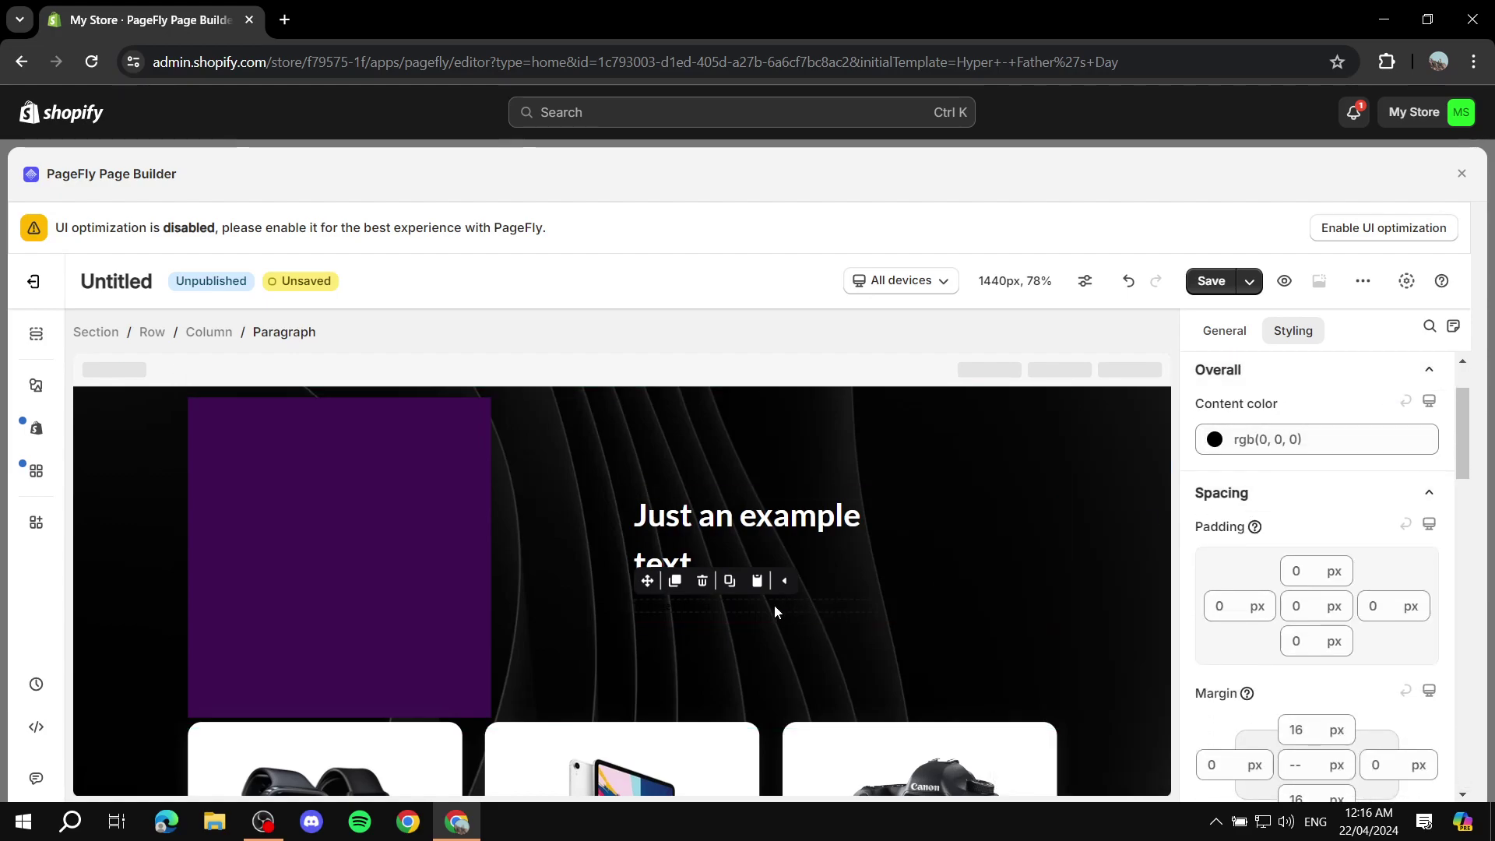
left_click(1215, 440)
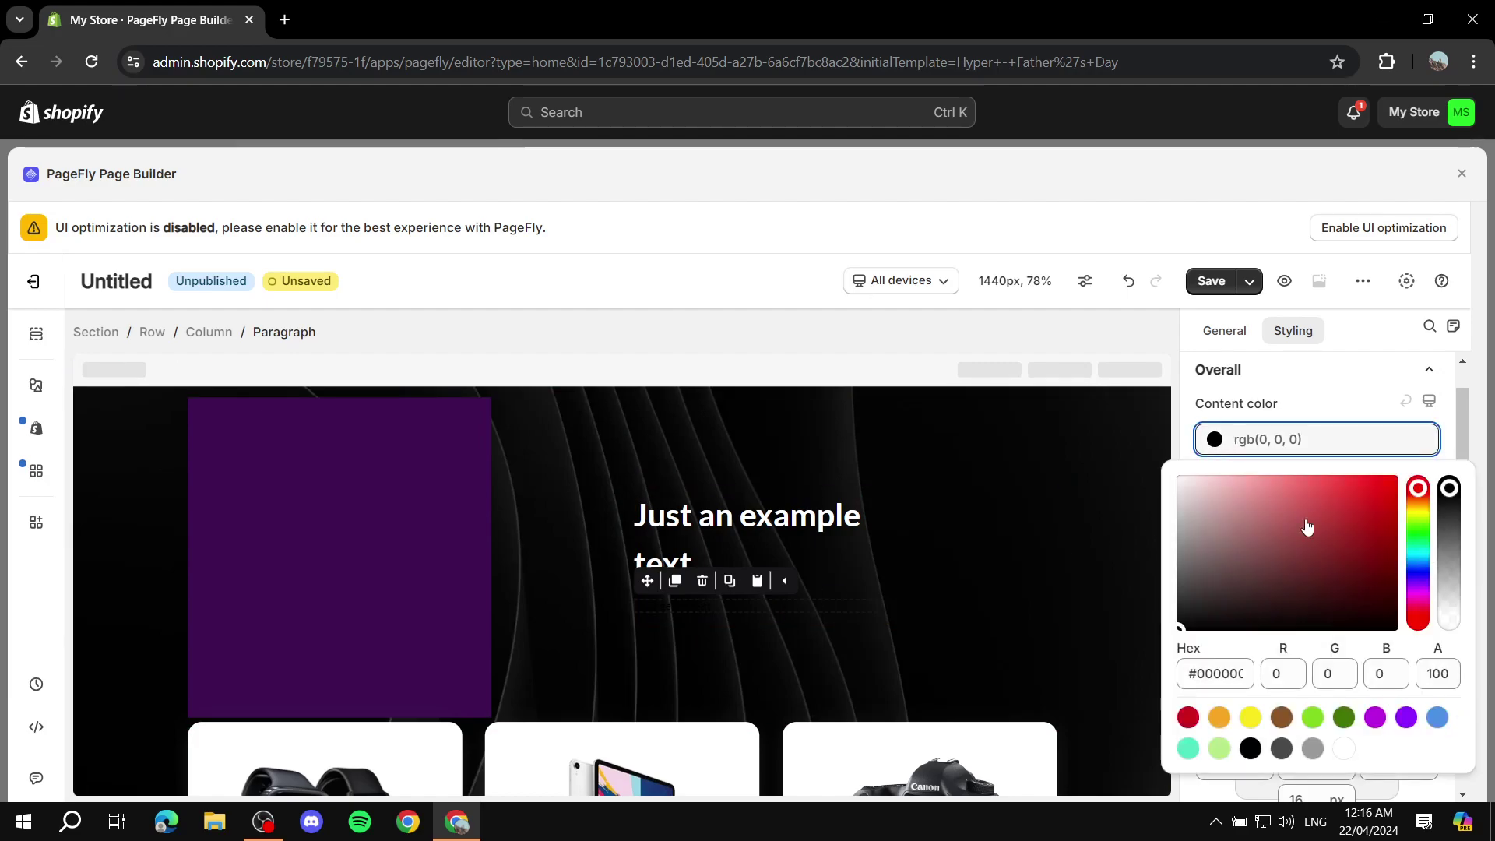
left_click_drag(1190, 543, 1087, 484)
left_click(1087, 485)
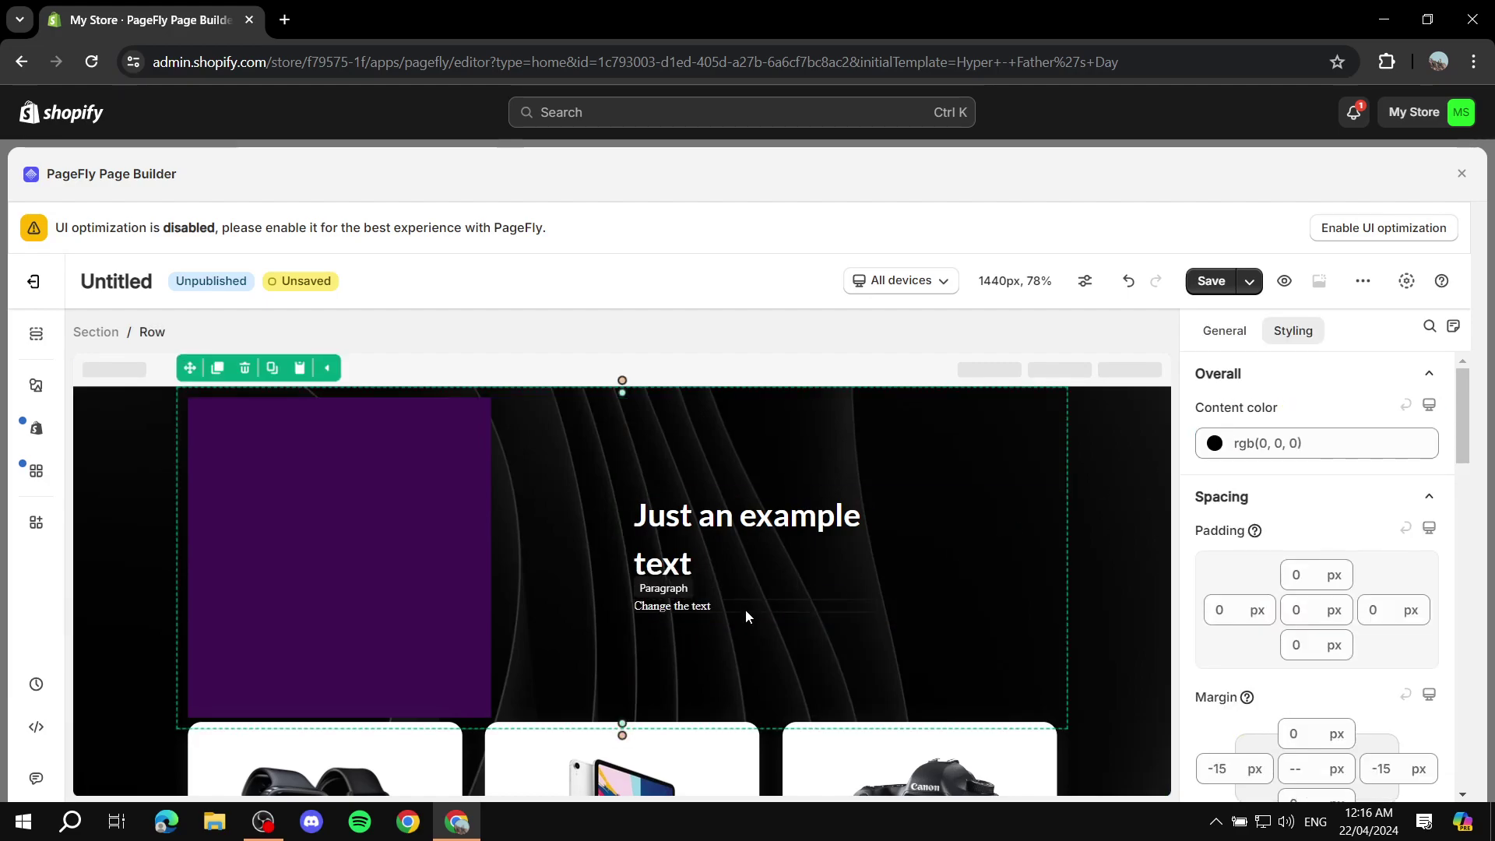
Check the font family choices for the hero row and set its font size to 28 px
scroll(1307, 518, "down", 1)
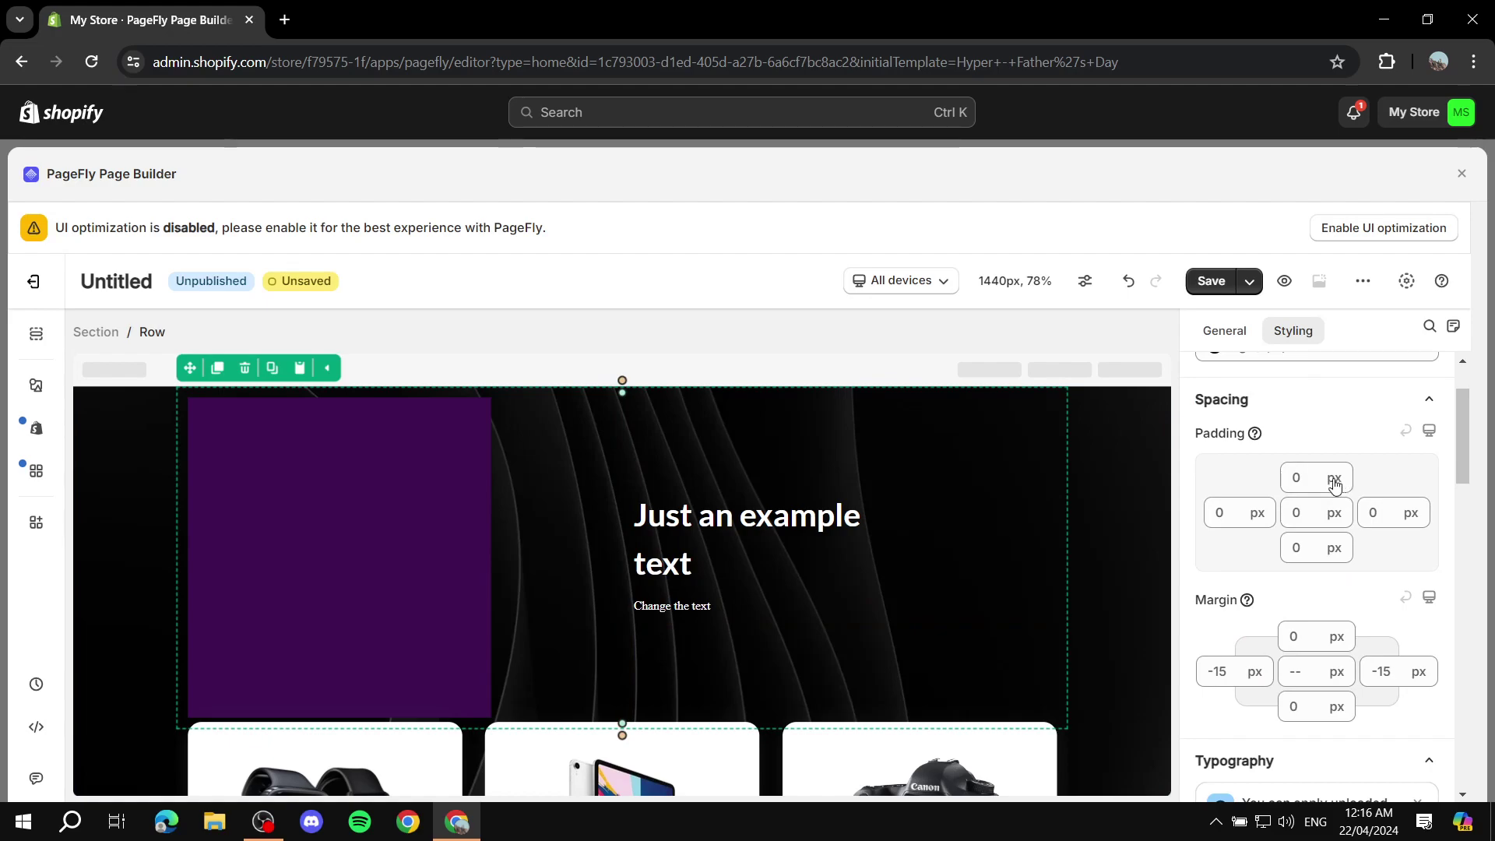
scroll(1334, 484, "down", 3)
scroll(1299, 492, "down", 1)
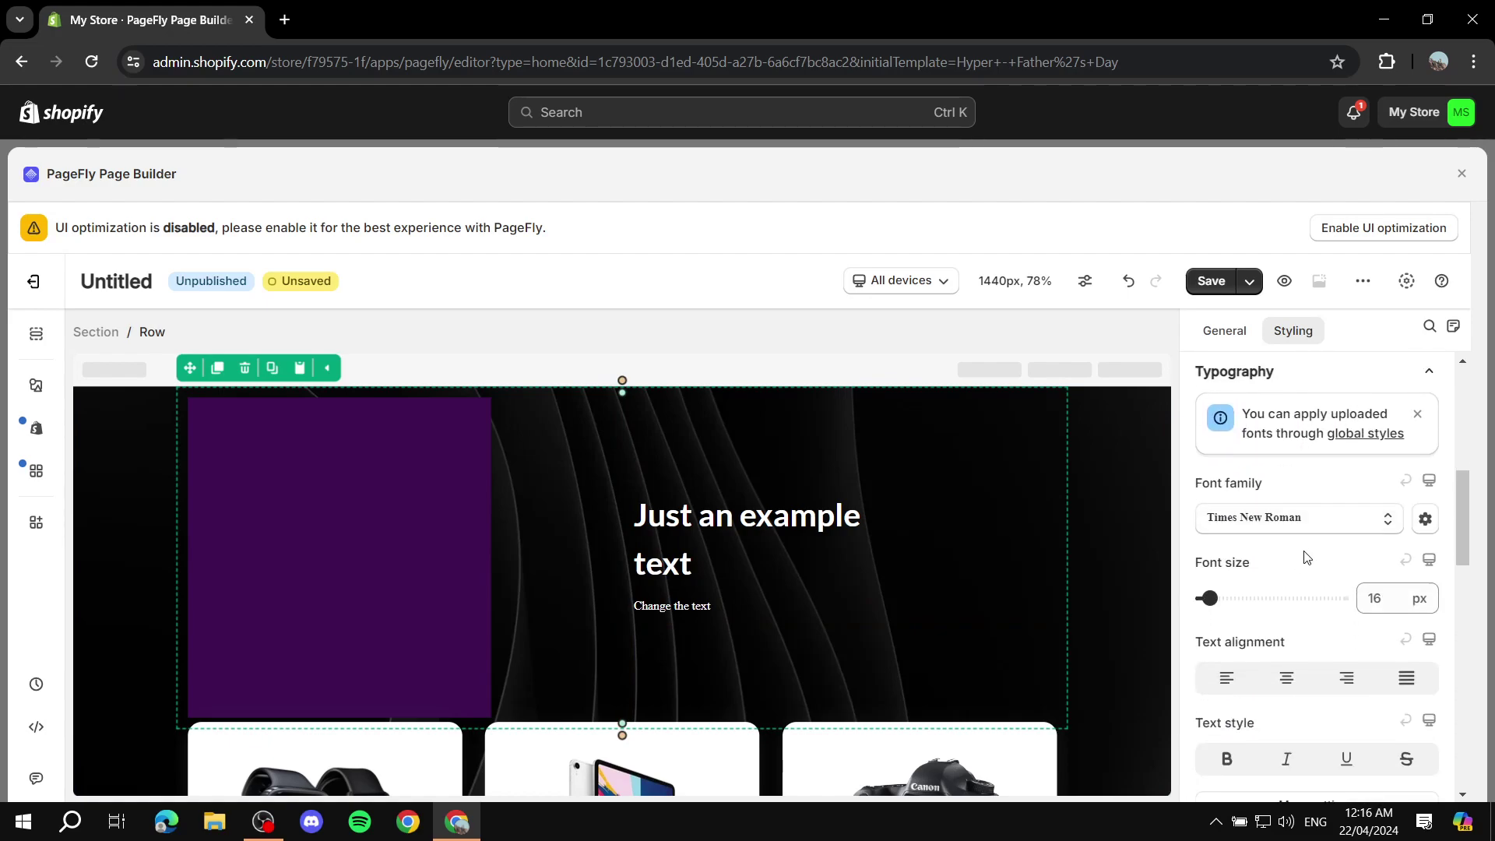
left_click(1302, 527)
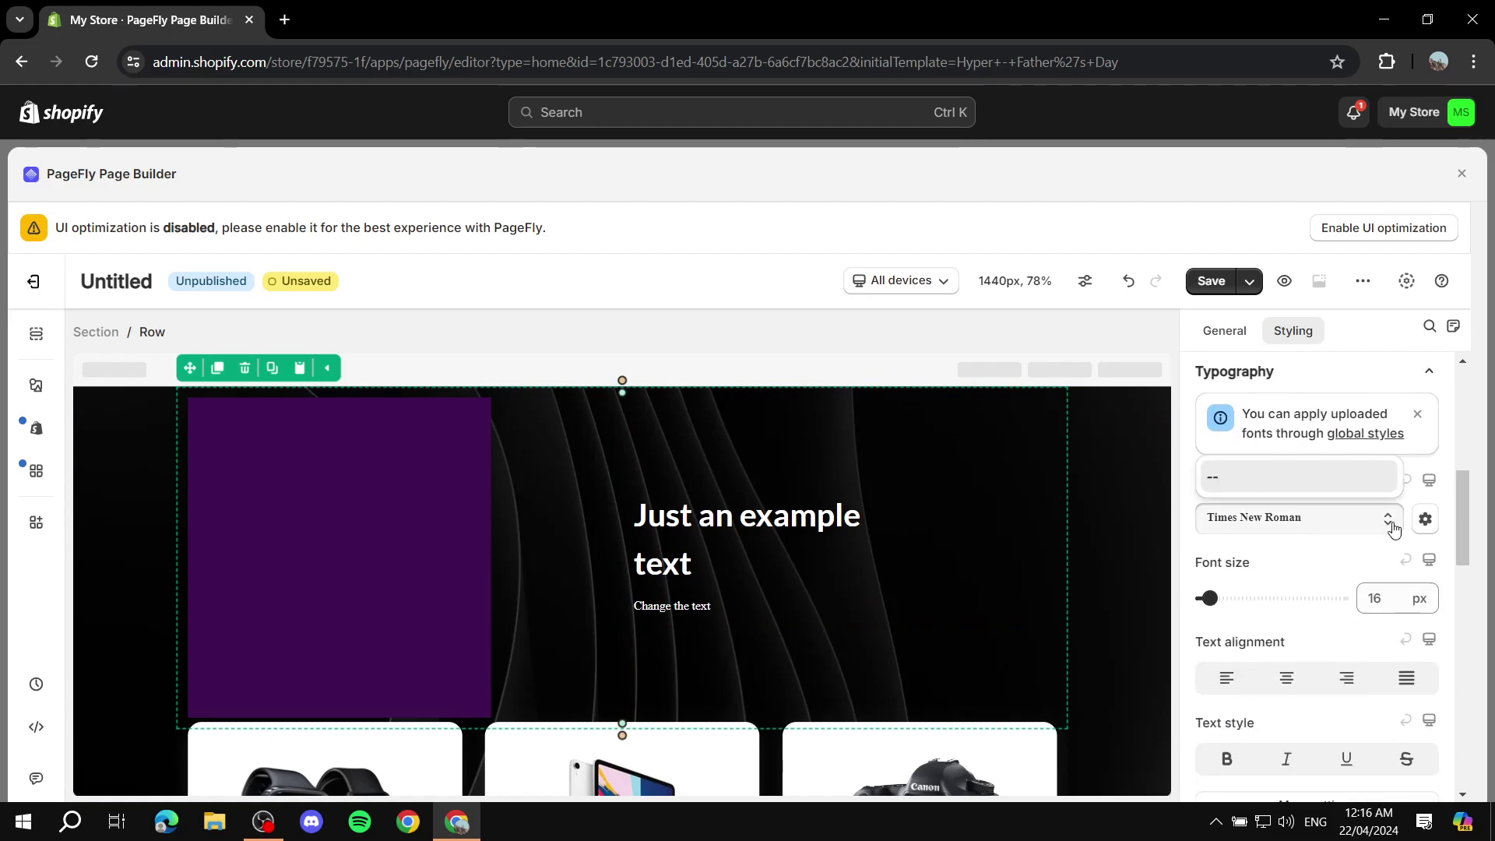
left_click(1393, 528)
left_click(1326, 519)
left_click(1332, 528)
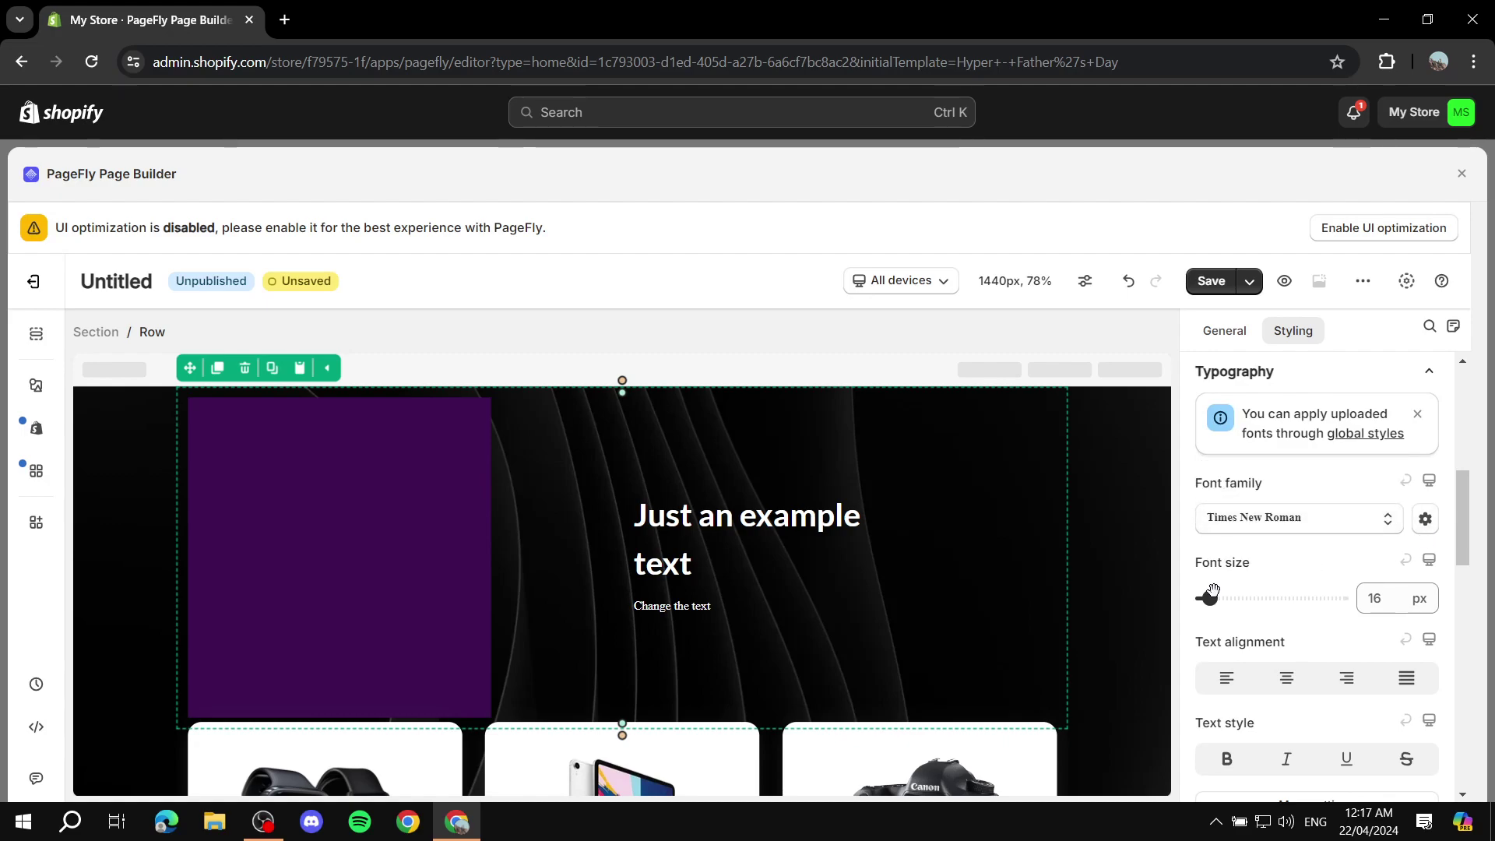
left_click_drag(1212, 592, 1233, 592)
left_click_drag(1222, 597, 1219, 597)
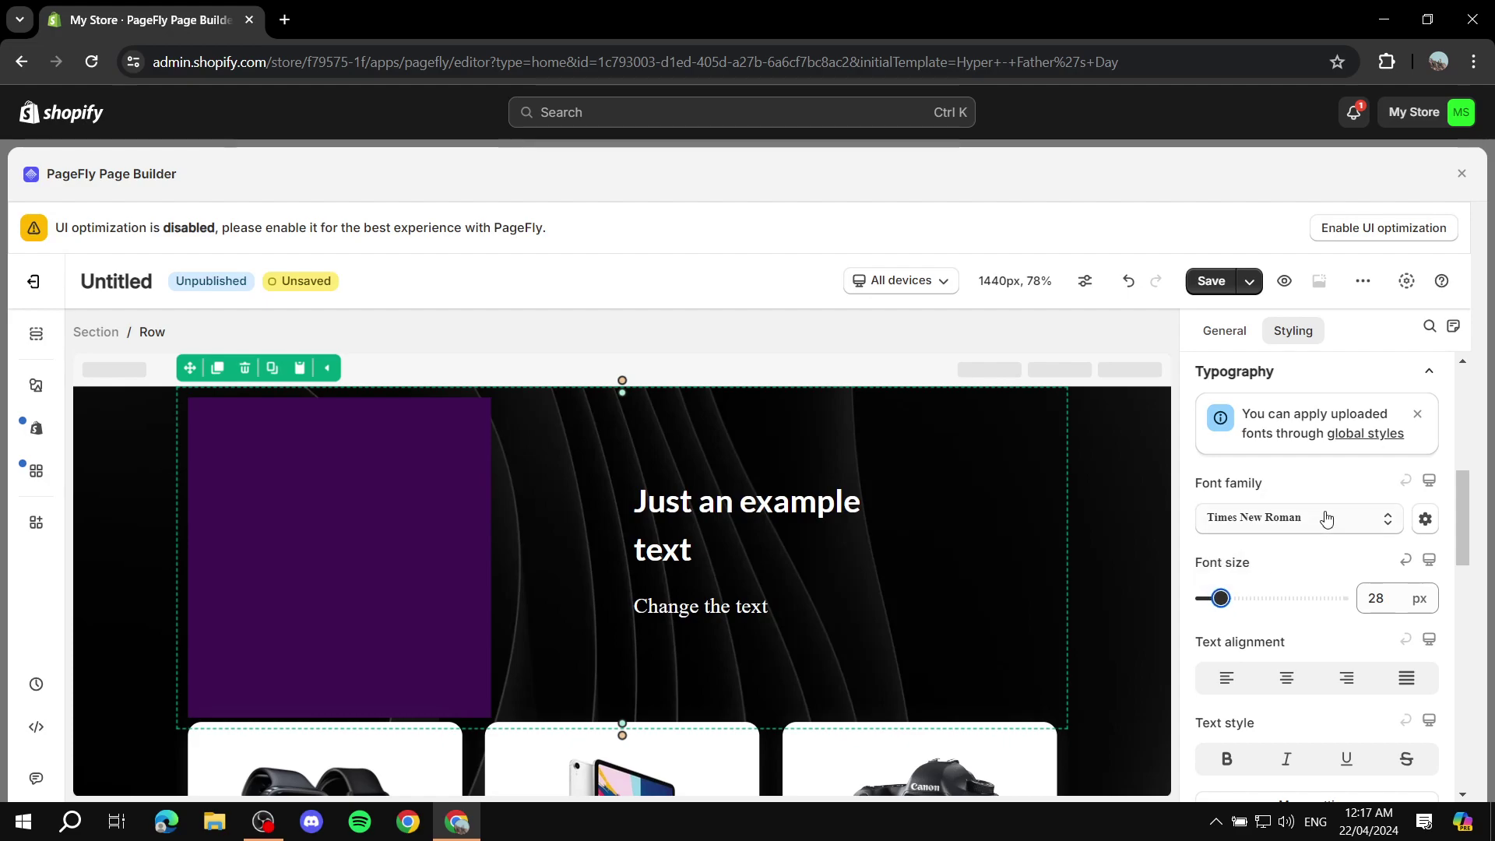
Recheck the hero row's font family list and center-align the row's text
left_click(1325, 517)
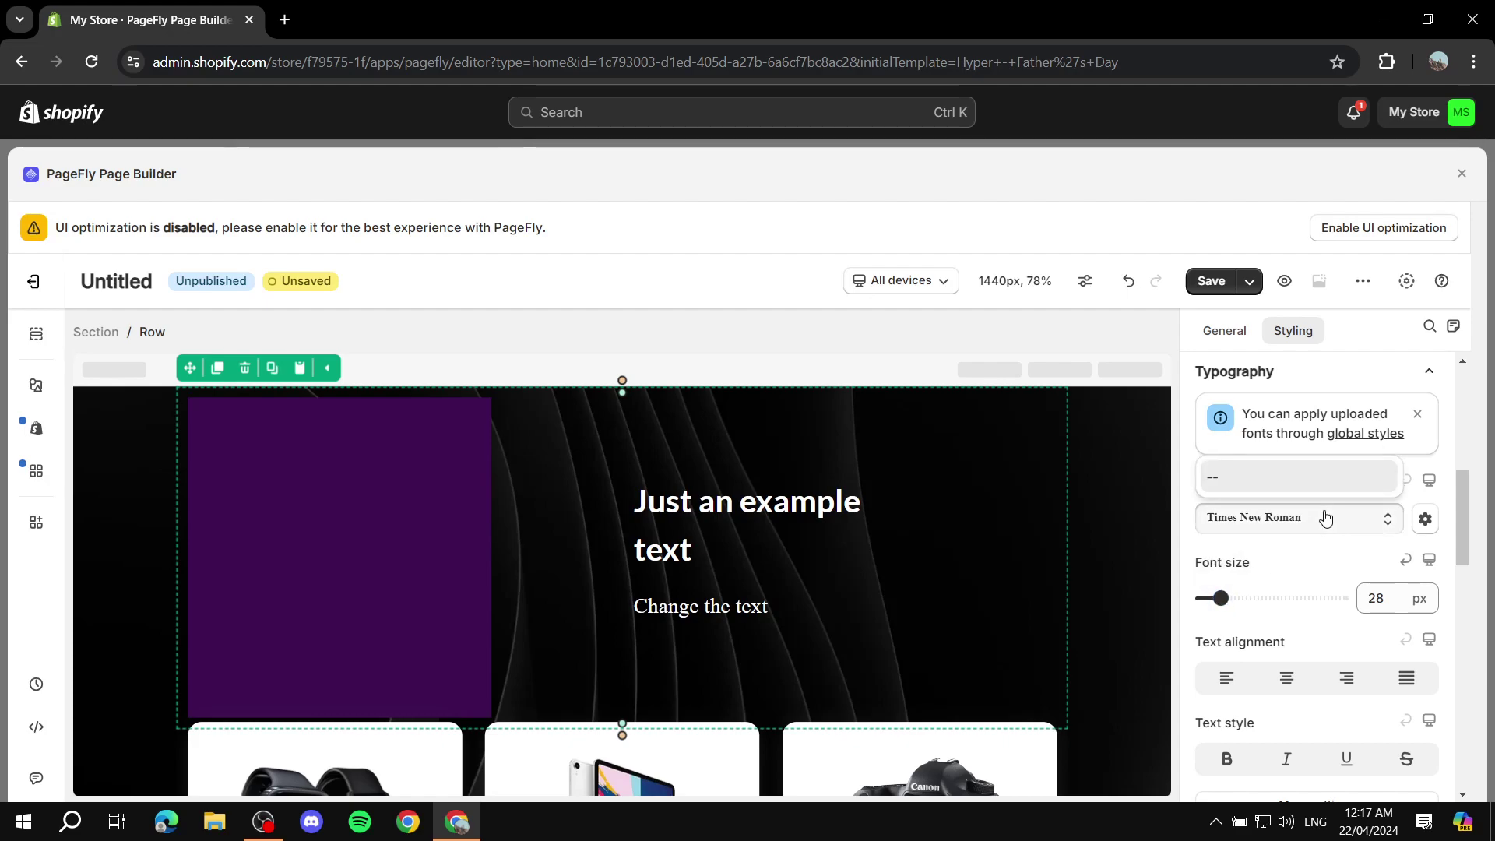
left_click(1377, 530)
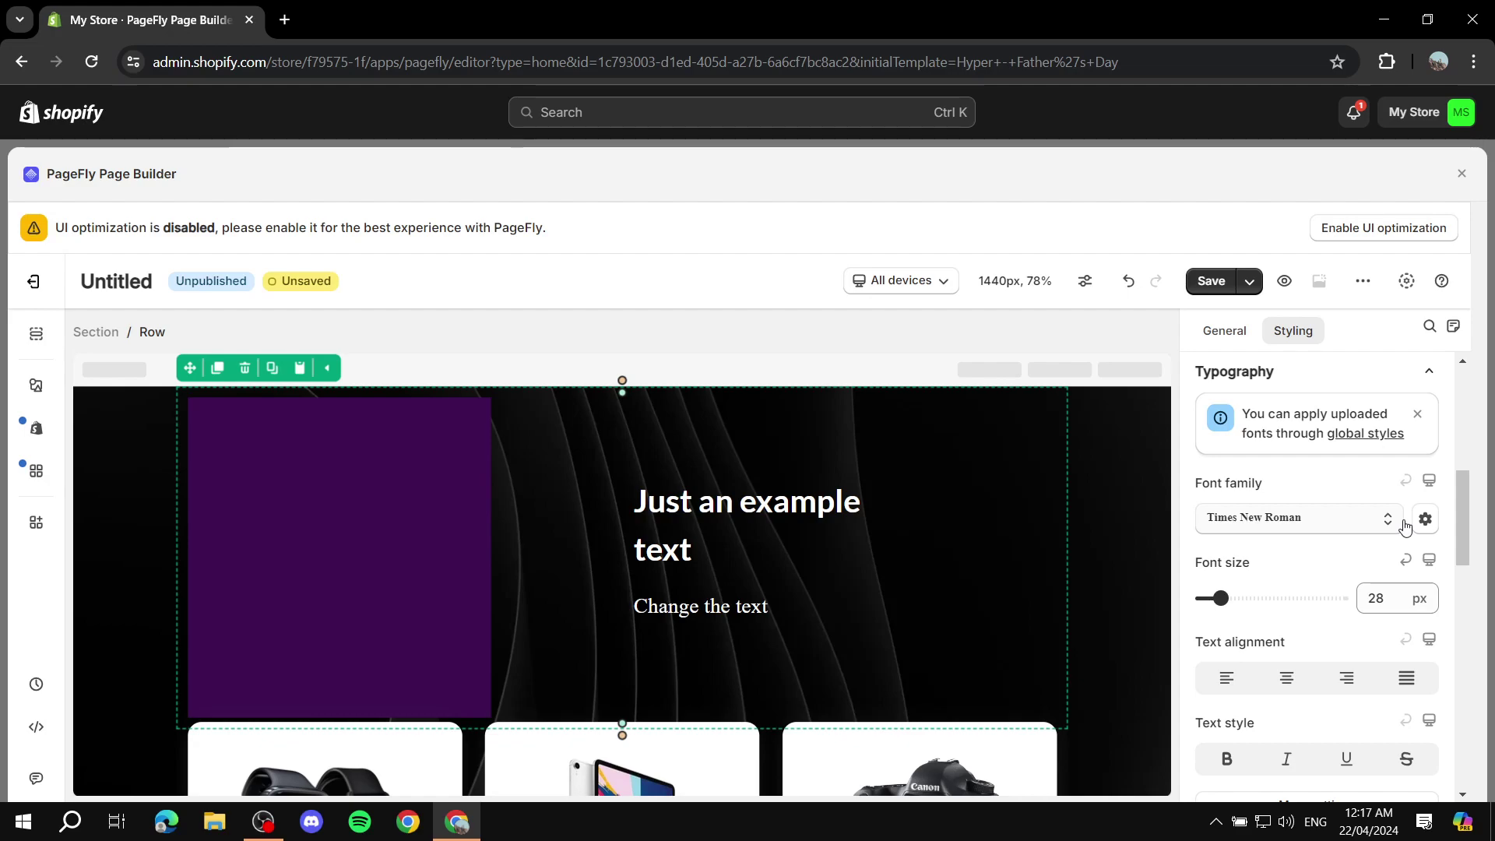
scroll(1331, 605, "down", 1)
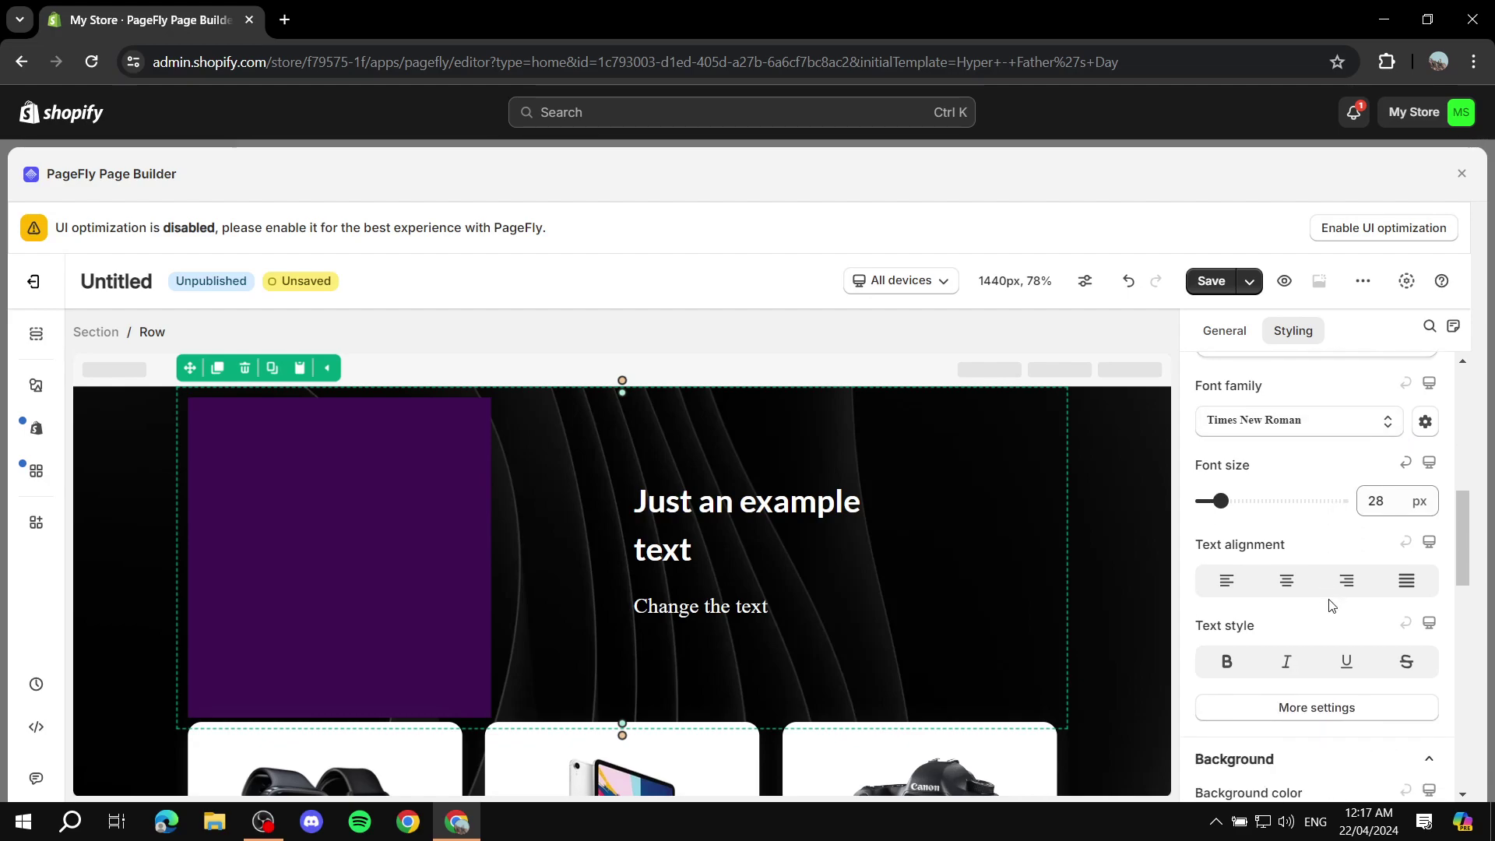
left_click(1287, 584)
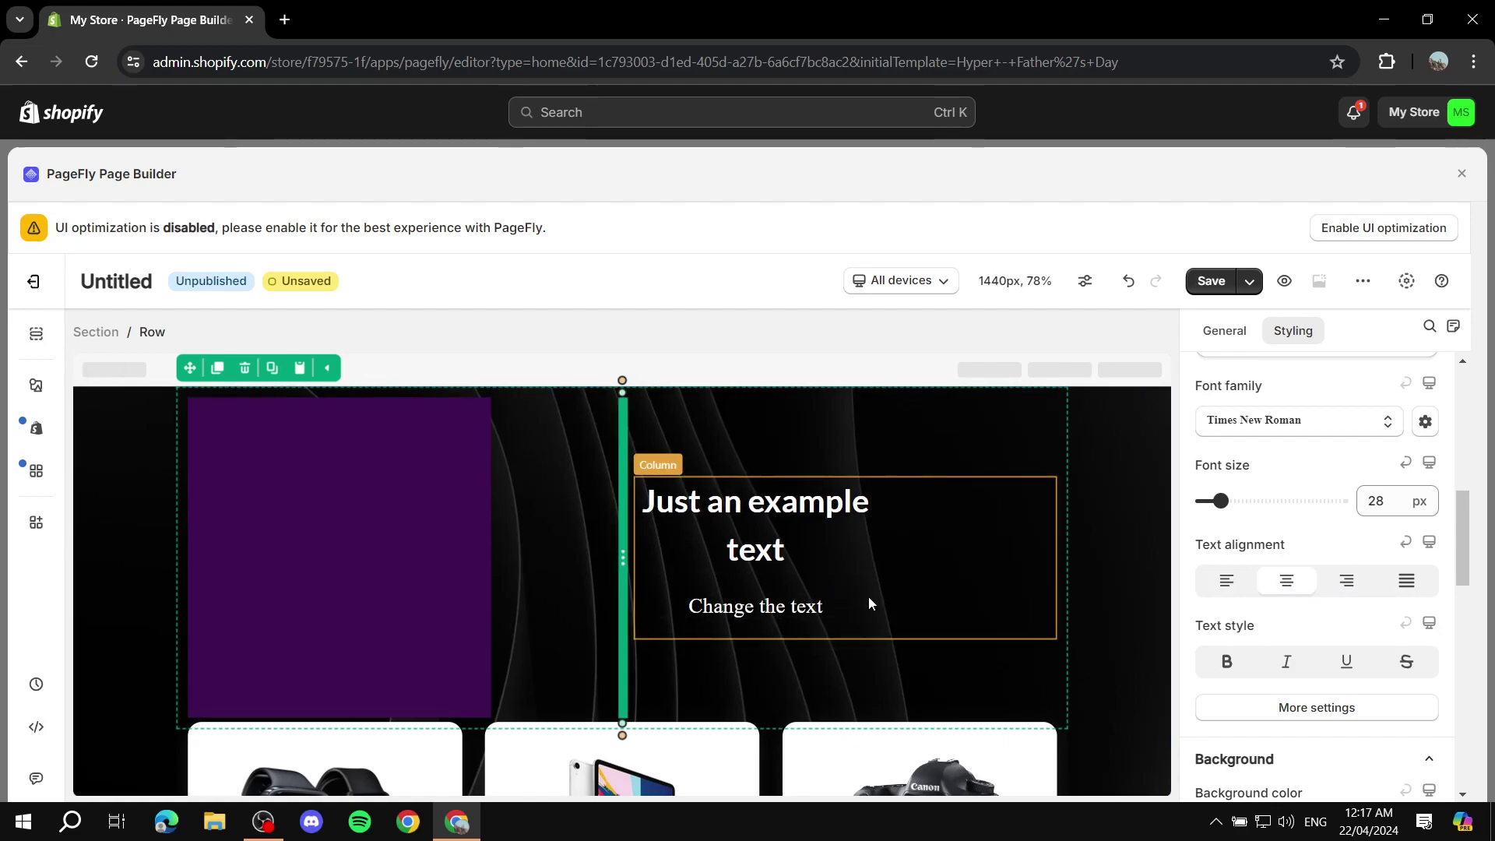
Browse the available Google fonts in the font manager without selecting any
left_click(1426, 425)
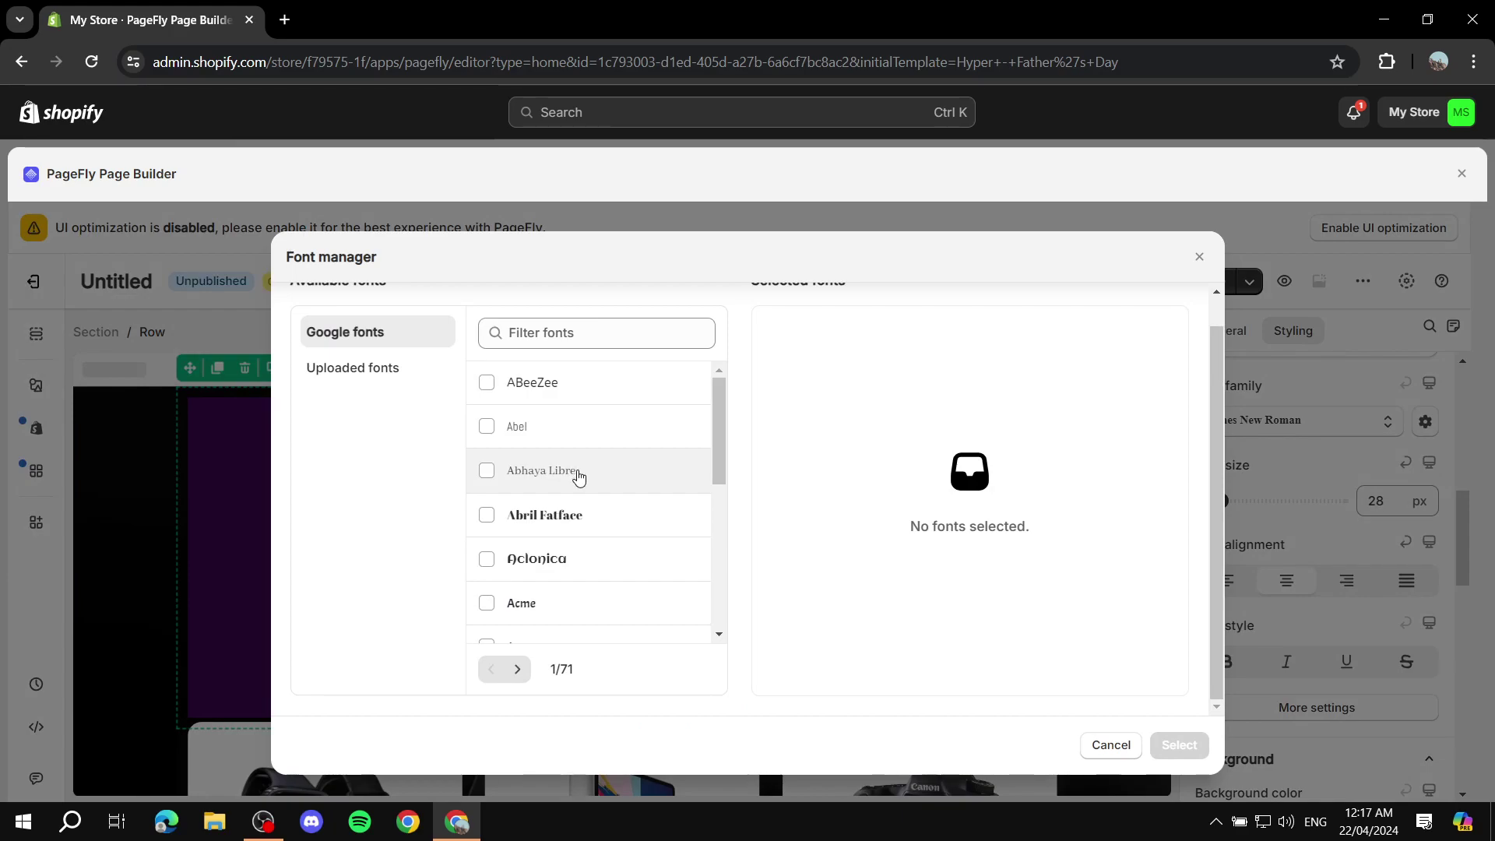
scroll(569, 483, "down", 5)
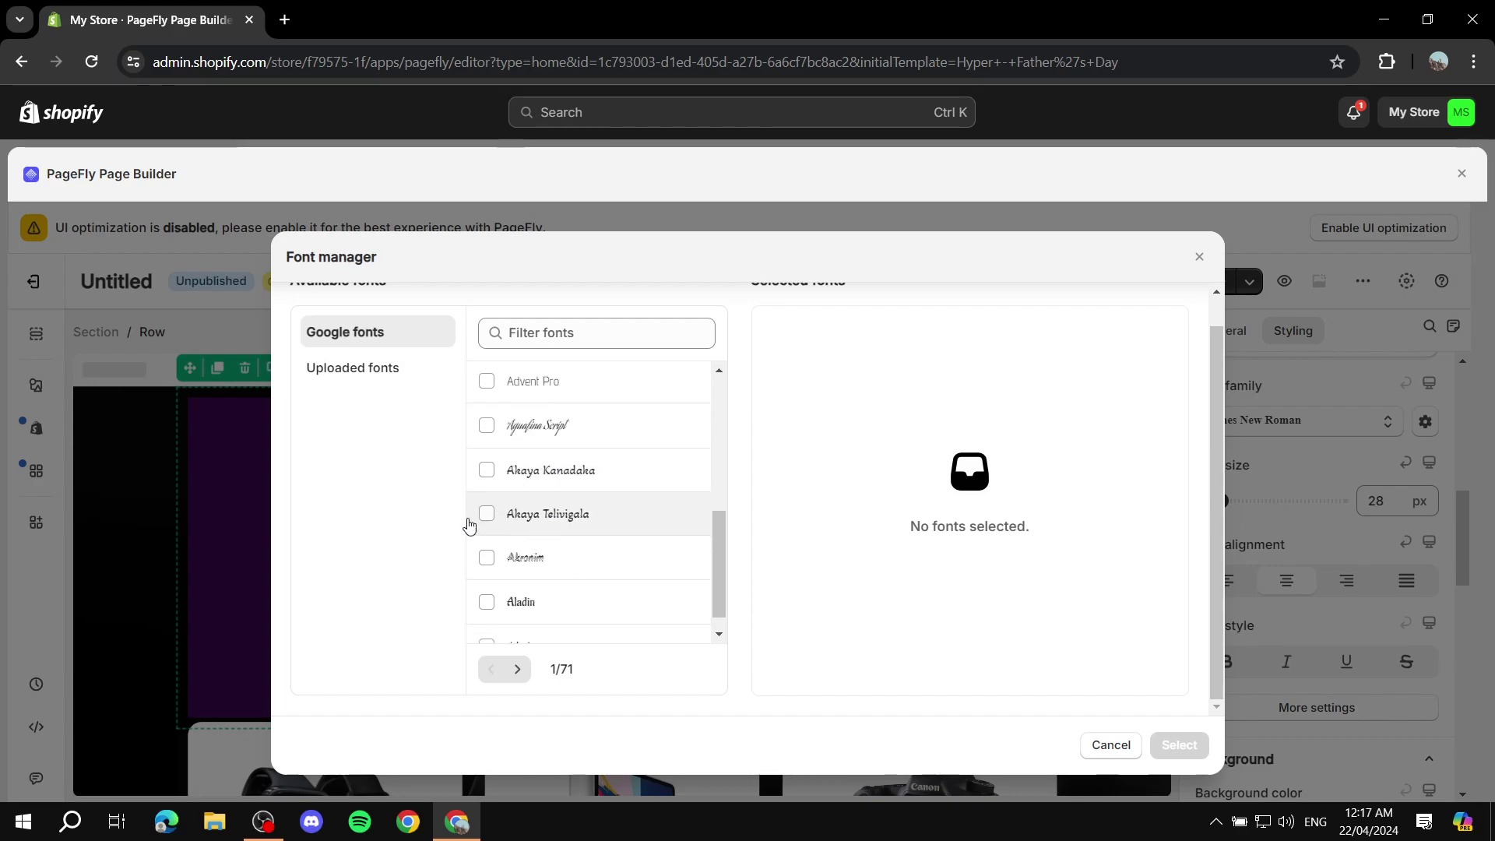
left_click(1095, 740)
Apply the bold text style to the hero row
scroll(1231, 477, "down", 3)
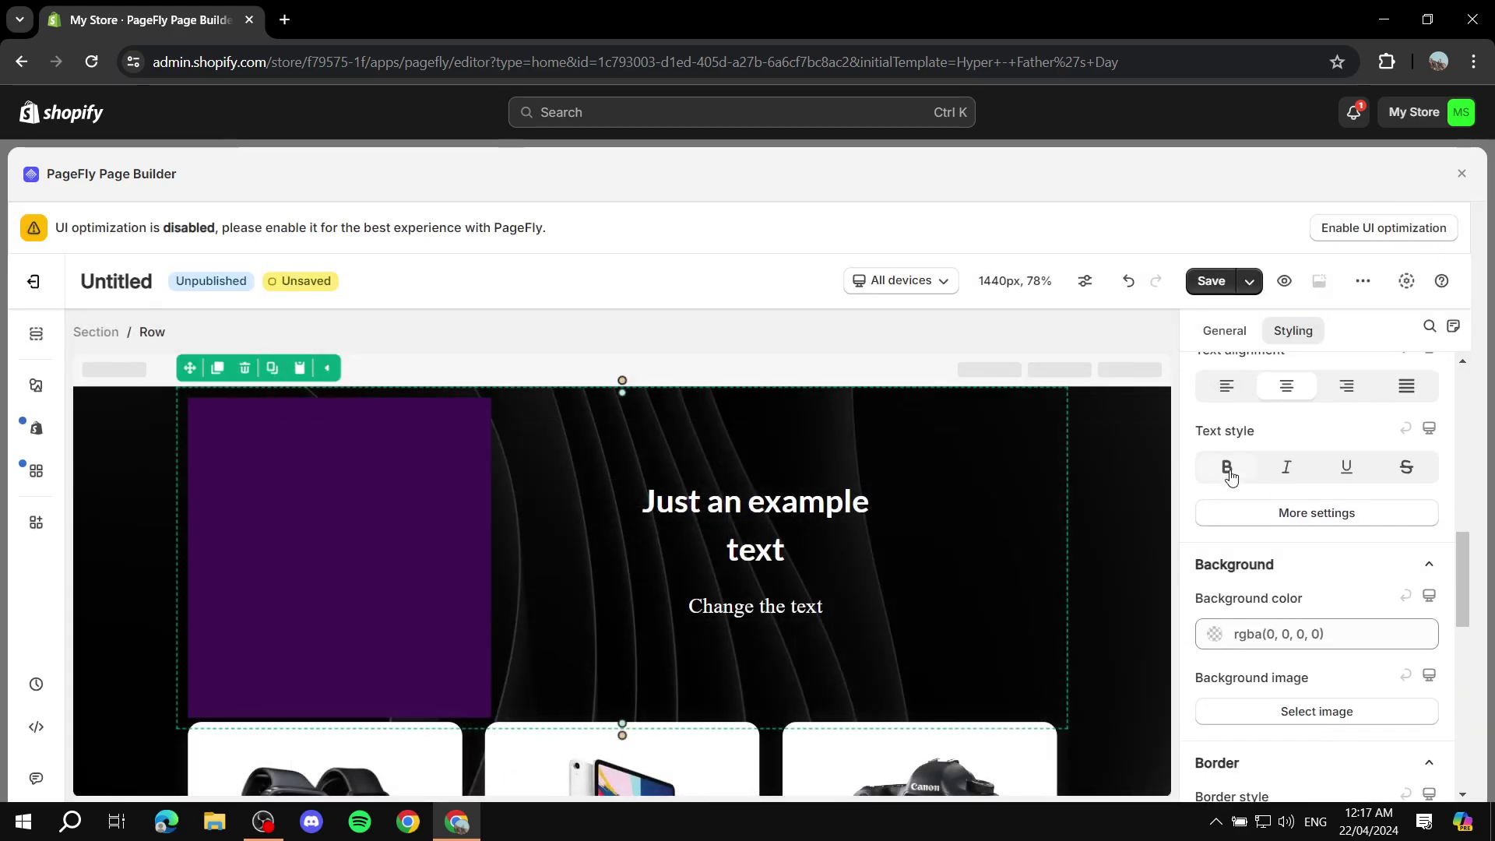
left_click(1229, 471)
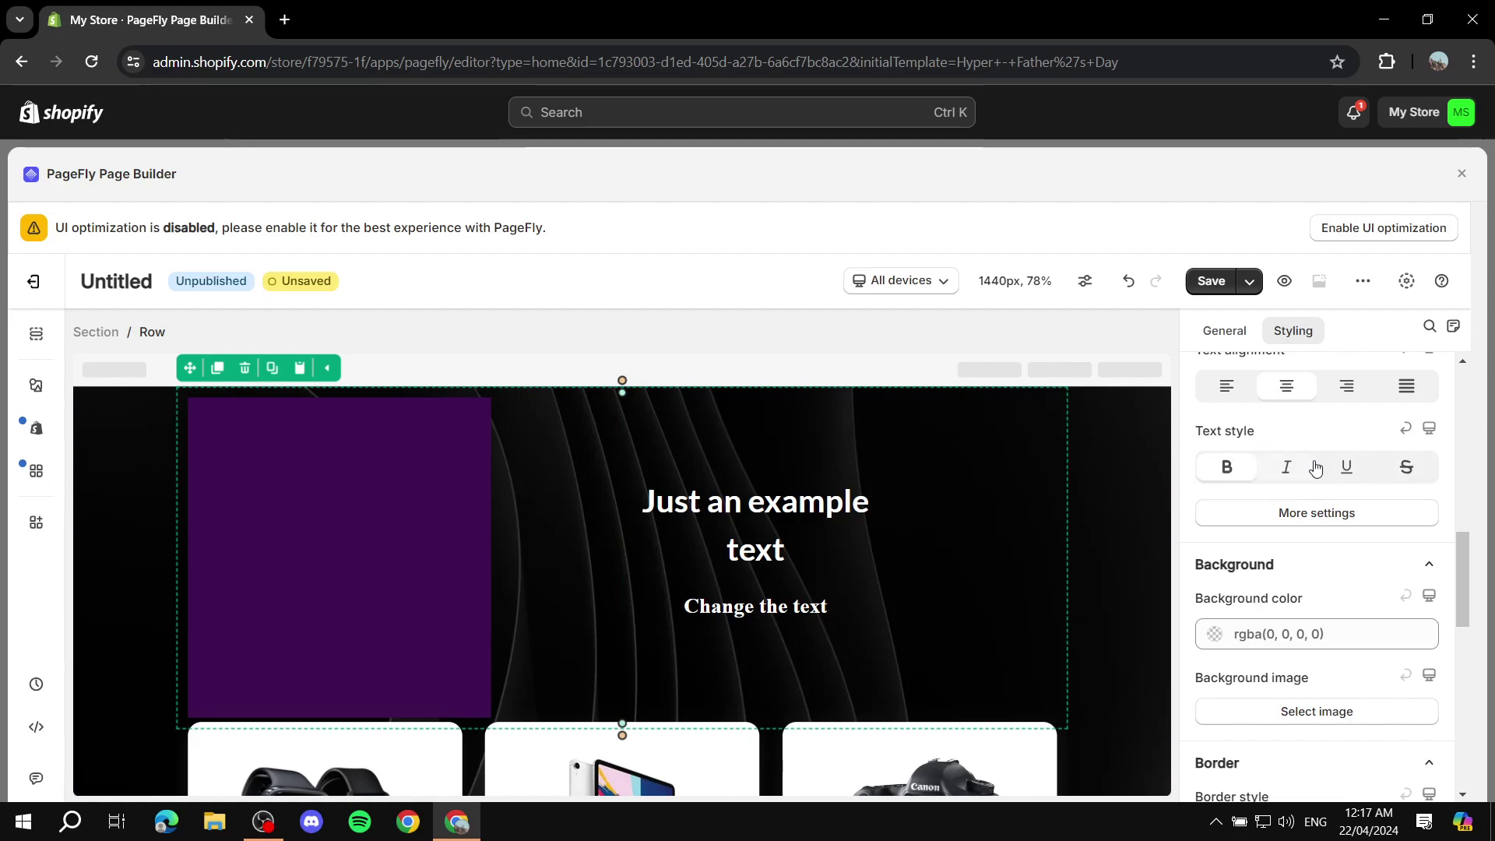
Review the hero row's general content settings and all its styling settings, from spacing and background to border, effects and CSS code
scroll(1316, 468, "up", 5)
left_click(1224, 330)
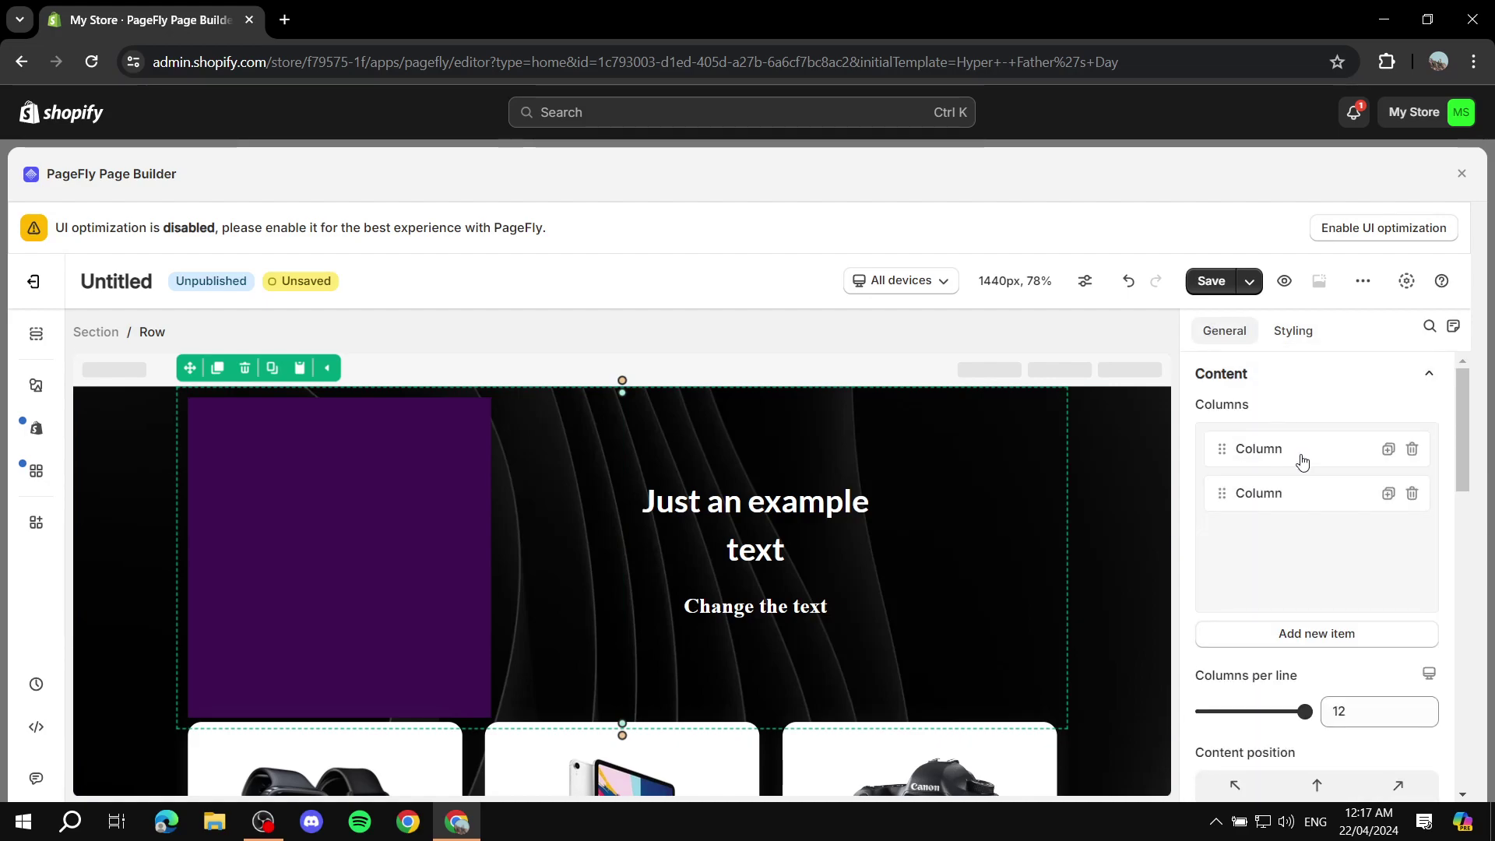
left_click(1293, 331)
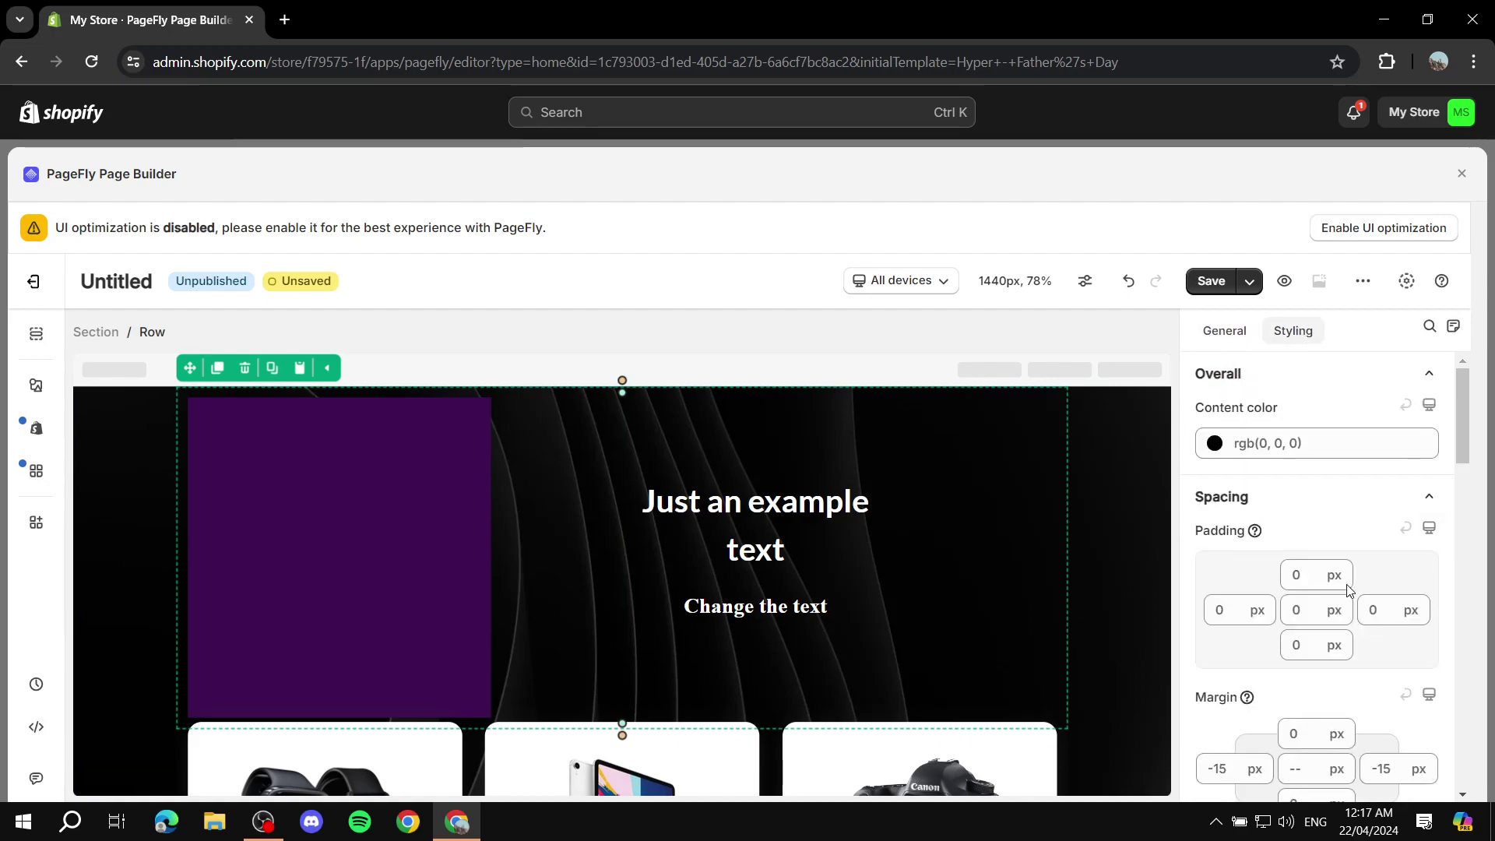
scroll(1322, 590, "down", 3)
scroll(1278, 616, "down", 3)
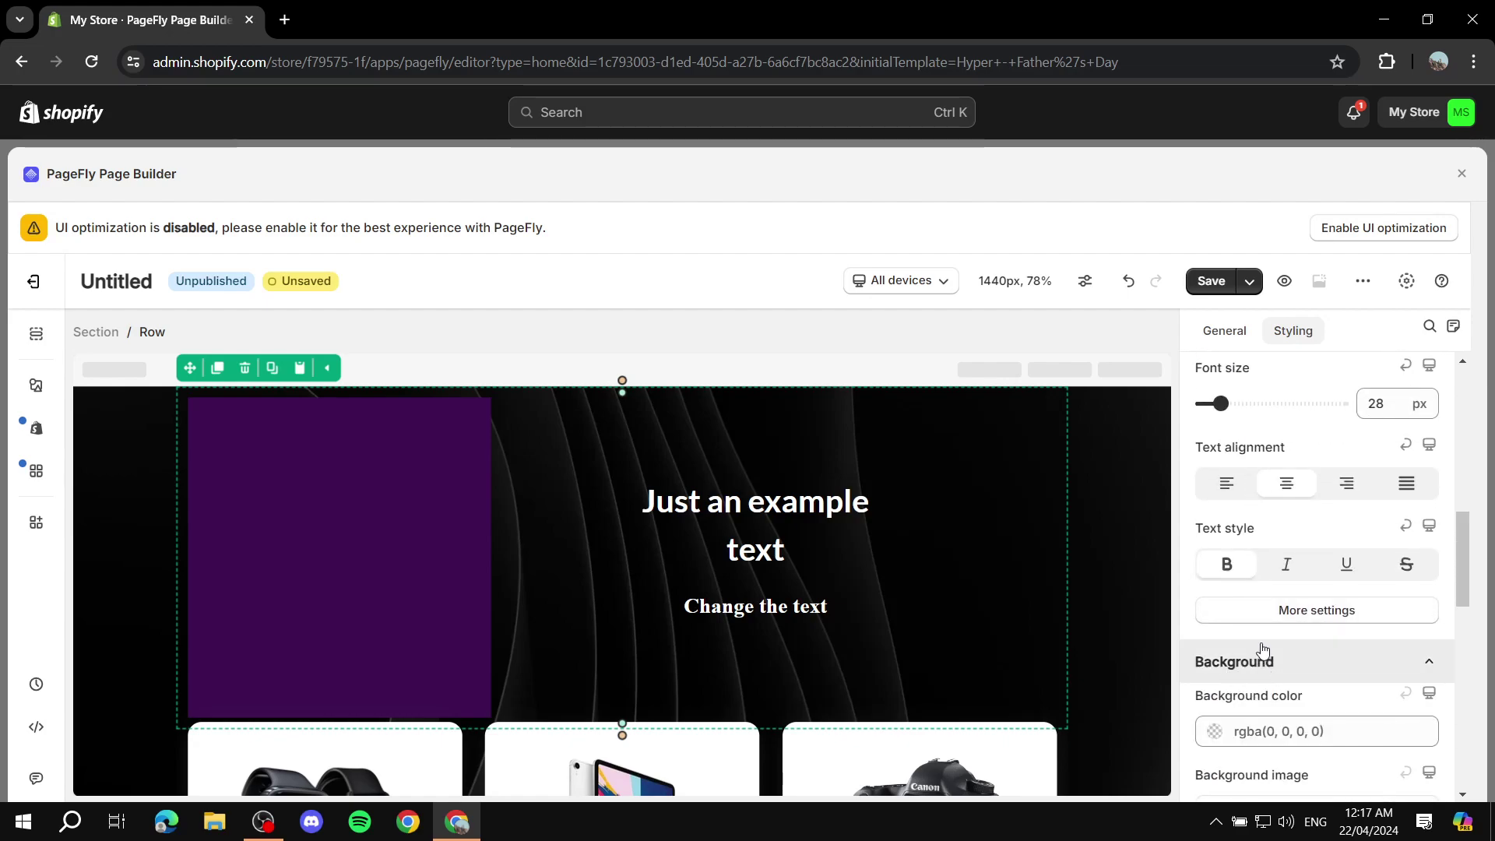
scroll(1262, 649, "down", 6)
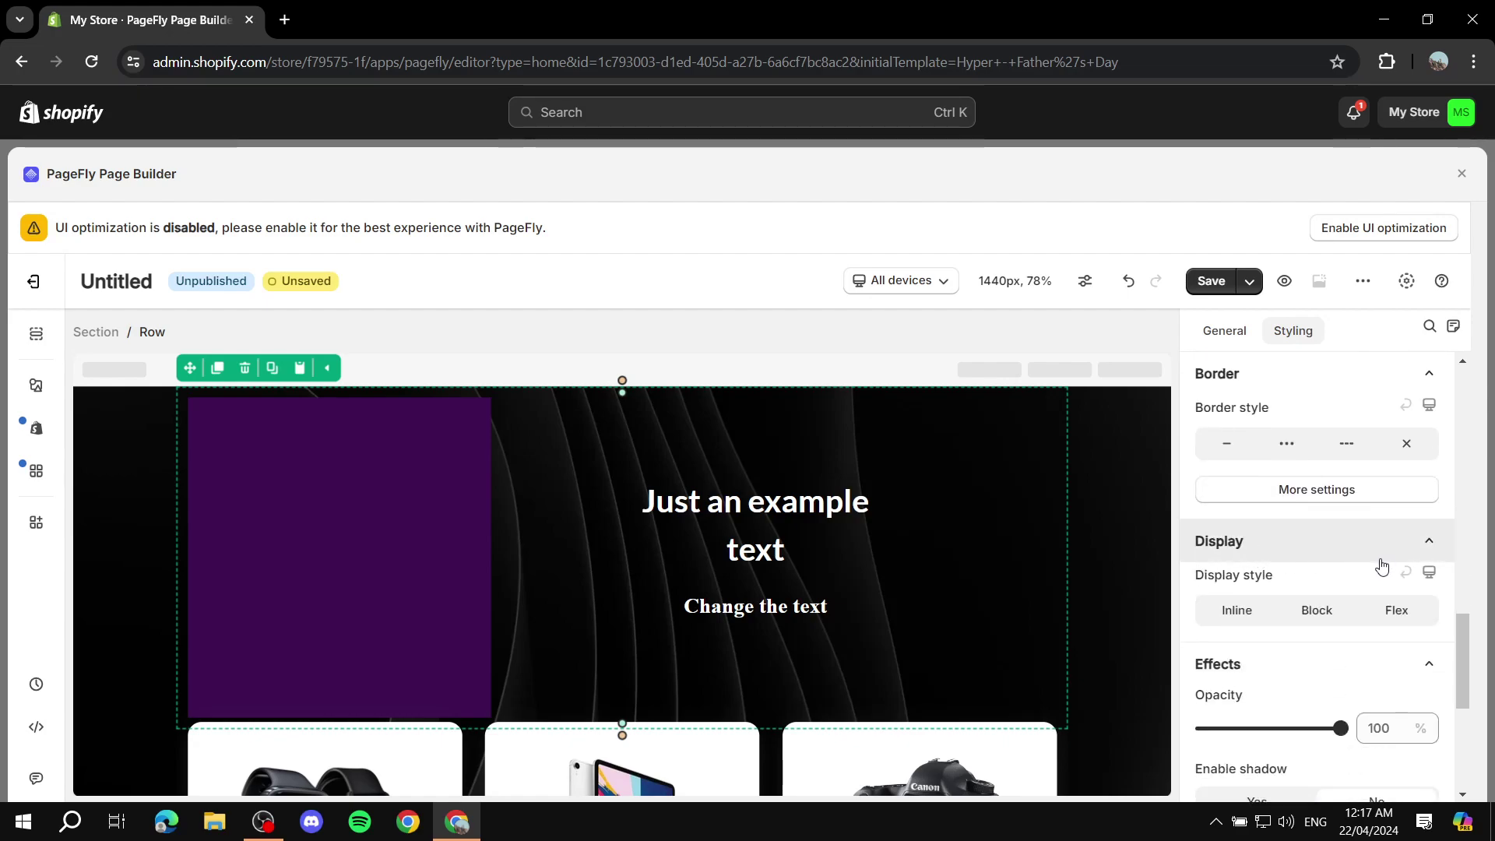
scroll(1382, 567, "down", 5)
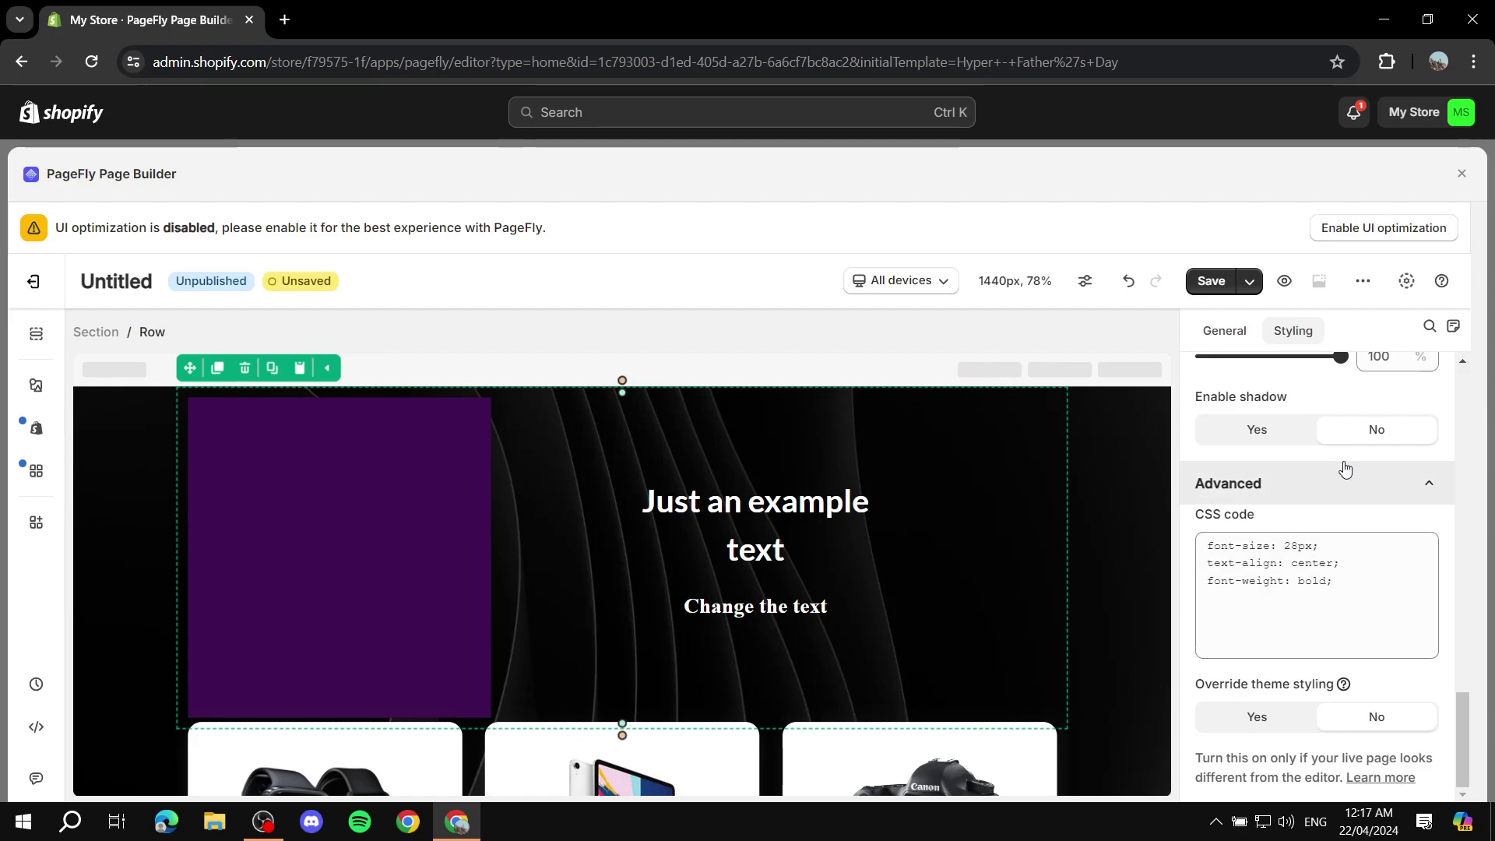
scroll(1318, 499, "up", 15)
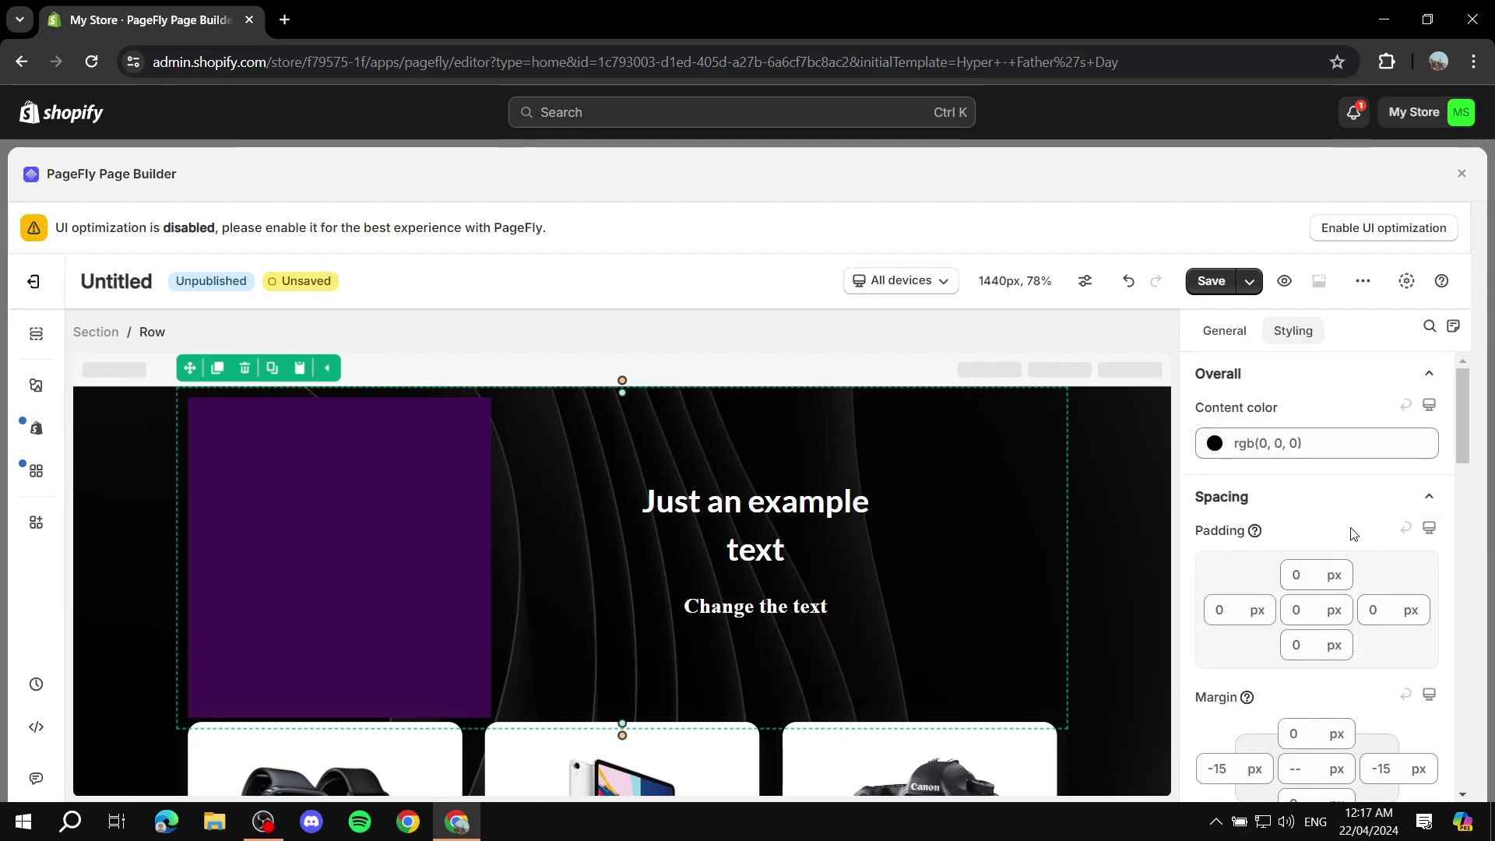
Select the tablet image in the middle product card and view its styling and image source settings
left_click(137, 569)
scroll(281, 532, "down", 5)
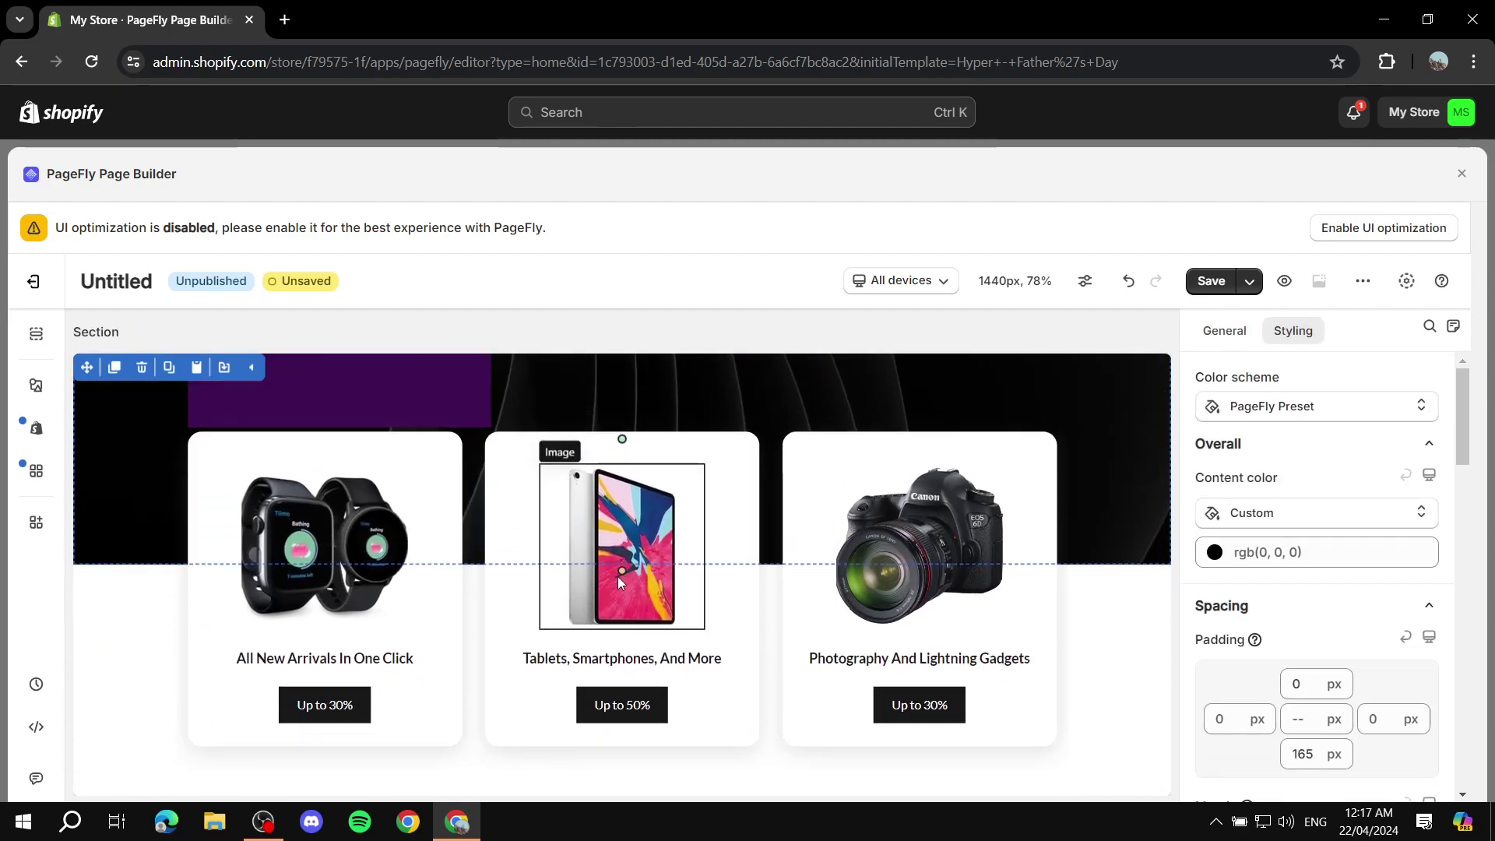
scroll(532, 530, "up", 2)
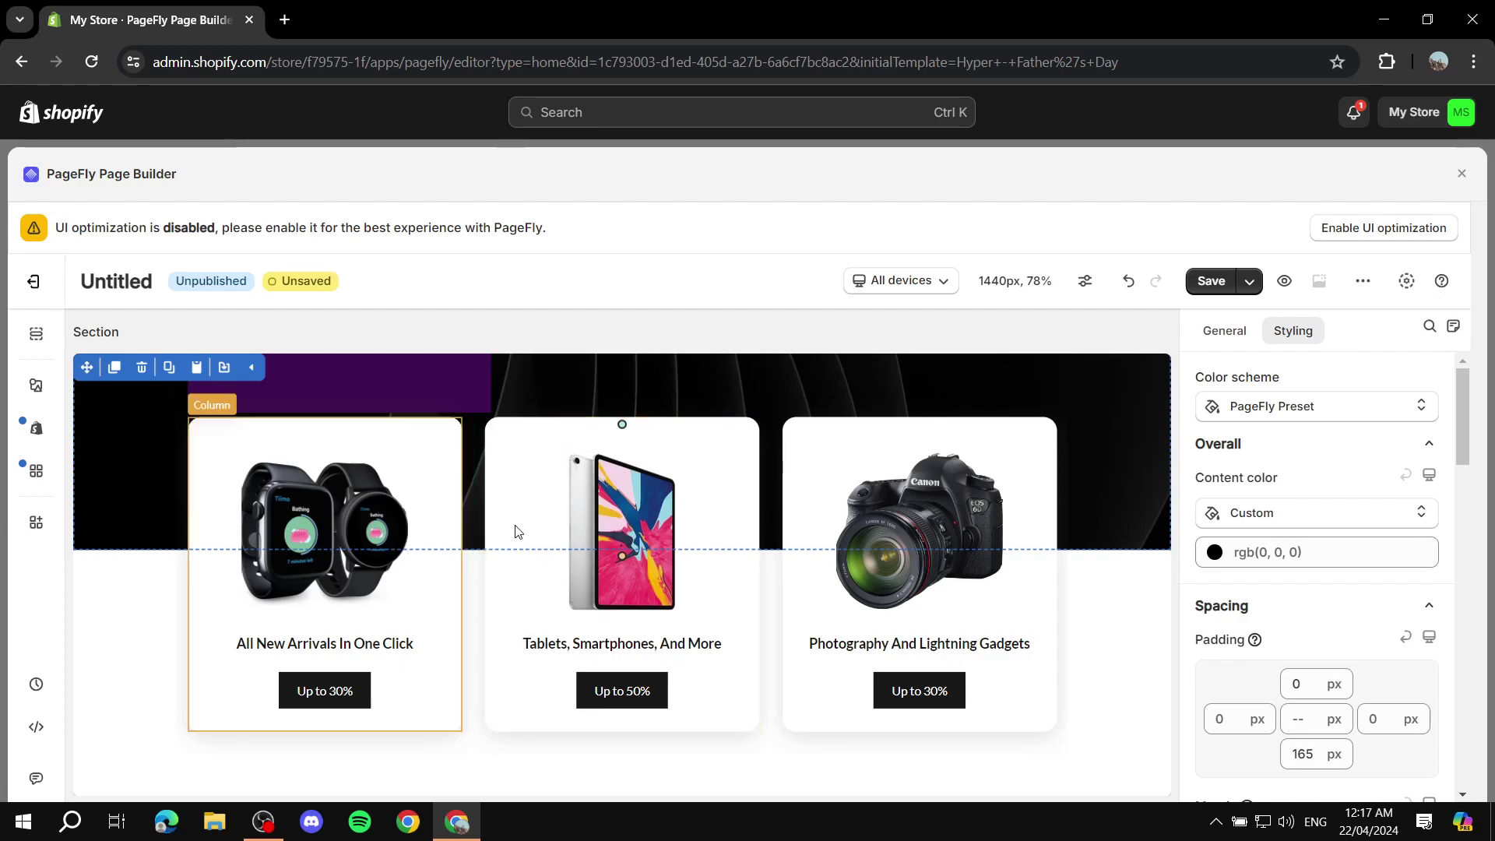
left_click(623, 518)
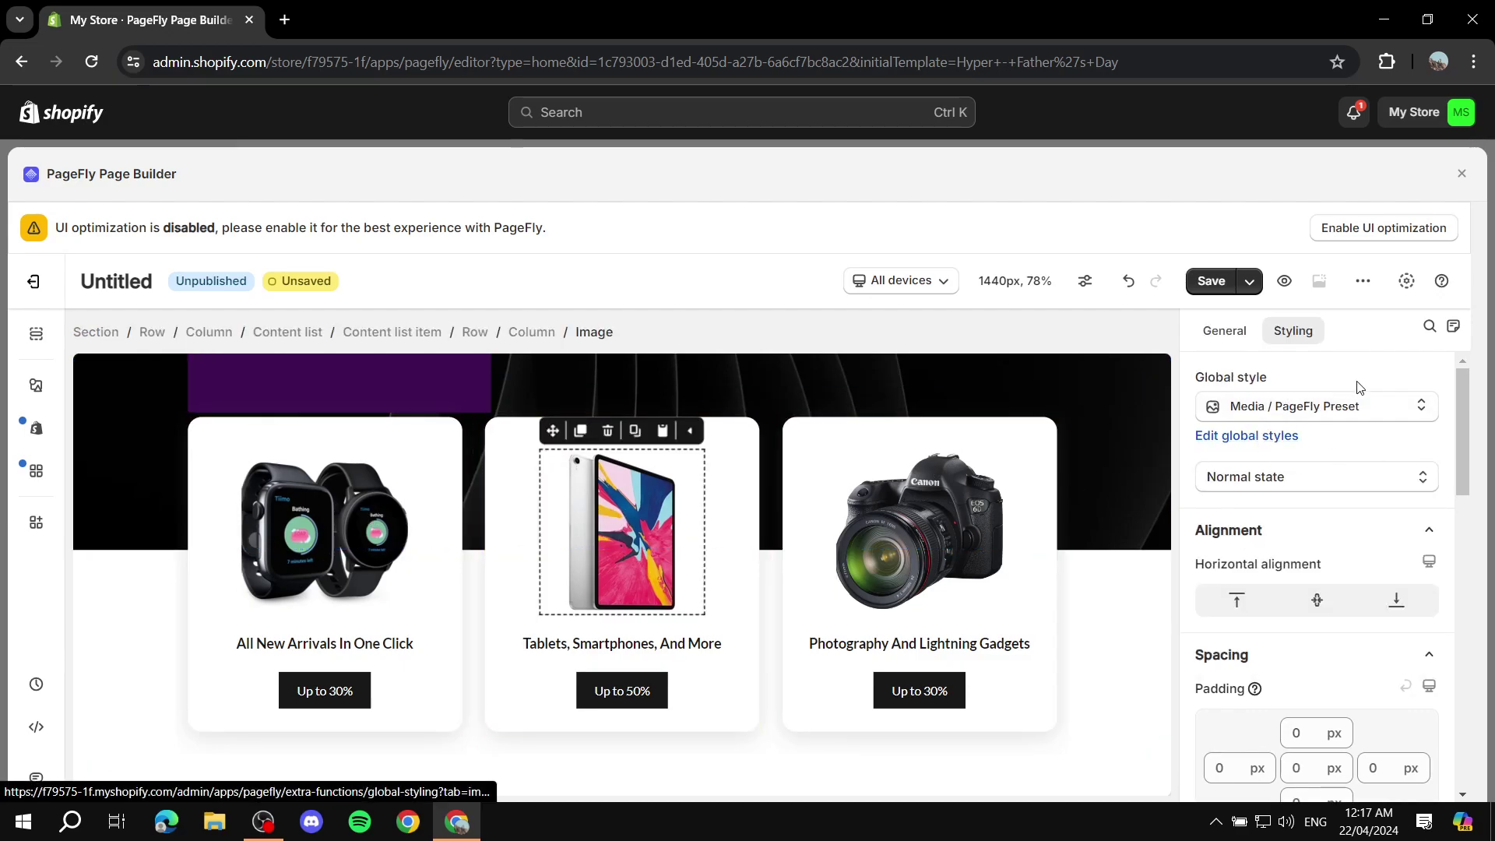
left_click(1224, 331)
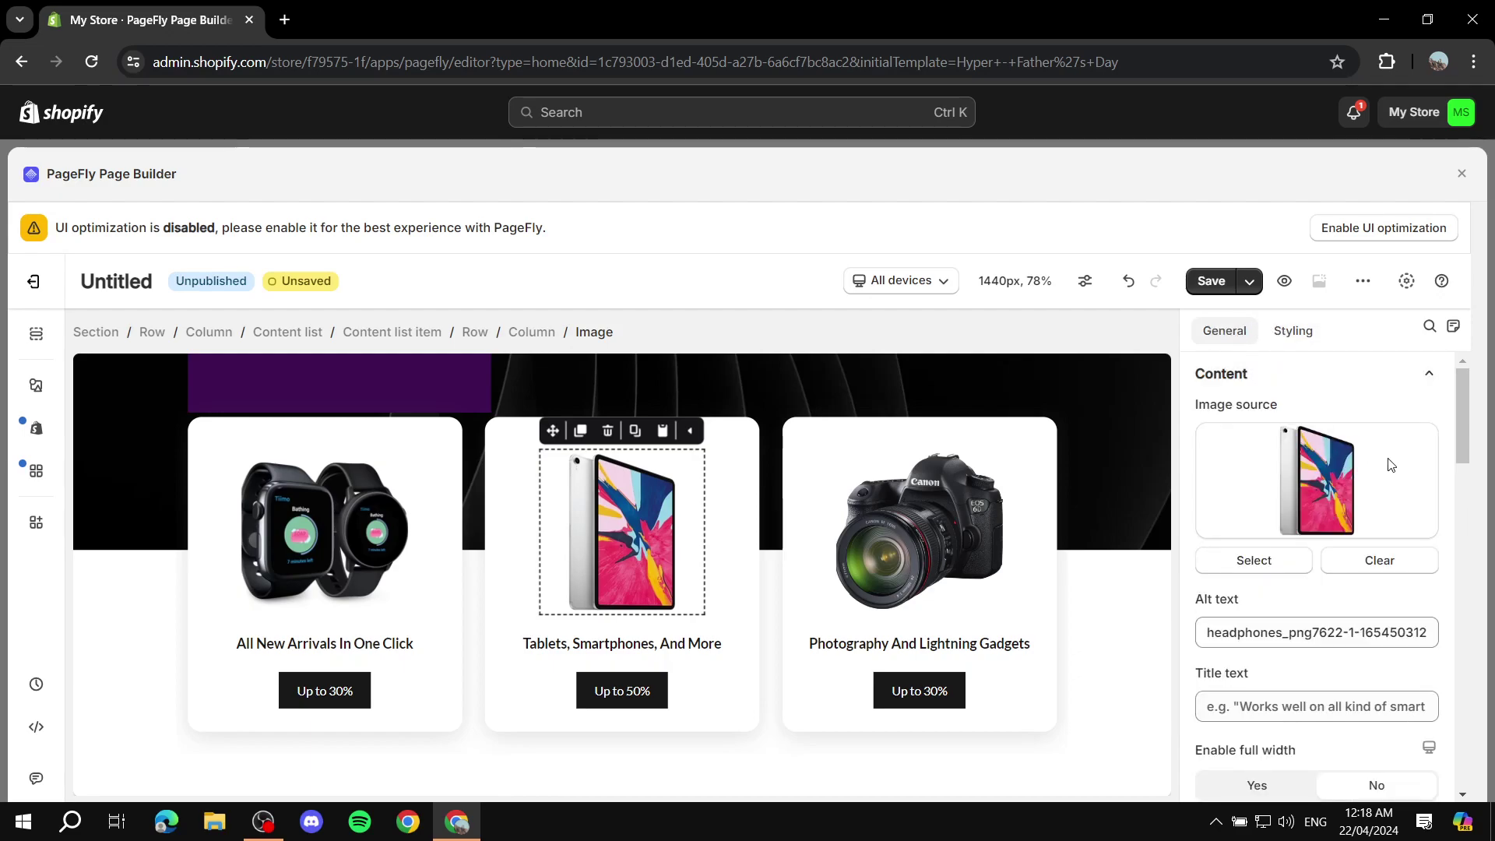
Select the "Up to 50%" button below the tablet and review its available click actions
left_click(648, 674)
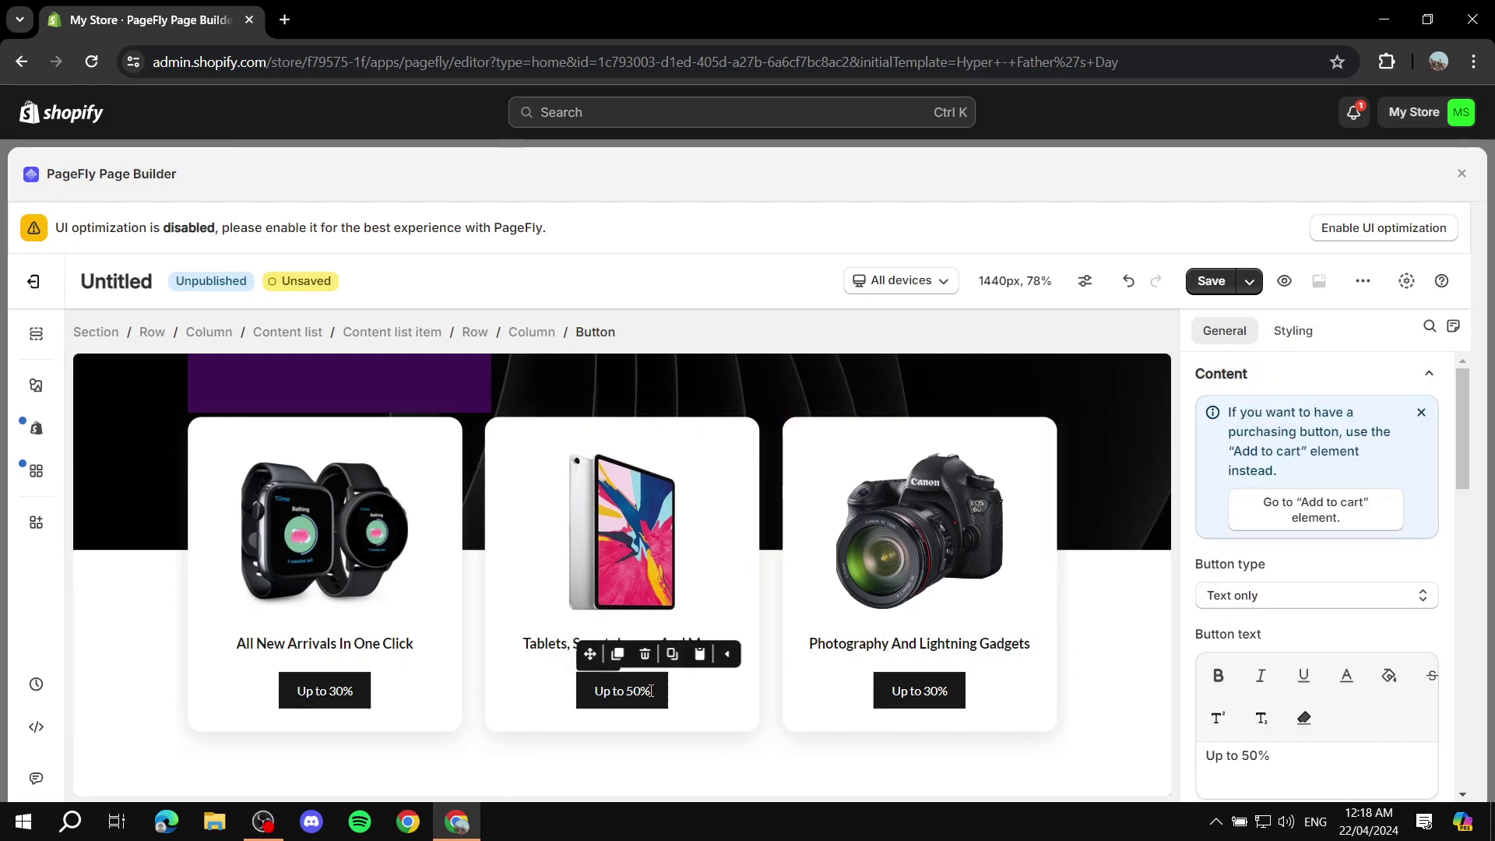
left_click(660, 695)
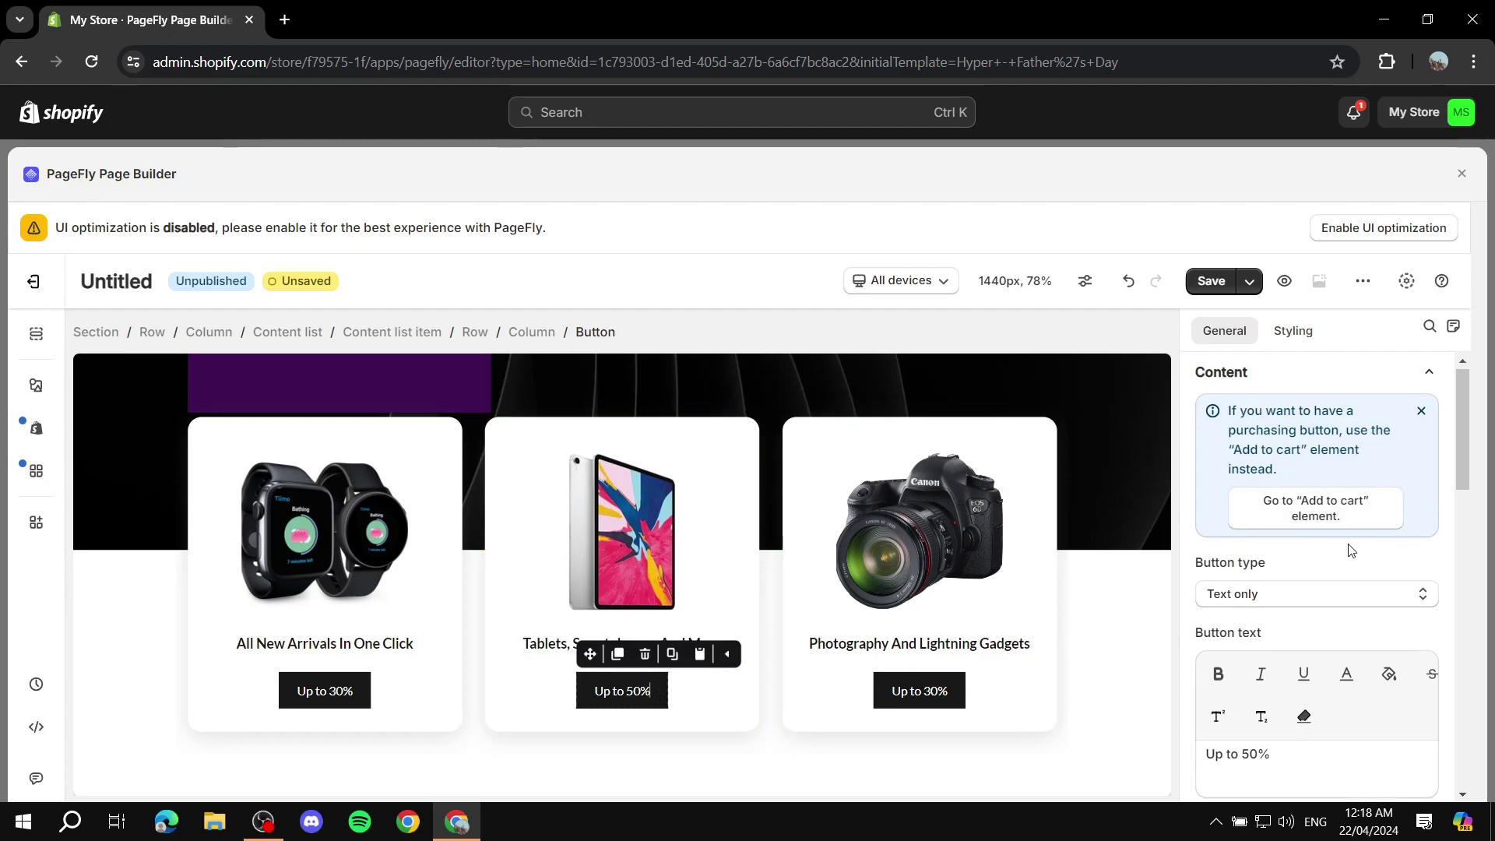
scroll(1346, 553, "down", 4)
scroll(1398, 549, "down", 3)
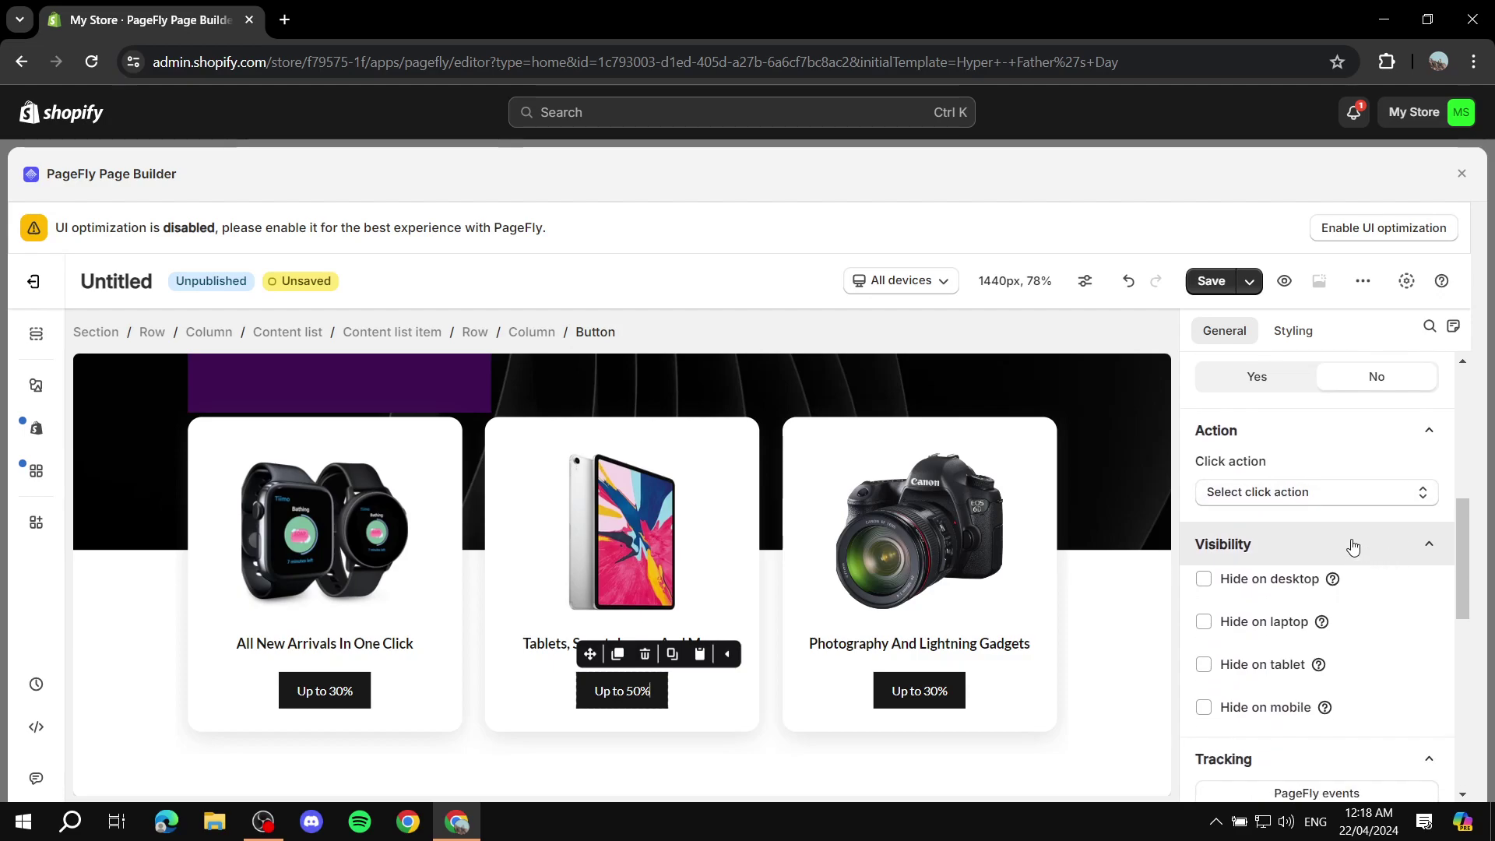
left_click(1350, 493)
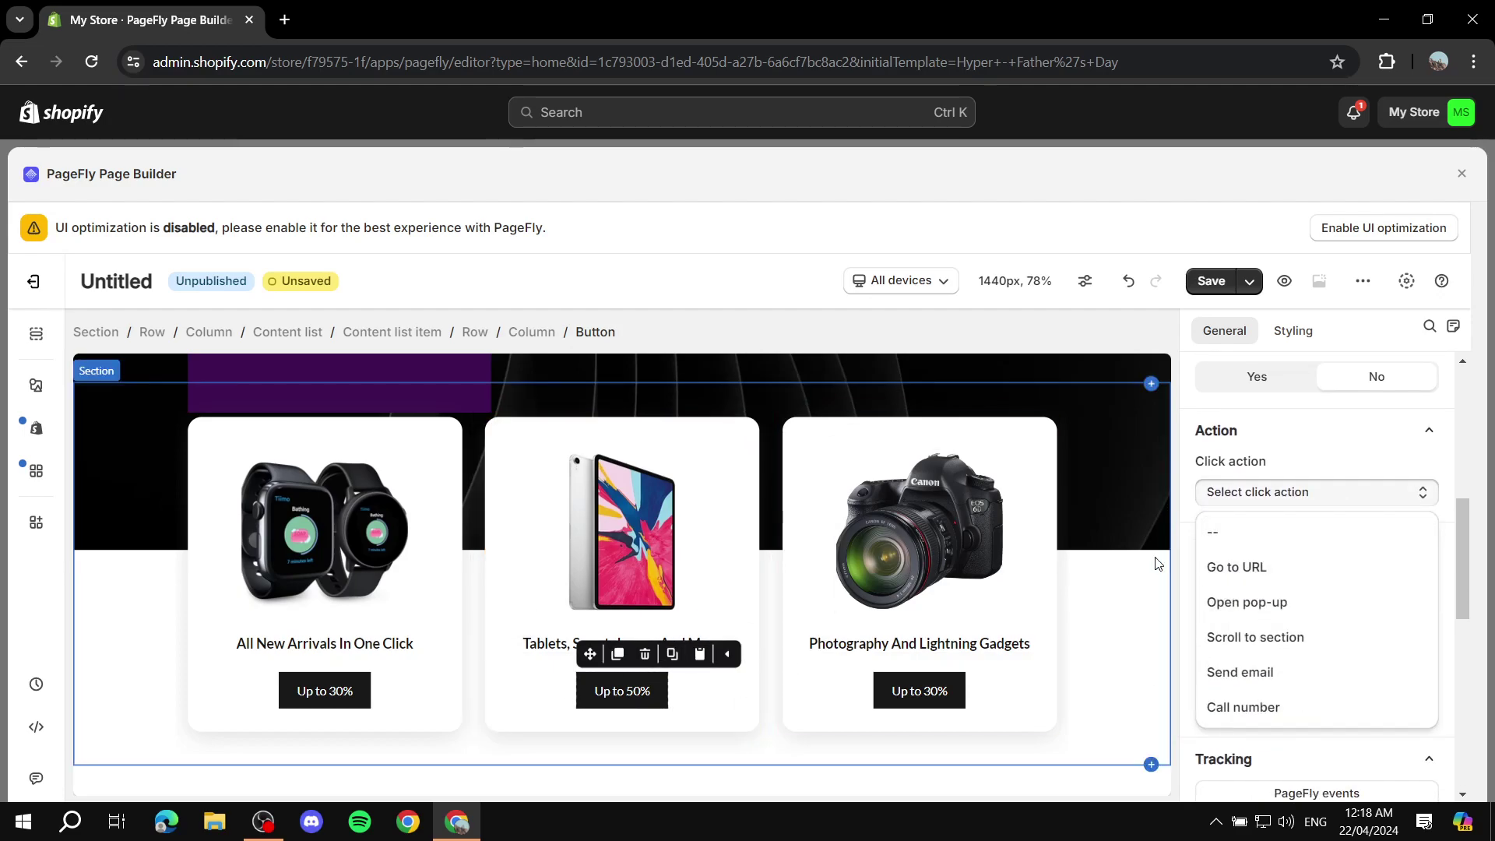
left_click(1277, 492)
Set the click action of the tablet card's "Up to 50%" button to Go to URL
left_click(640, 689)
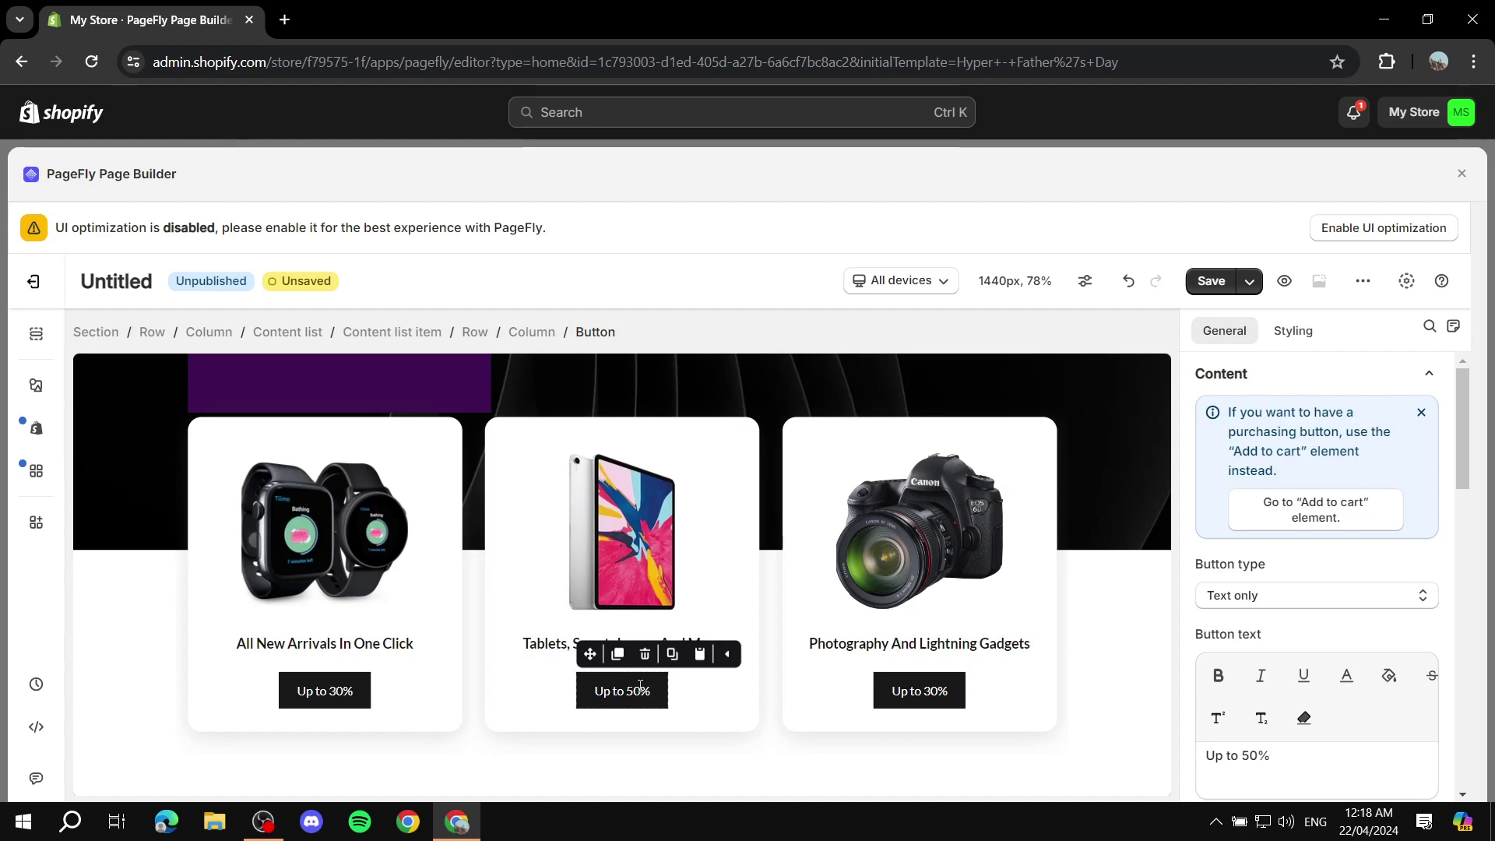
scroll(1394, 592, "down", 5)
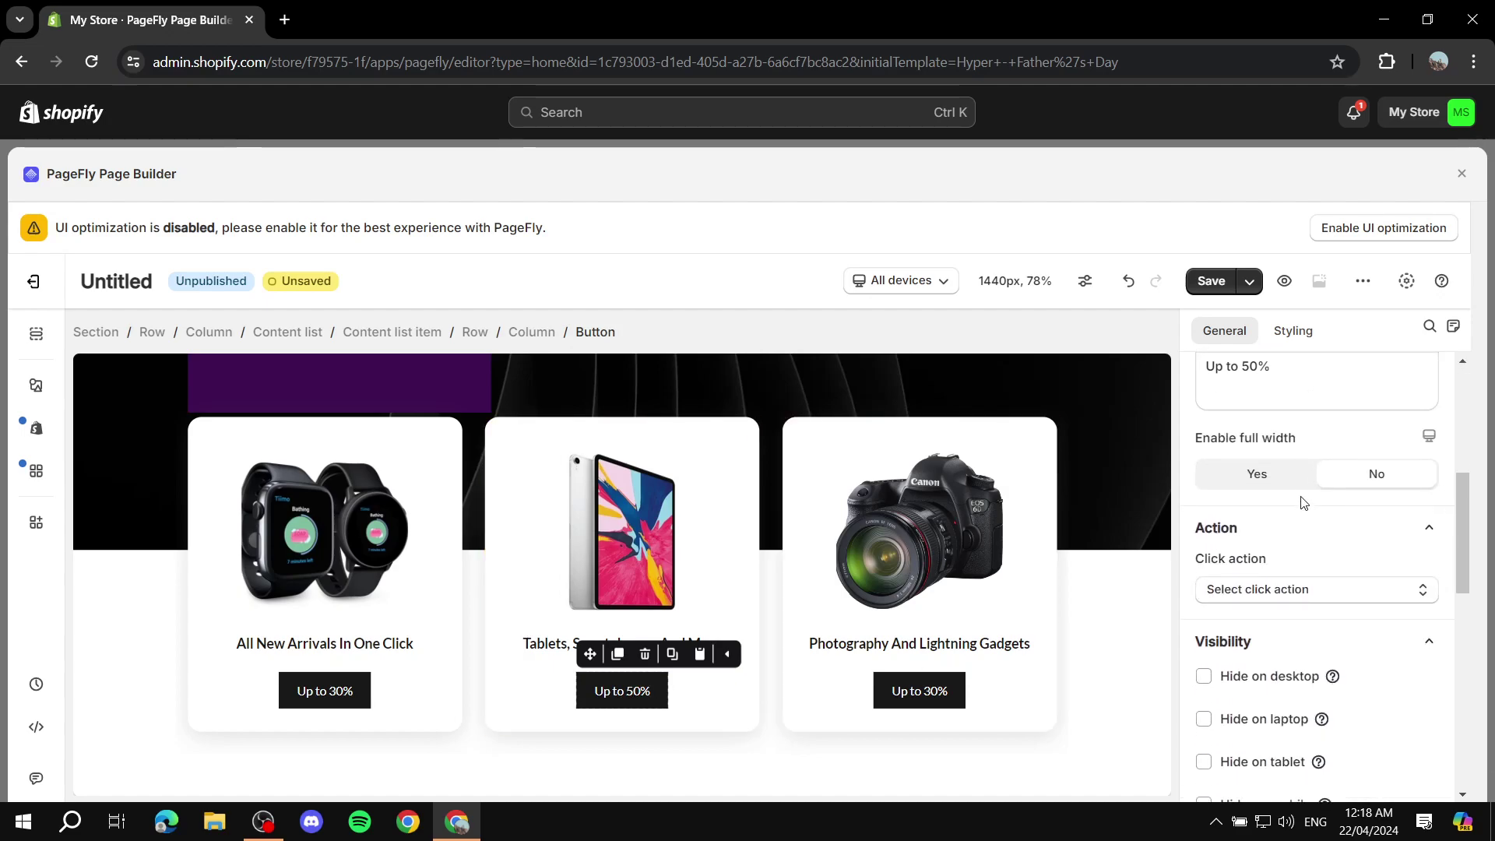
scroll(1300, 485, "up", 2)
scroll(1299, 484, "down", 5)
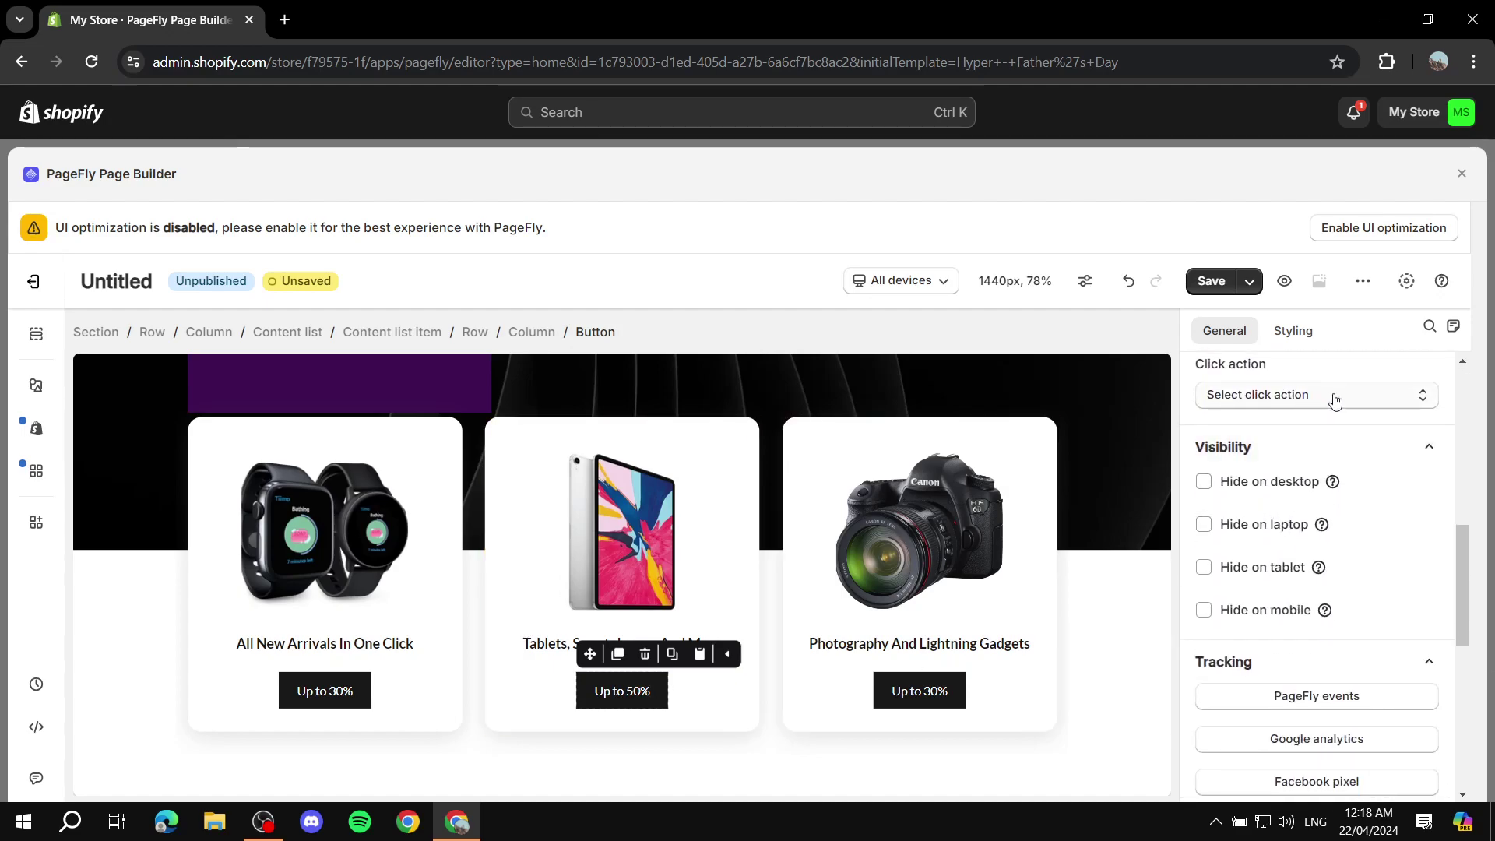
scroll(1231, 389, "up", 2)
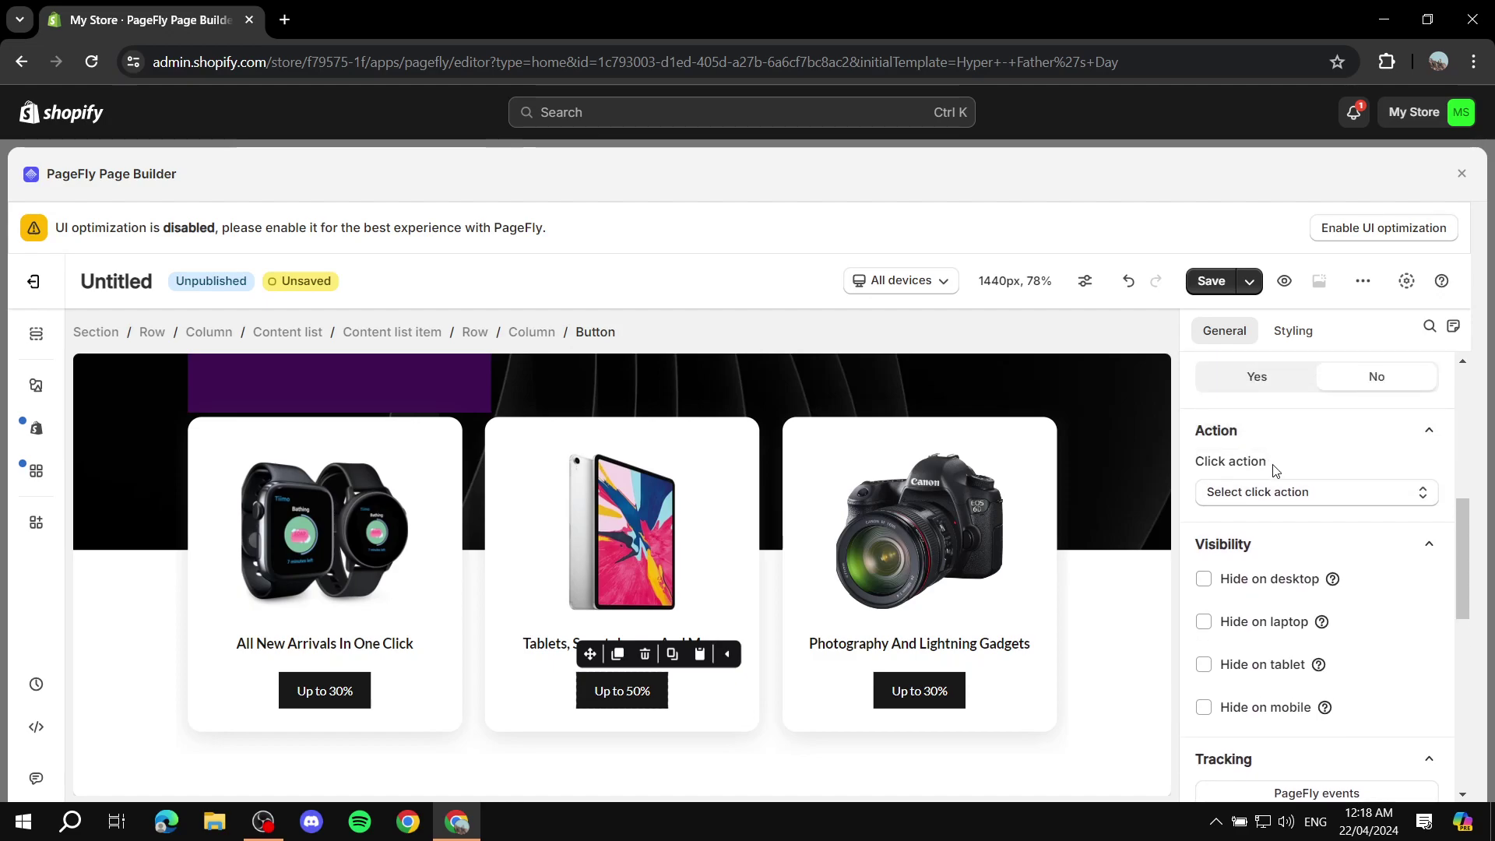
left_click(1302, 491)
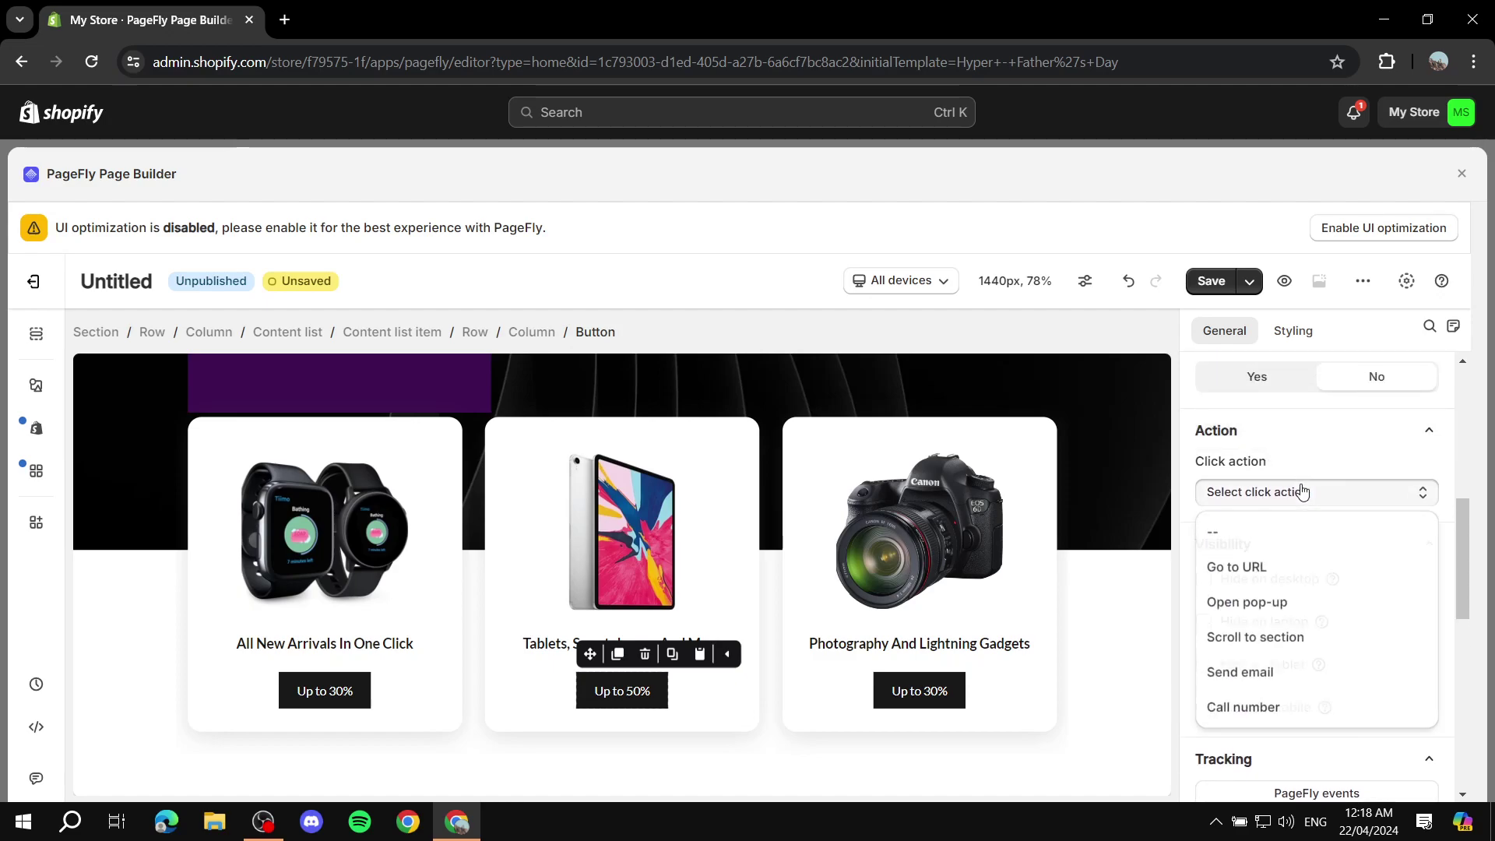
left_click(1243, 568)
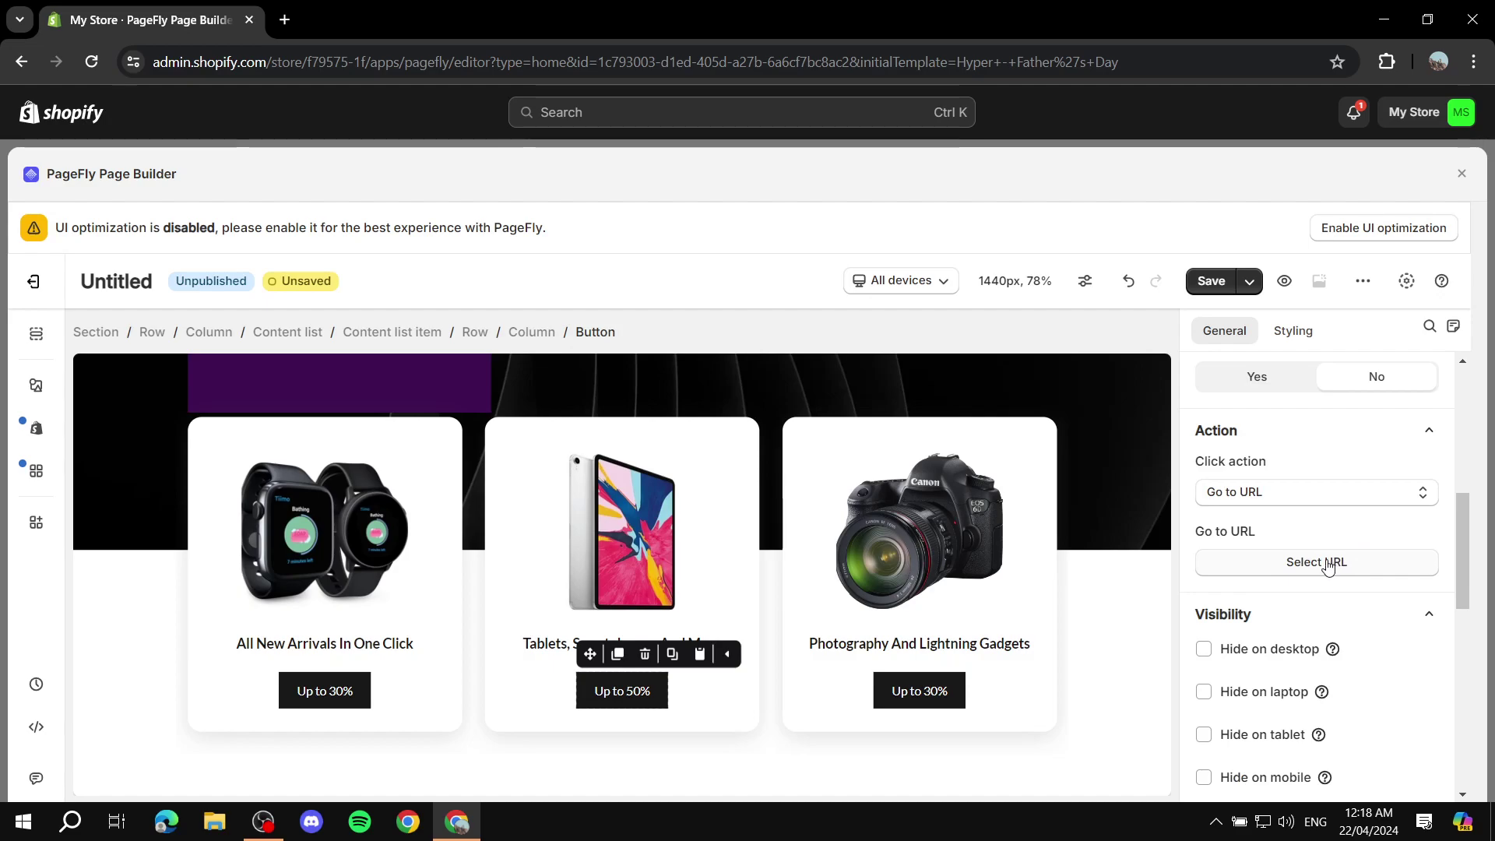
left_click(1345, 491)
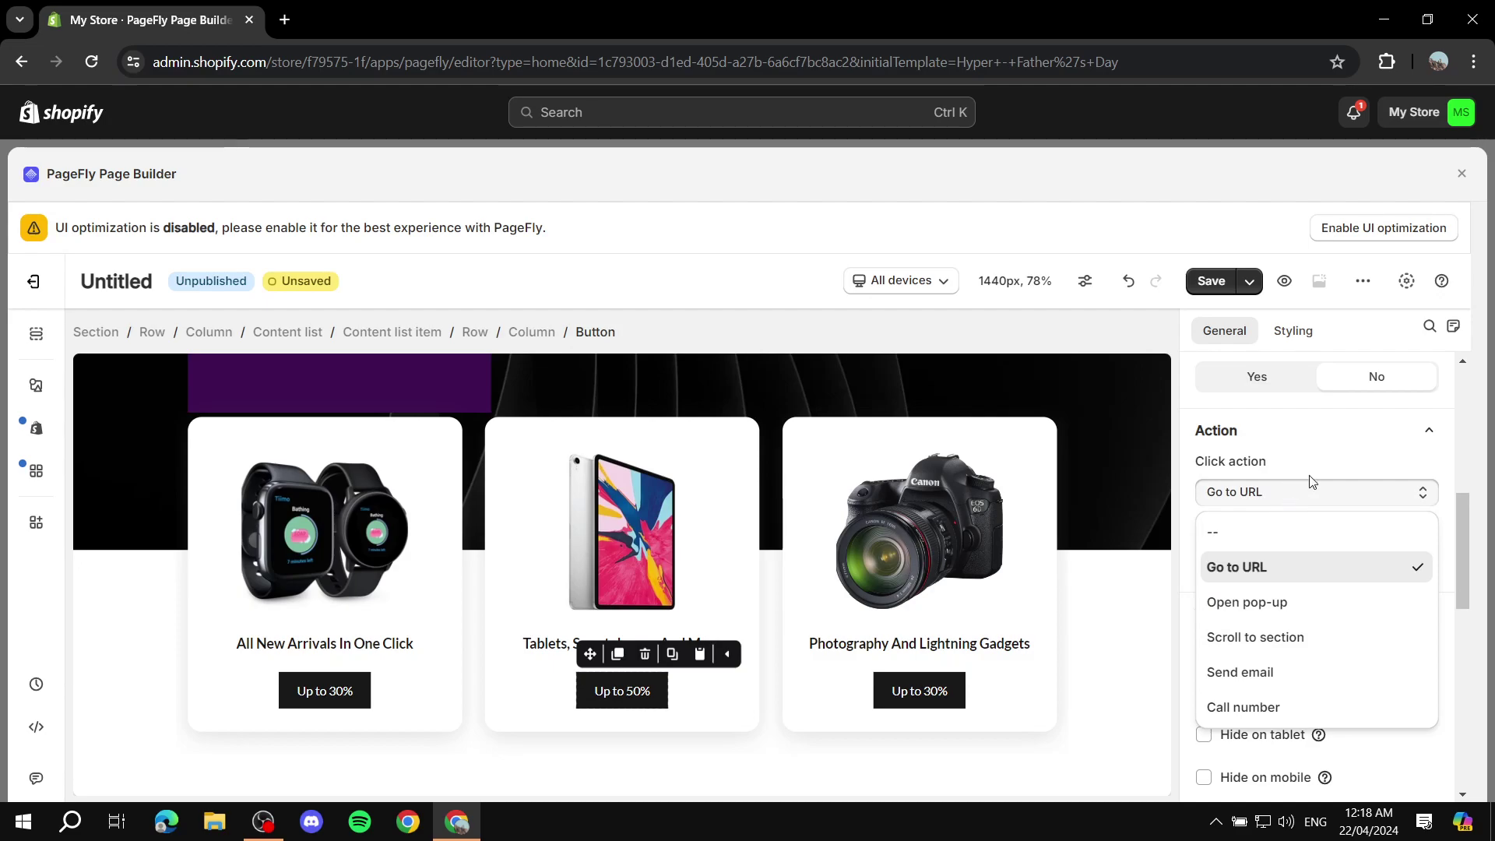
left_click(1256, 569)
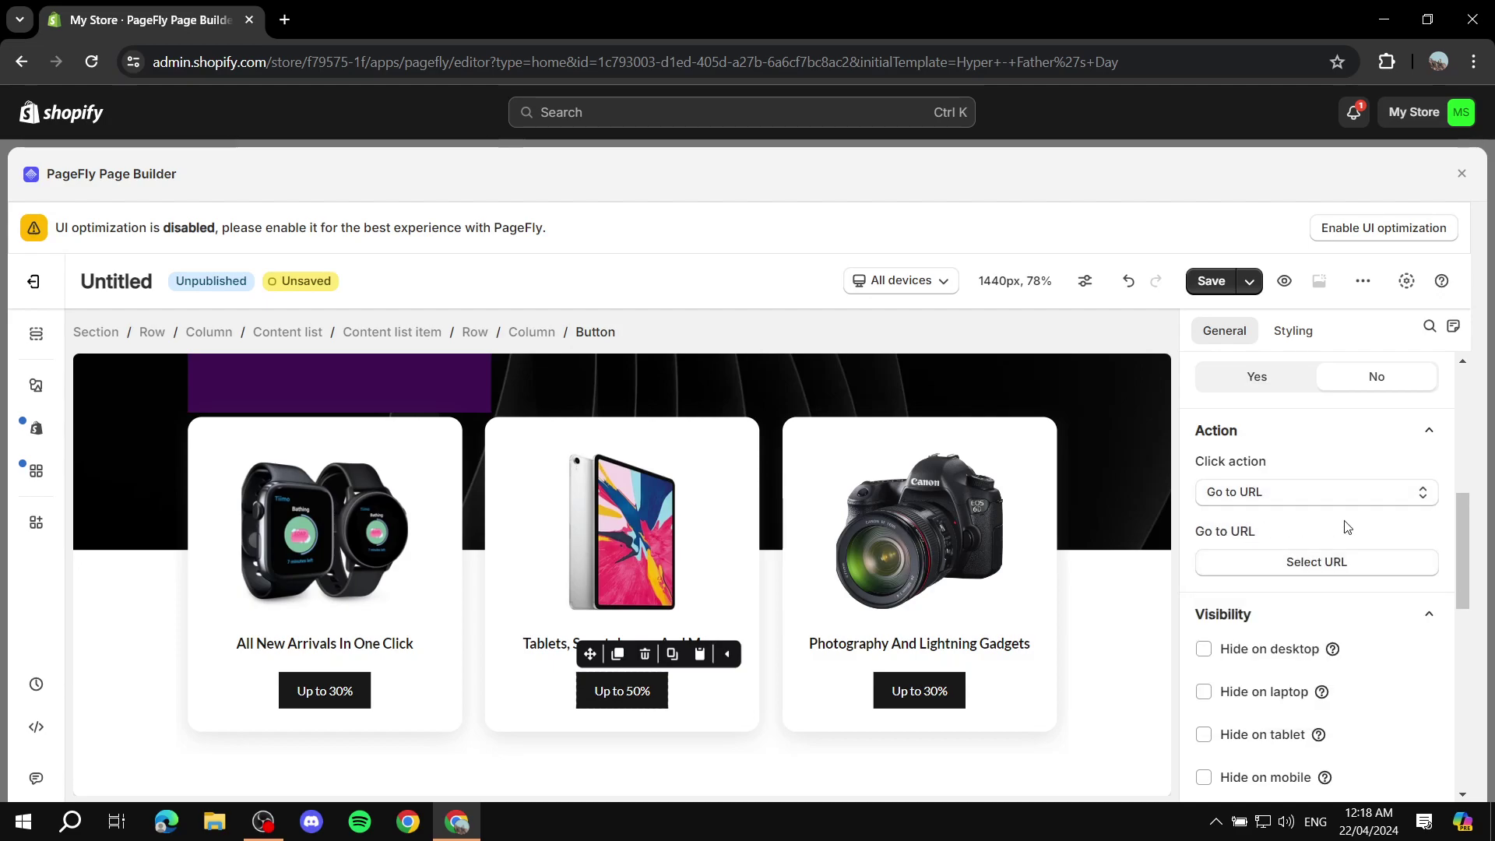
Browse the collections and pages offered as the button's URL target without selecting one
left_click(1367, 562)
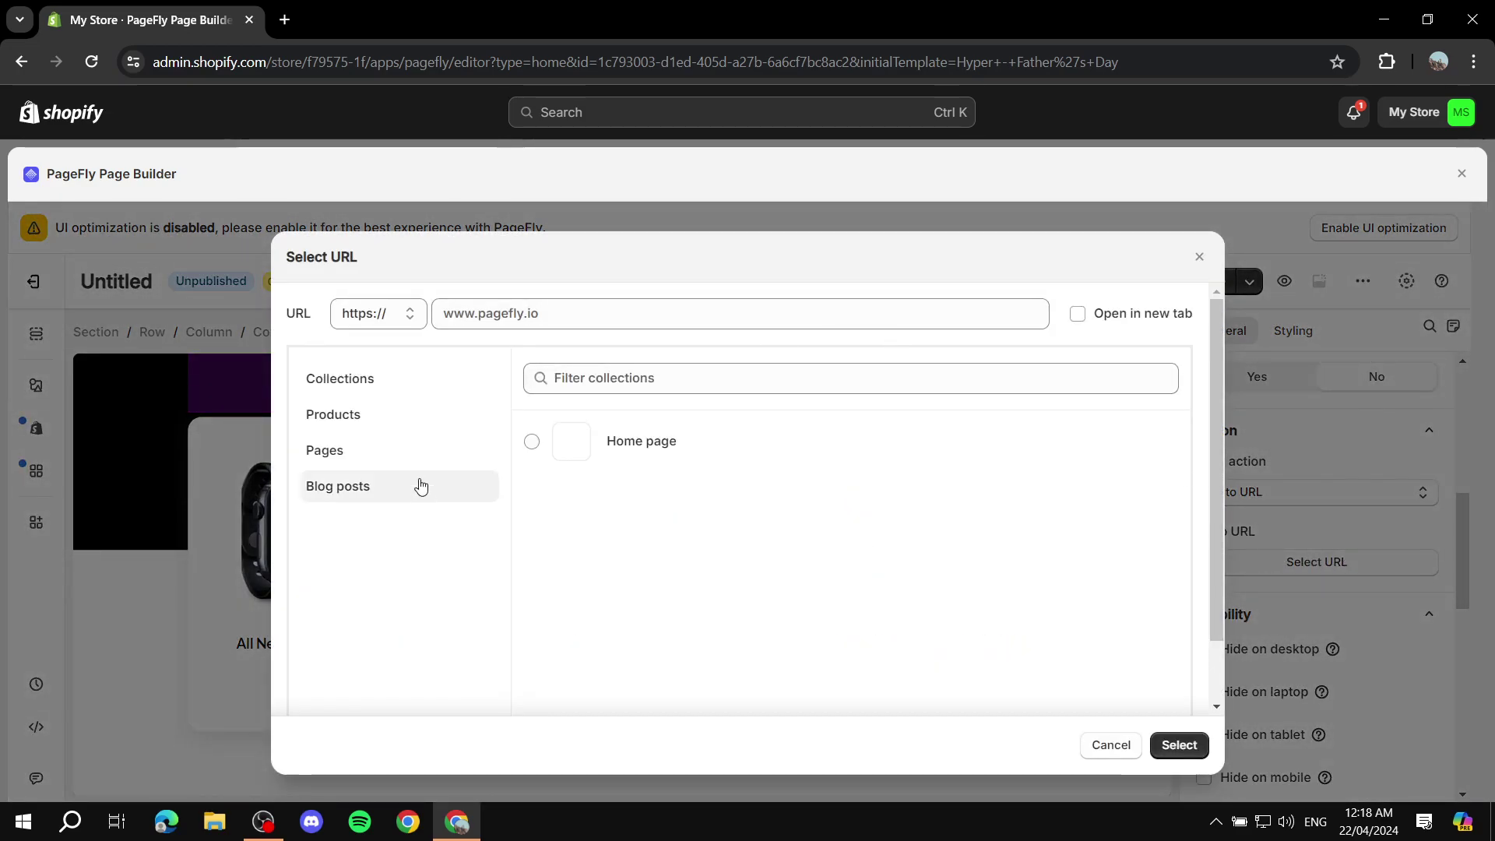
left_click(322, 455)
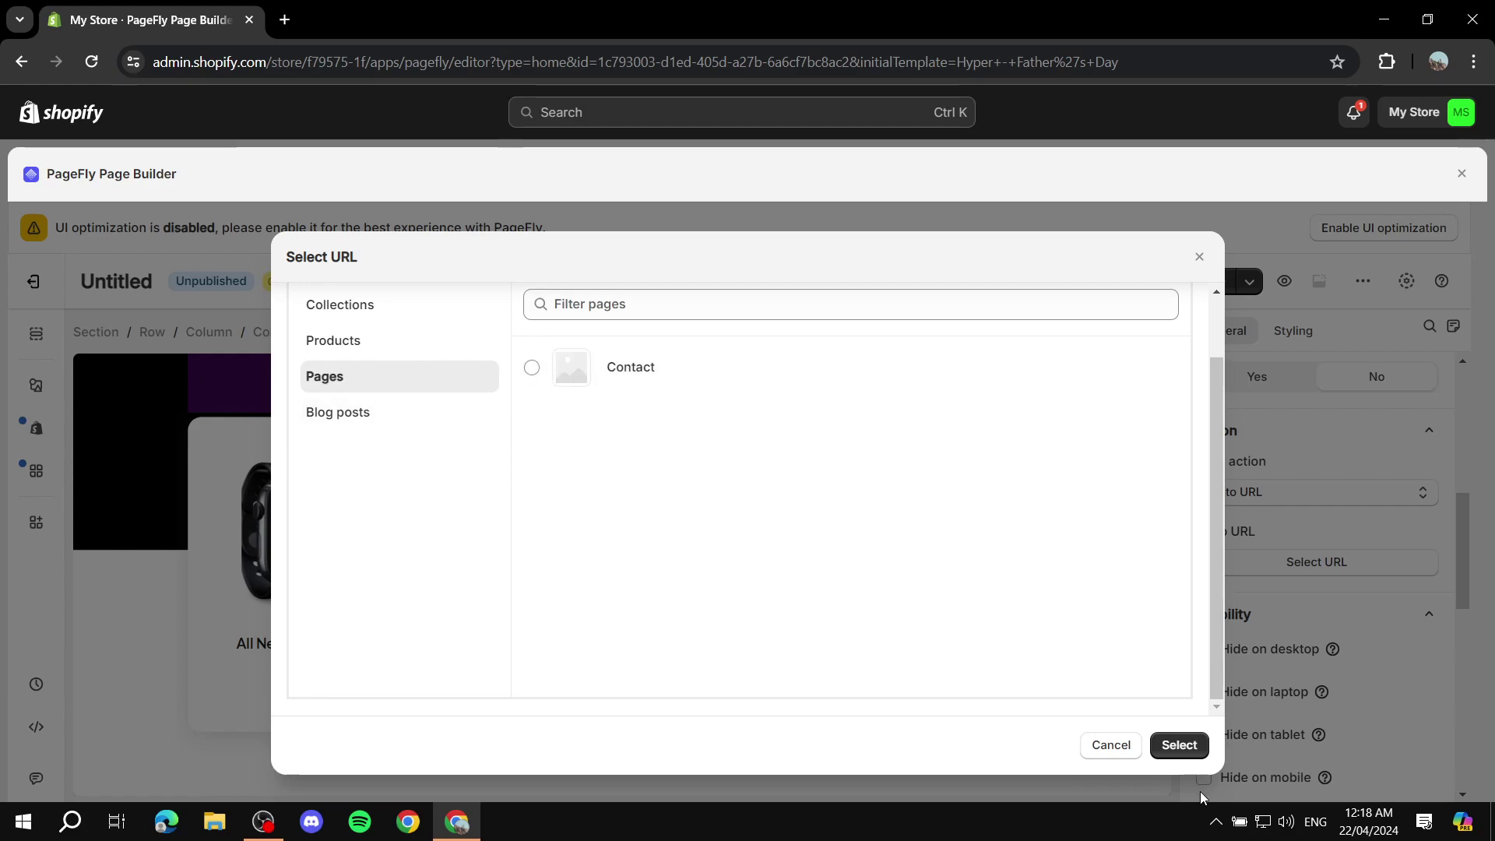
left_click(1115, 735)
scroll(1220, 503, "down", 5)
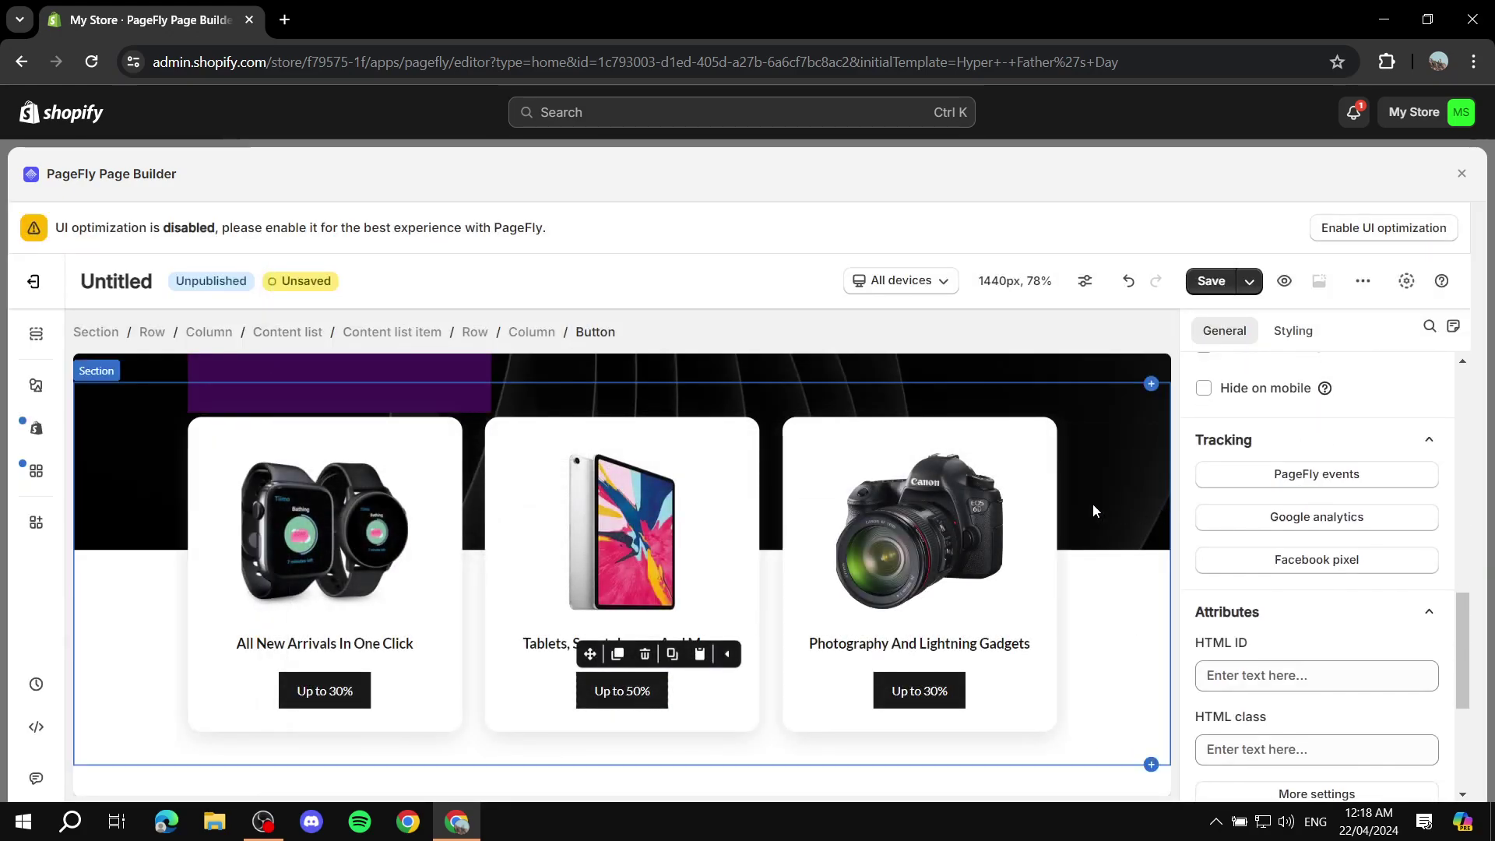
Look over the page from the hero row and product cards down to the Smart Watches section
scroll(1067, 520, "down", 4)
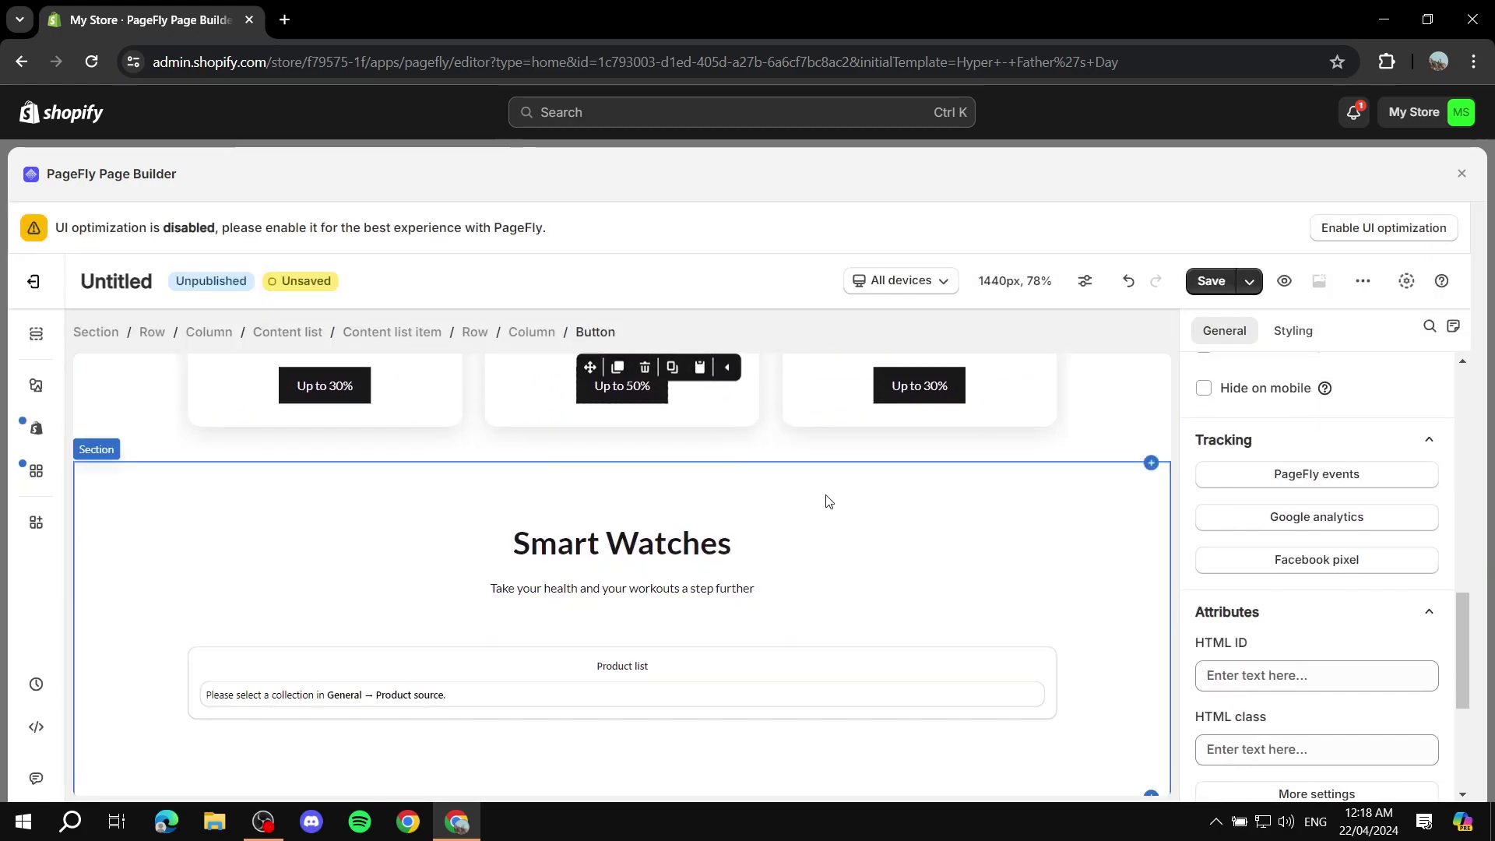
scroll(748, 491, "down", 2)
scroll(772, 490, "up", 1)
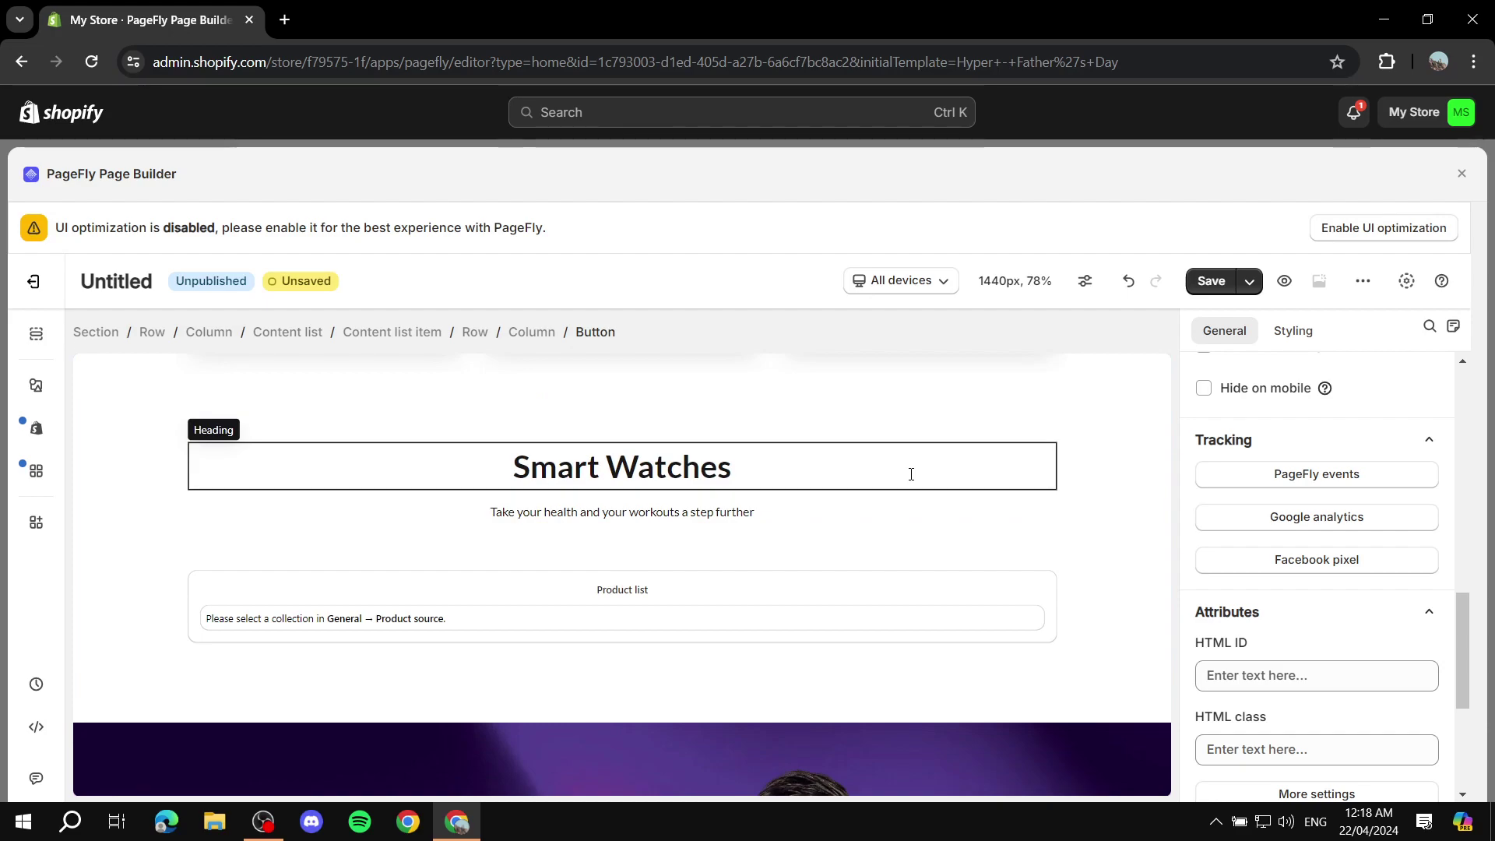
scroll(932, 556, "up", 8)
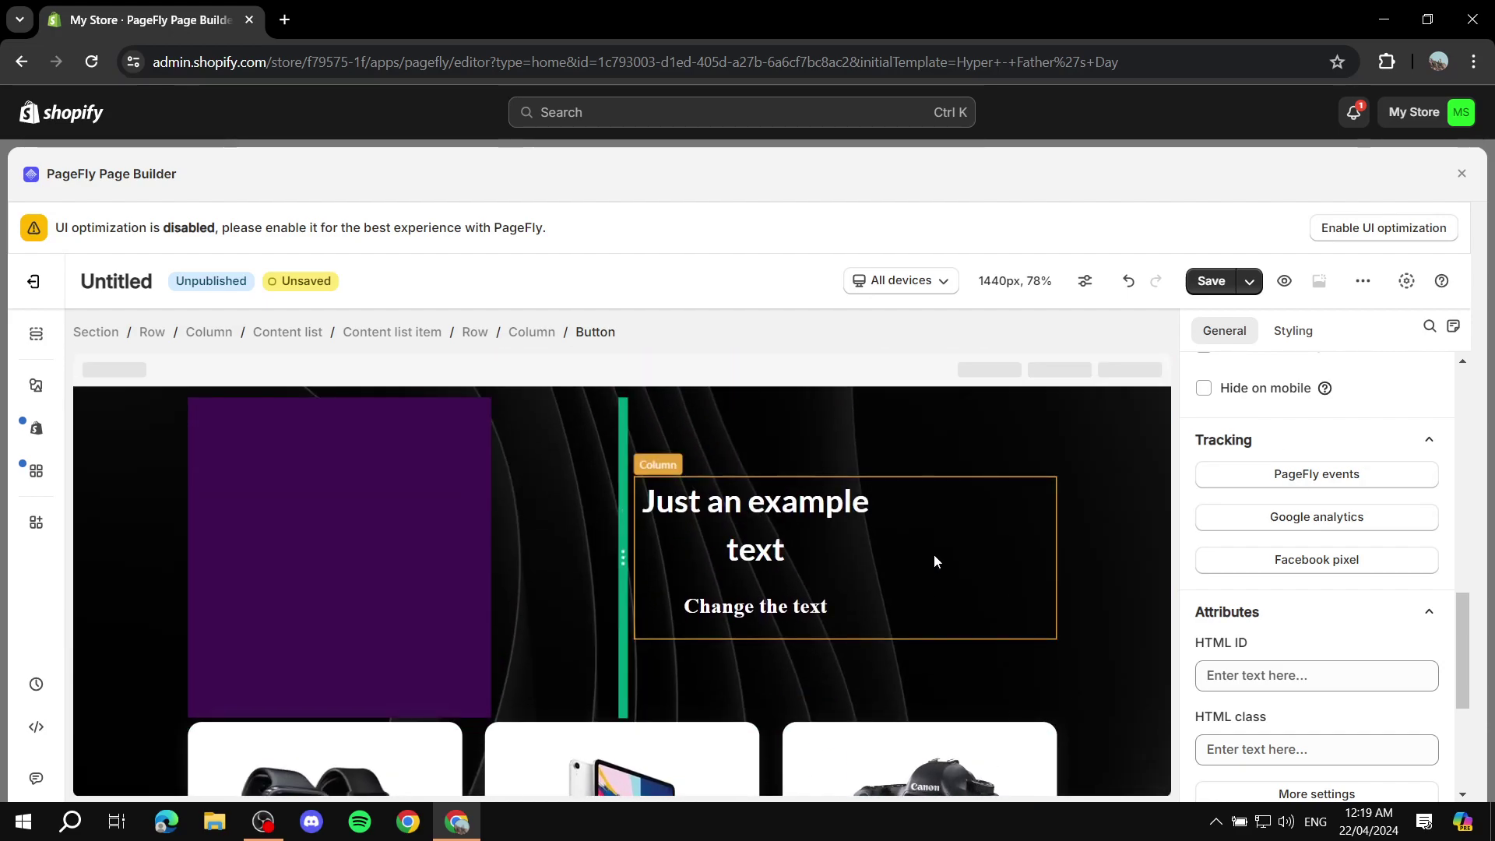
scroll(865, 580, "down", 6)
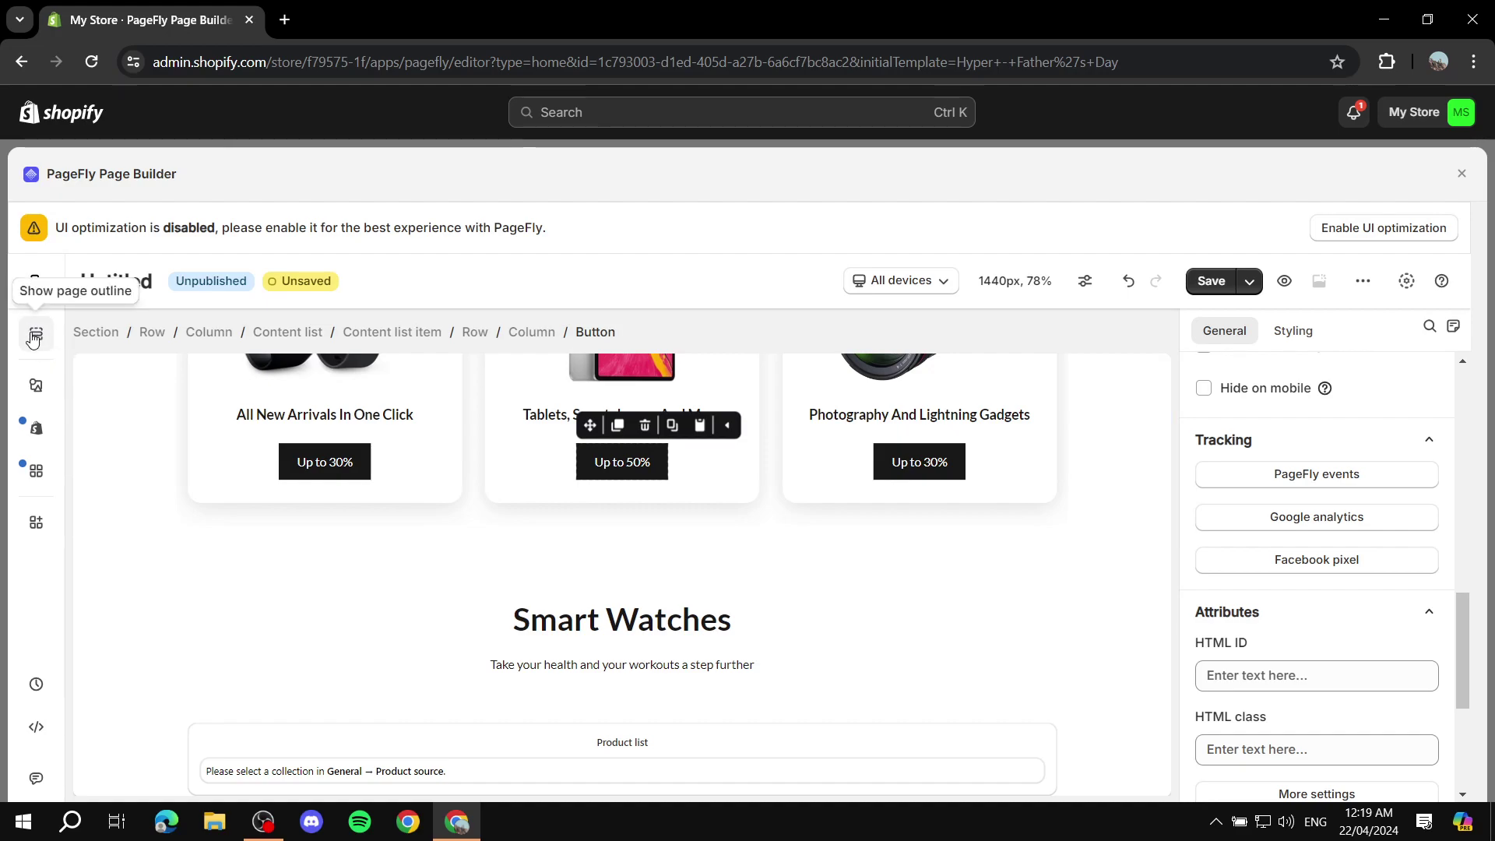
Open the page outline and examine how the sections, rows, columns and elements are nested
left_click(35, 335)
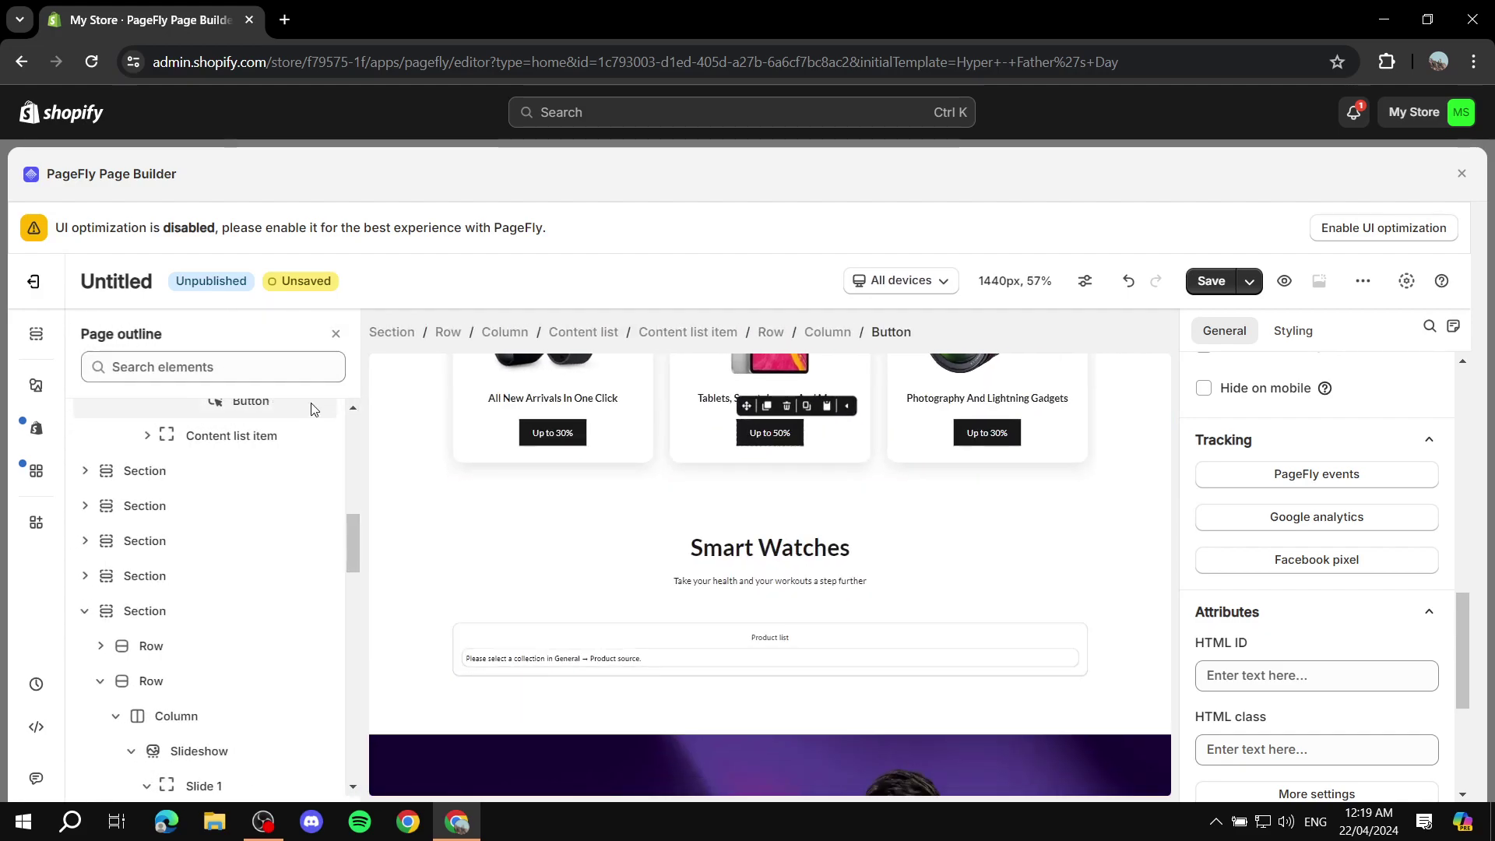
scroll(210, 521, "down", 2)
scroll(164, 561, "down", 5)
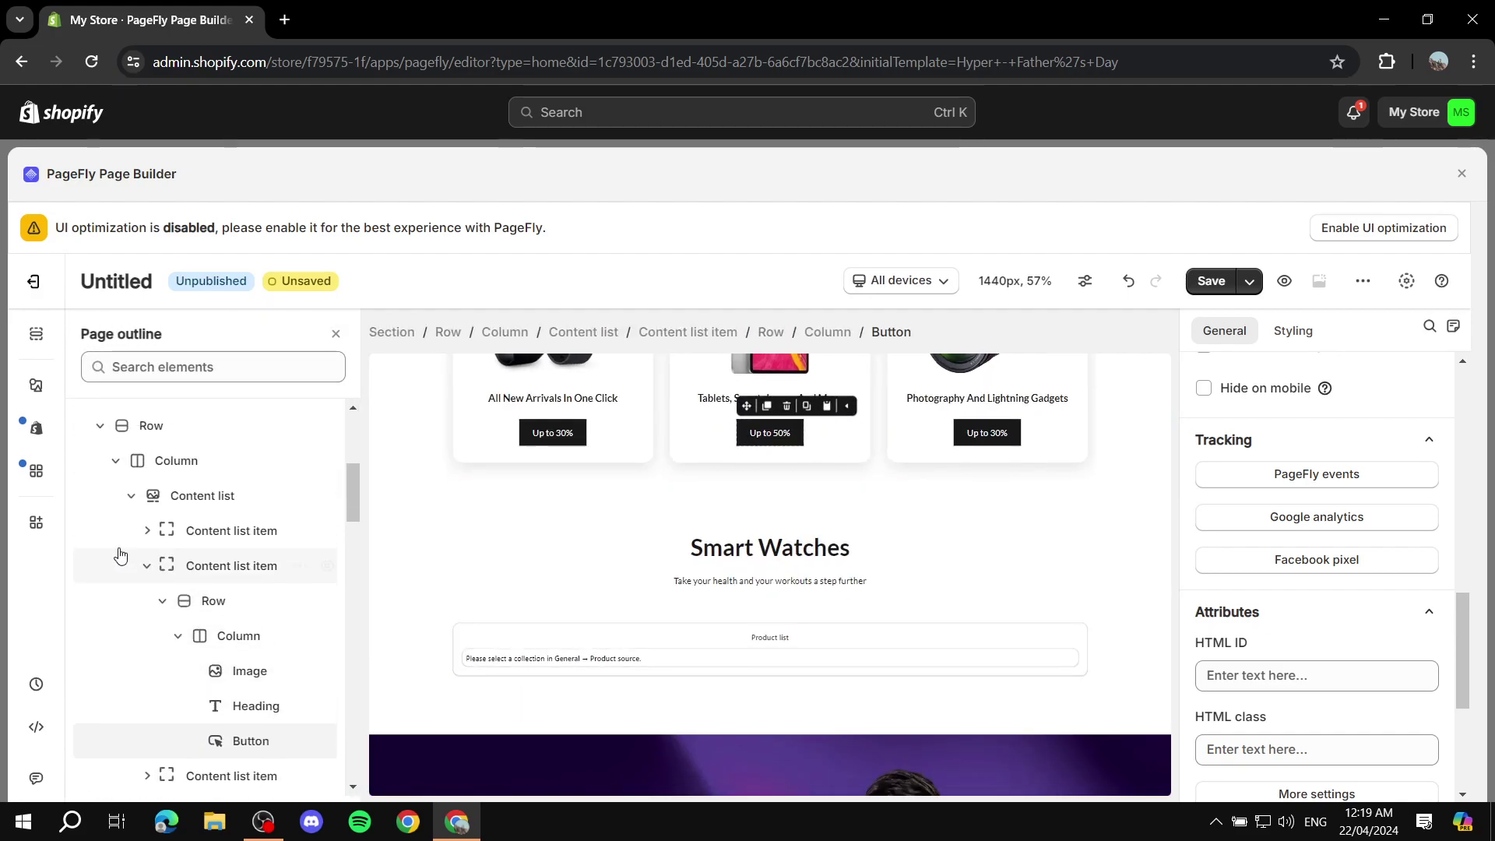
scroll(101, 467, "up", 1)
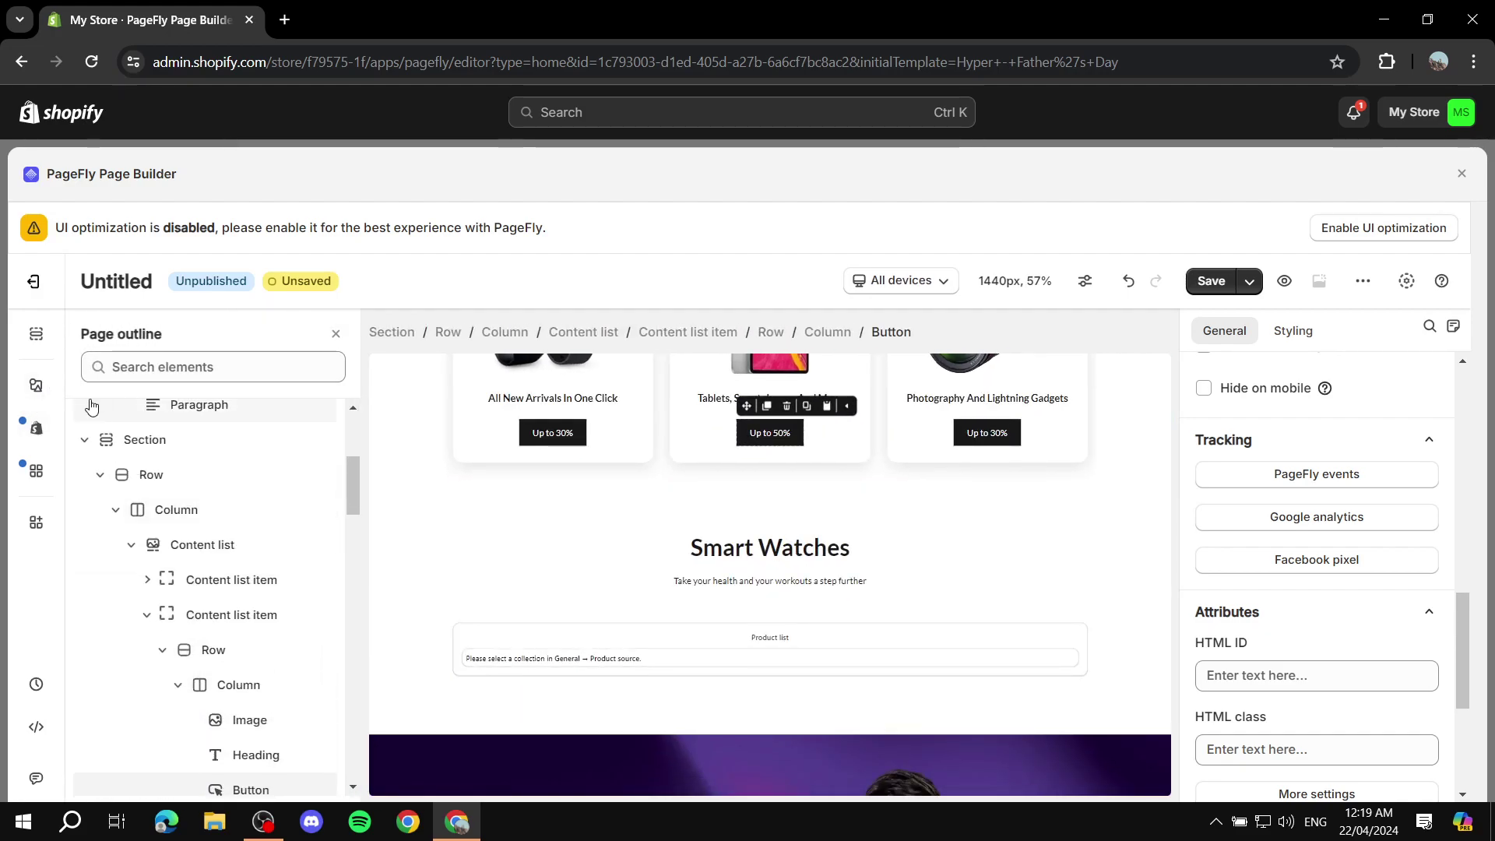
Show the column layouts in the element library and look over the page down to the Digital Camera section
left_click(35, 387)
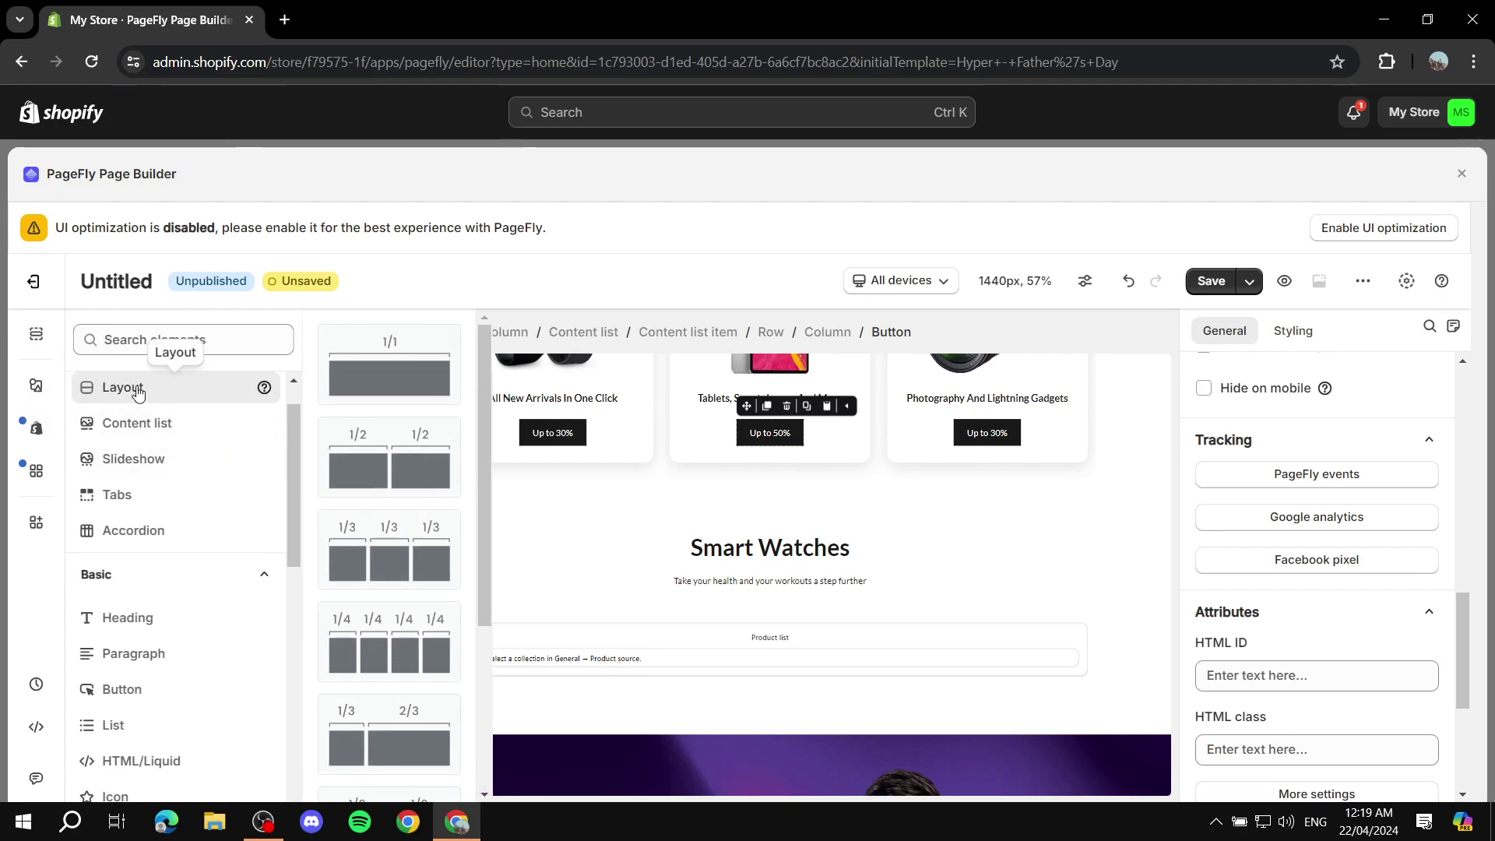
scroll(825, 530, "down", 10)
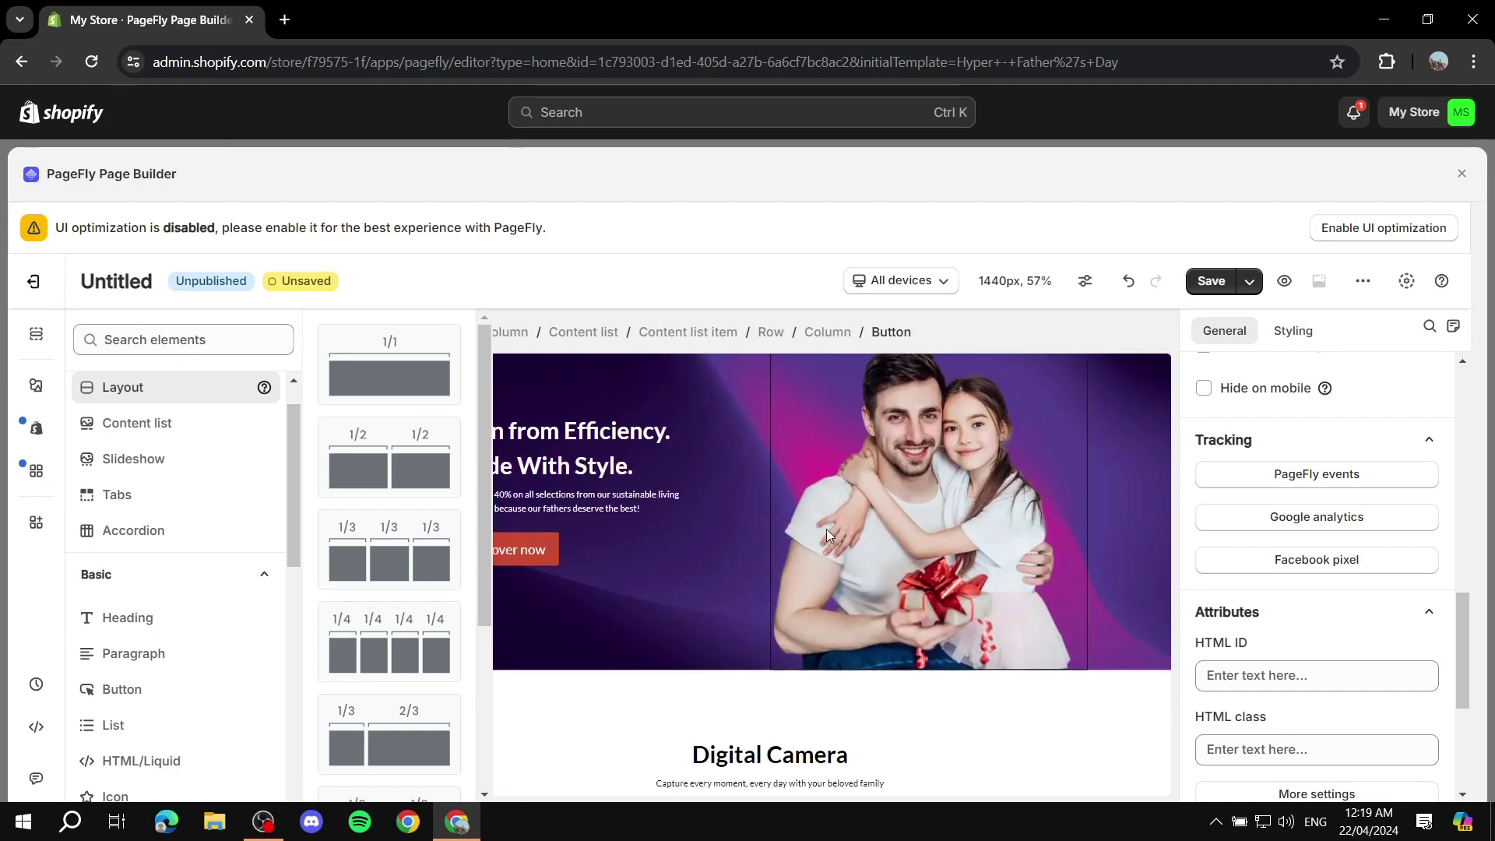
scroll(808, 475, "up", 2)
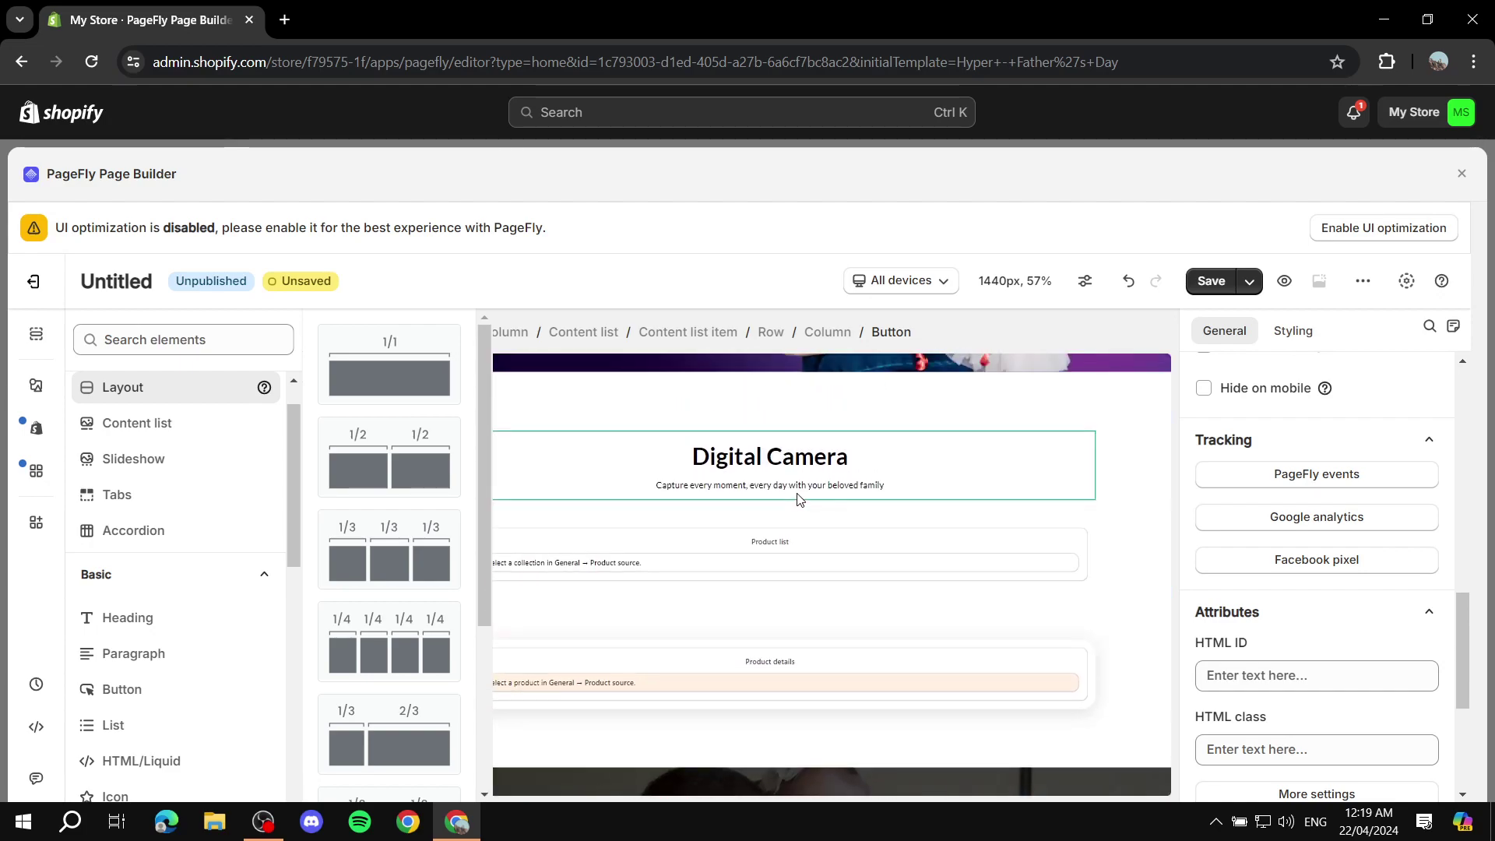
Delete the product list below the Digital Camera heading and its tagline
left_click(823, 555)
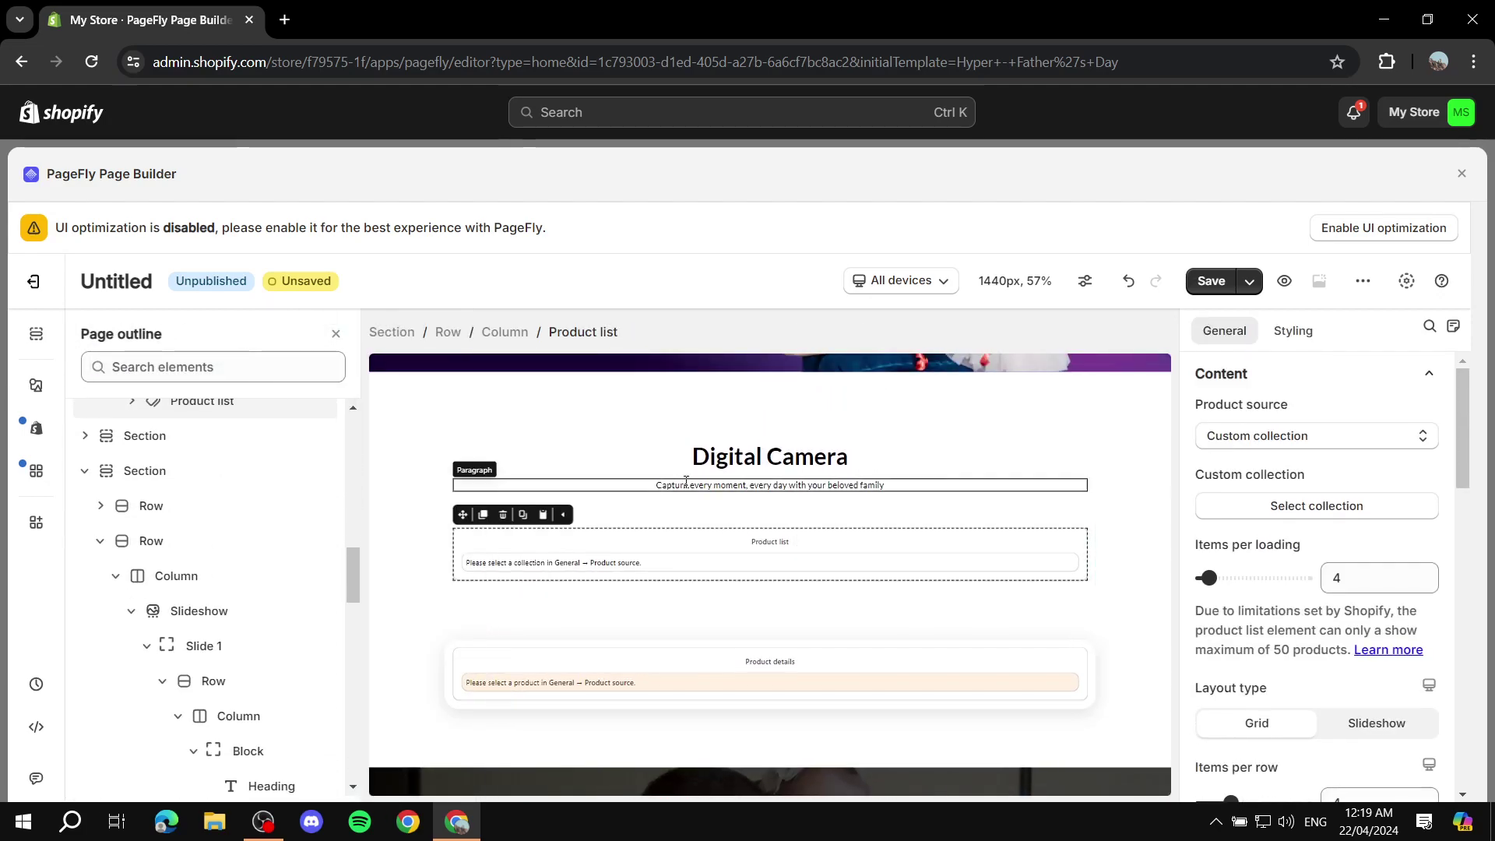
scroll(701, 623, "up", 3)
scroll(644, 672, "down", 1)
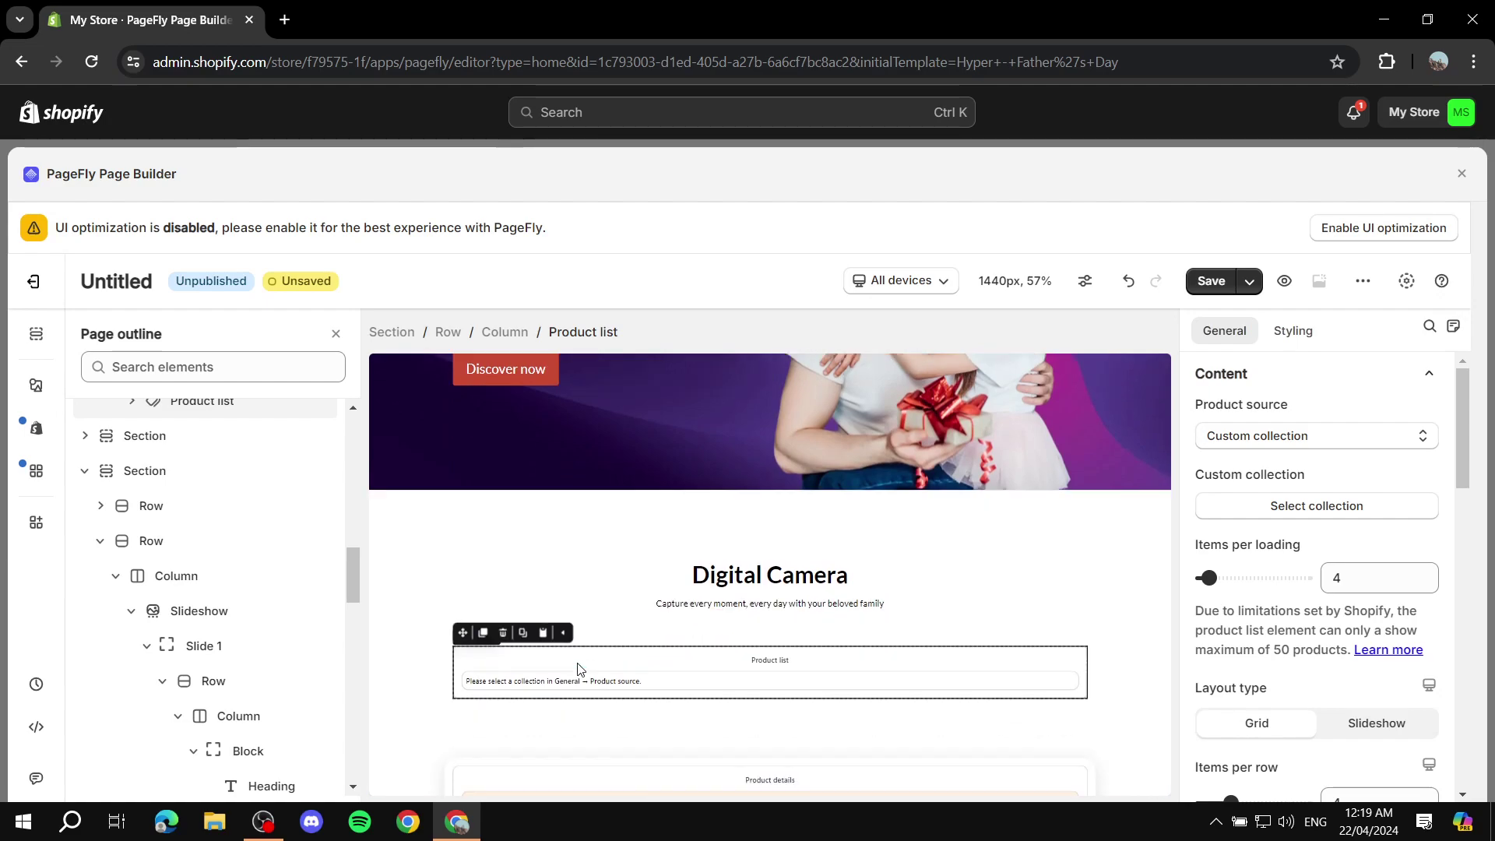
left_click(503, 626)
Try to delete the Digital Camera heading, and delete the "Capture every moment" paragraph below it
left_click(754, 568)
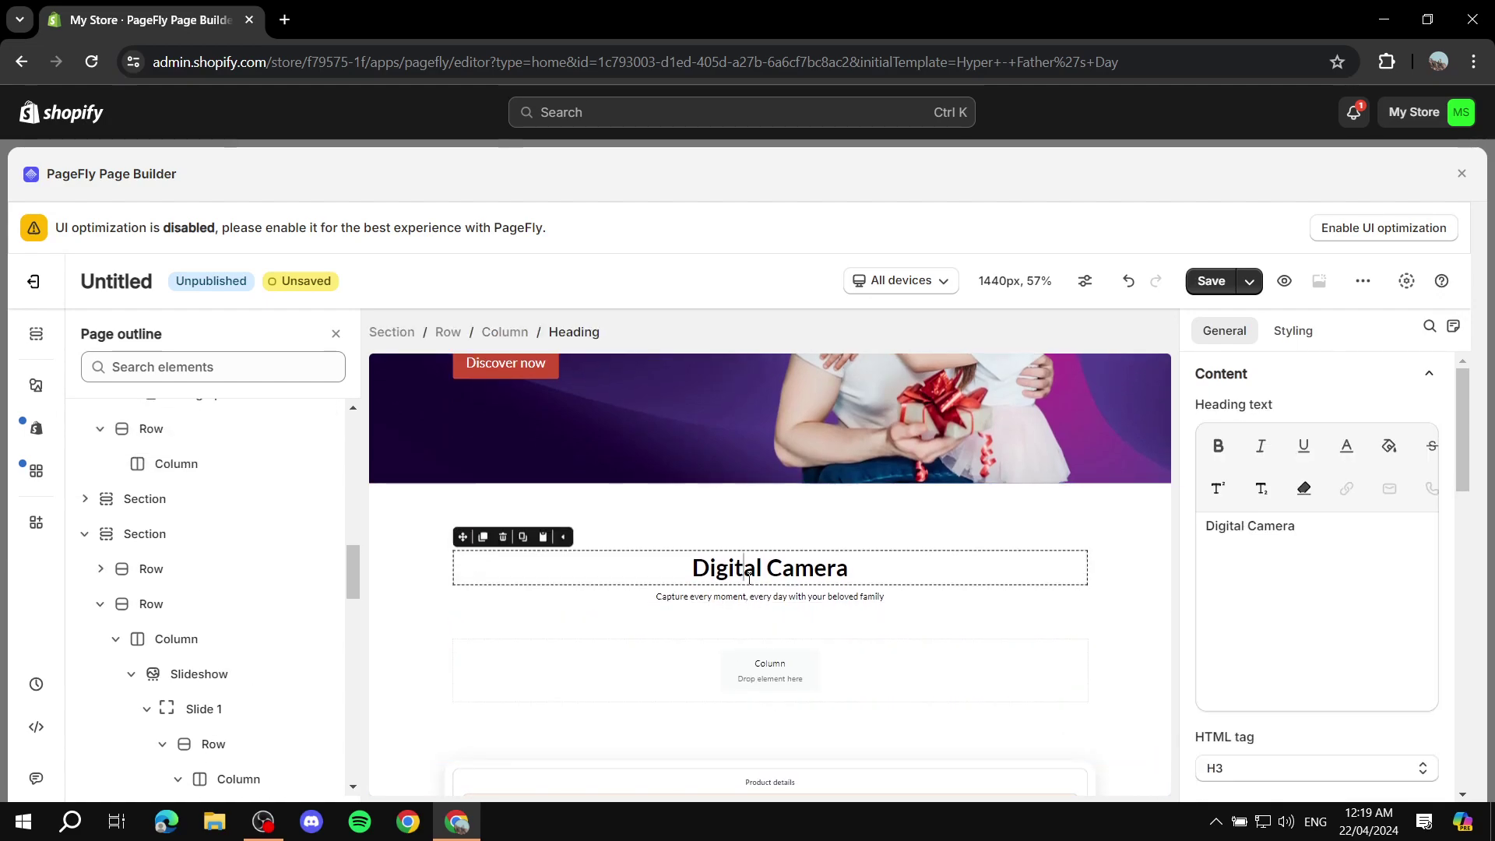
key("BackSpace")
key("Delete")
left_click(761, 595)
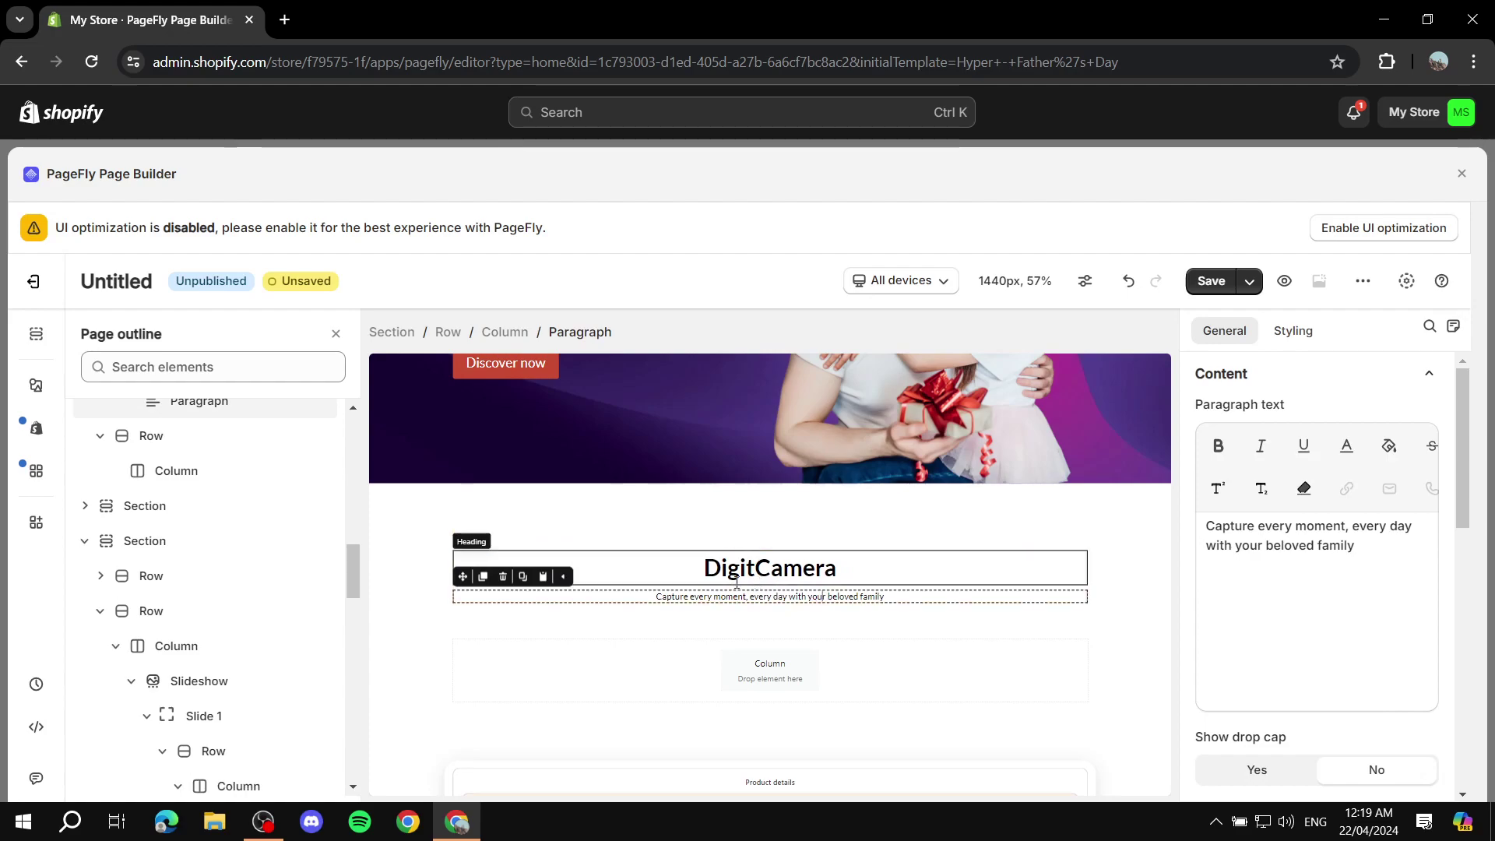
left_click(503, 583)
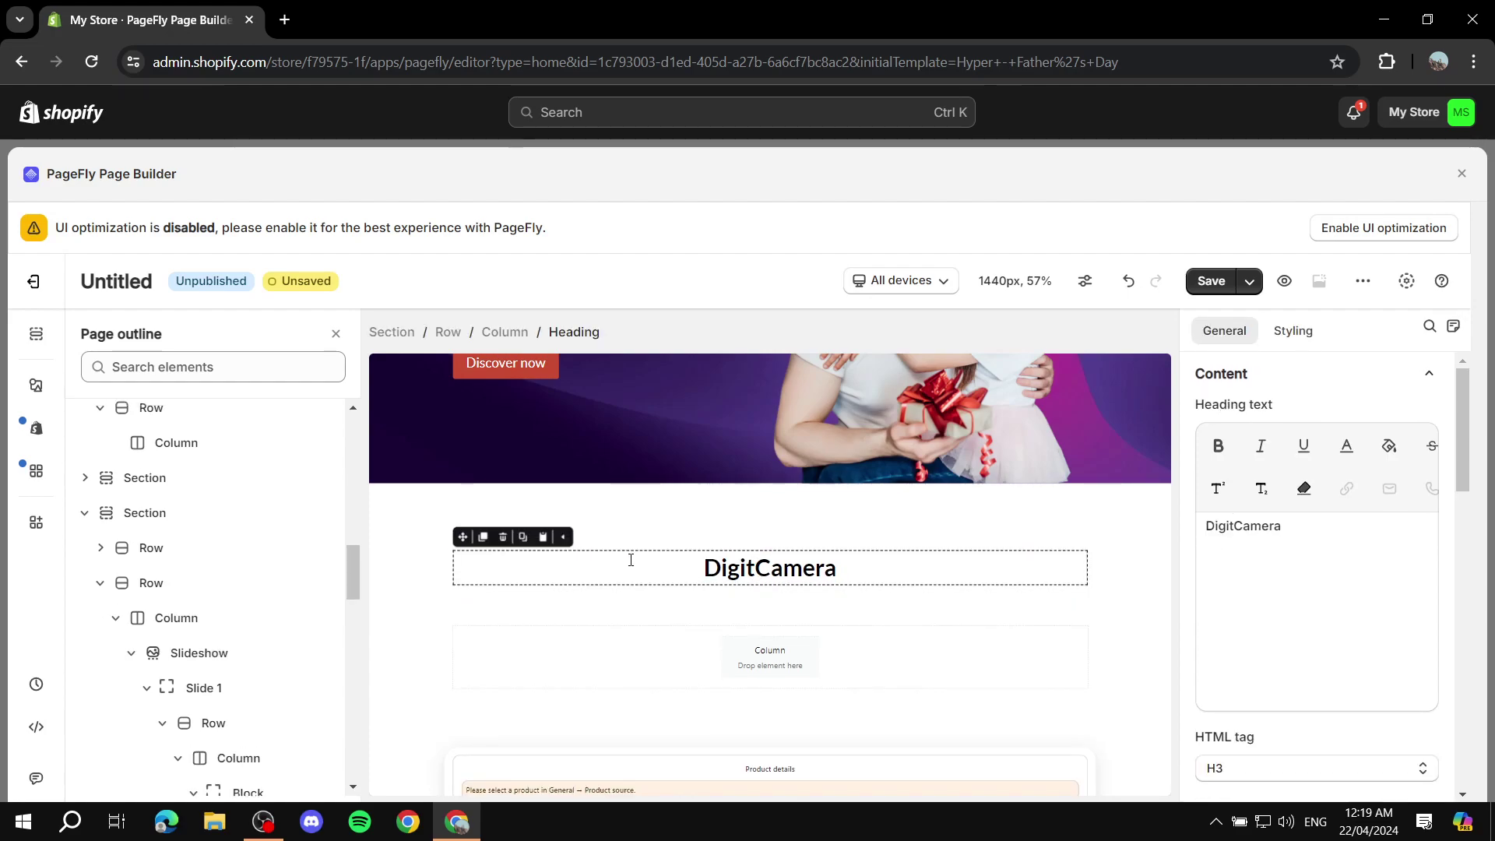
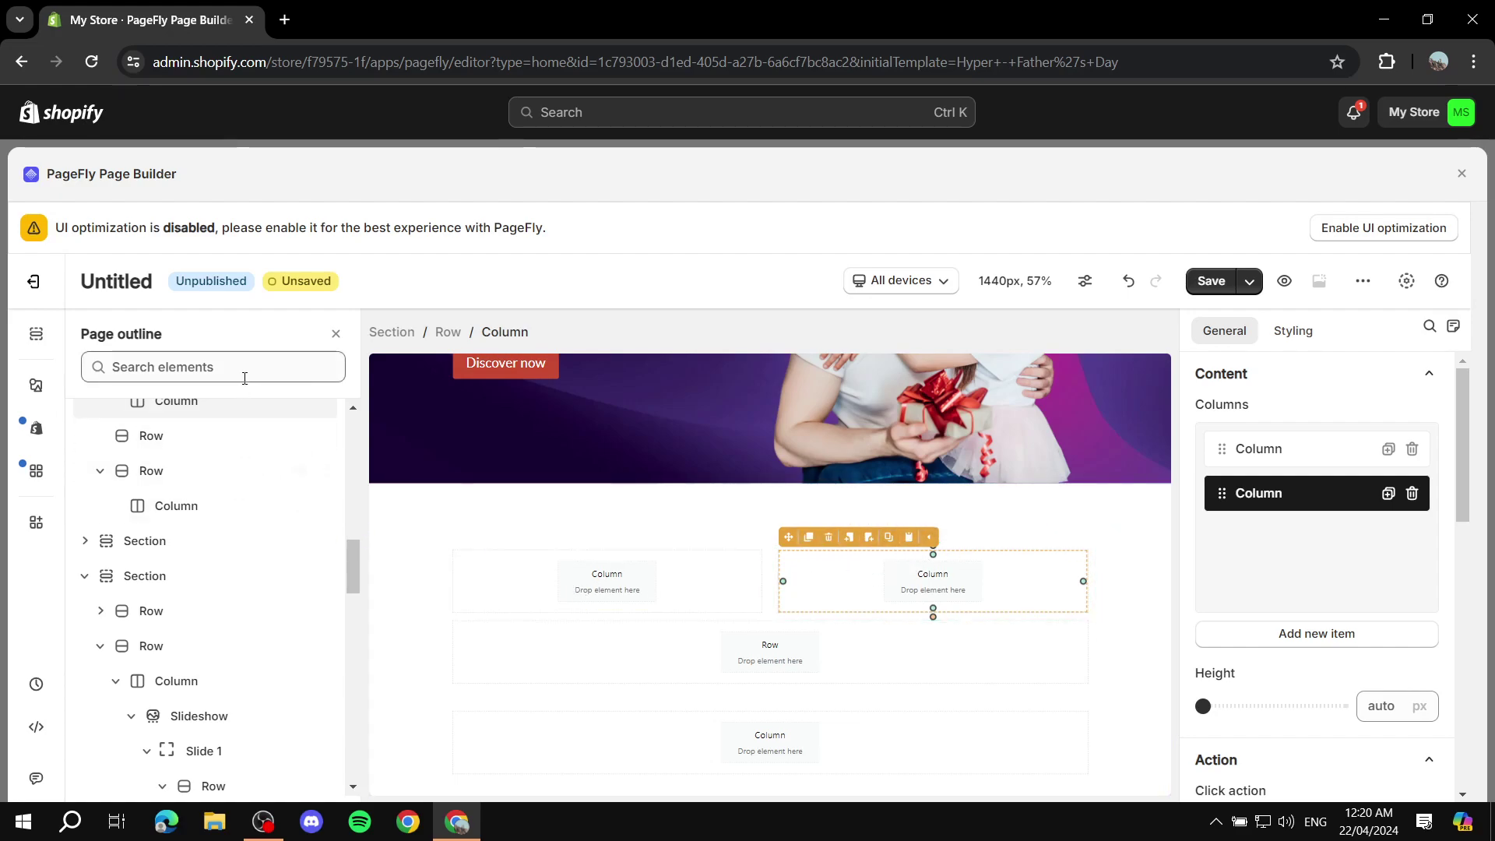
Find the Image element in the element library and place a wide image in the first column of the new two-column row
left_click(35, 387)
scroll(142, 420, "down", 1)
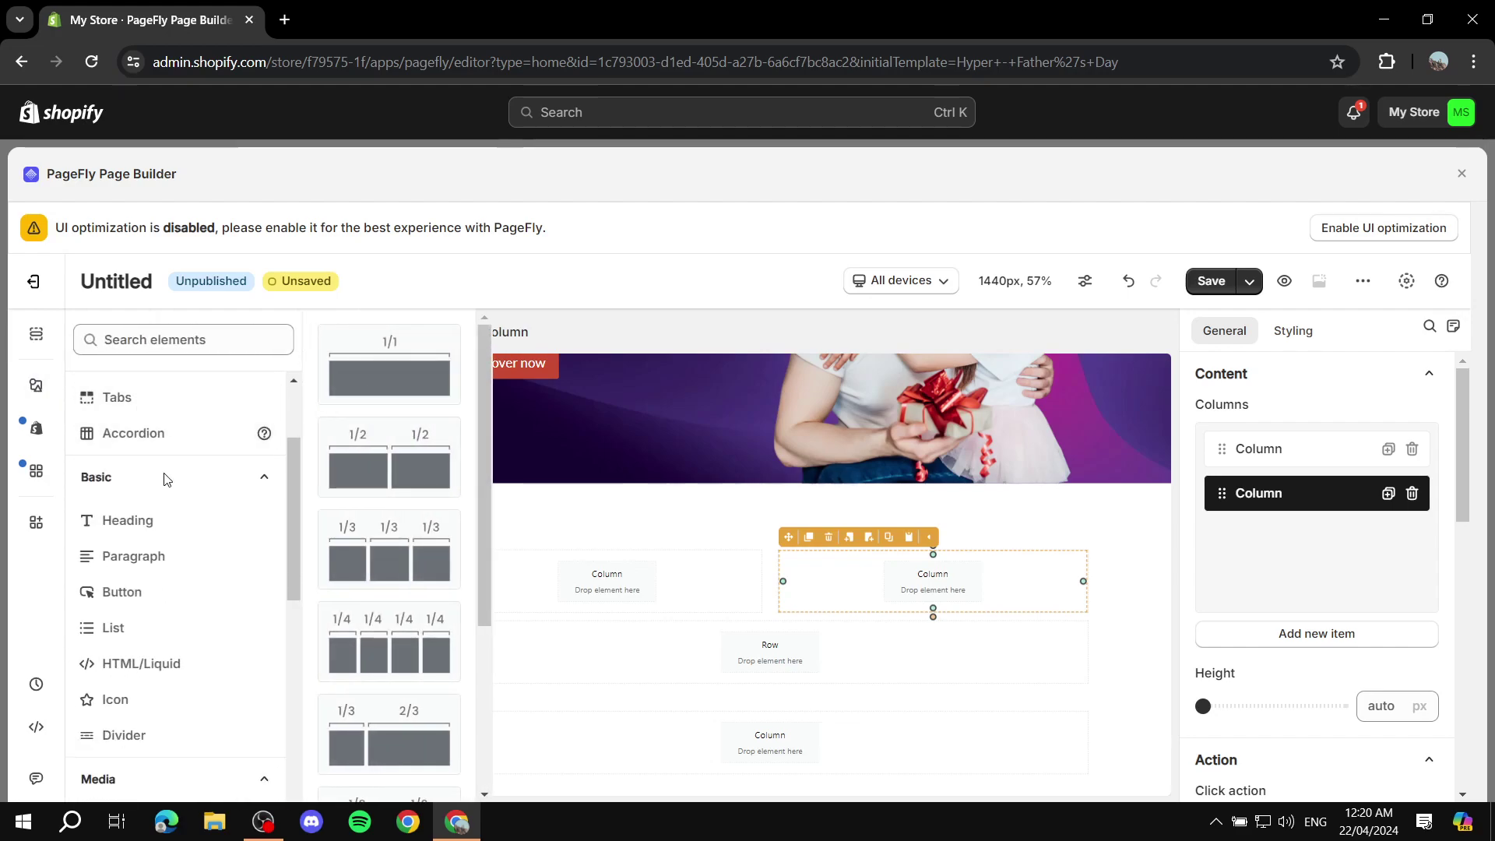
scroll(164, 478, "down", 3)
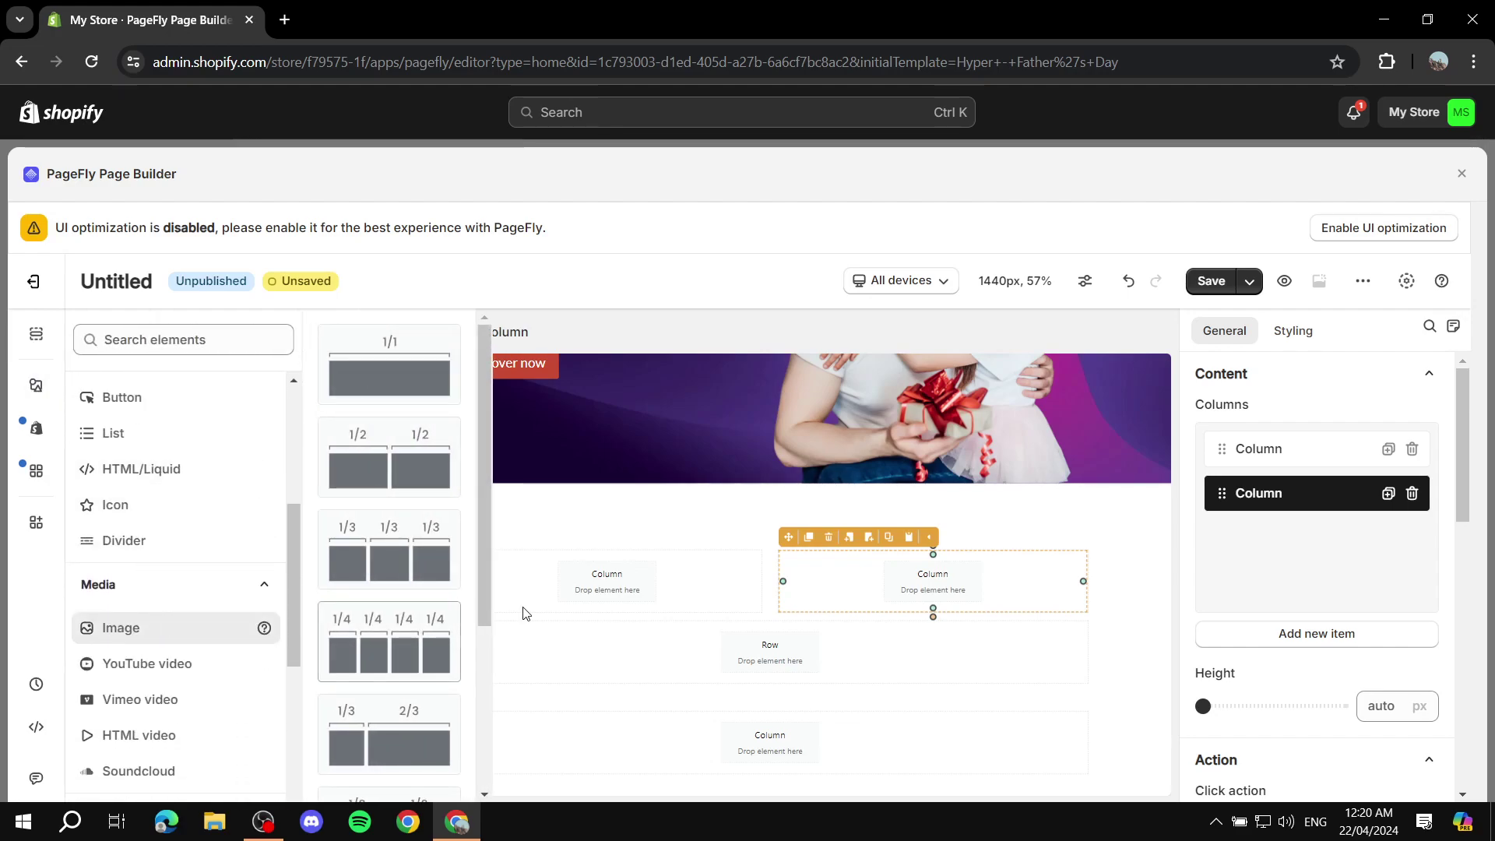
scroll(128, 400, "down", 3)
mouse_move(128, 399)
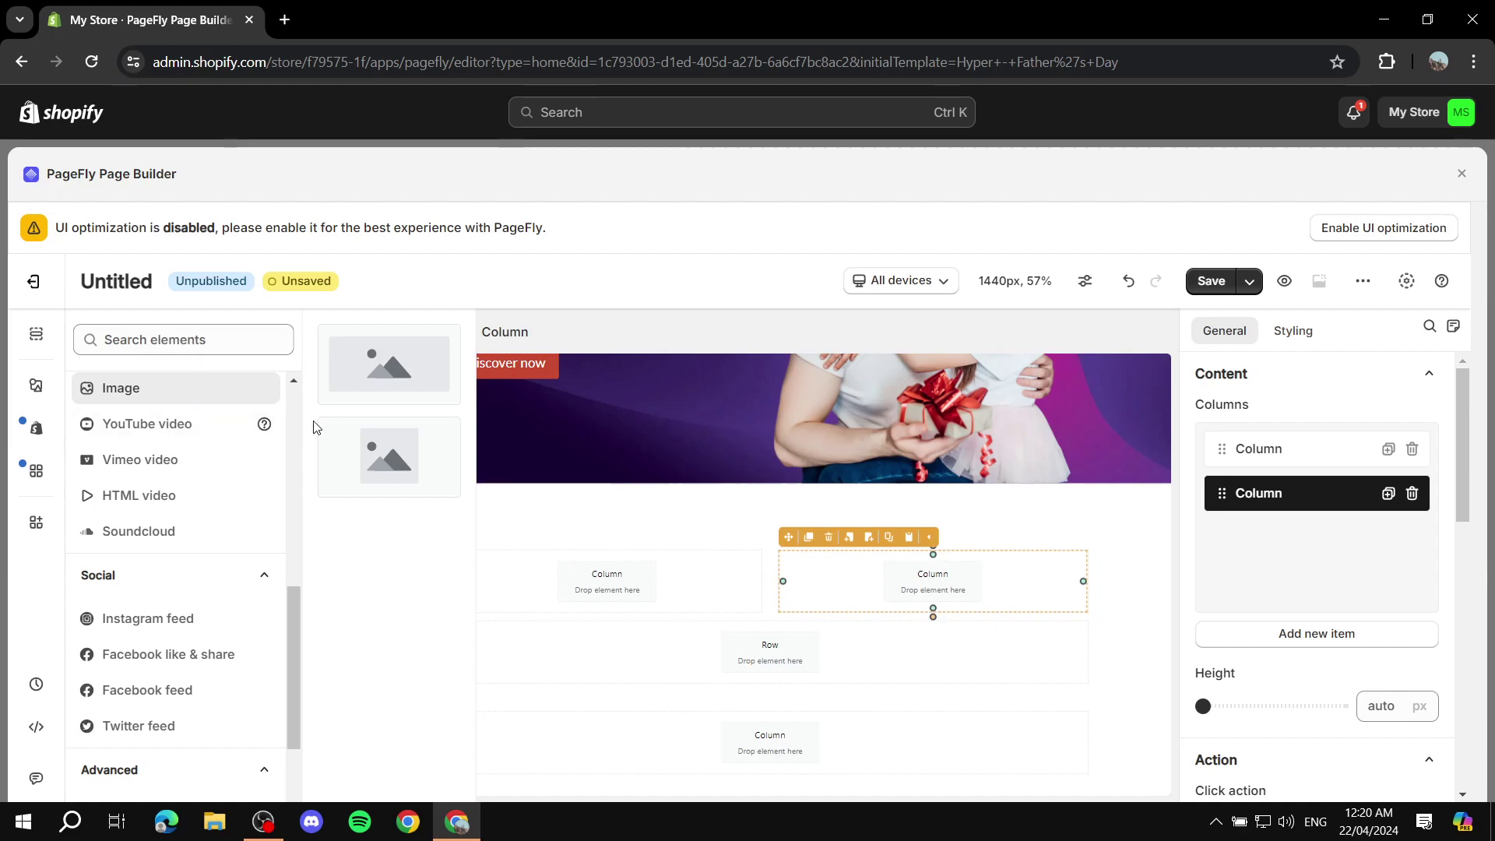
scroll(124, 468, "up", 1)
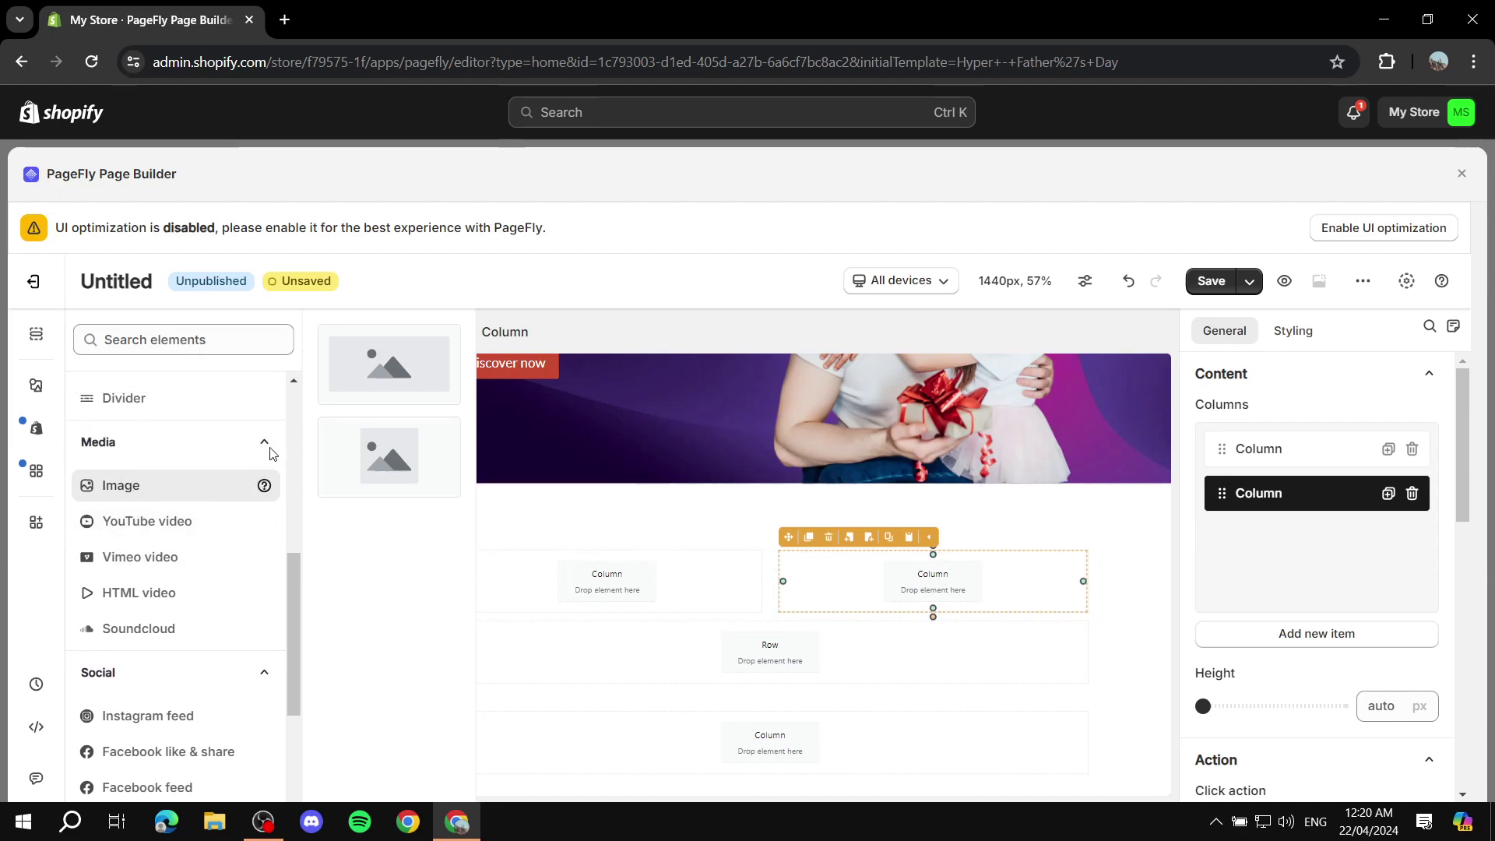
left_click(704, 517)
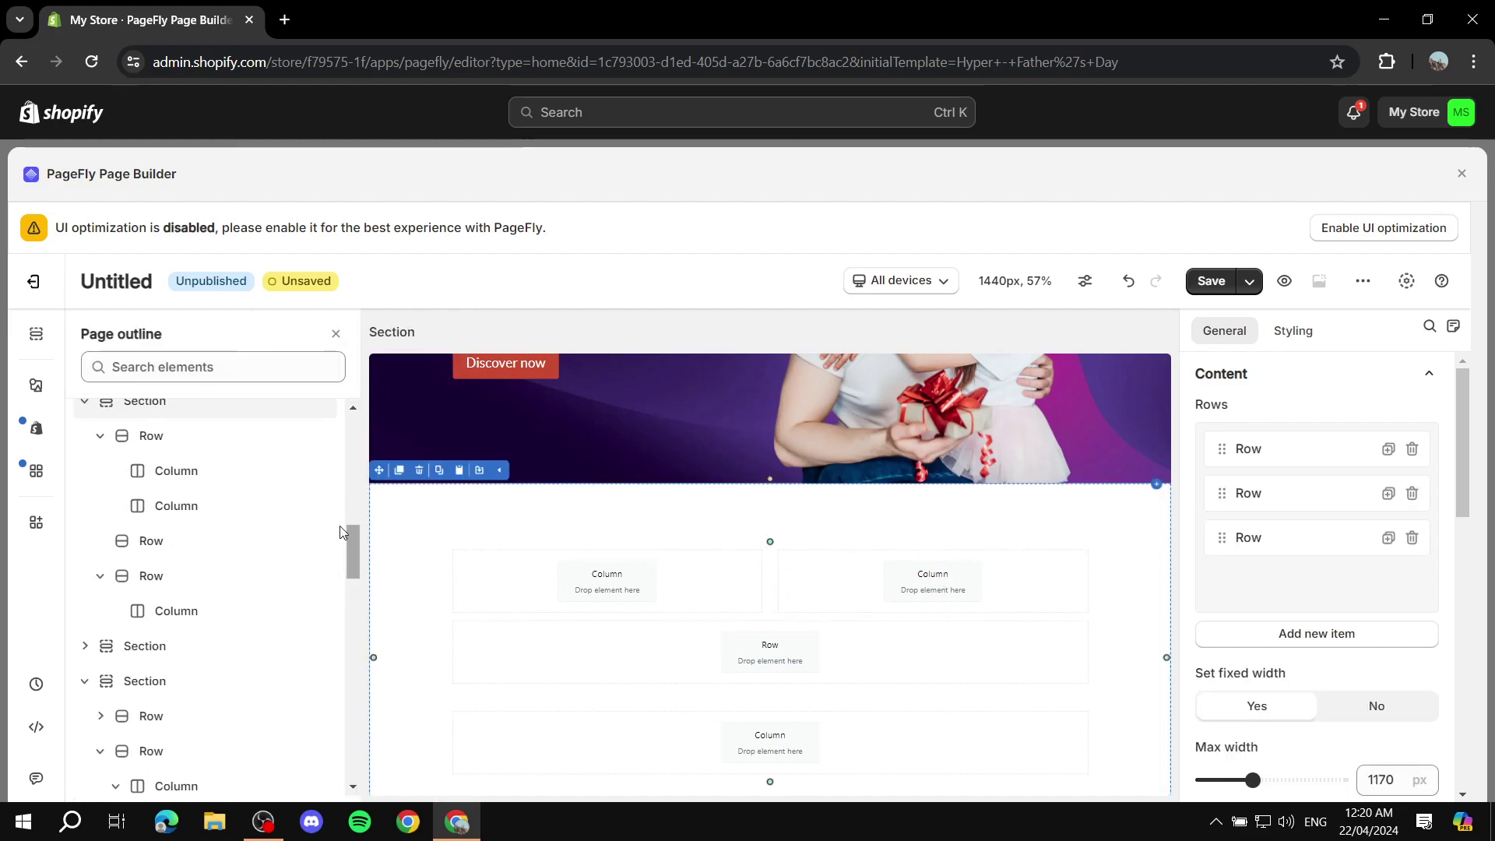
left_click(333, 337)
left_click(35, 384)
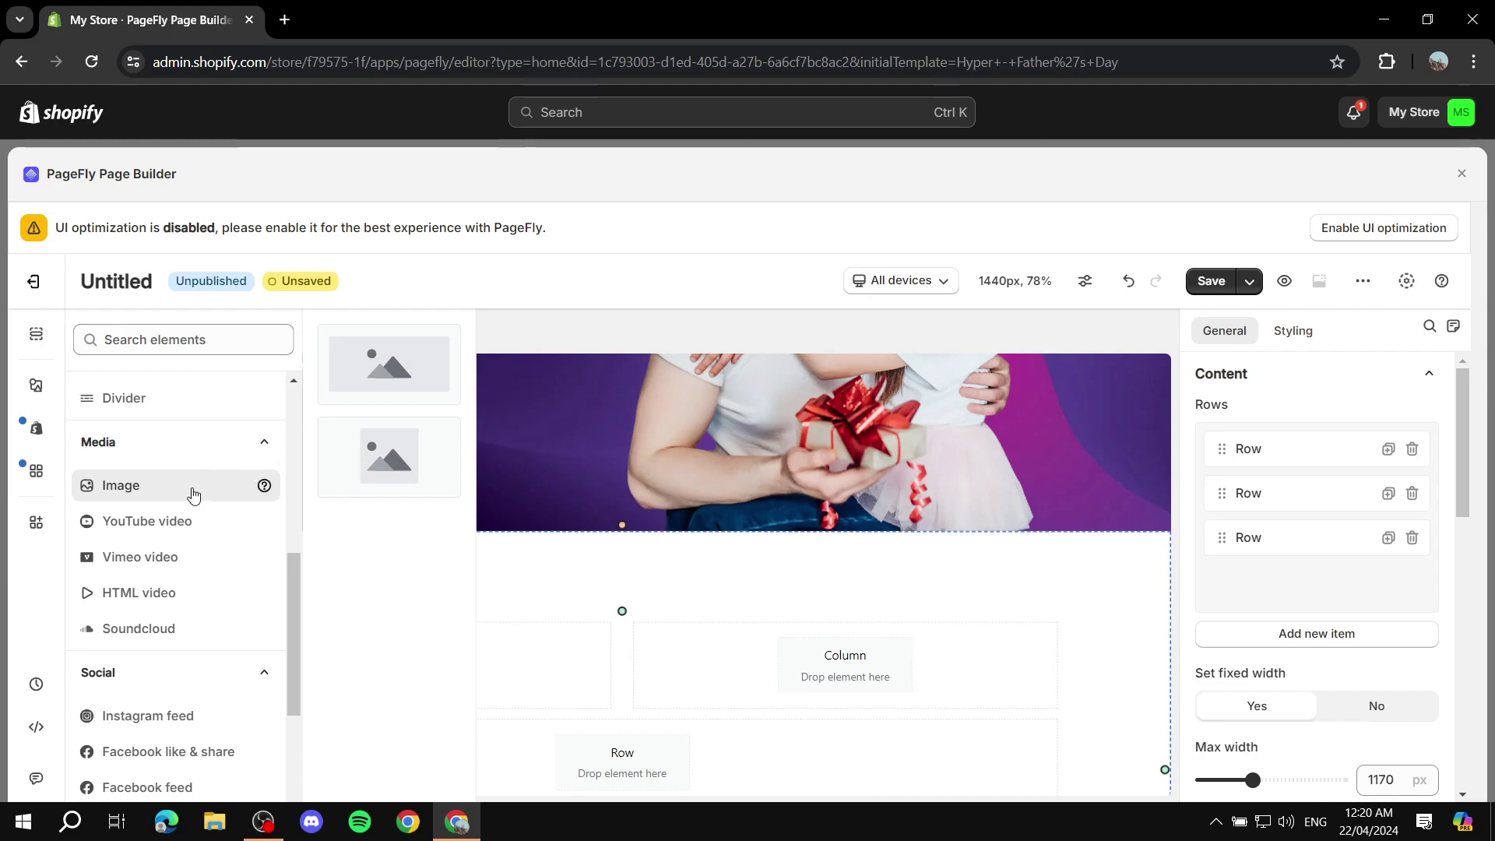
left_click_drag(399, 369, 367, 652)
scroll(605, 635, "down", 2)
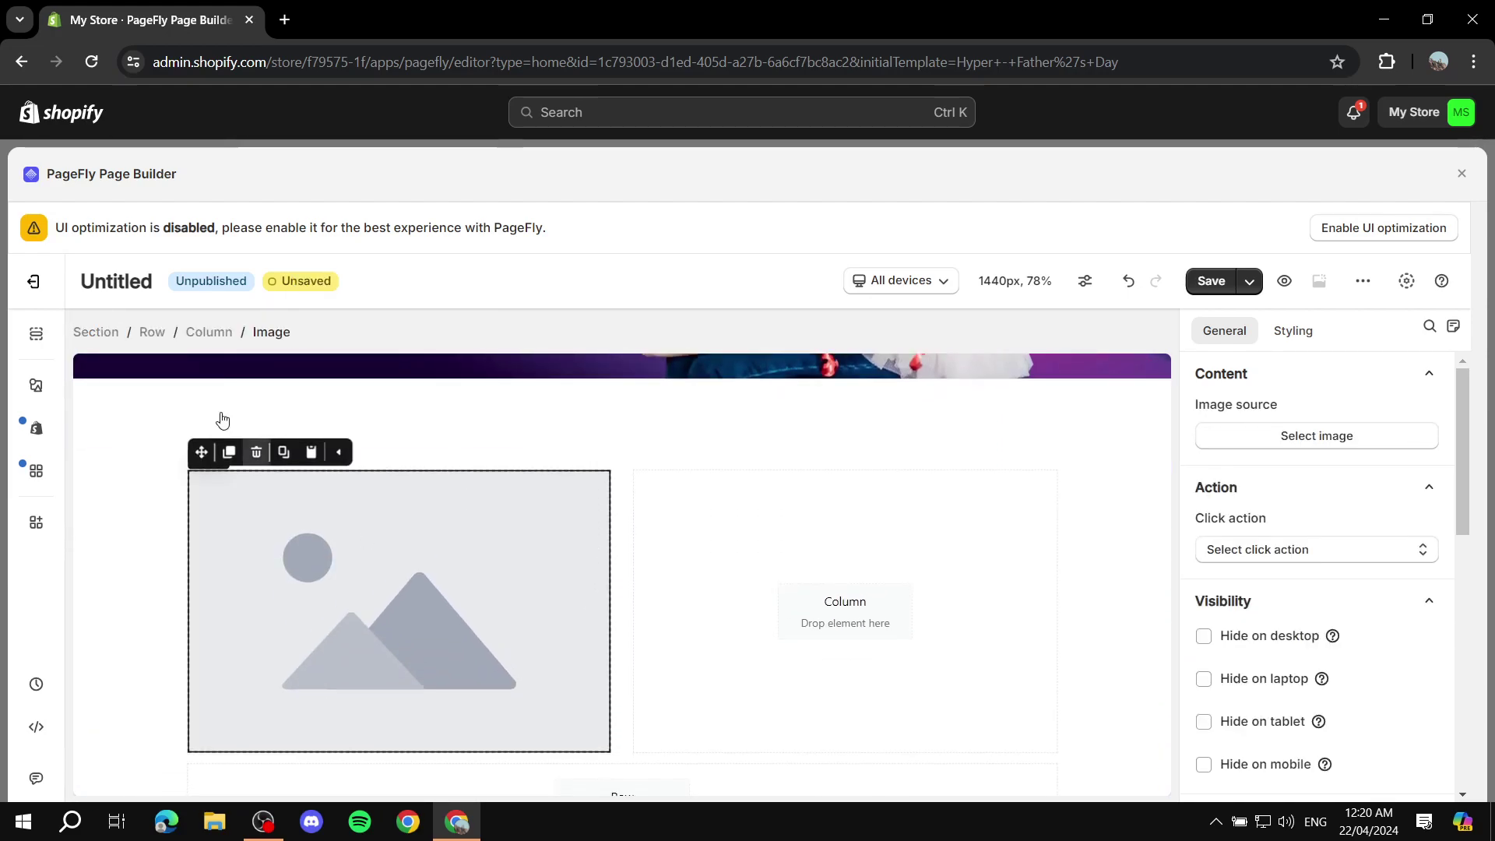
Place a second wide image element in the empty second column of the same row
left_click(36, 385)
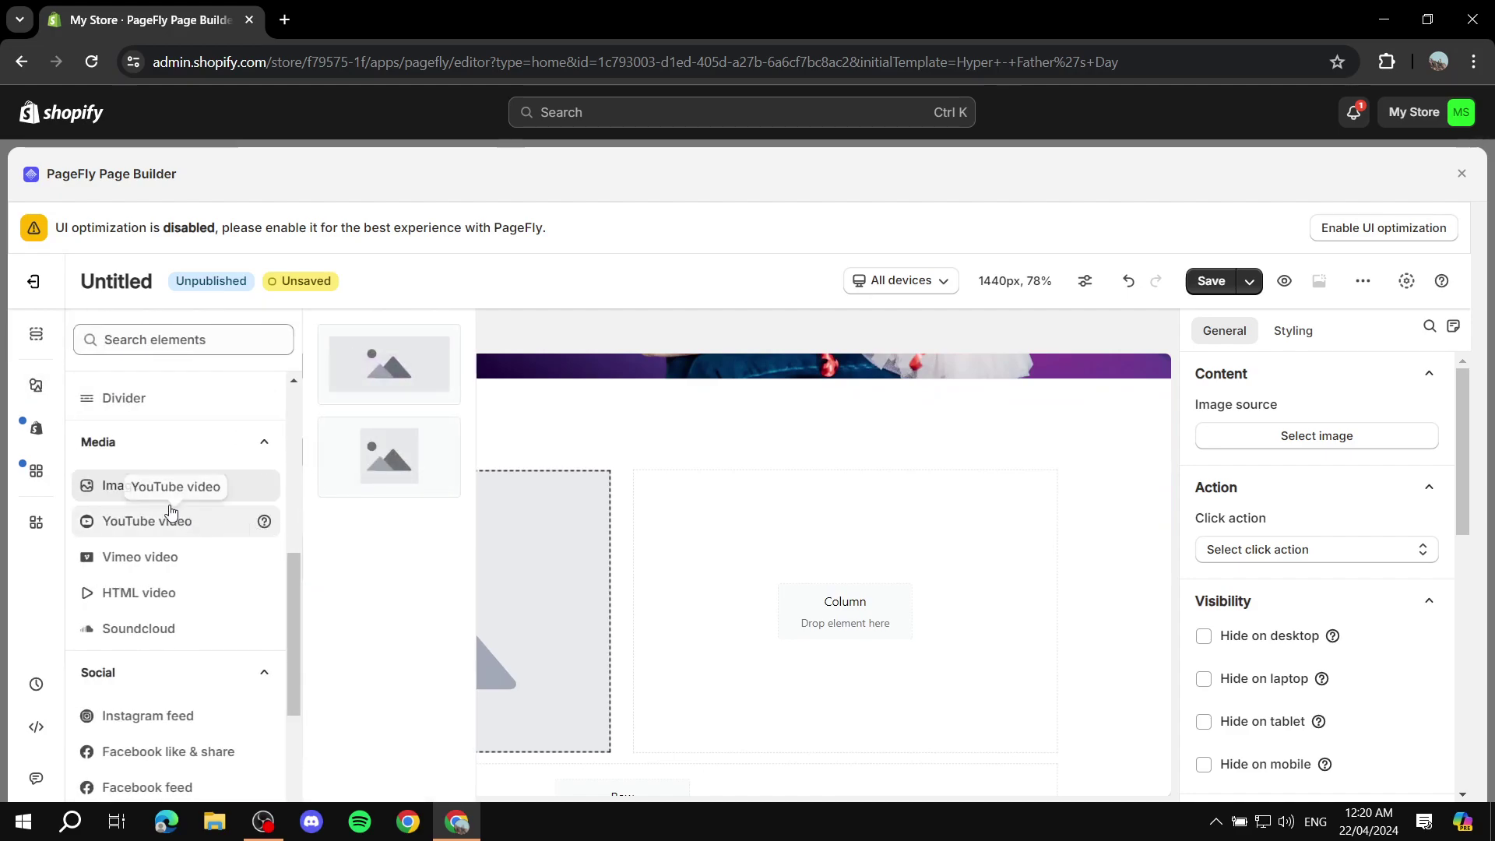
left_click_drag(385, 366, 830, 573)
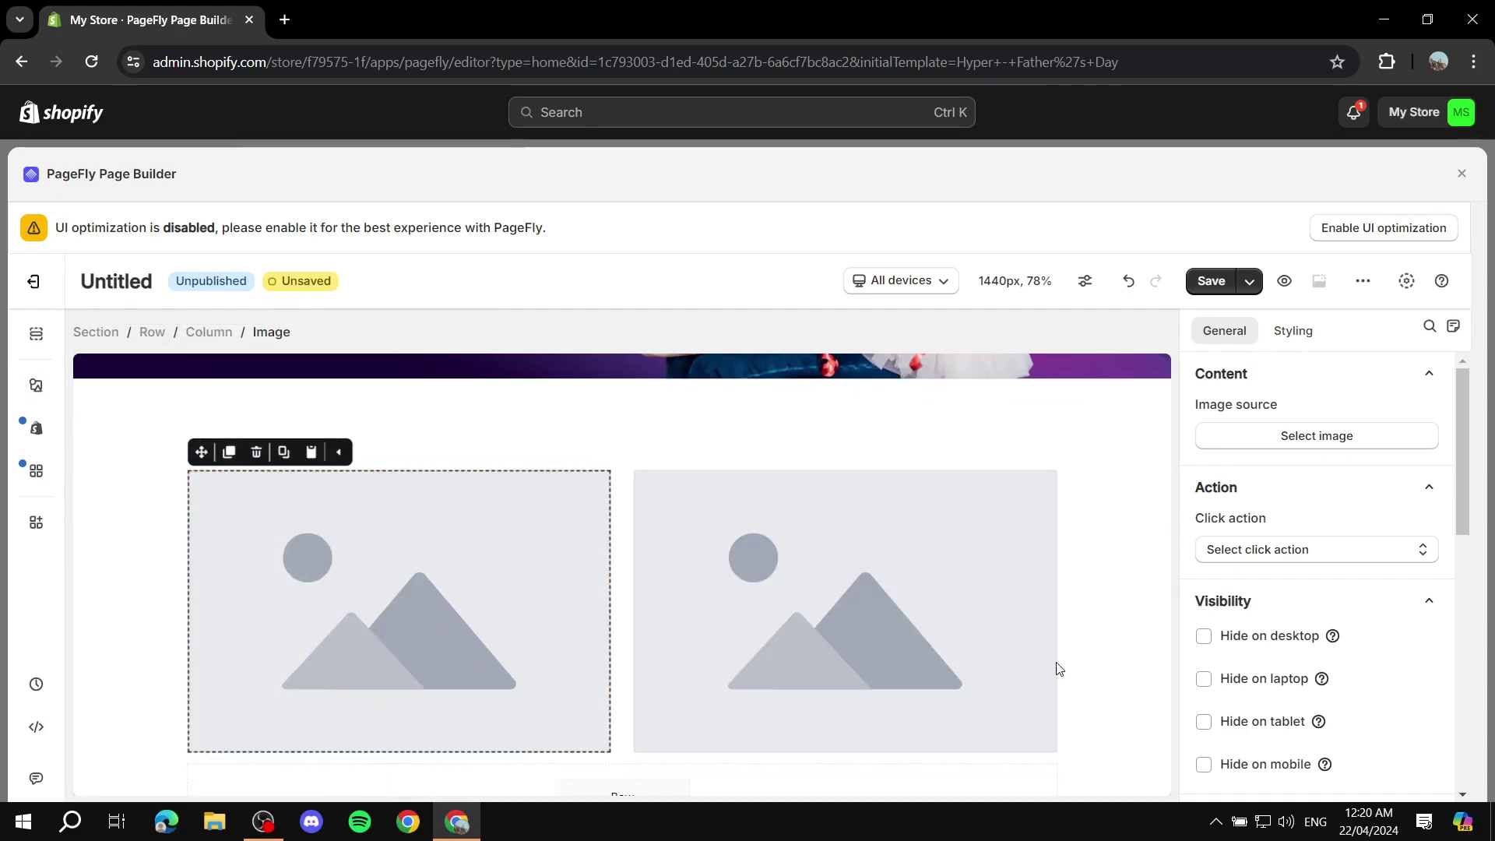
scroll(525, 555, "down", 1)
Set the source of the first column's image to the Tutorial picture from the media files
left_click(422, 554)
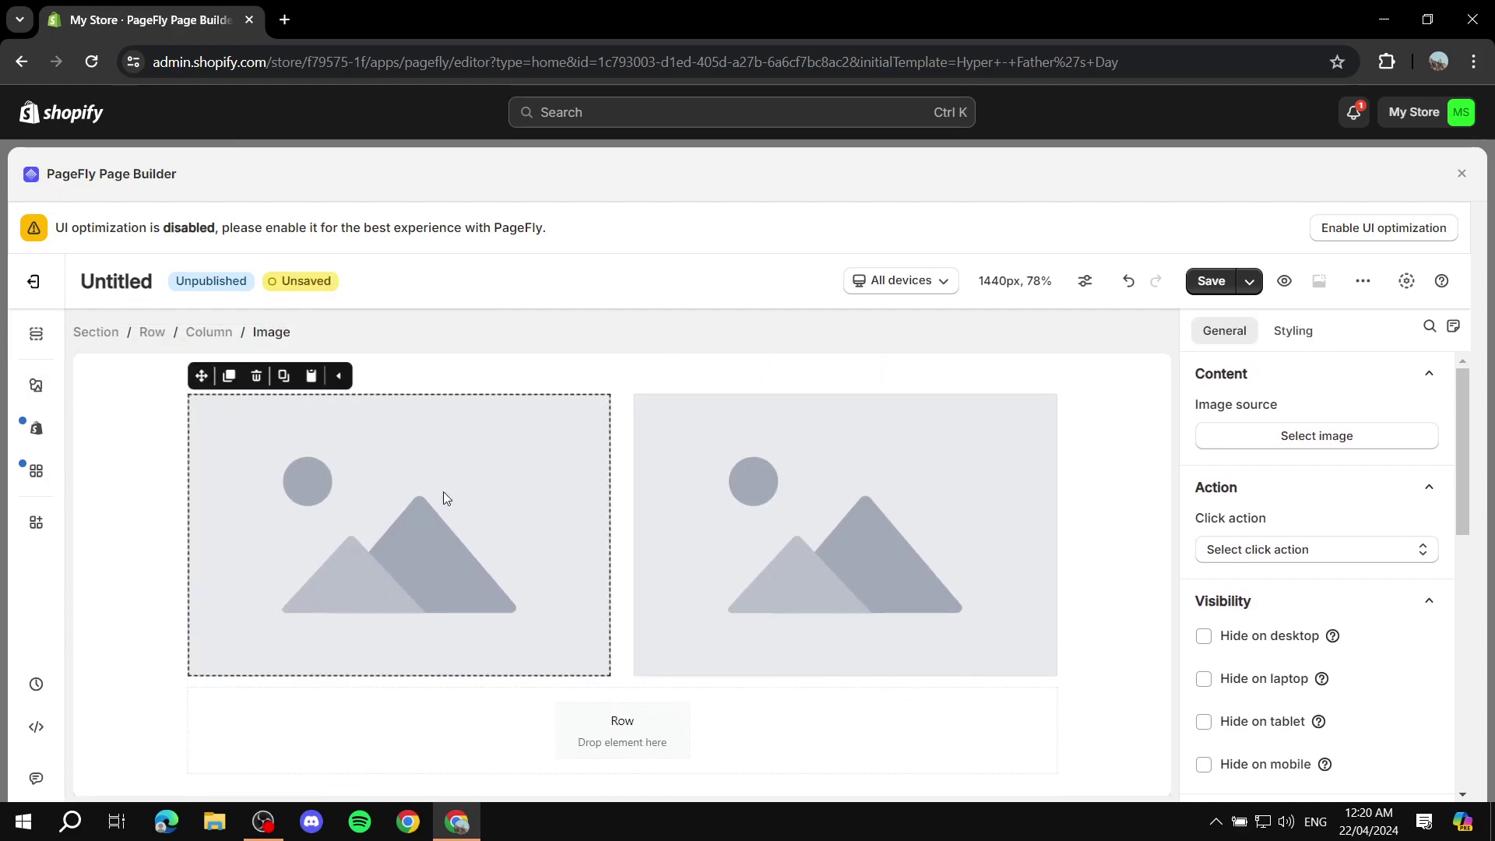
scroll(545, 569, "up", 2)
scroll(468, 580, "down", 2)
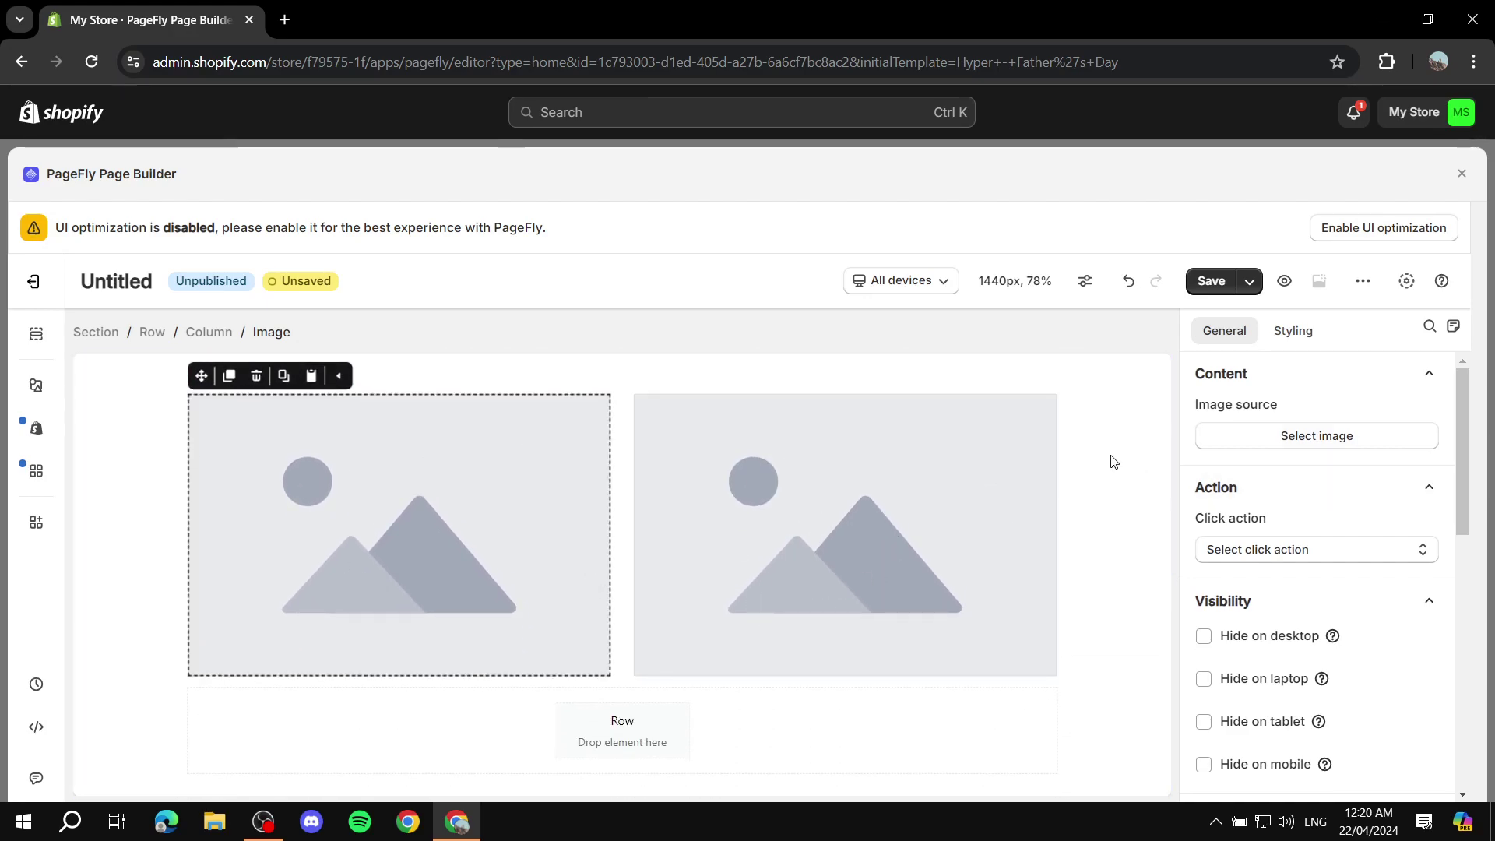
left_click(1345, 441)
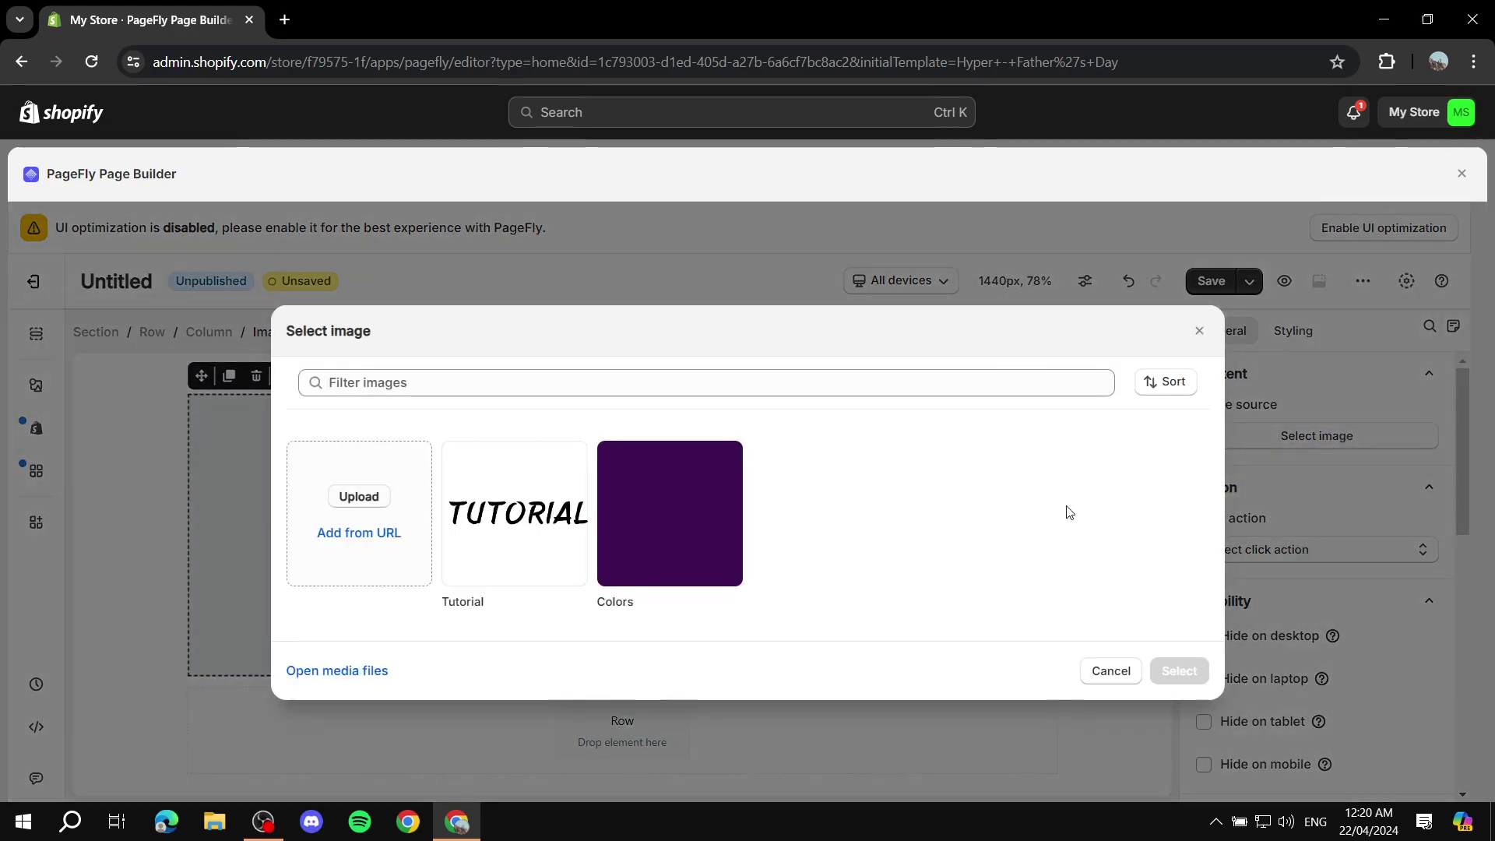
left_click(552, 520)
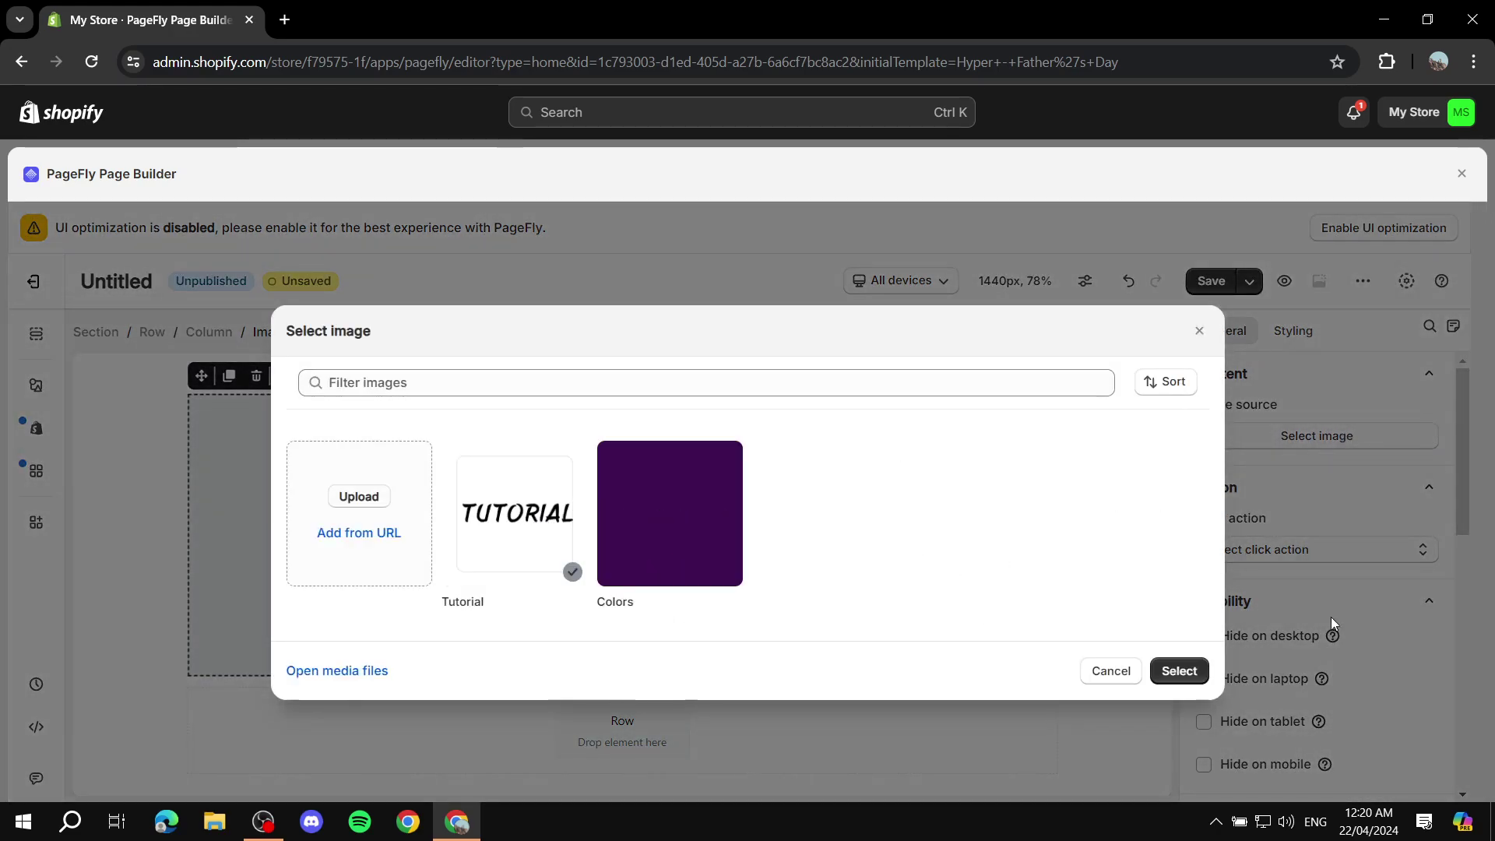
left_click(1179, 674)
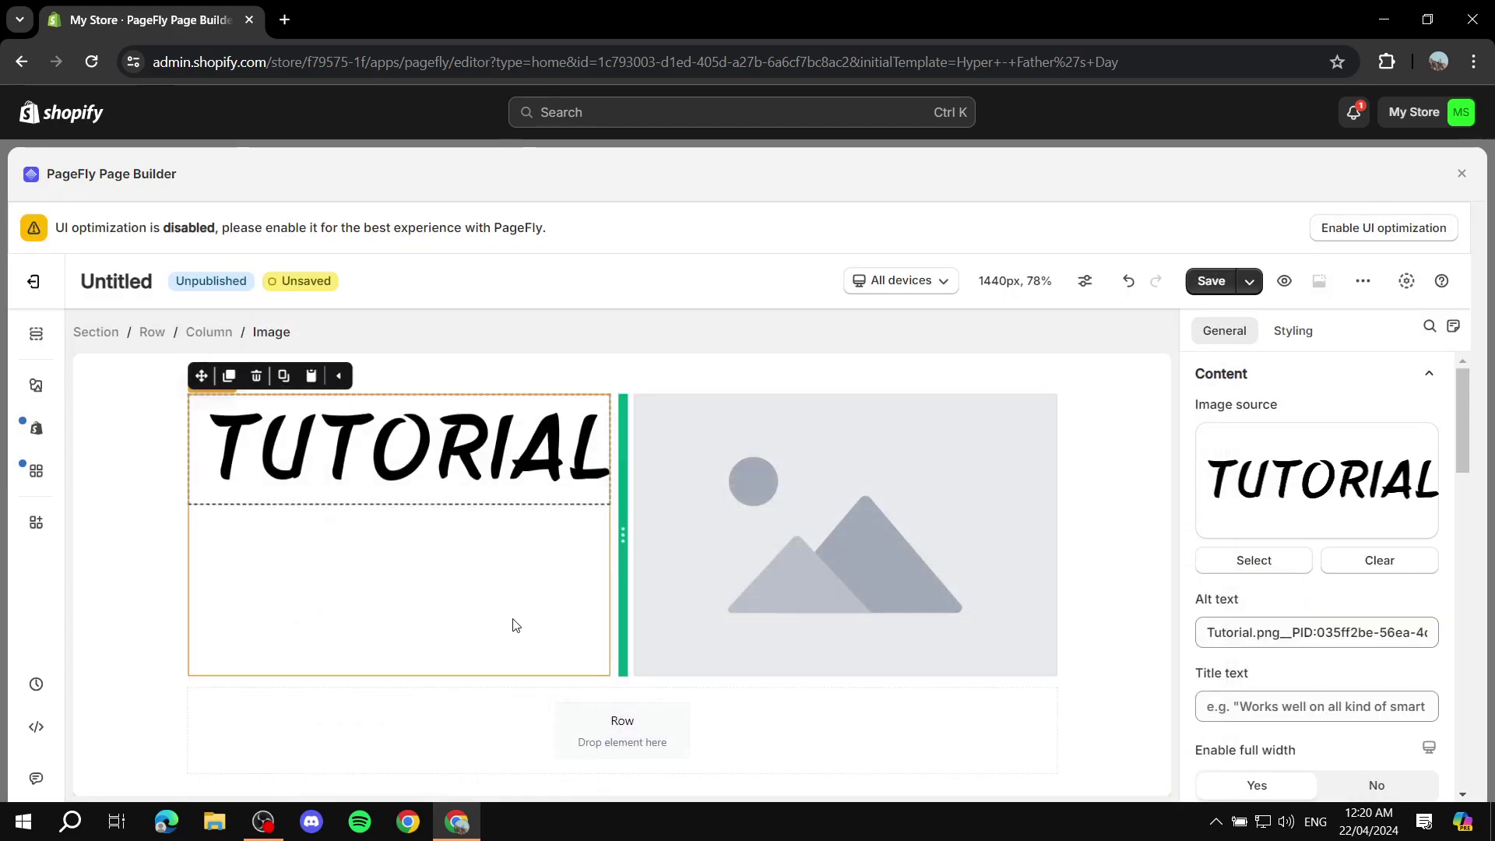
Browse the basic, media, social and advanced elements offered in the element library
left_click(35, 386)
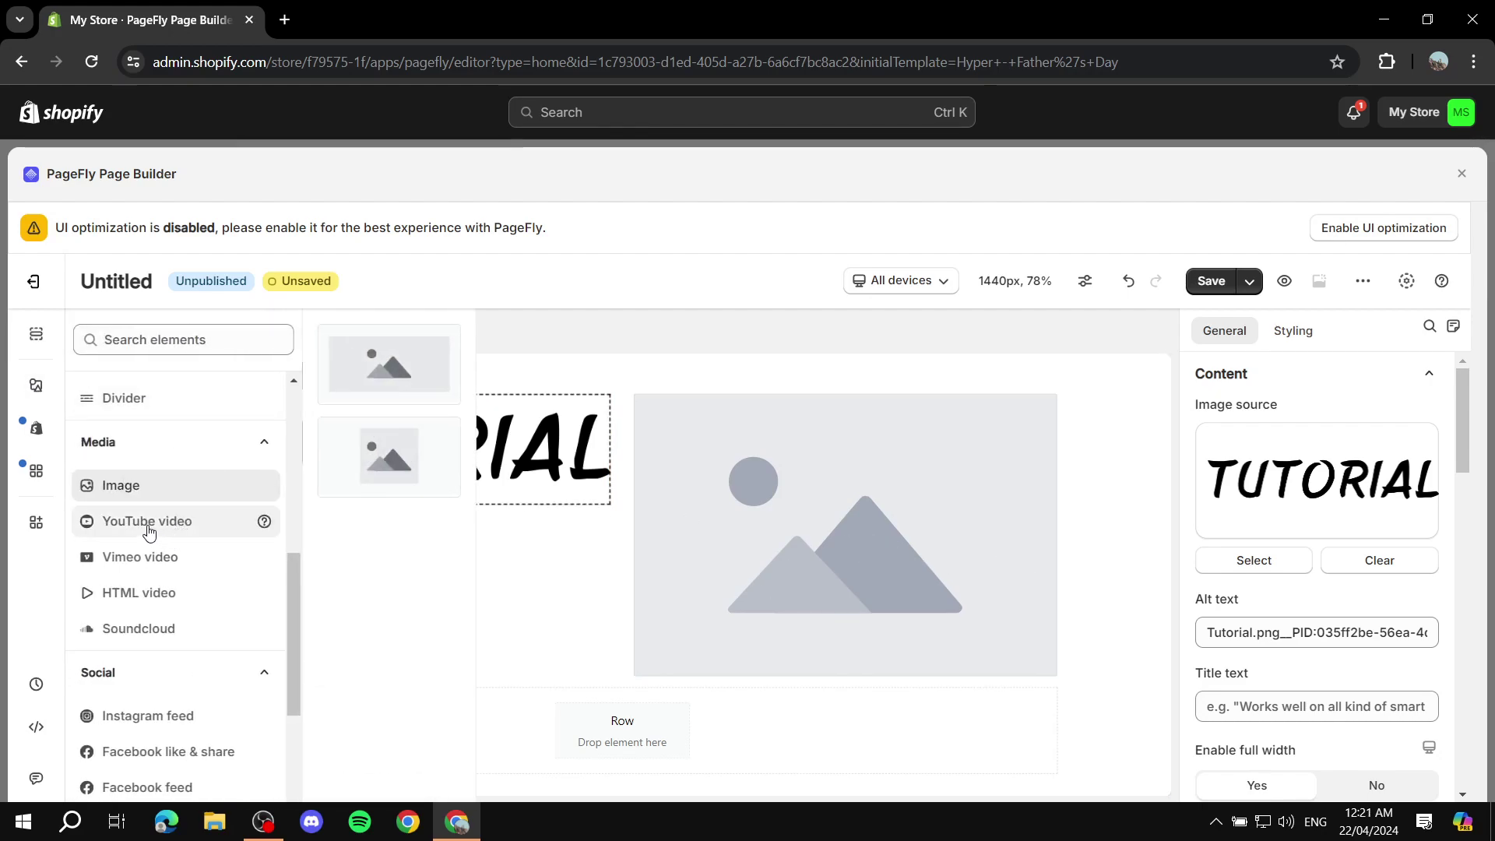
scroll(180, 529, "down", 4)
scroll(164, 584, "down", 1)
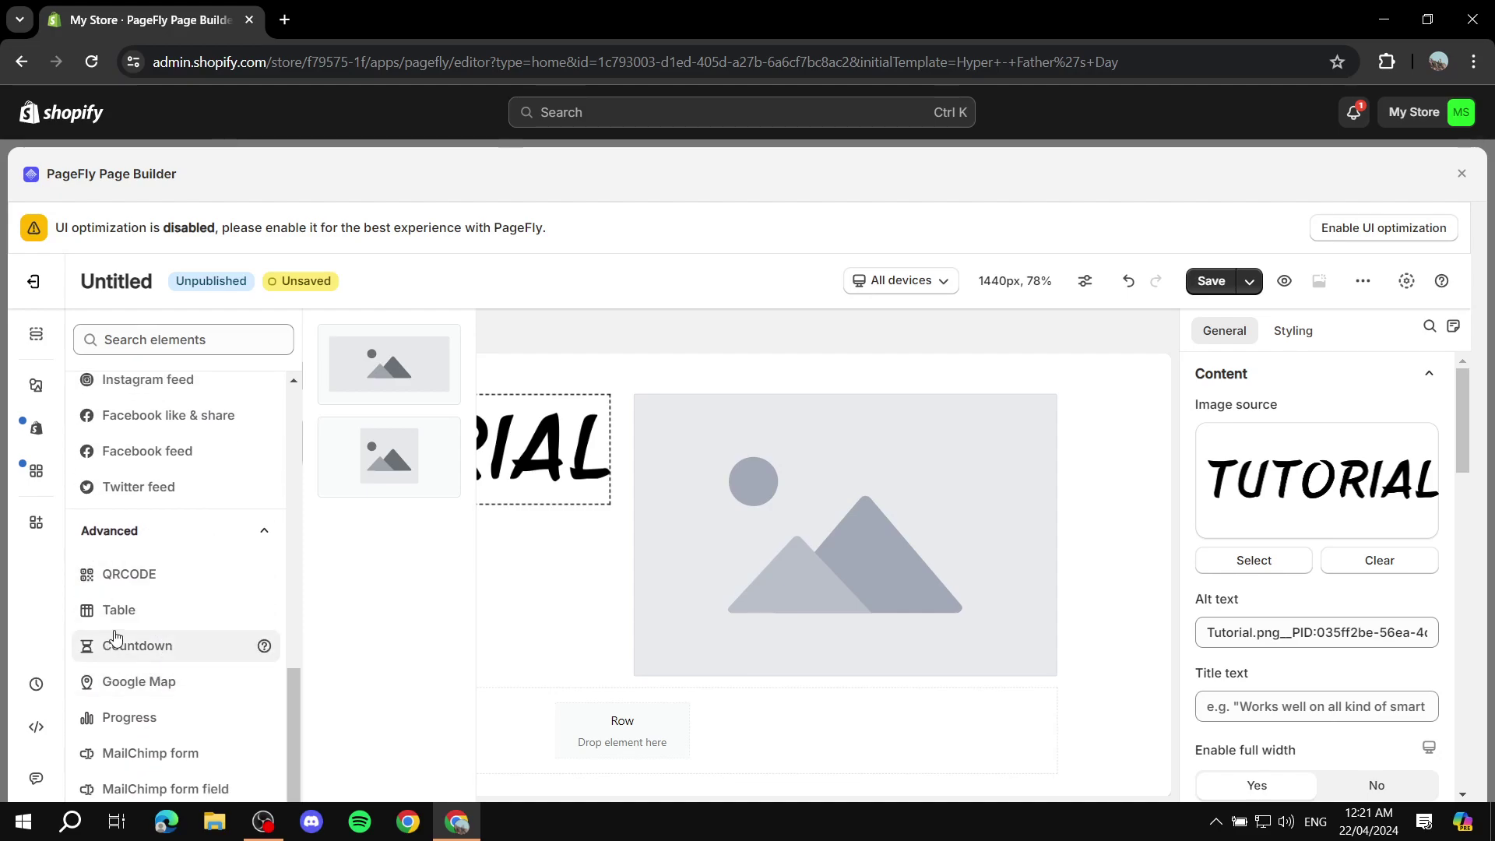
scroll(162, 666, "up", 4)
scroll(159, 565, "up", 4)
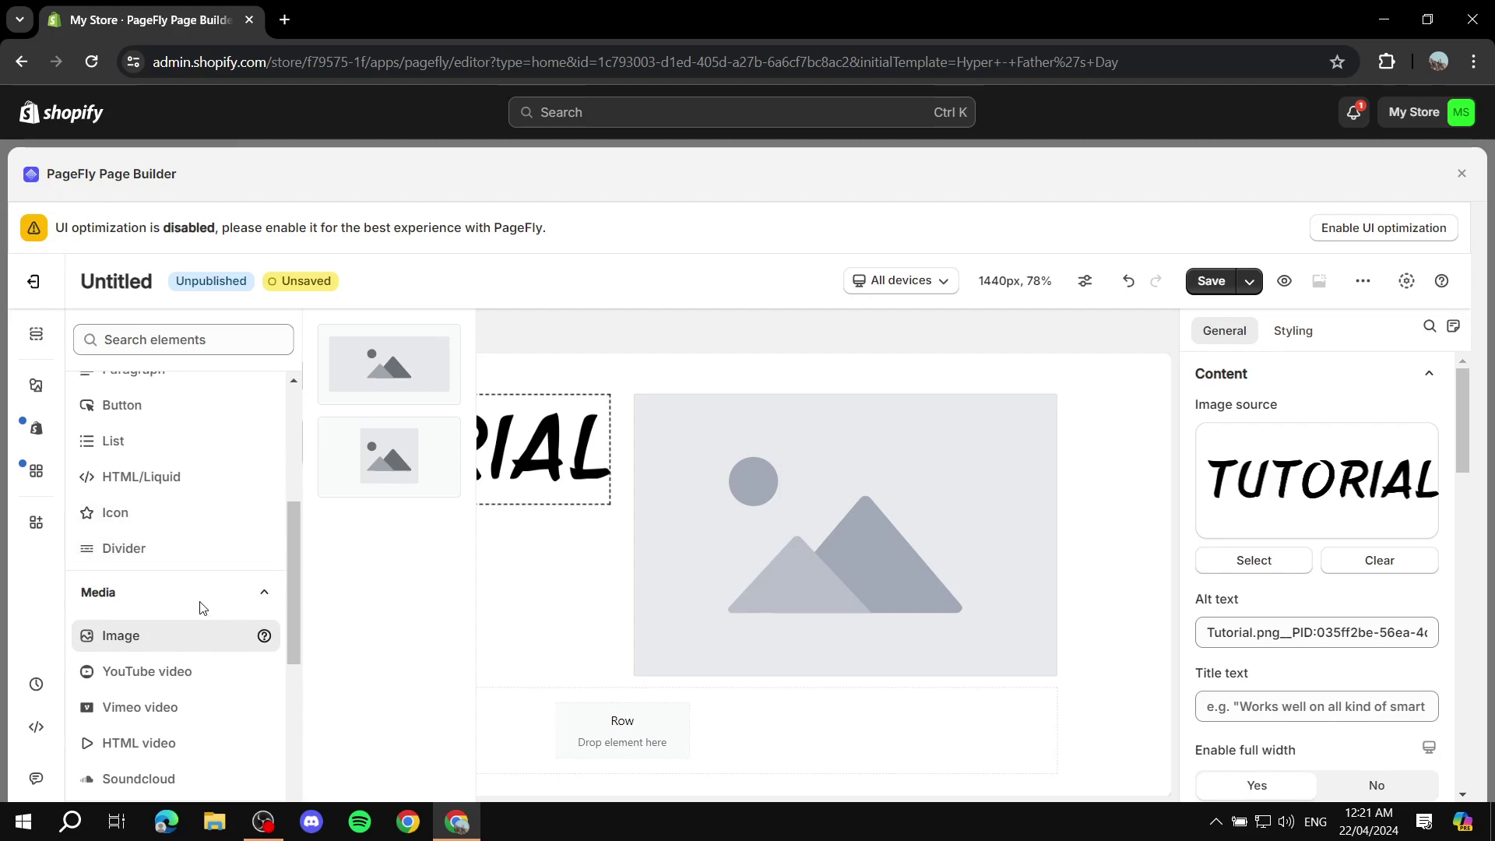
scroll(202, 603, "up", 5)
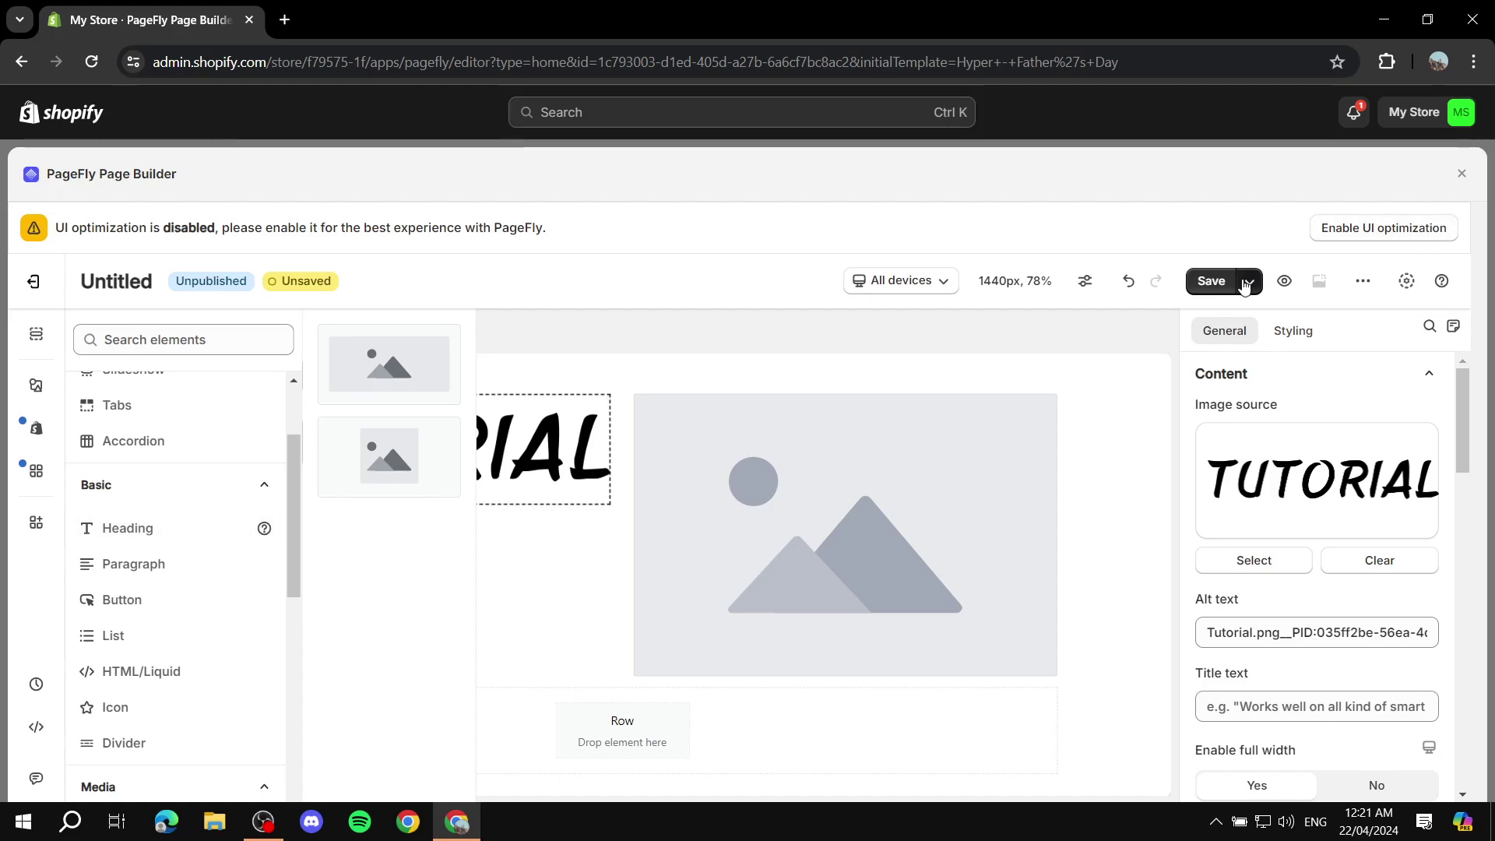
Start saving the page and give it the title "Home Page"
left_click(1212, 281)
left_click(738, 524)
key("ctrl+a")
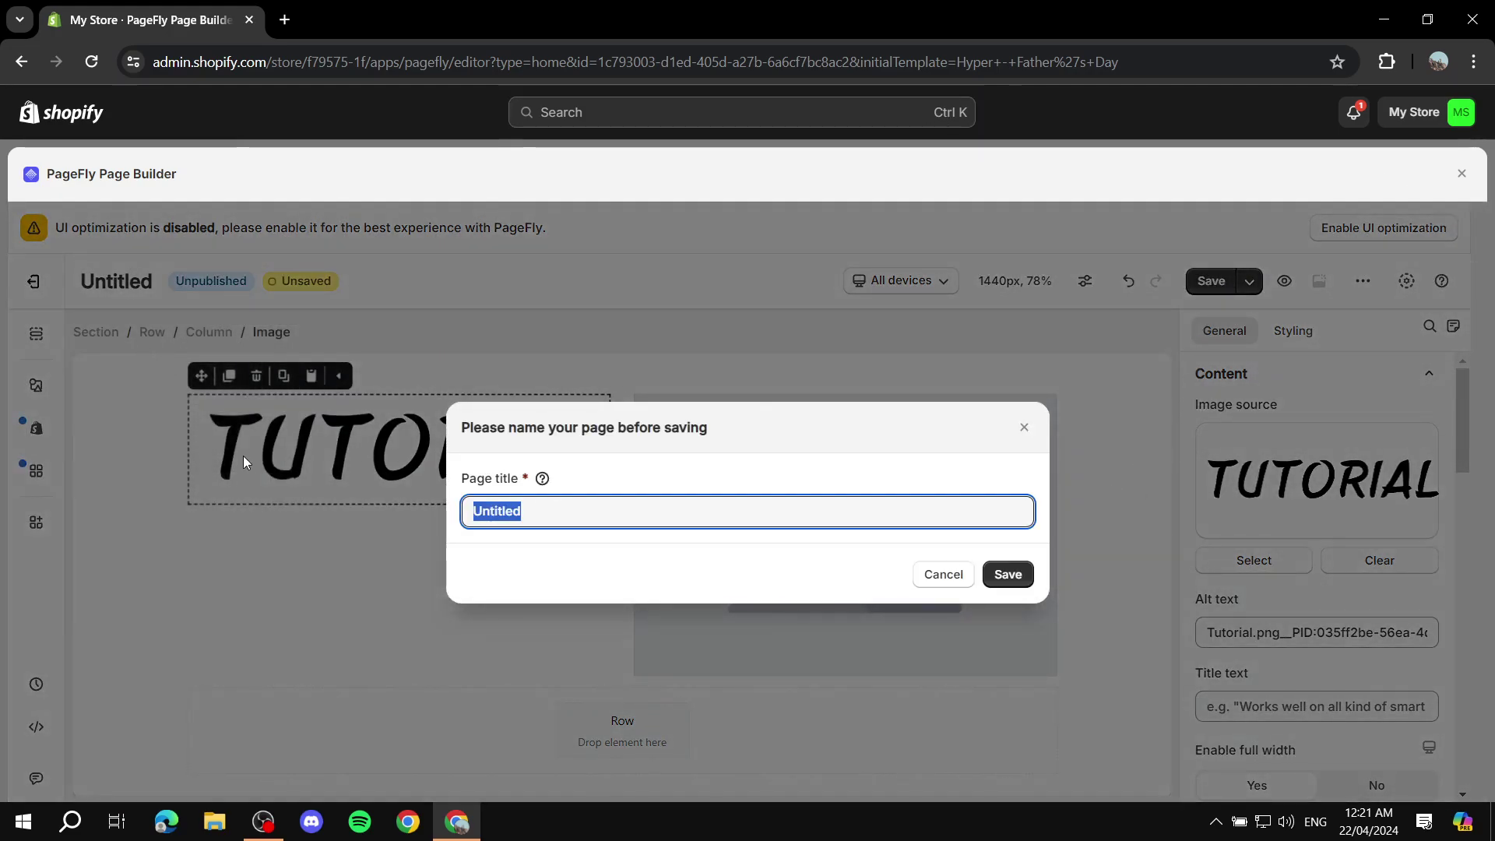
type("Home P")
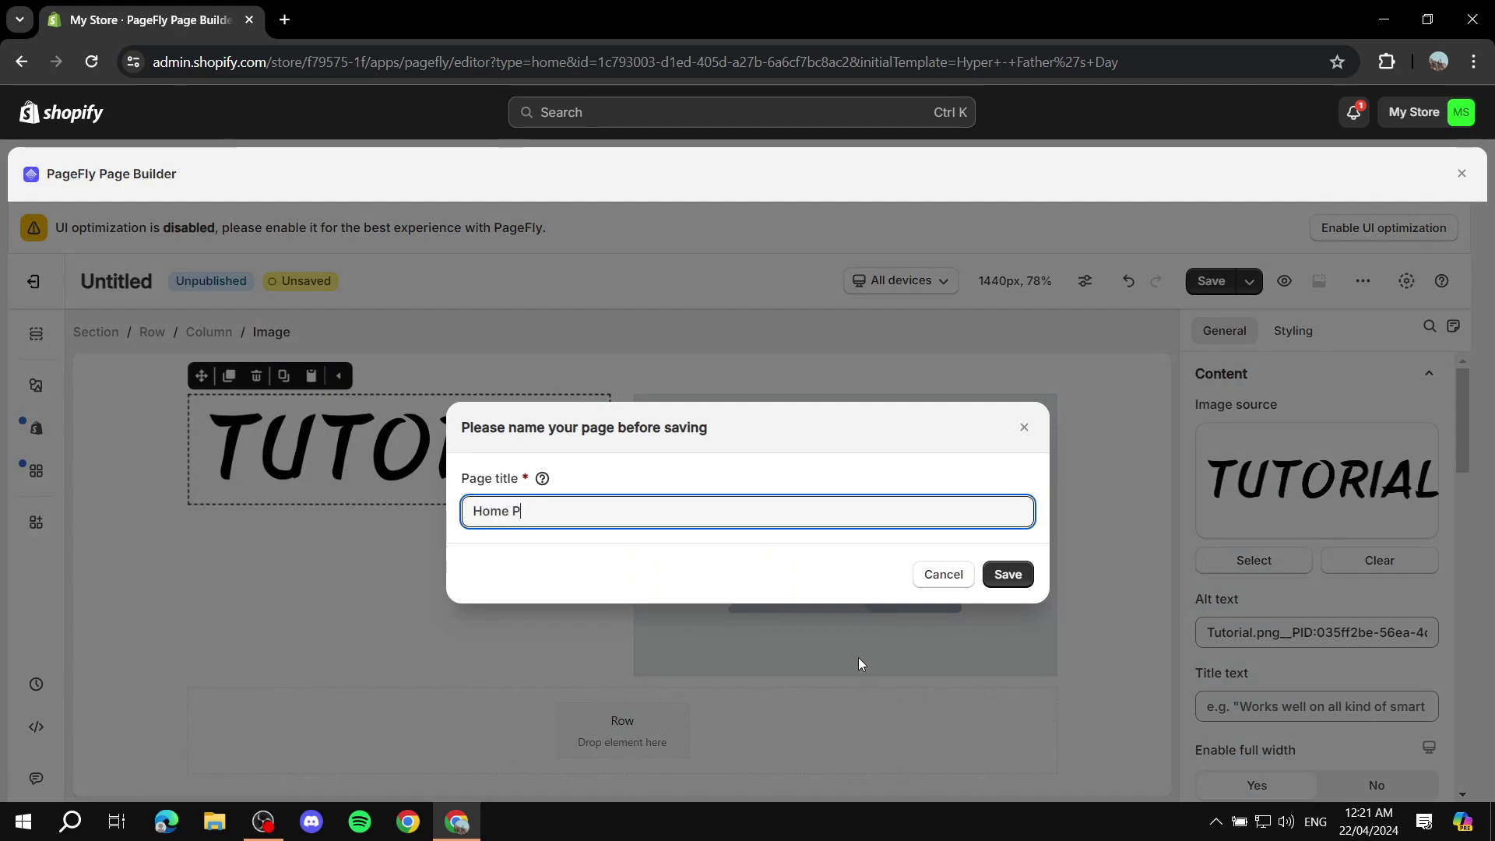
type("age")
left_click(1007, 574)
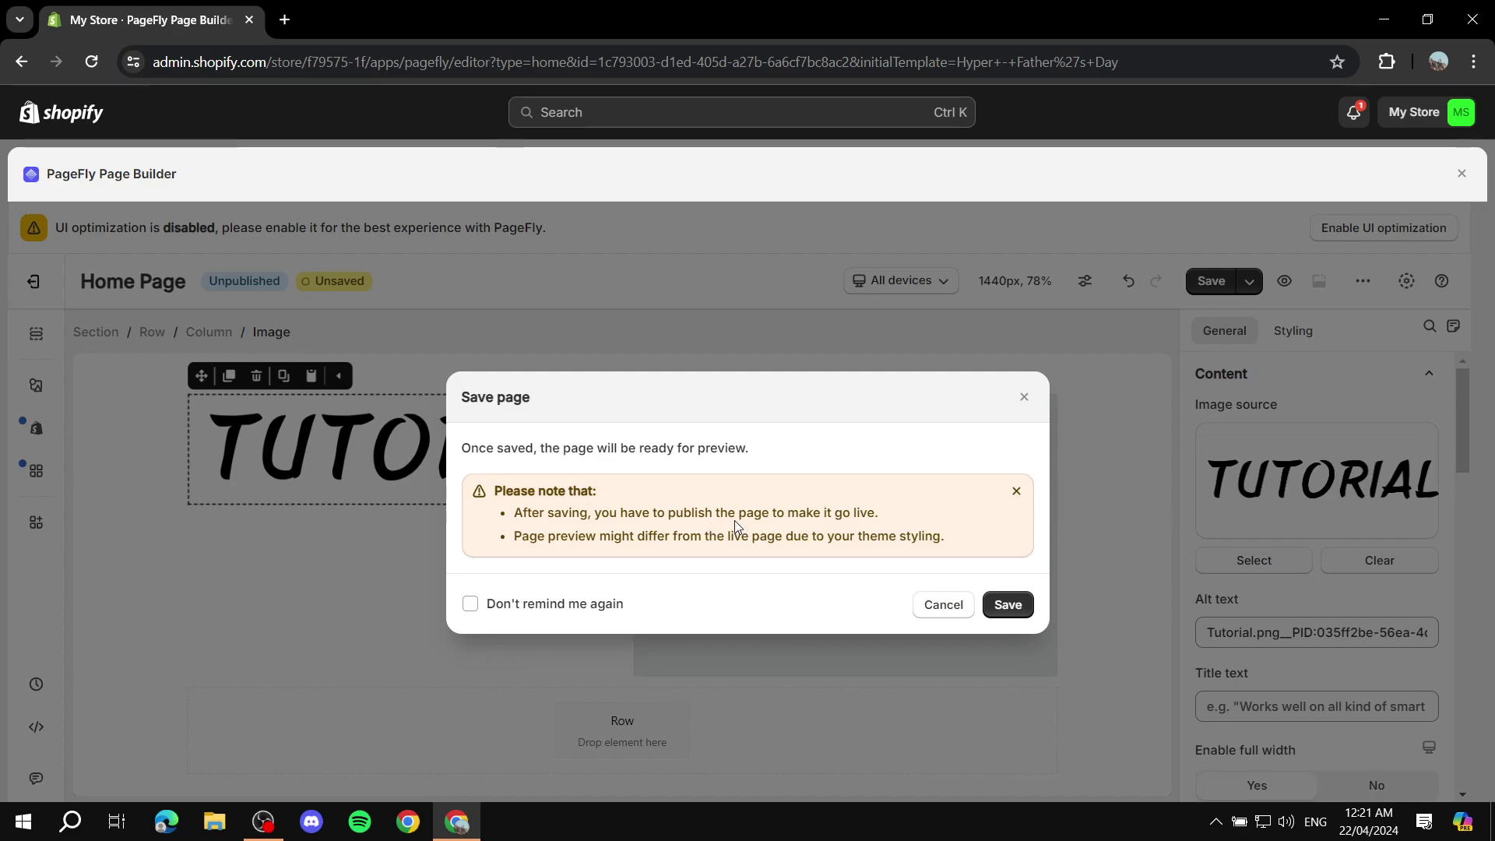
Read the note about publishing, save the page and decline enabling autosave
left_click_drag(513, 512, 623, 512)
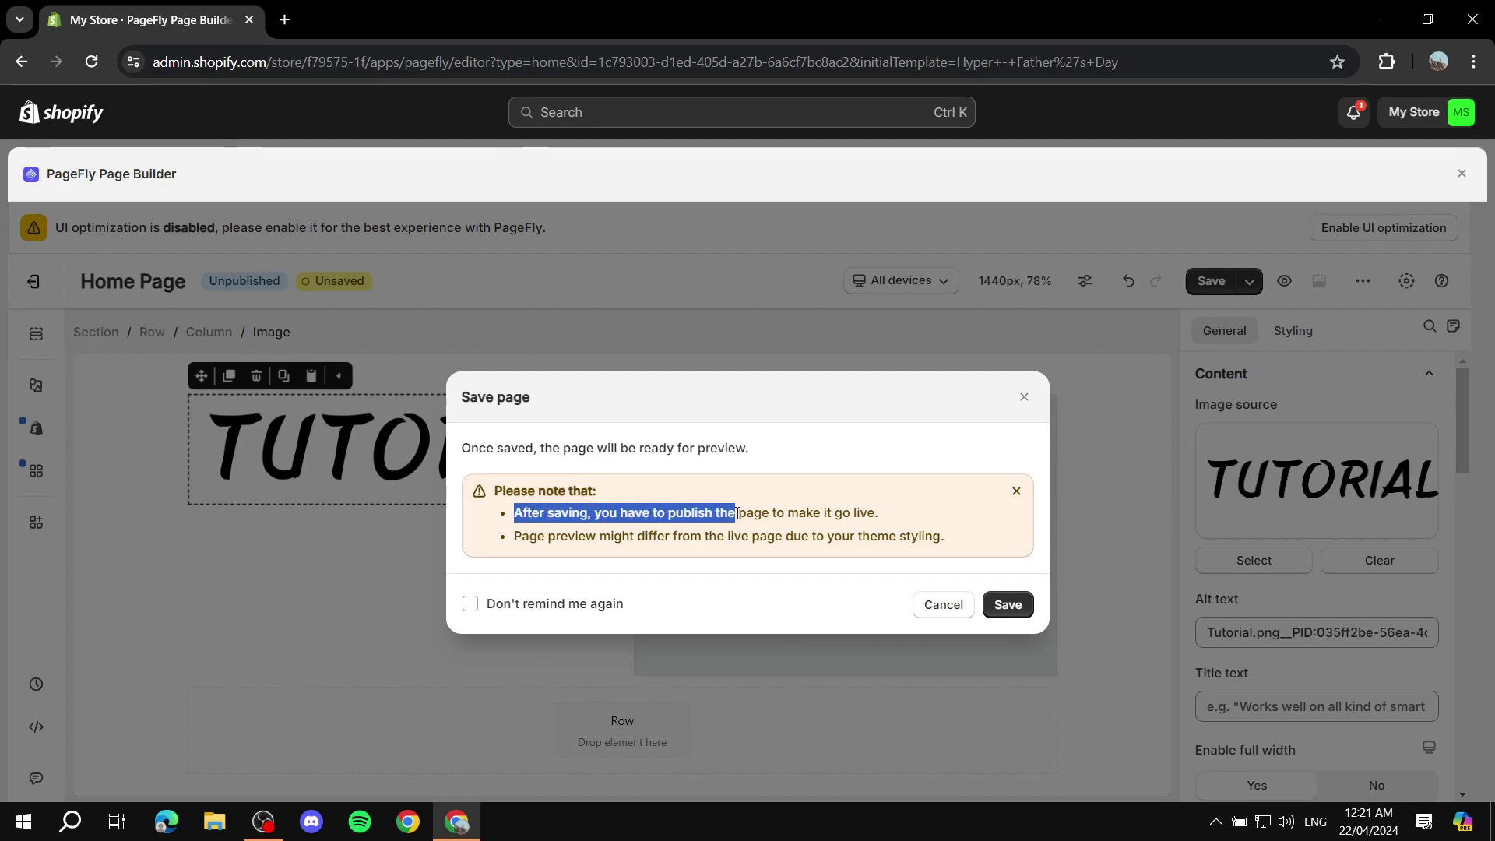
left_click_drag(737, 513, 885, 521)
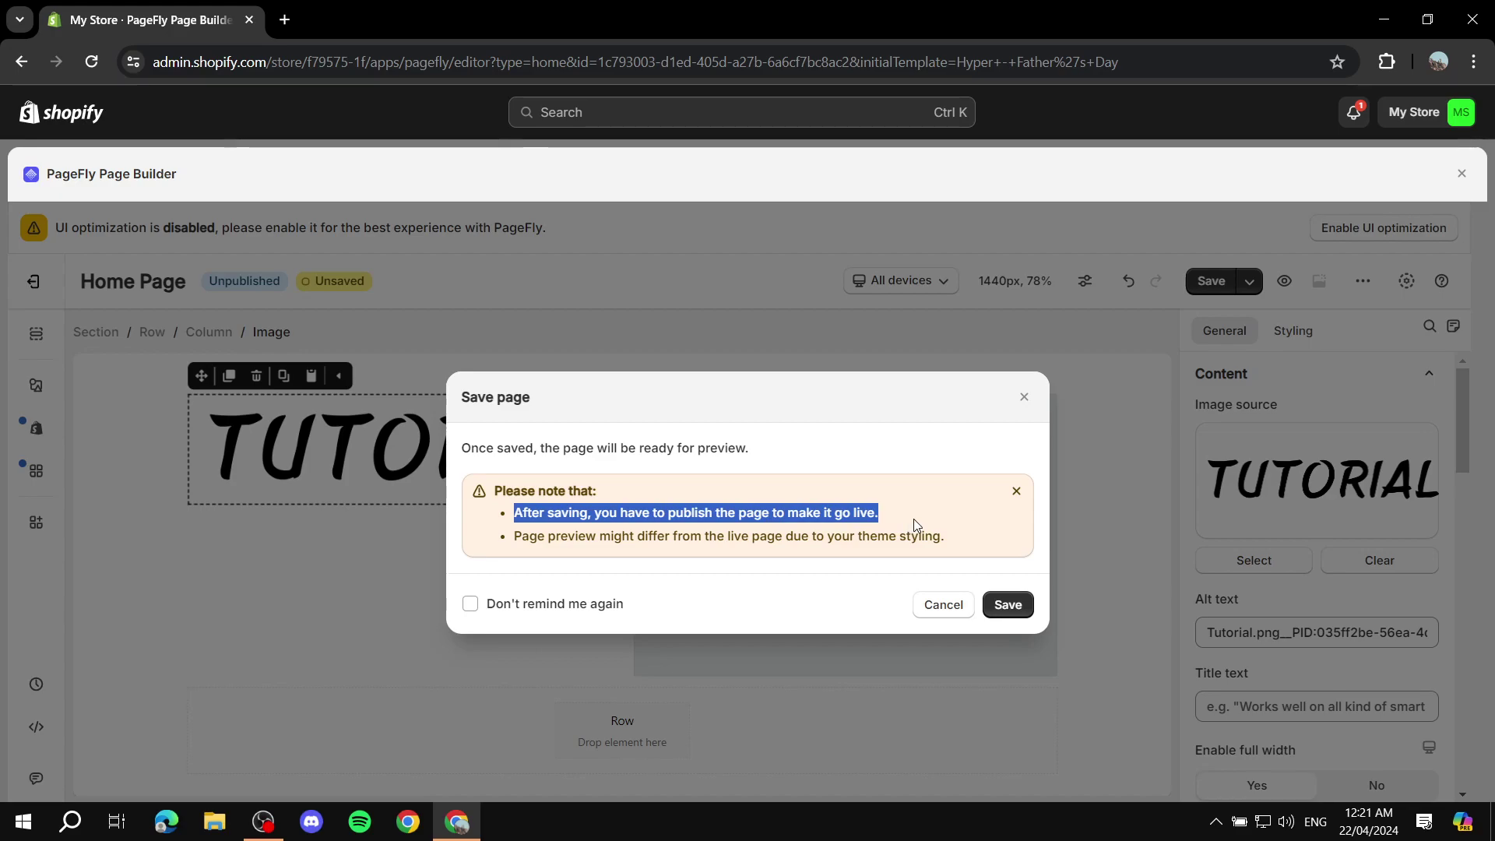
left_click(915, 519)
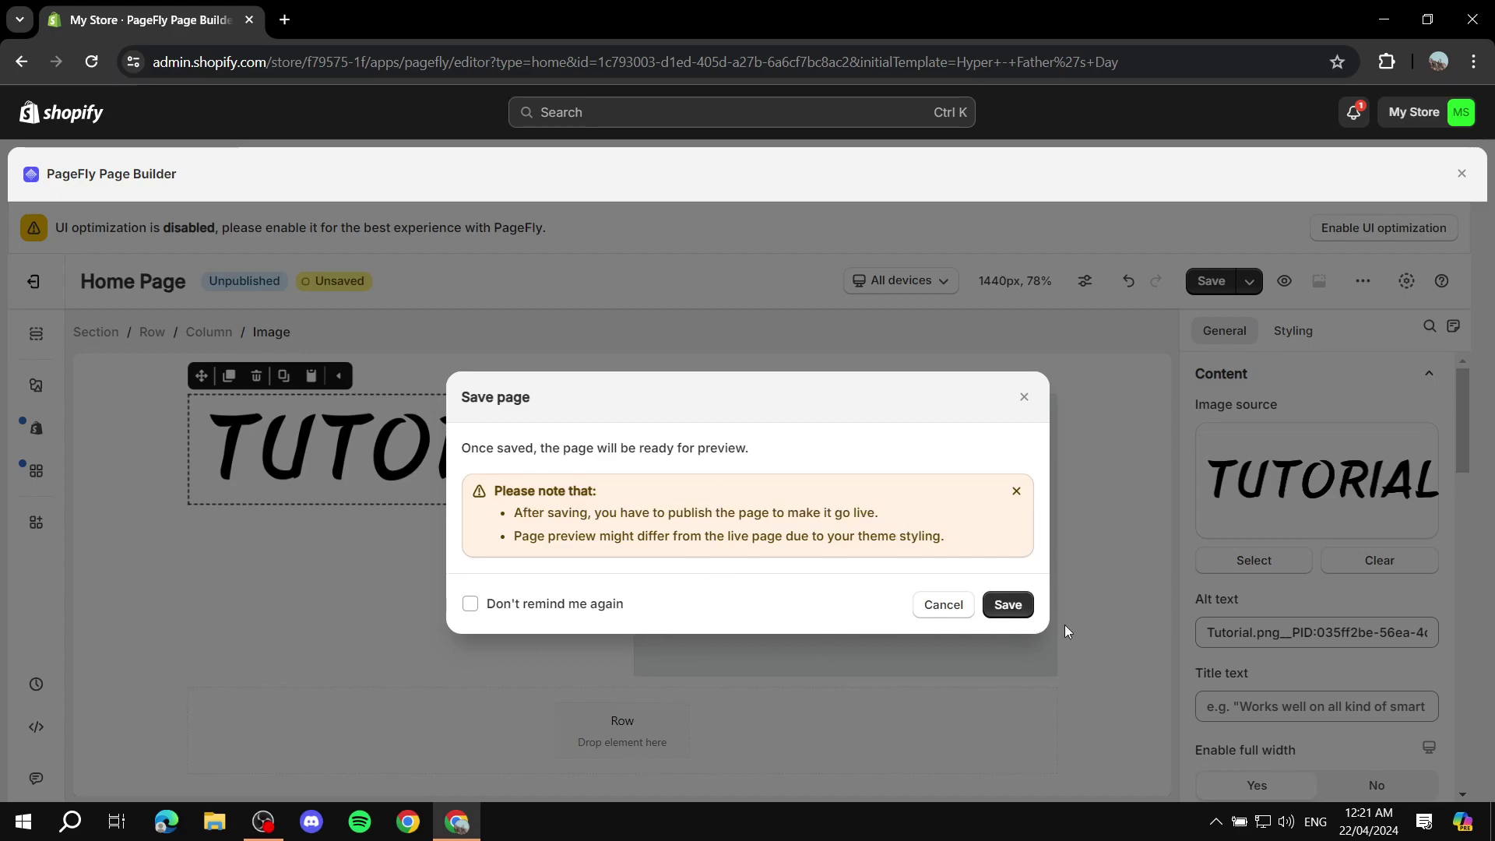
left_click(1007, 605)
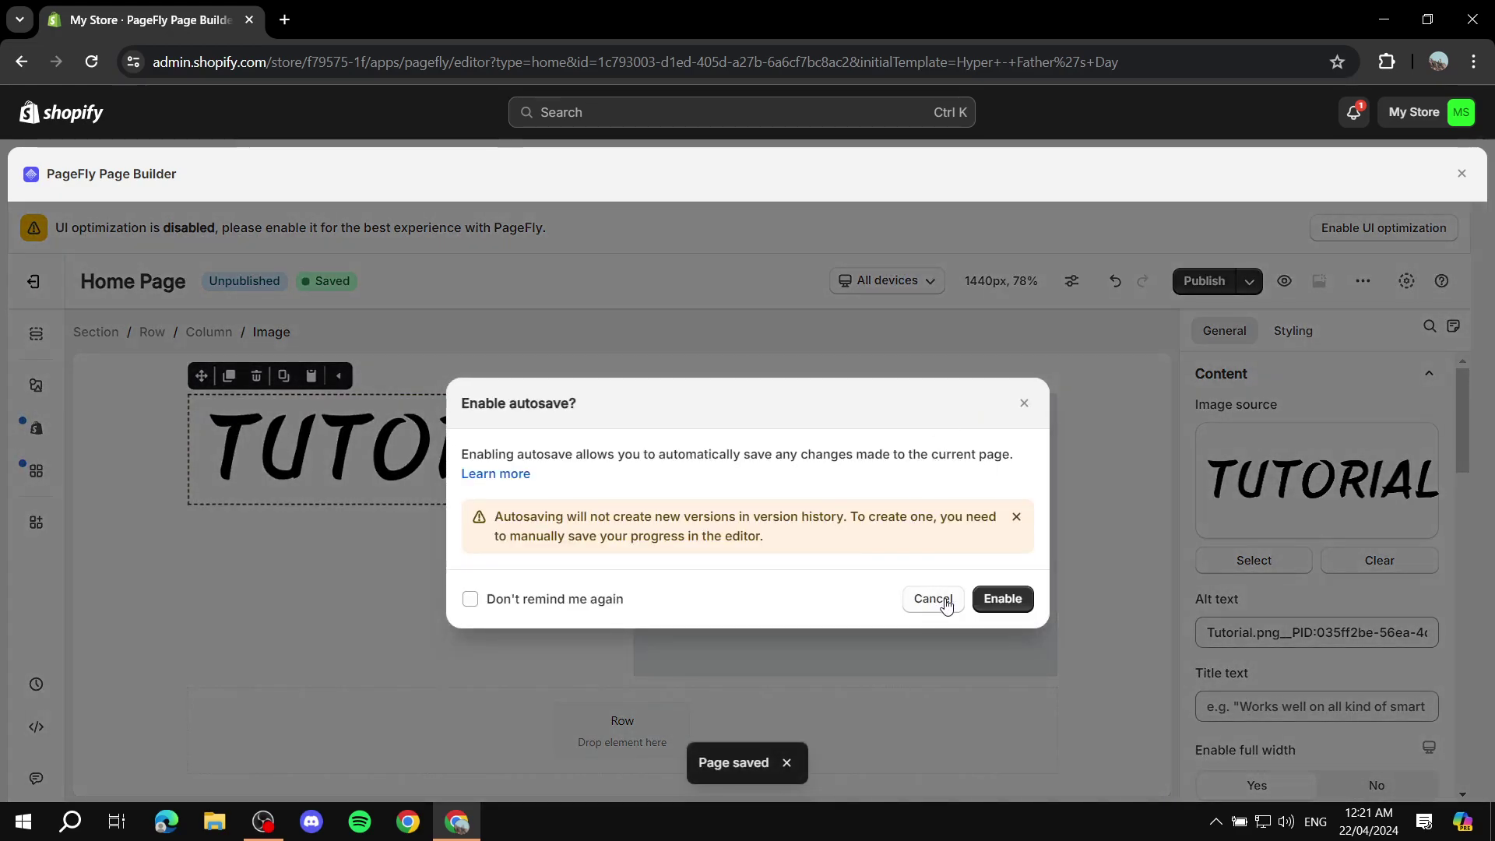
left_click(933, 599)
Select the banner section with the example text and examine its spacing, background, border, display and effects styling options
scroll(704, 562, "down", 10)
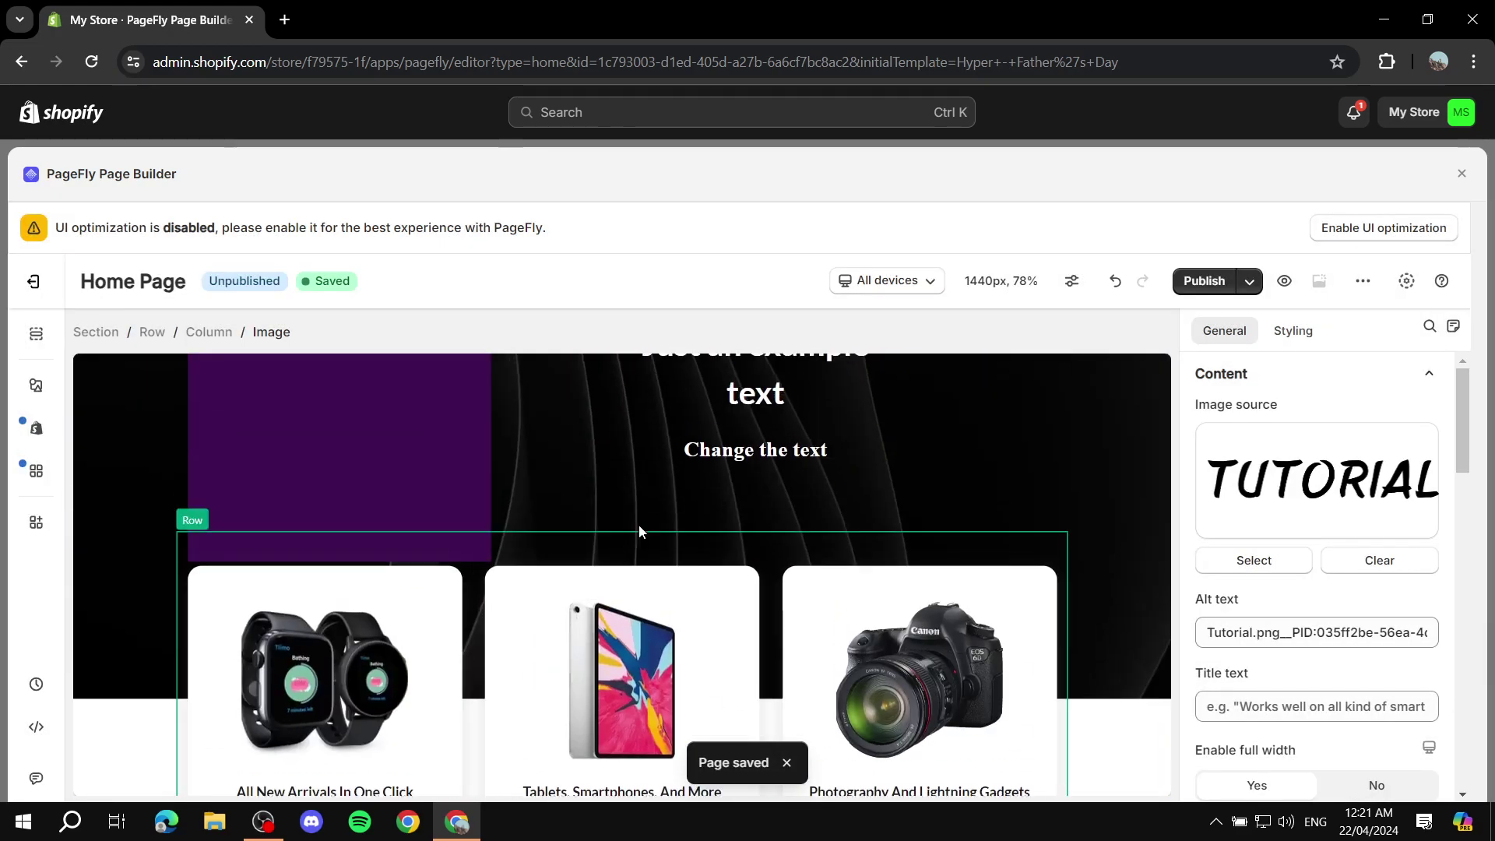
scroll(623, 452, "up", 3)
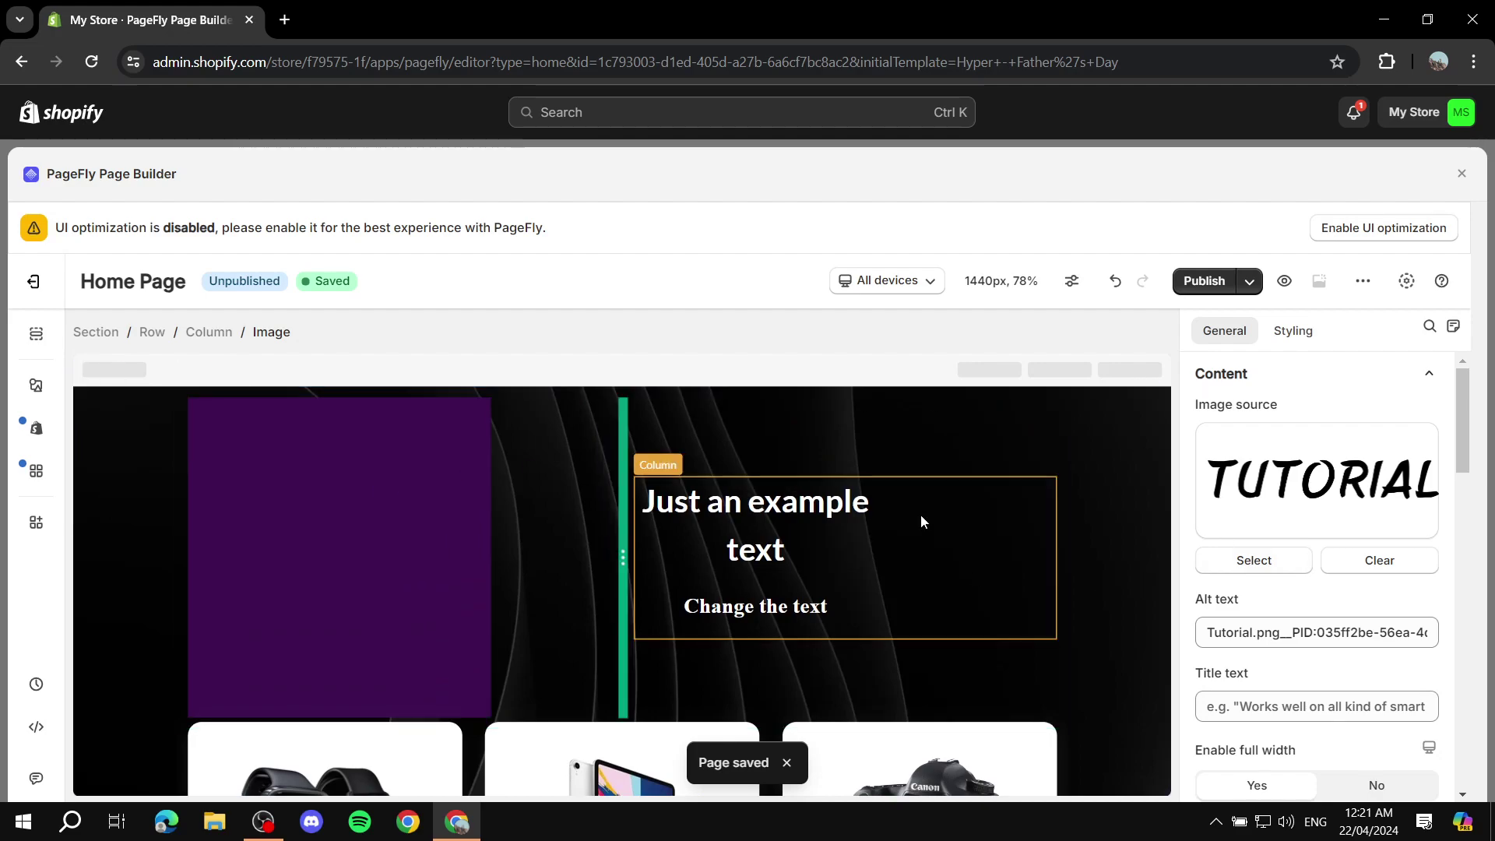
left_click(1119, 488)
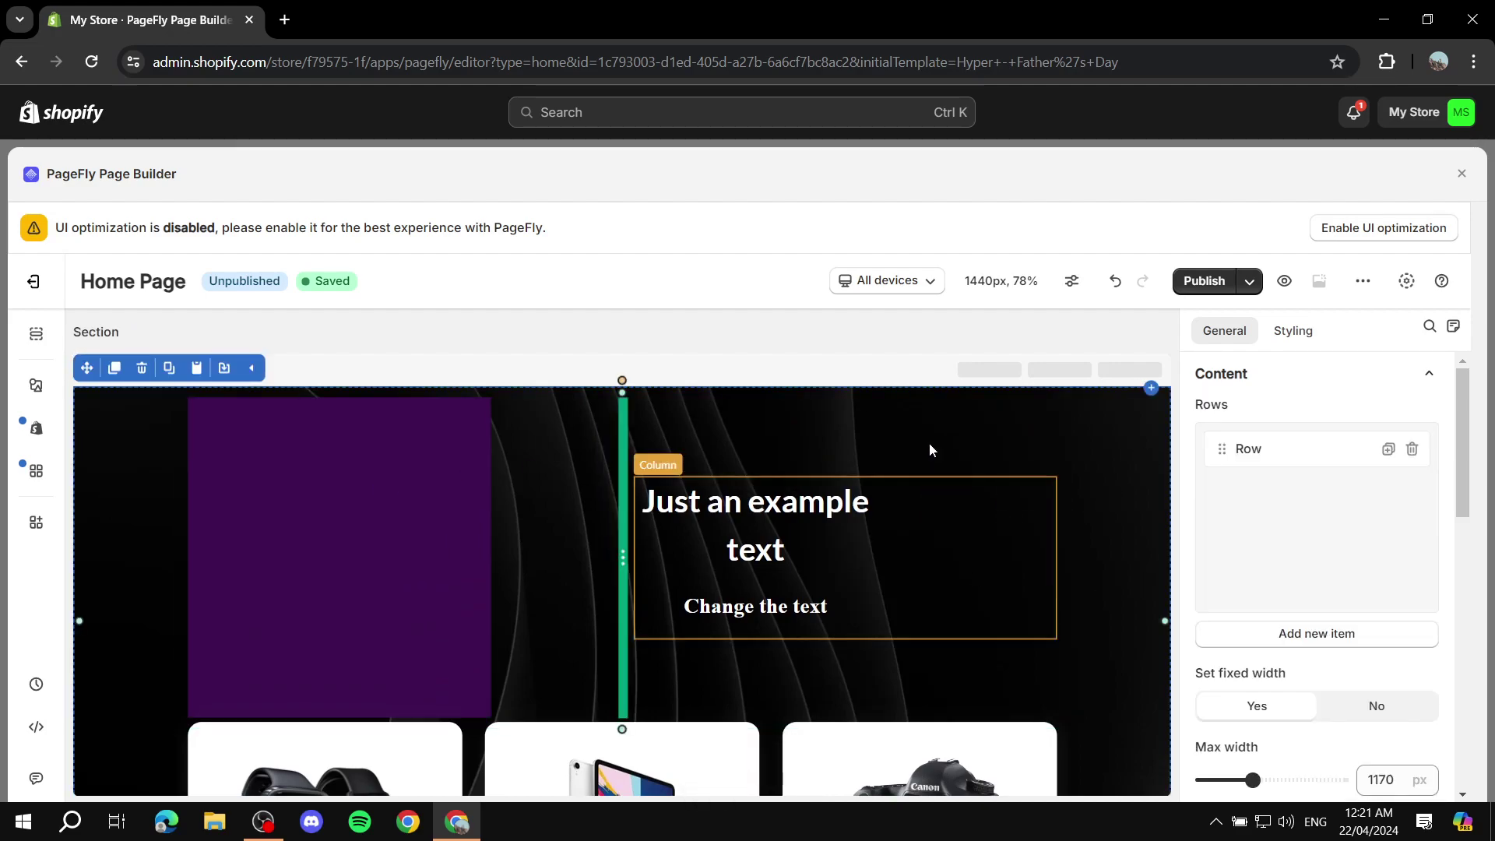
left_click(1293, 330)
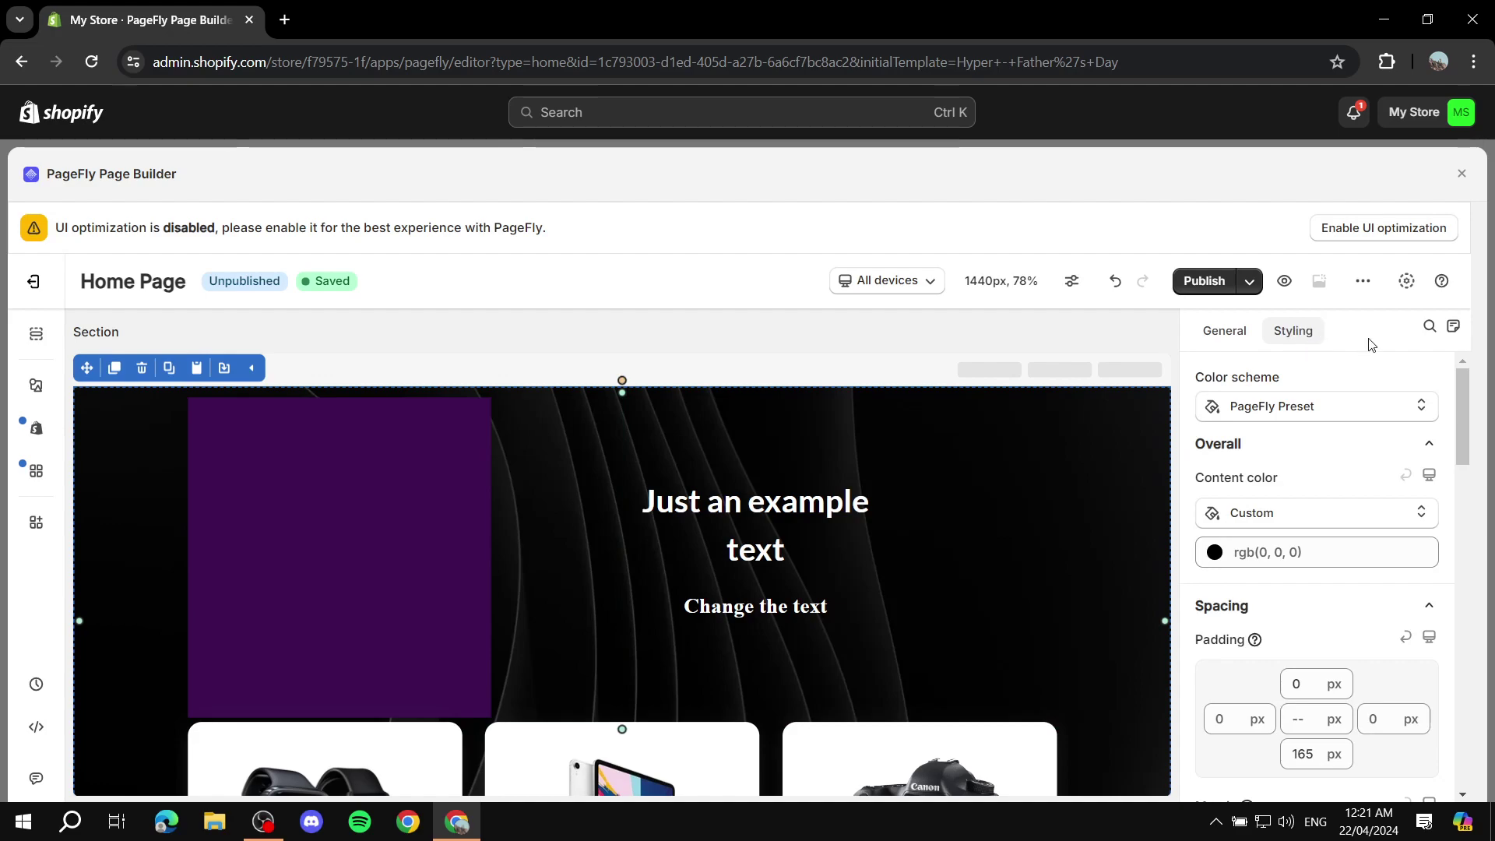
scroll(1294, 437, "down", 8)
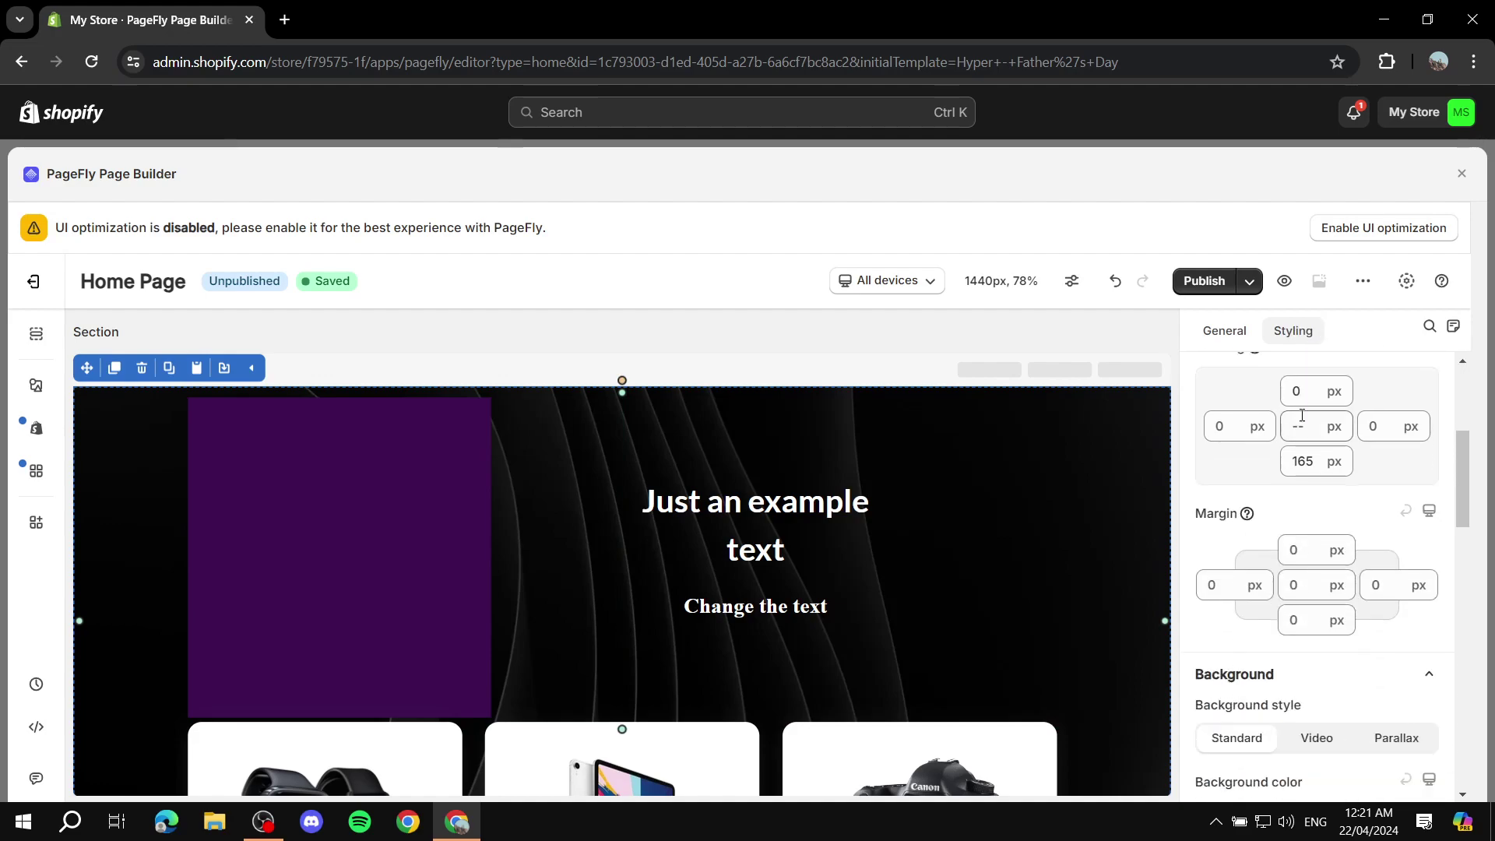
scroll(1297, 467, "down", 3)
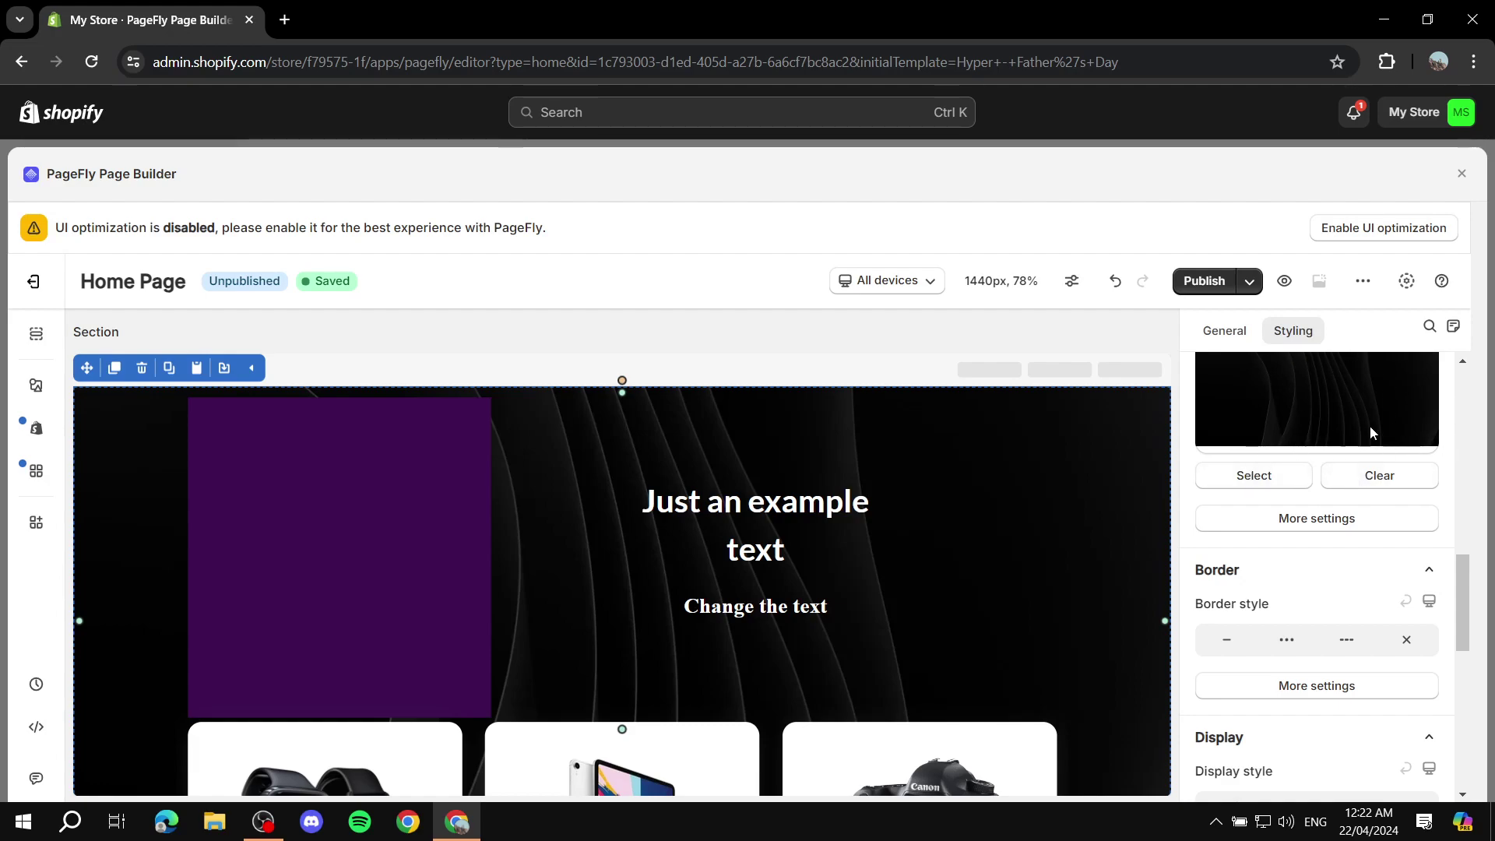
scroll(1324, 584, "down", 8)
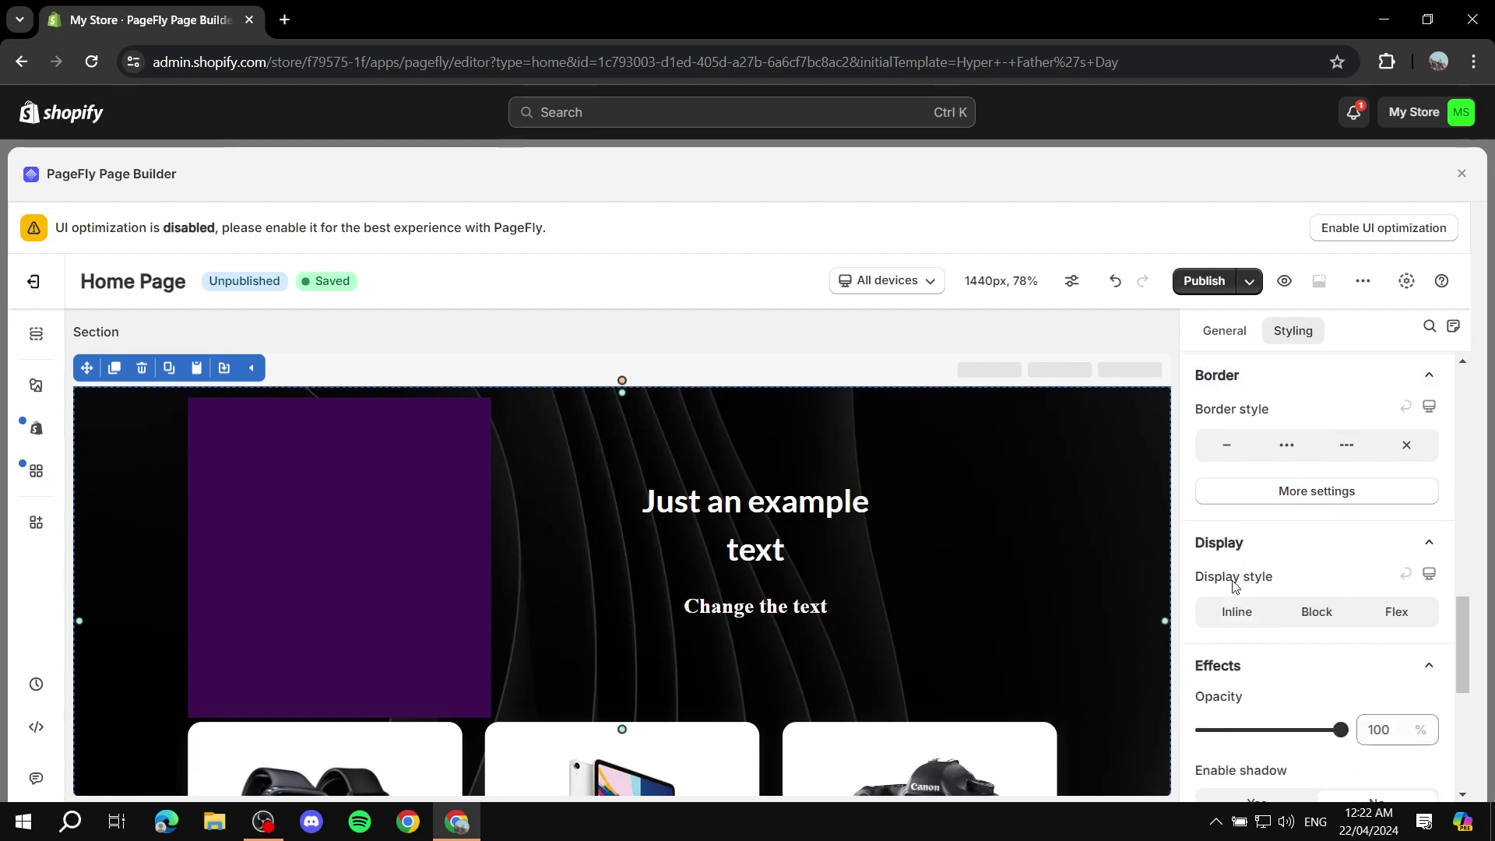
scroll(1340, 545, "up", 4)
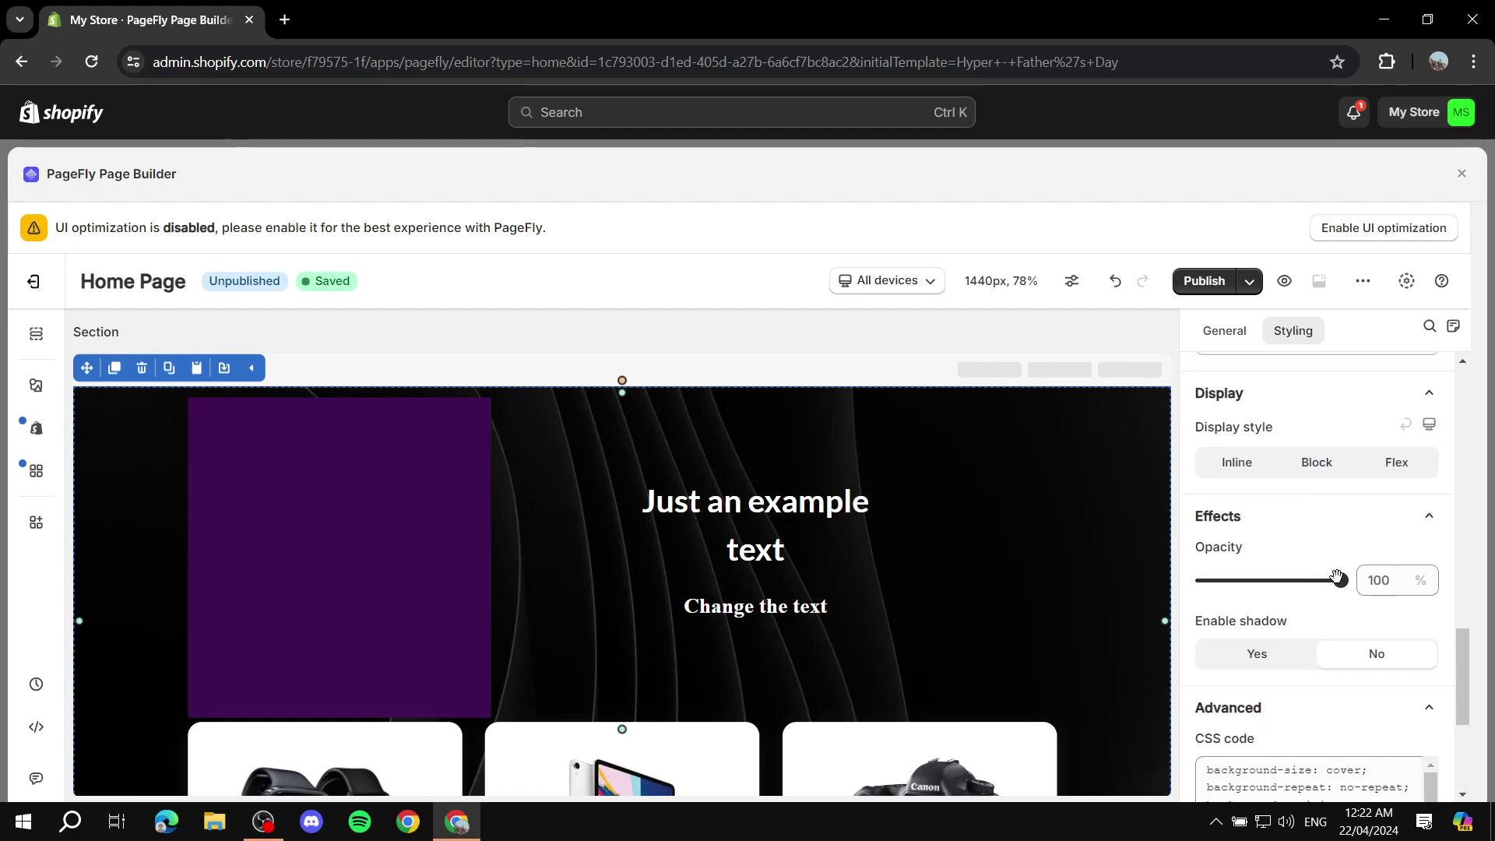
mouse_move(1337, 580)
left_mouse_down()
mouse_move(1255, 580)
mouse_move(1339, 581)
left_mouse_up()
scroll(1312, 536, "up", 5)
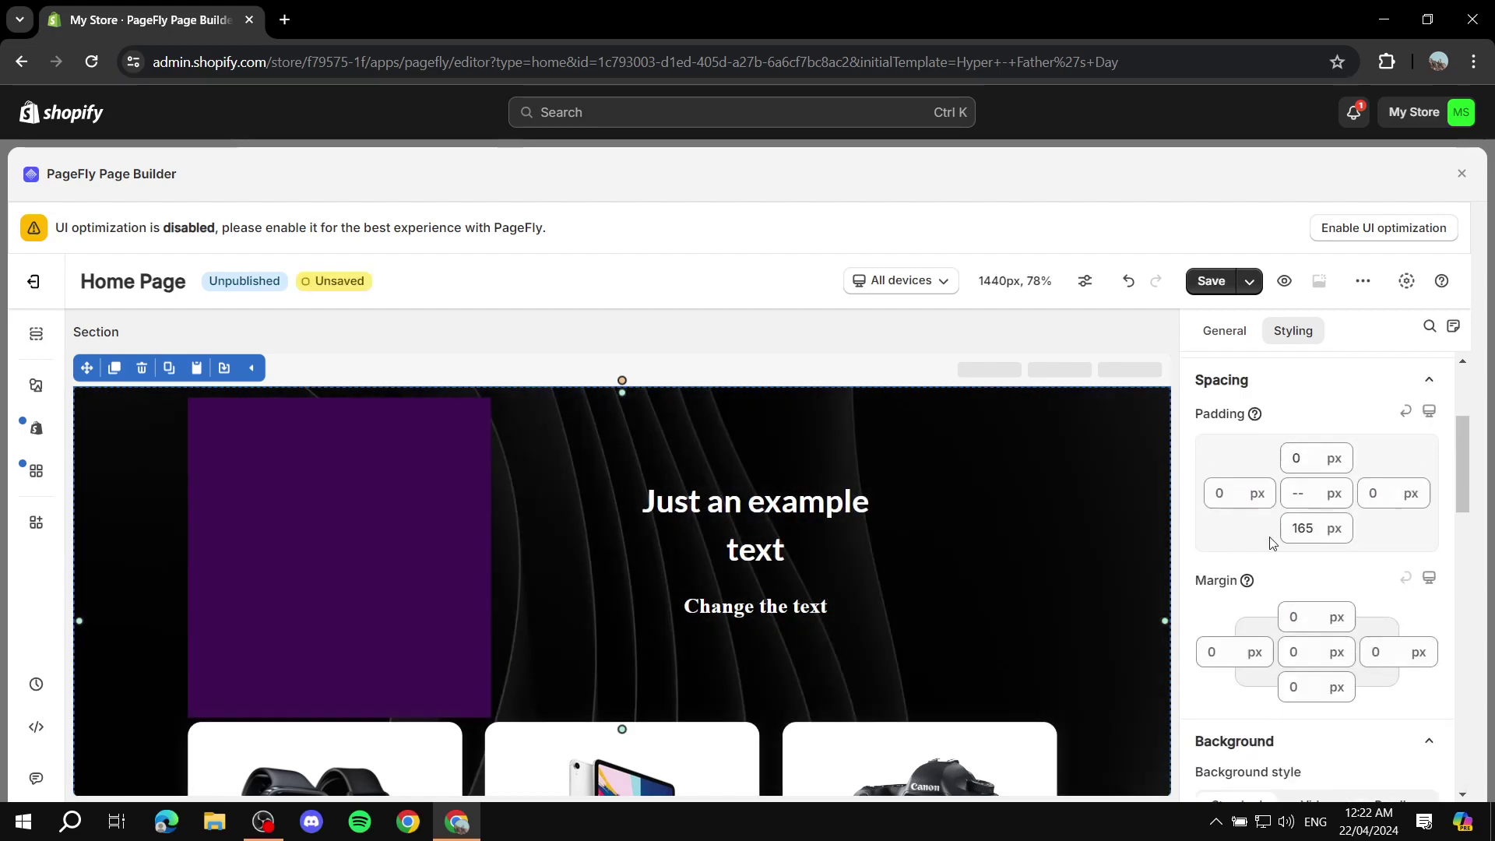
scroll(1289, 534, "up", 1)
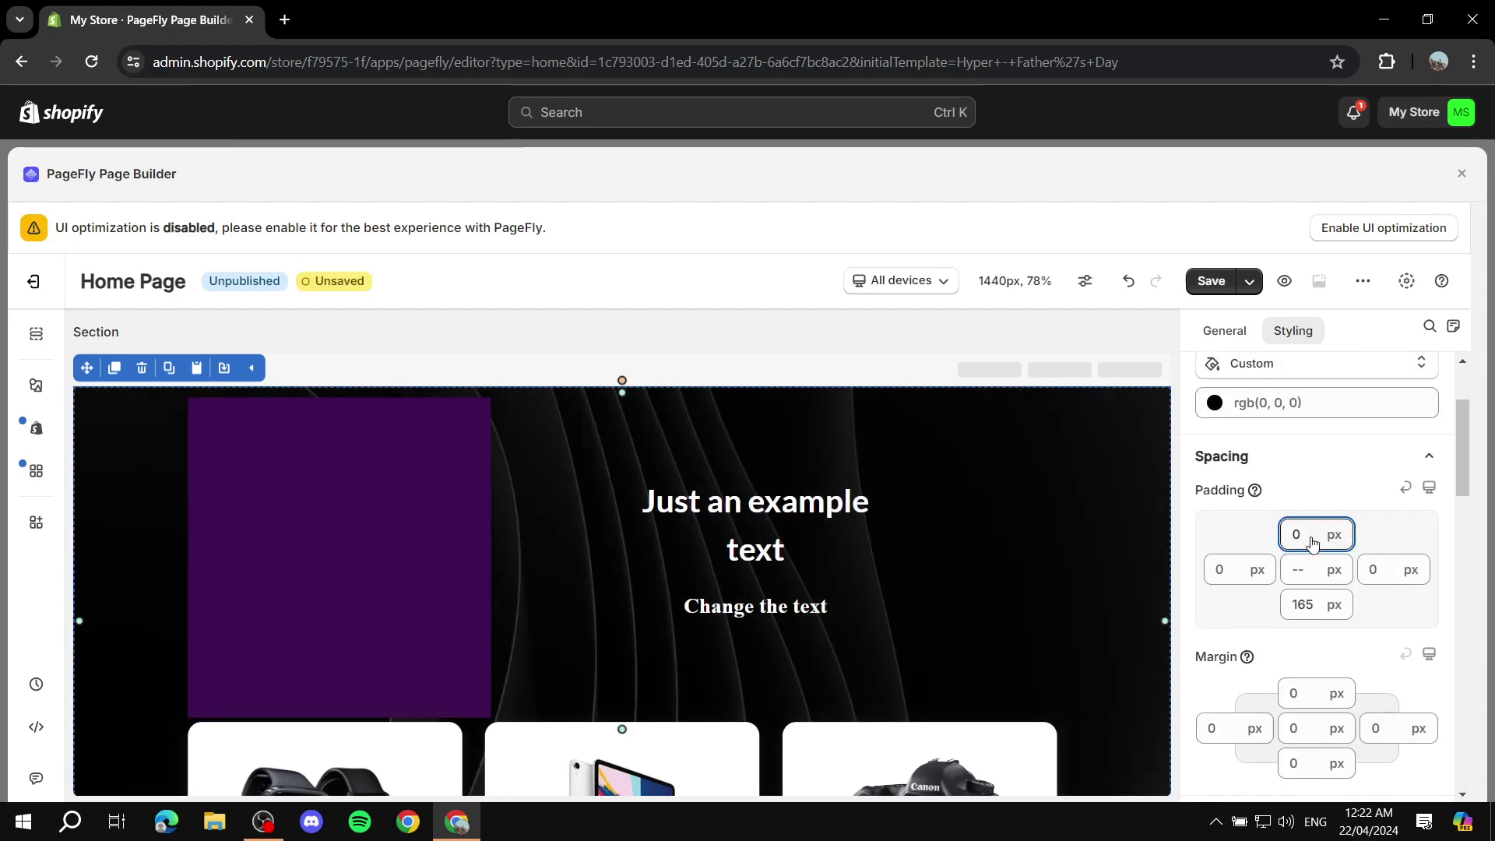
scroll(1416, 522, "down", 10)
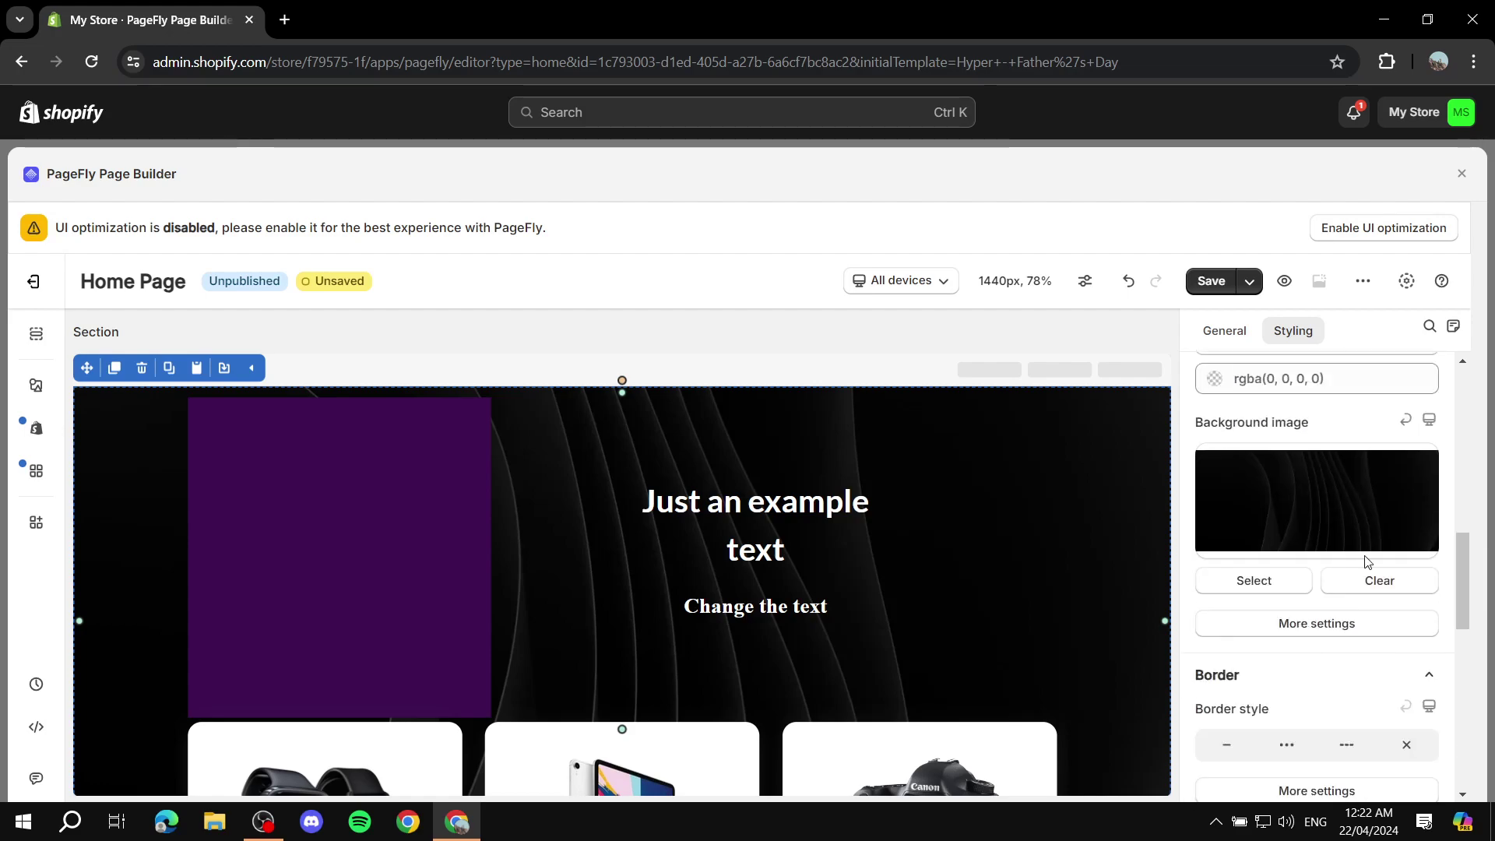
scroll(920, 519, "down", 5)
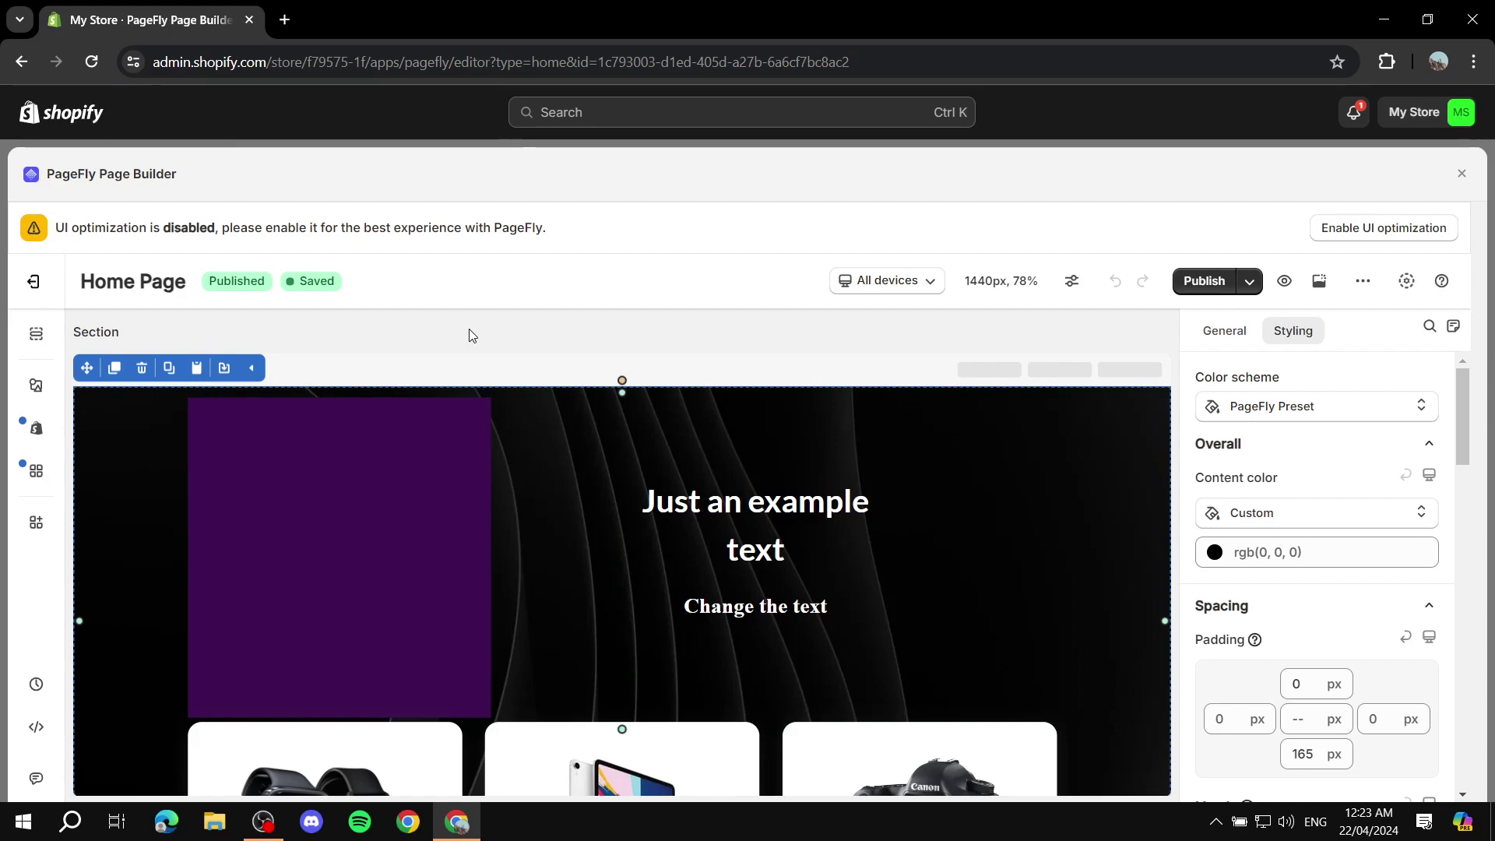
Close the page editor, collapse the trial notice, and open the live storefront from the Online Store channel
scroll(542, 487, "down", 1)
scroll(542, 487, "down", 3)
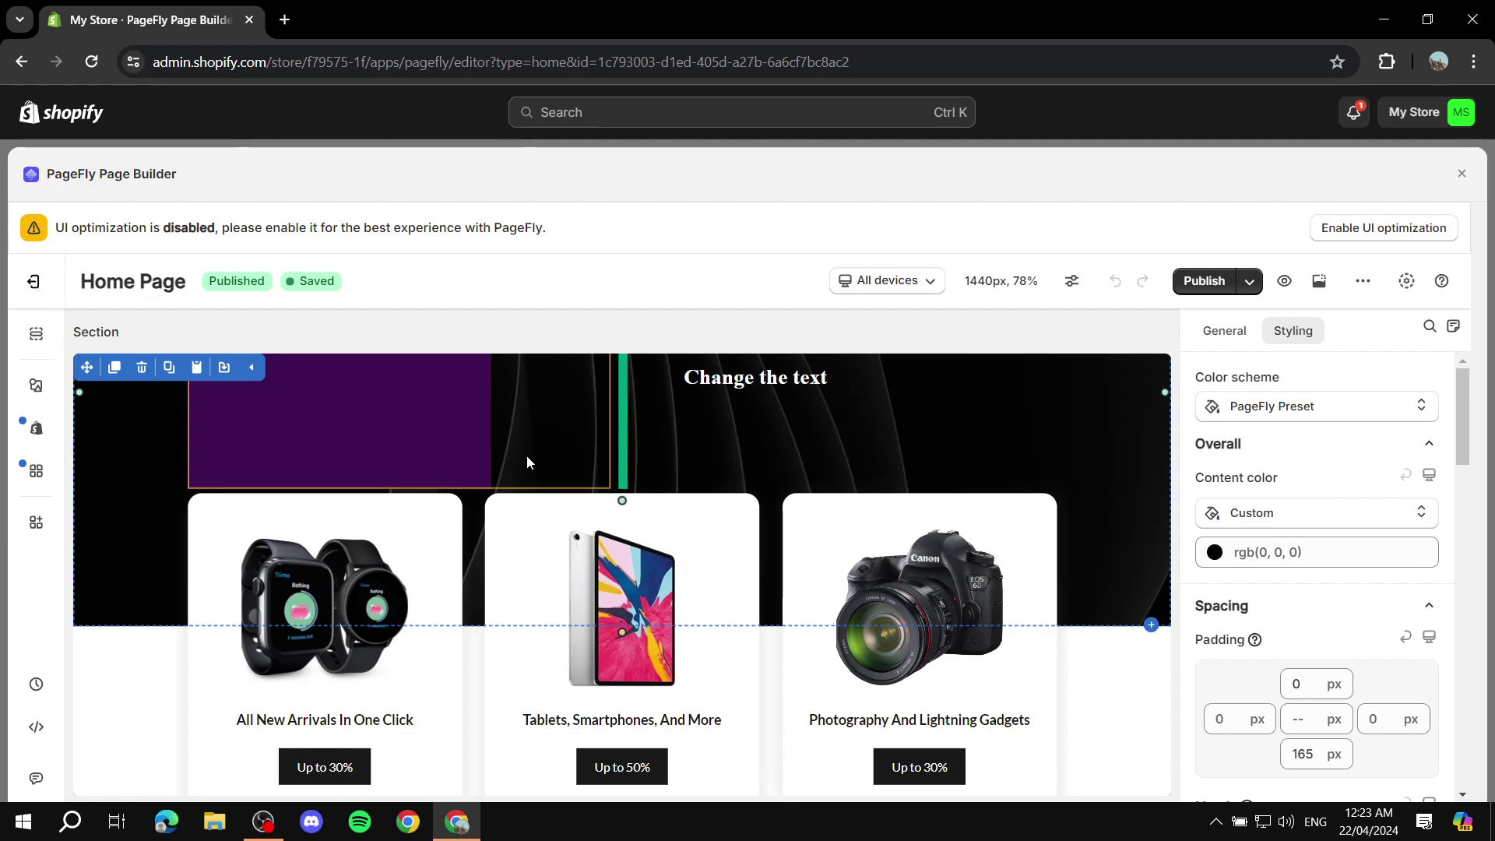
left_click(1462, 173)
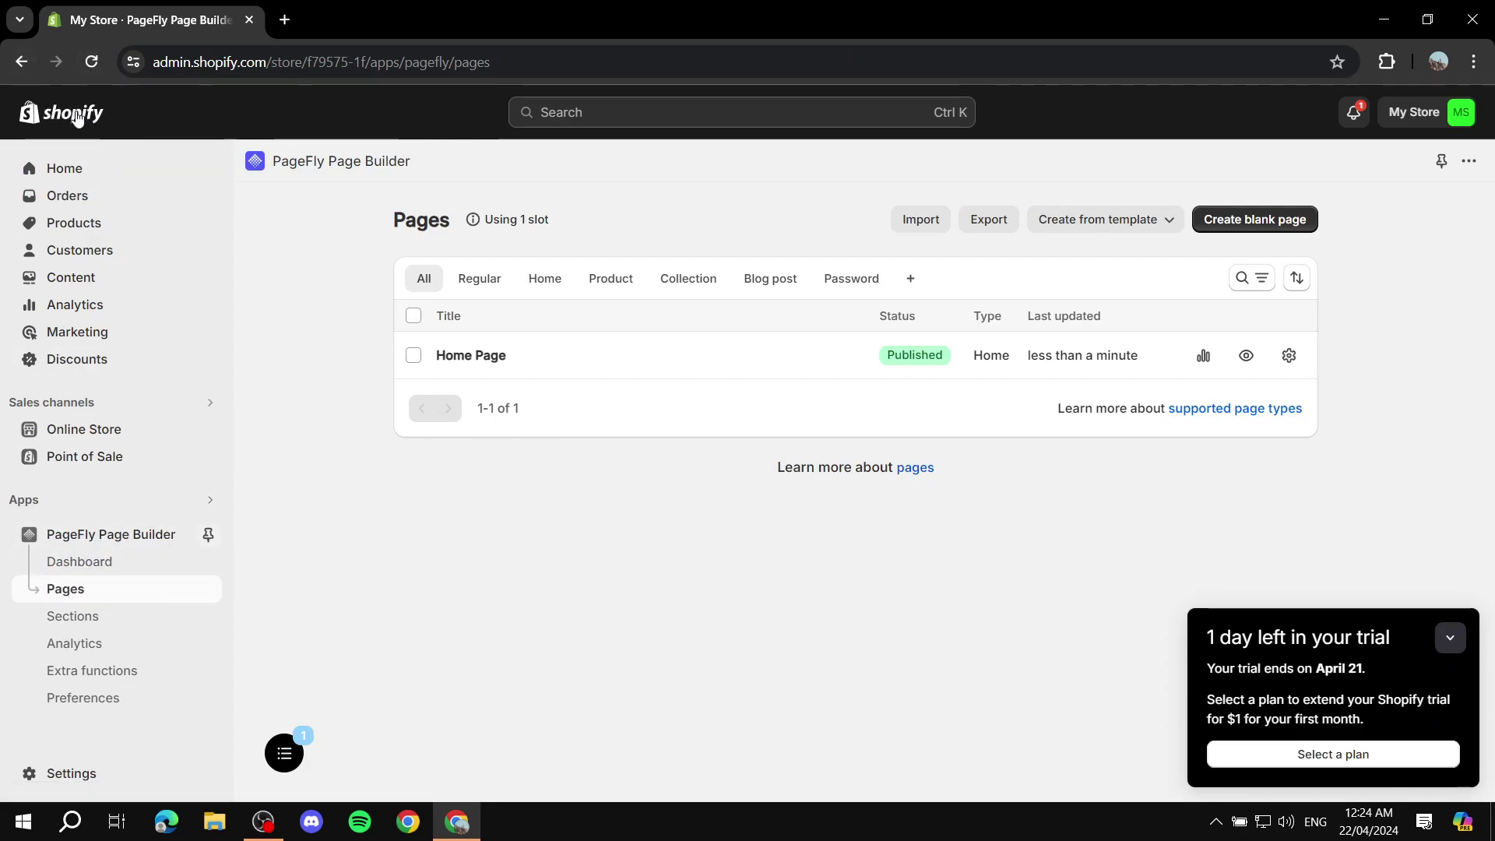
left_click(67, 428)
left_click(1449, 638)
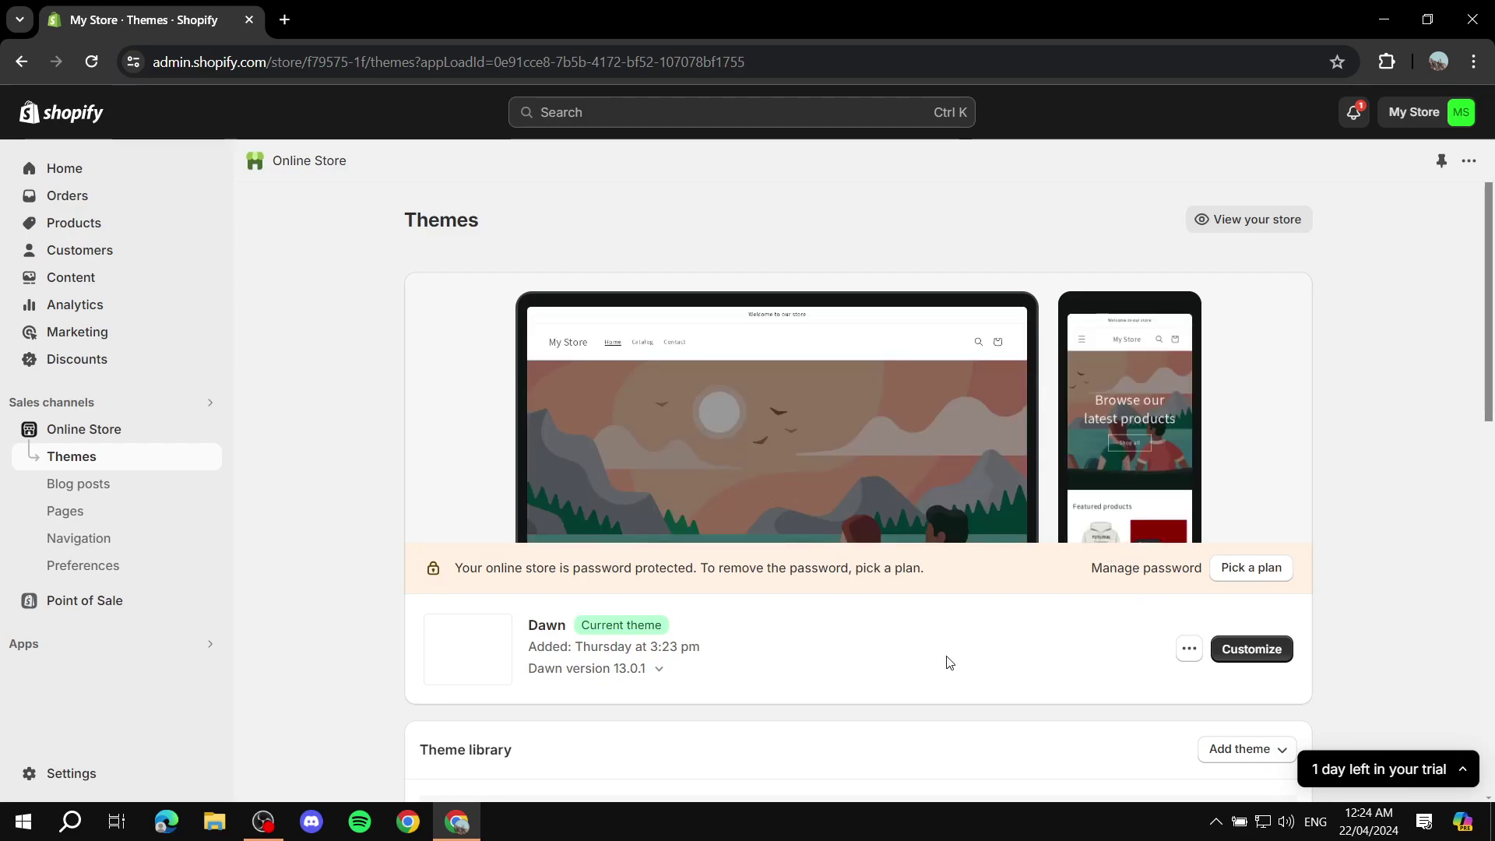
left_click(208, 429)
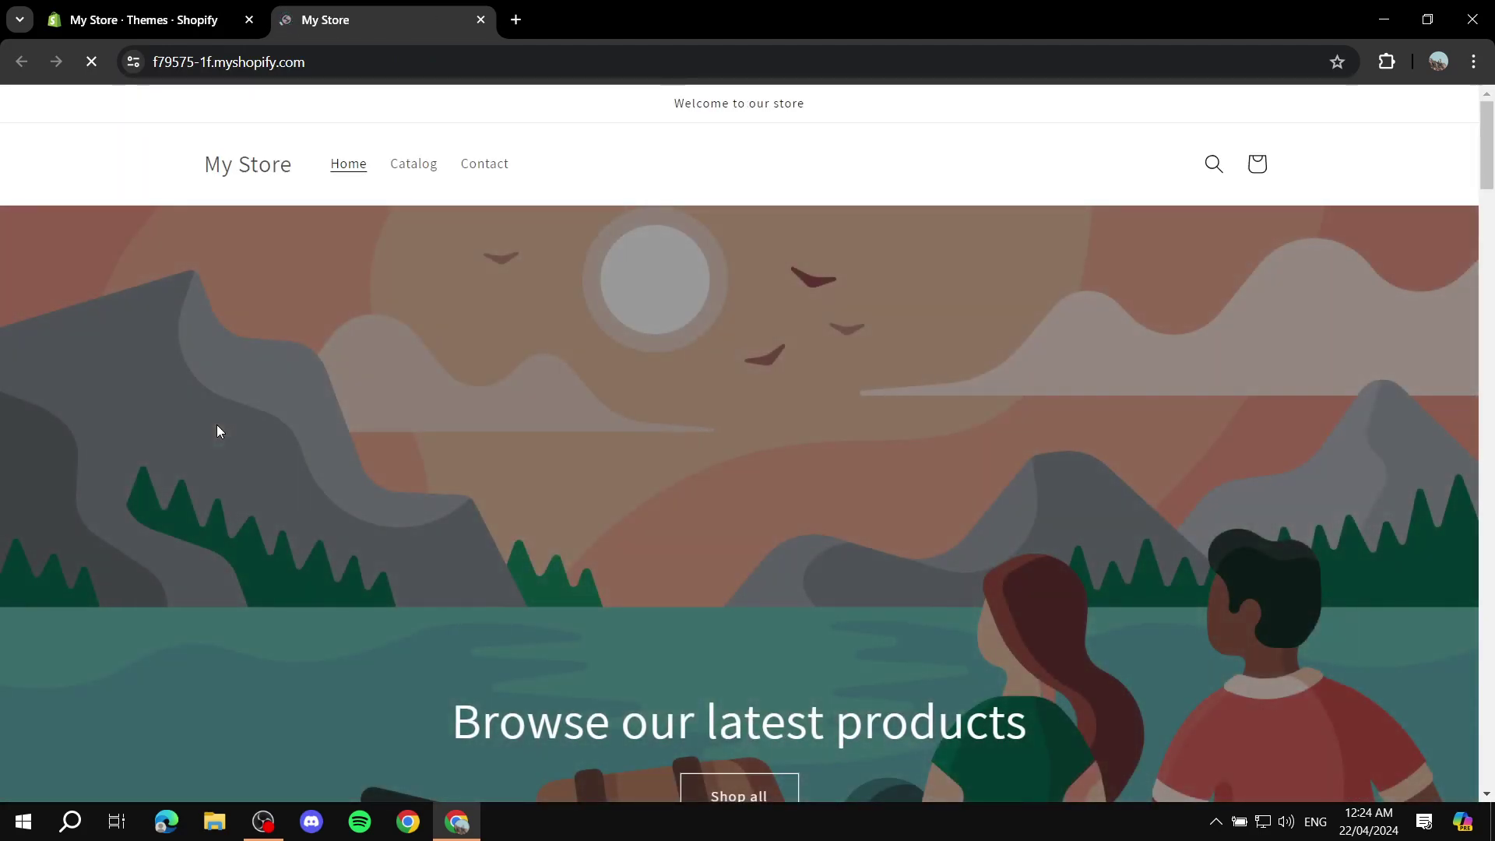
Examine the published home page on the storefront from the header to the email sign-up, and close the store view
scroll(678, 594, "down", 10)
scroll(1108, 540, "down", 4)
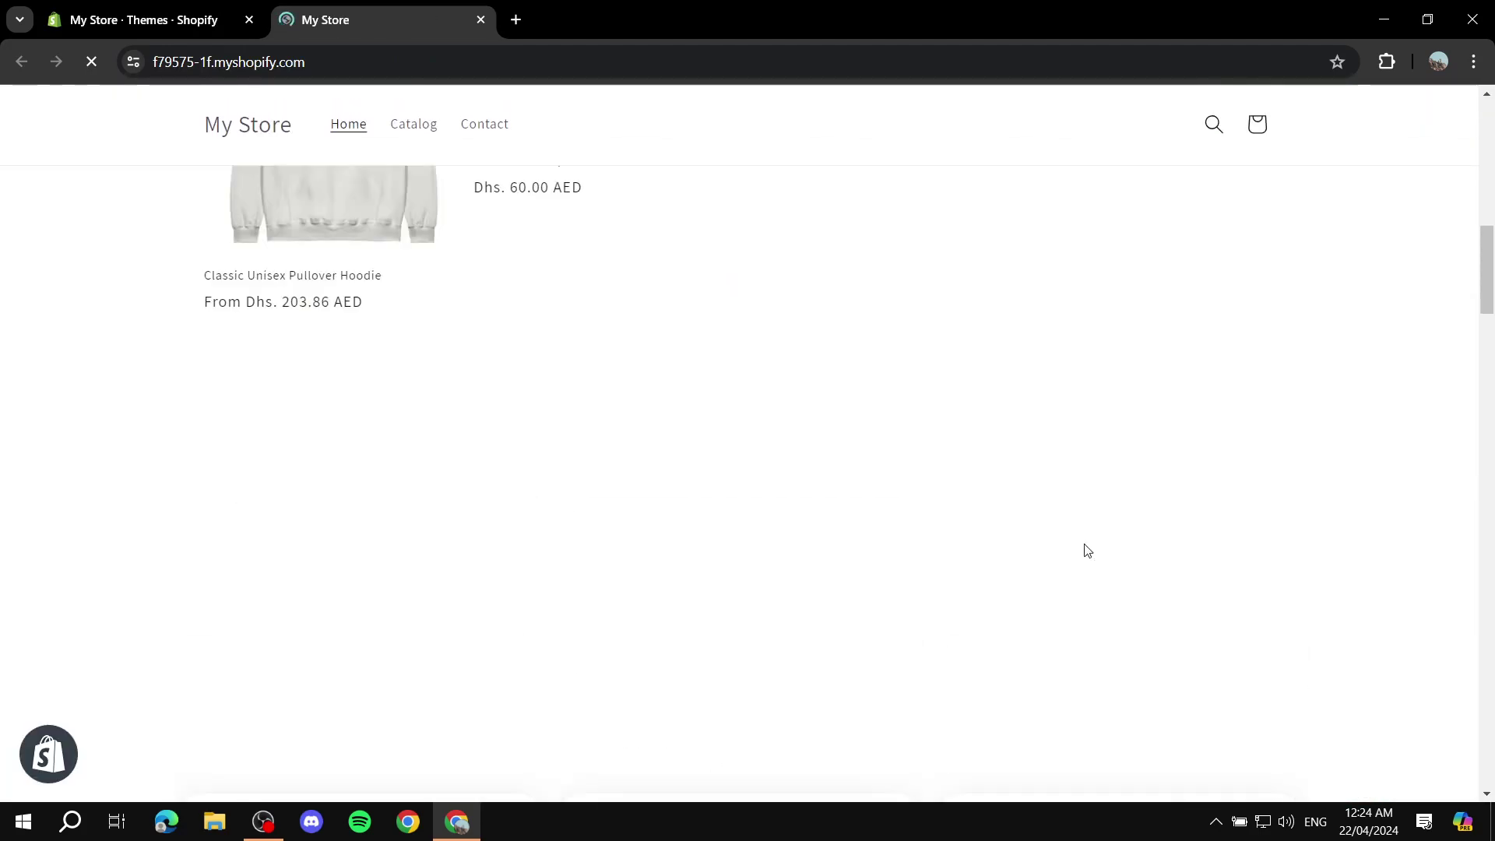
scroll(1052, 558, "down", 10)
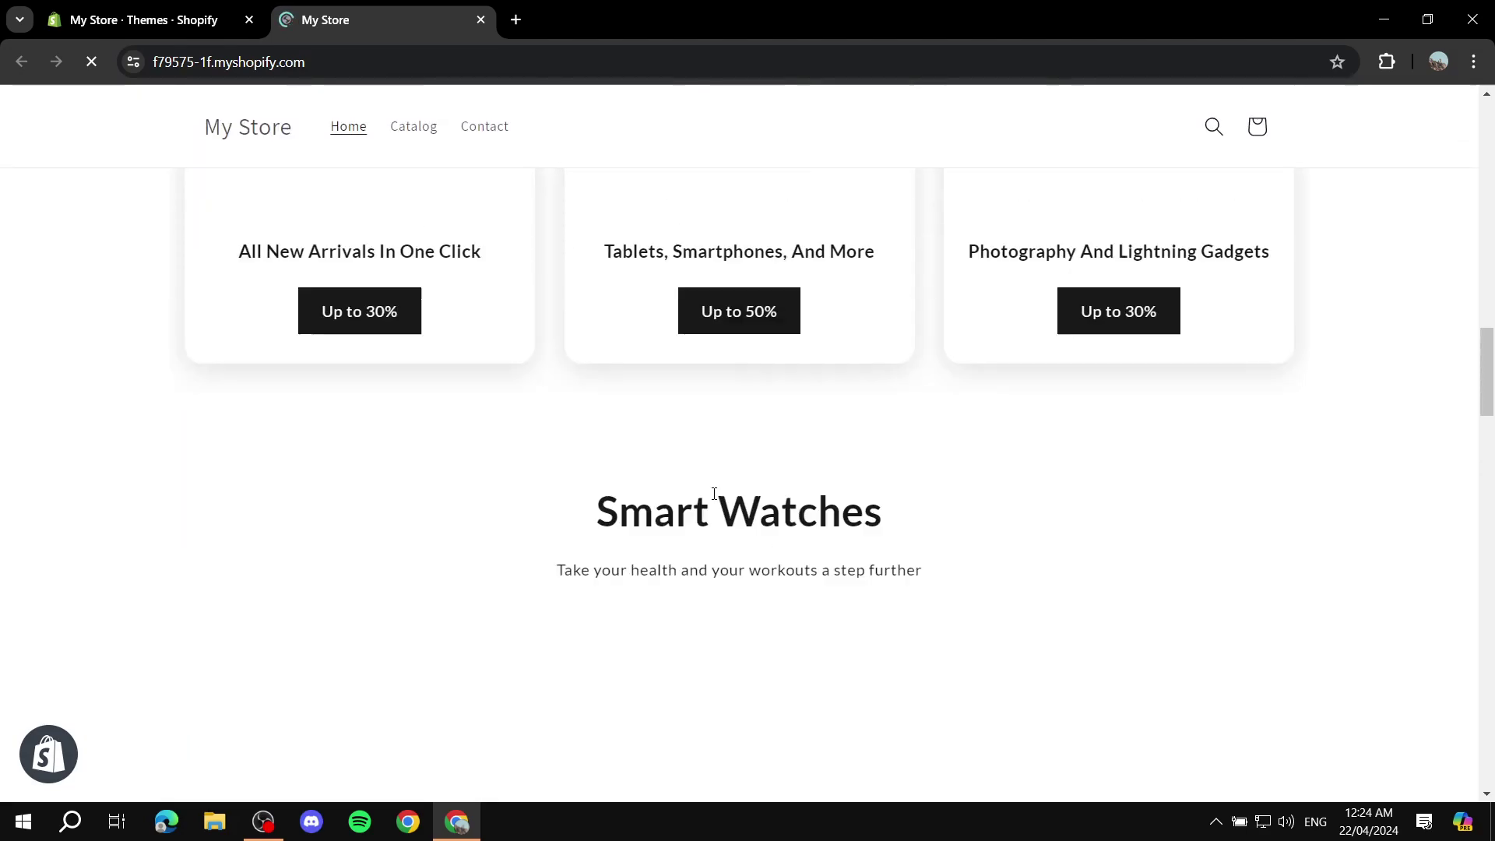
scroll(1039, 474, "down", 10)
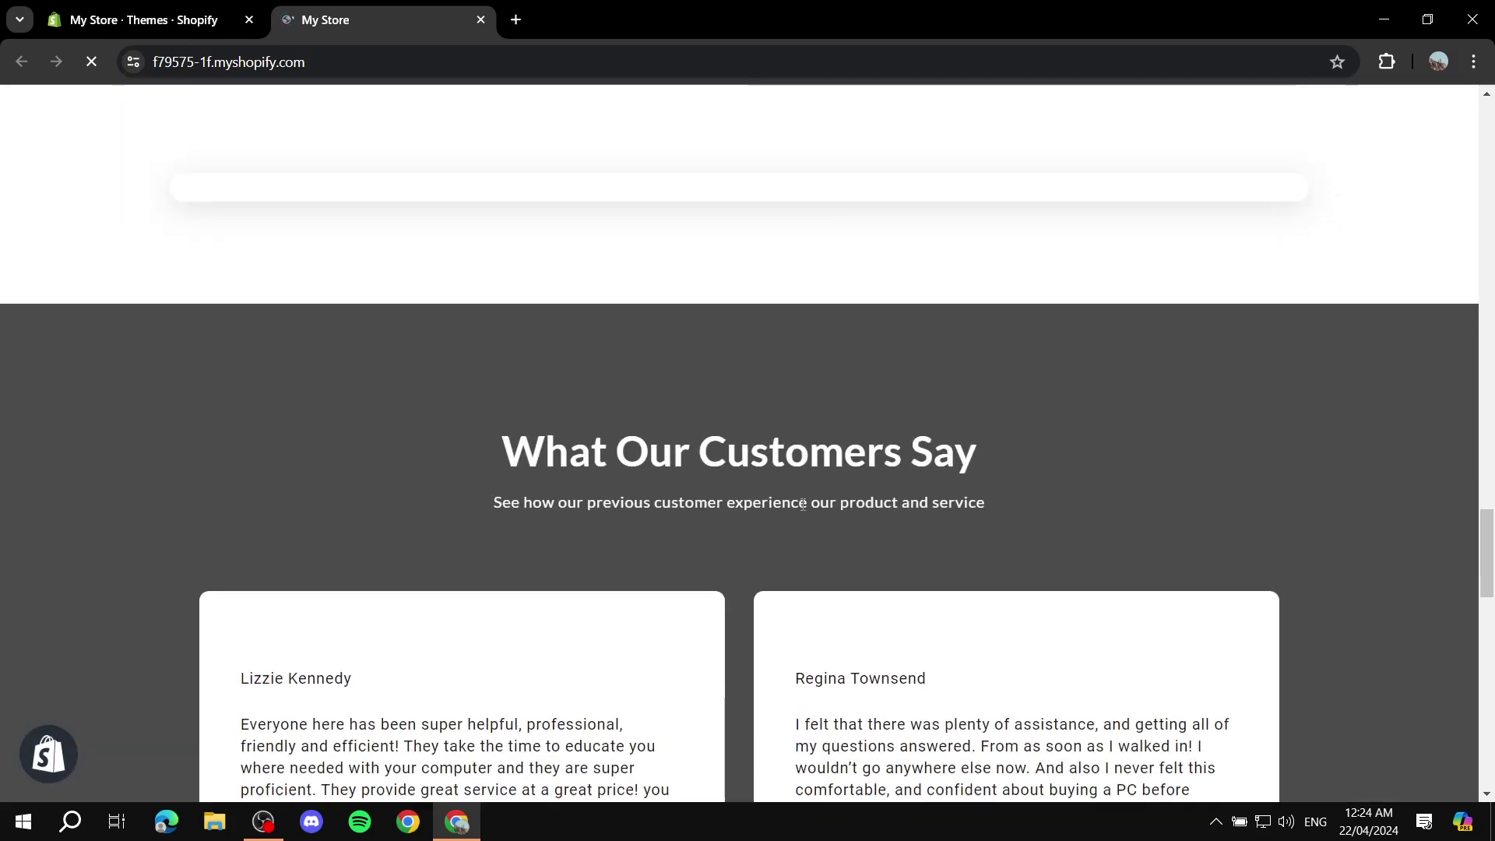
scroll(803, 504, "down", 5)
scroll(725, 514, "up", 15)
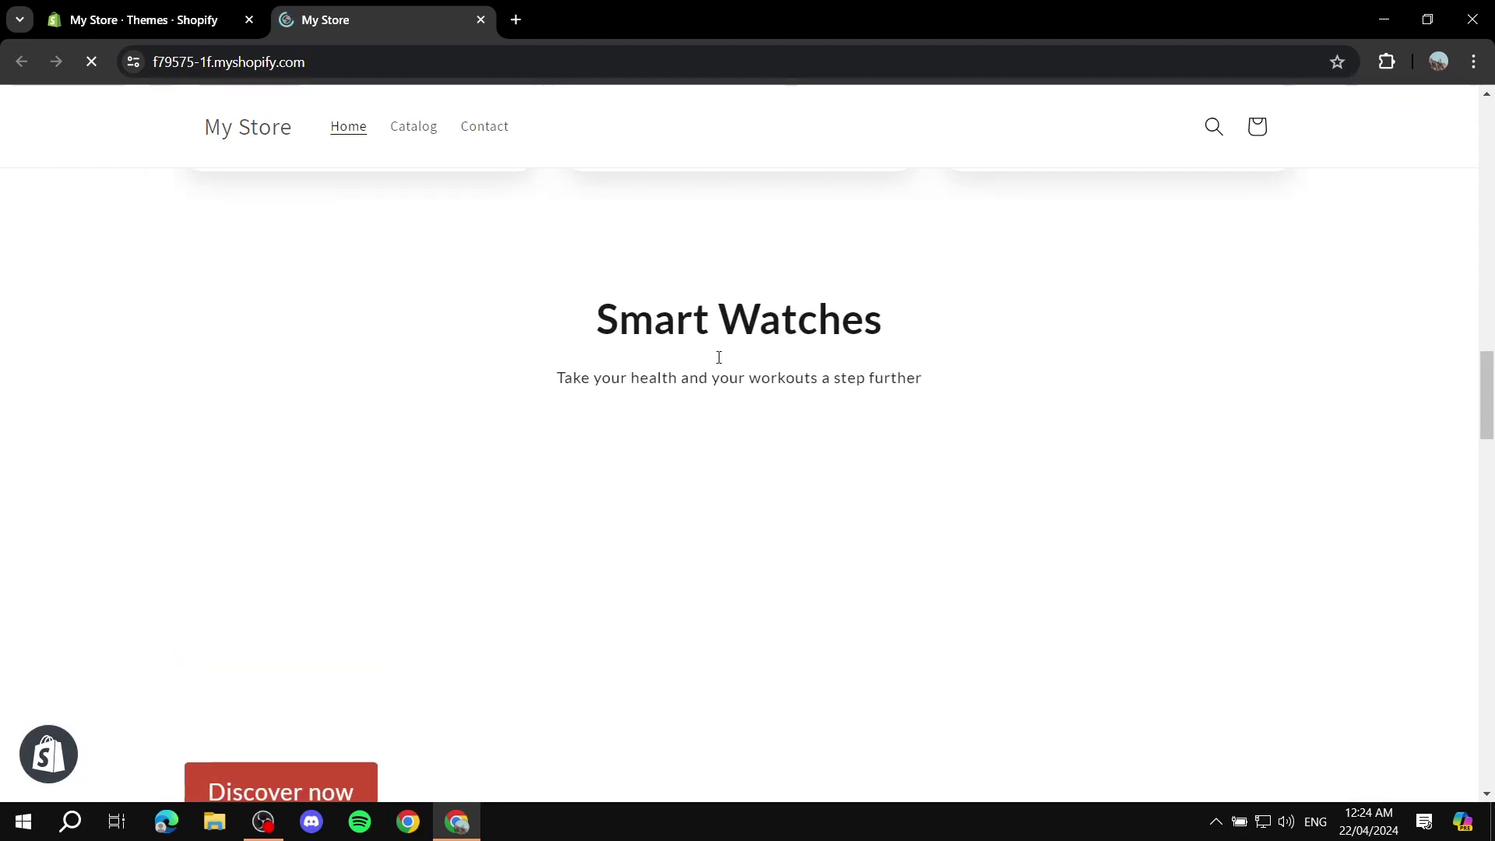
scroll(860, 383, "up", 15)
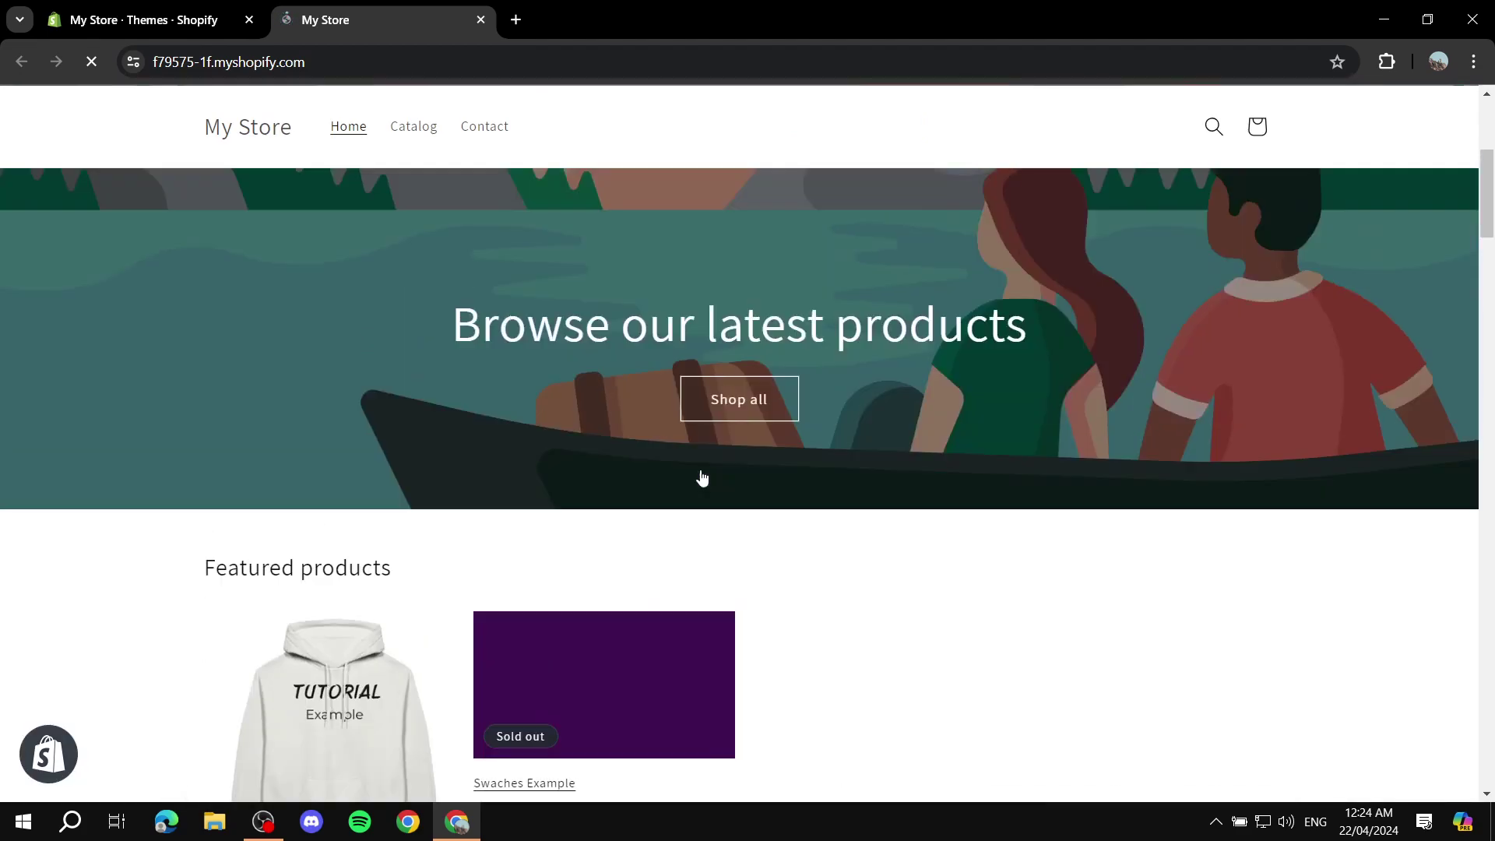
scroll(991, 467, "down", 10)
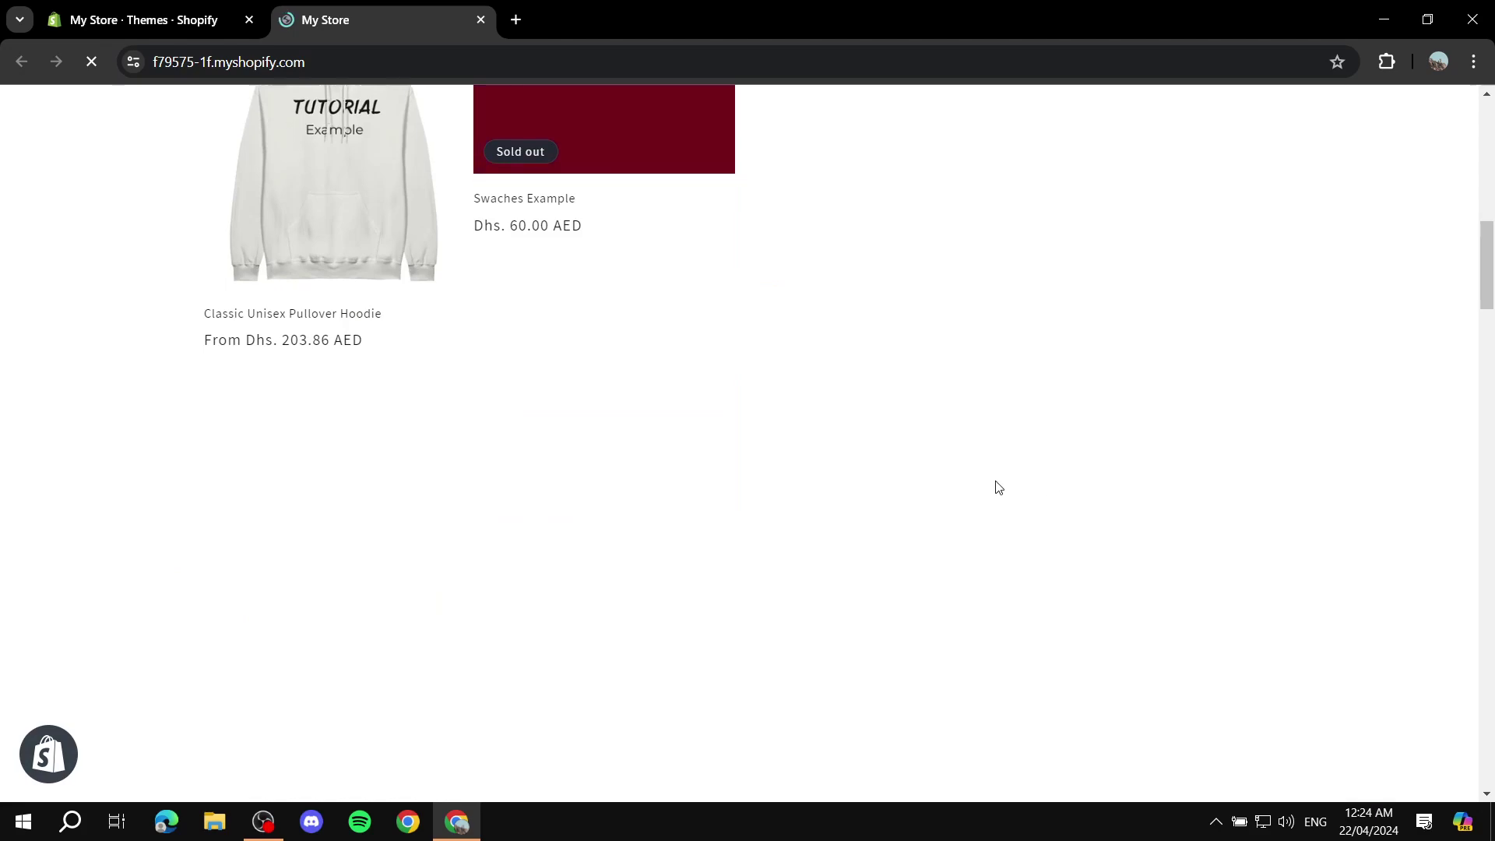
scroll(876, 415, "up", 7)
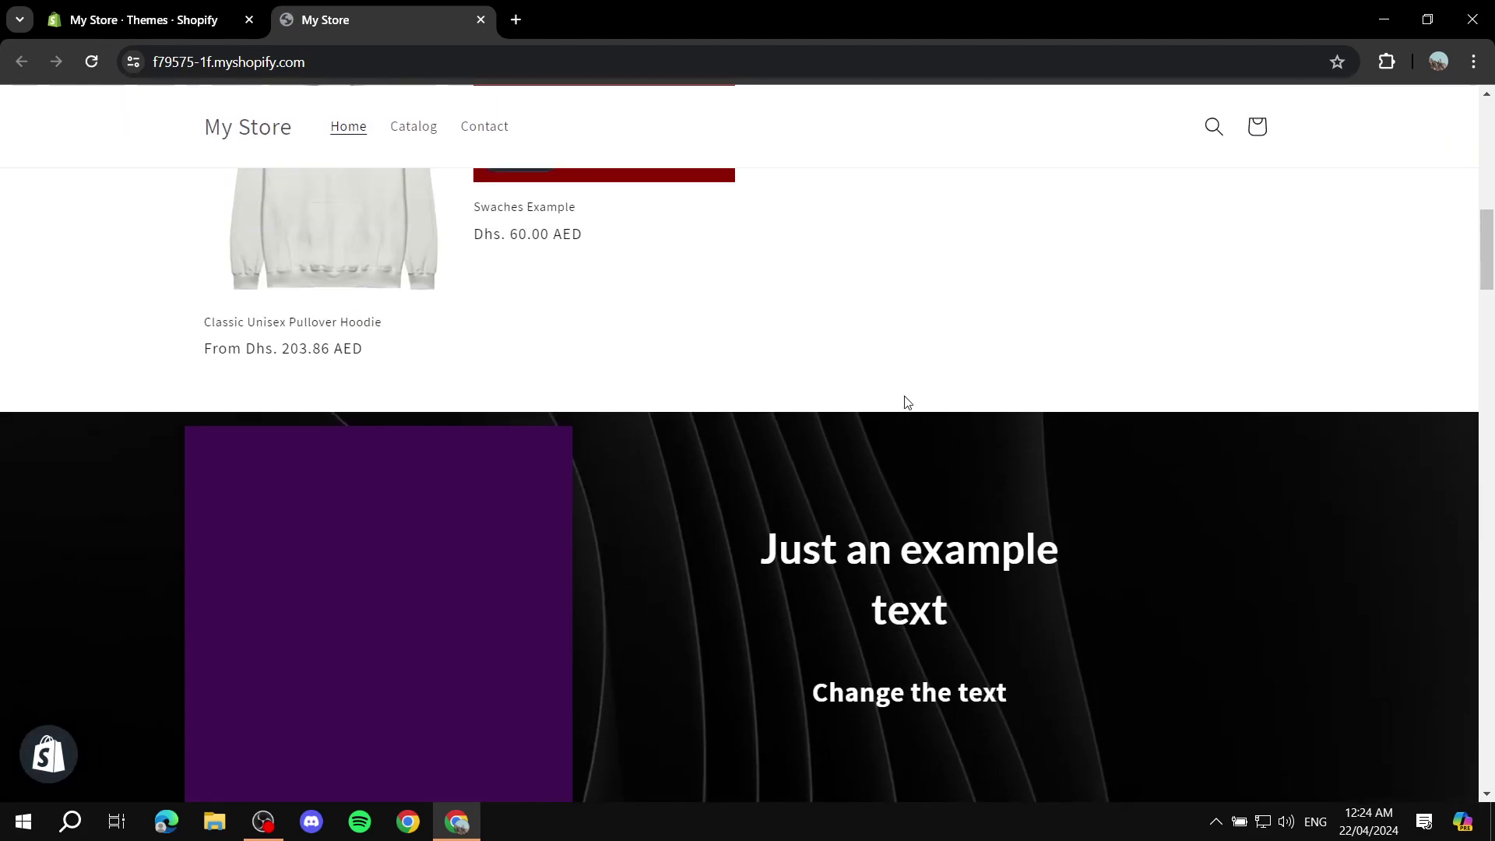
scroll(892, 406, "down", 4)
scroll(892, 405, "down", 20)
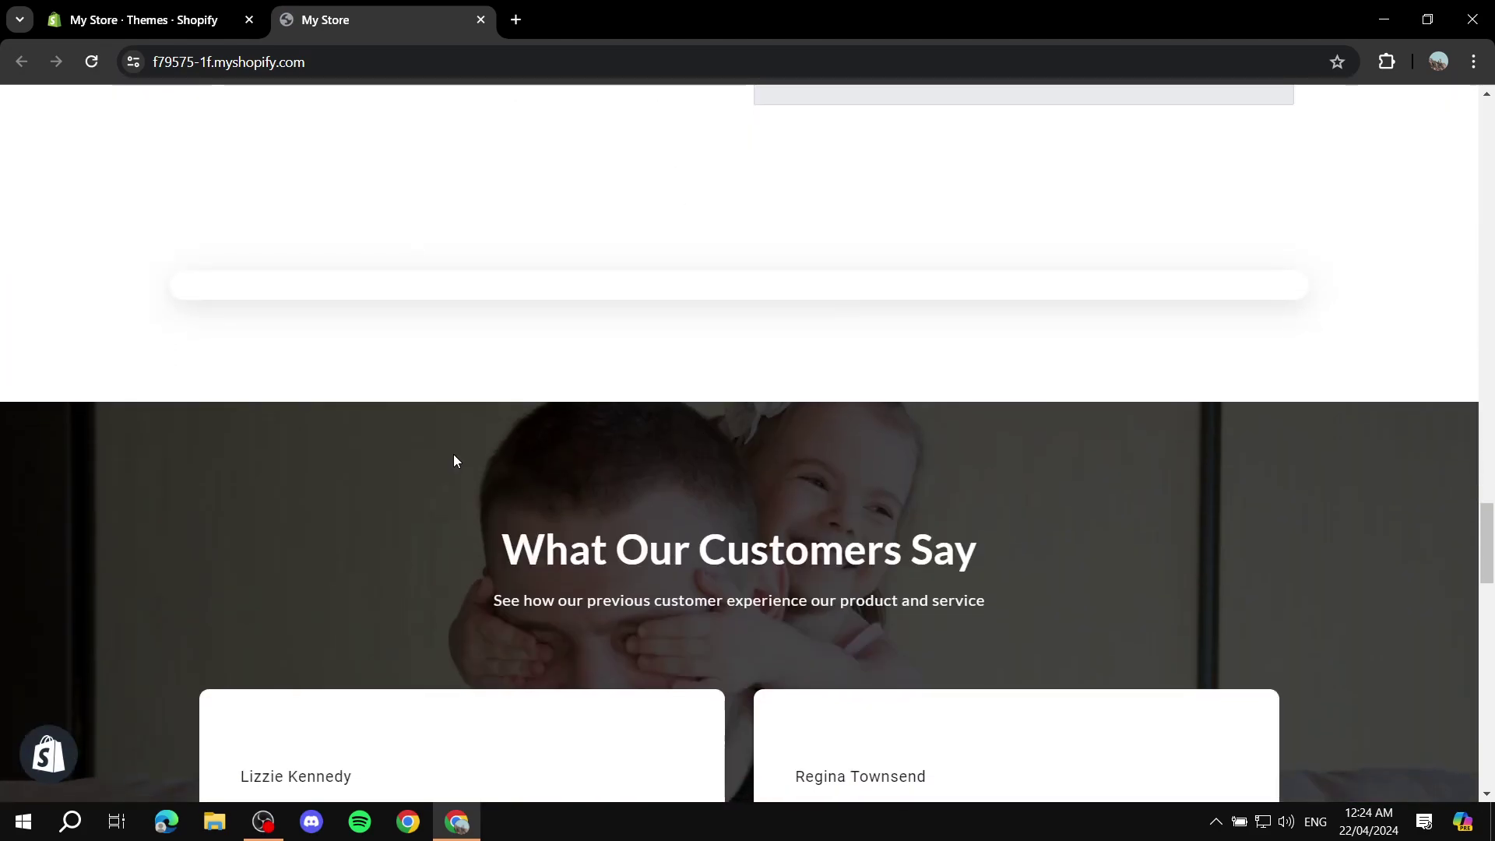
scroll(837, 463, "up", 10)
scroll(767, 287, "up", 5)
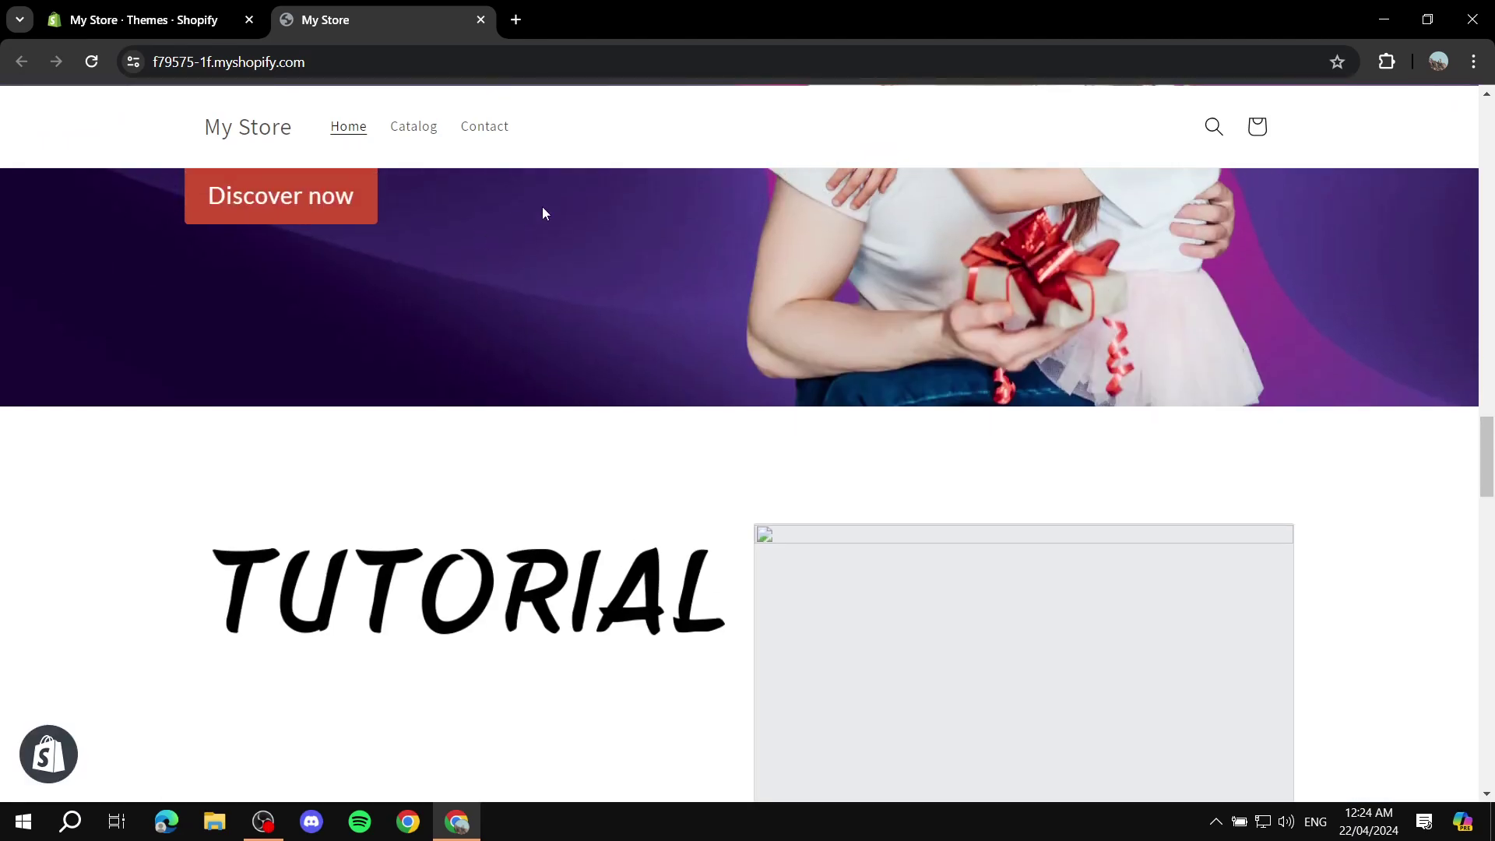
scroll(800, 427, "up", 5)
scroll(852, 447, "up", 10)
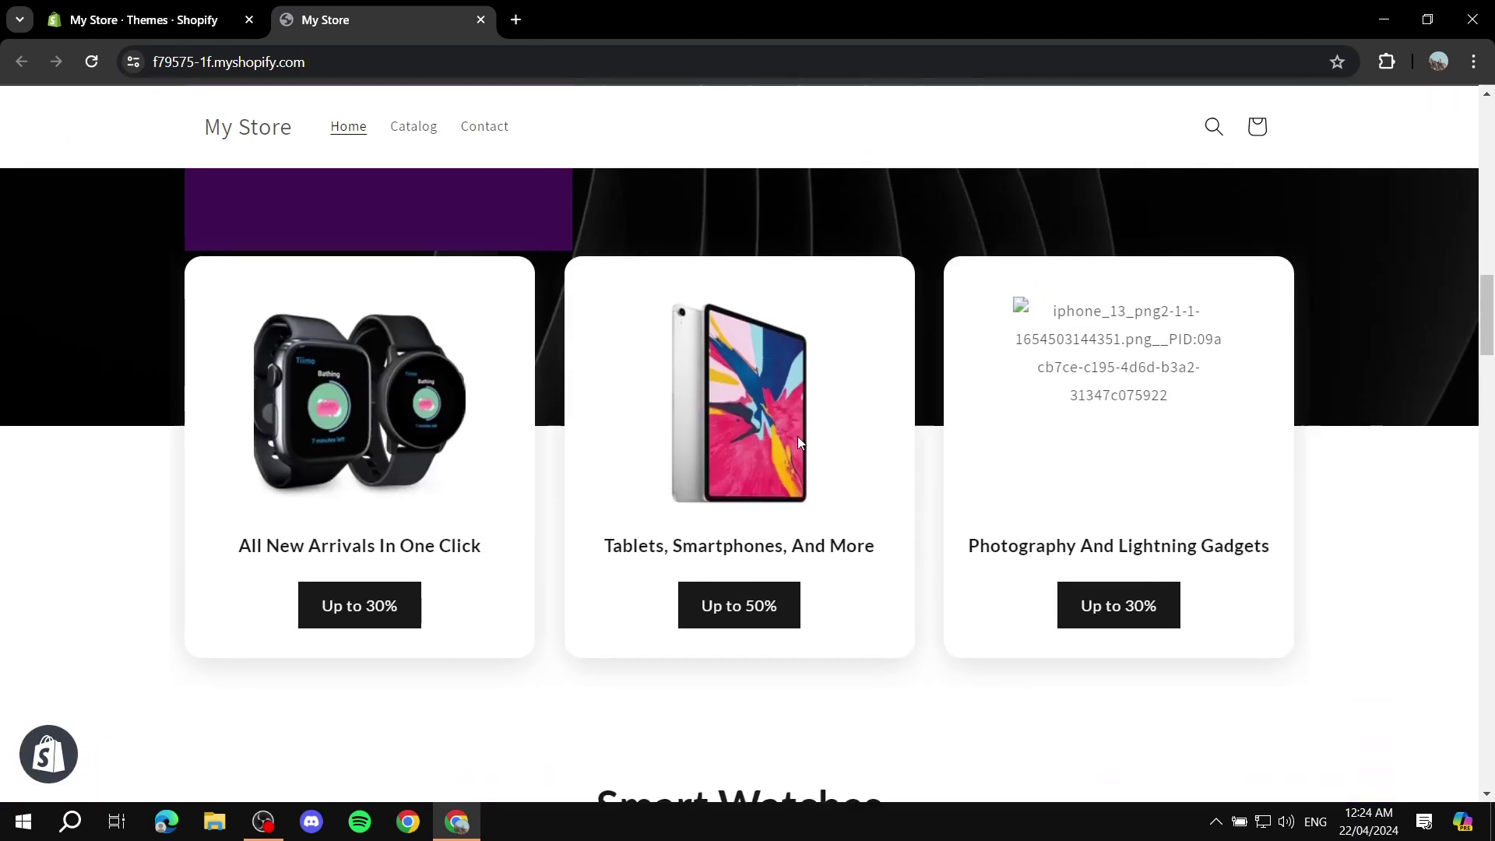
scroll(246, 391, "up", 12)
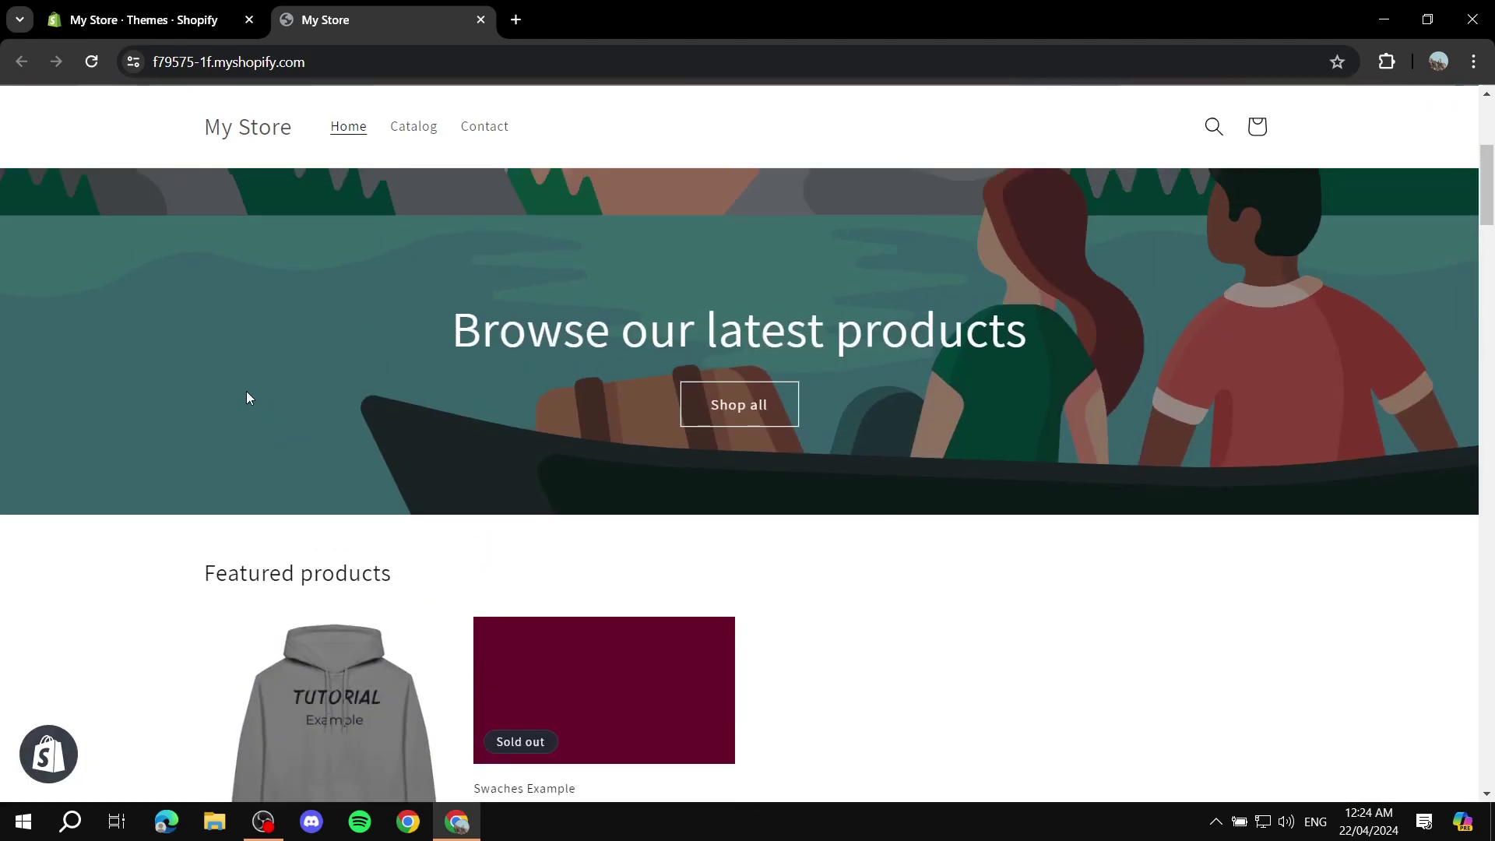
scroll(1028, 348, "down", 10)
scroll(905, 353, "down", 6)
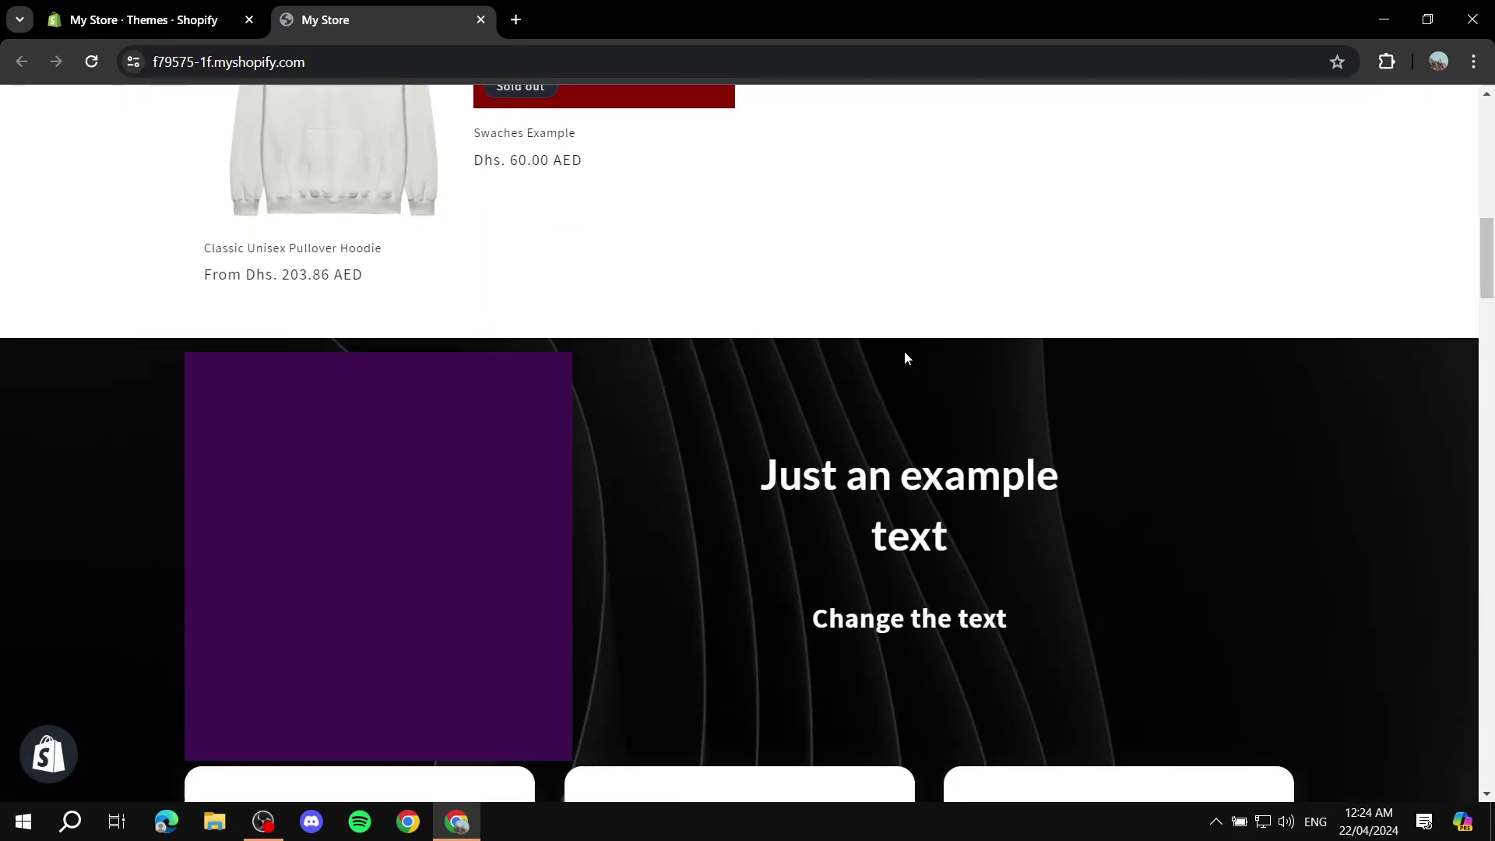
scroll(739, 281, "up", 10)
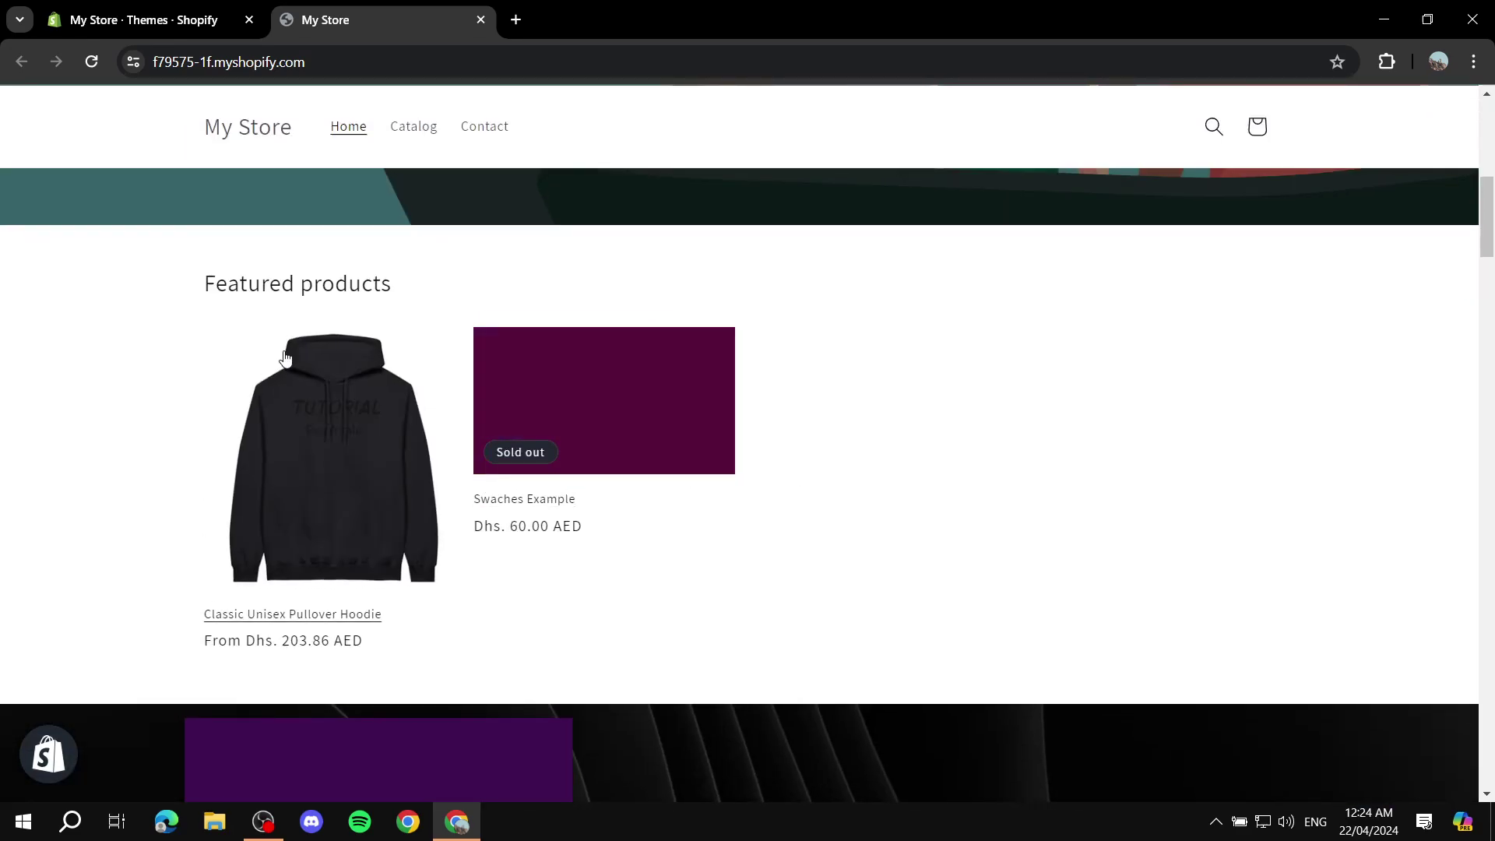
scroll(561, 389, "up", 4)
scroll(1306, 487, "up", 5)
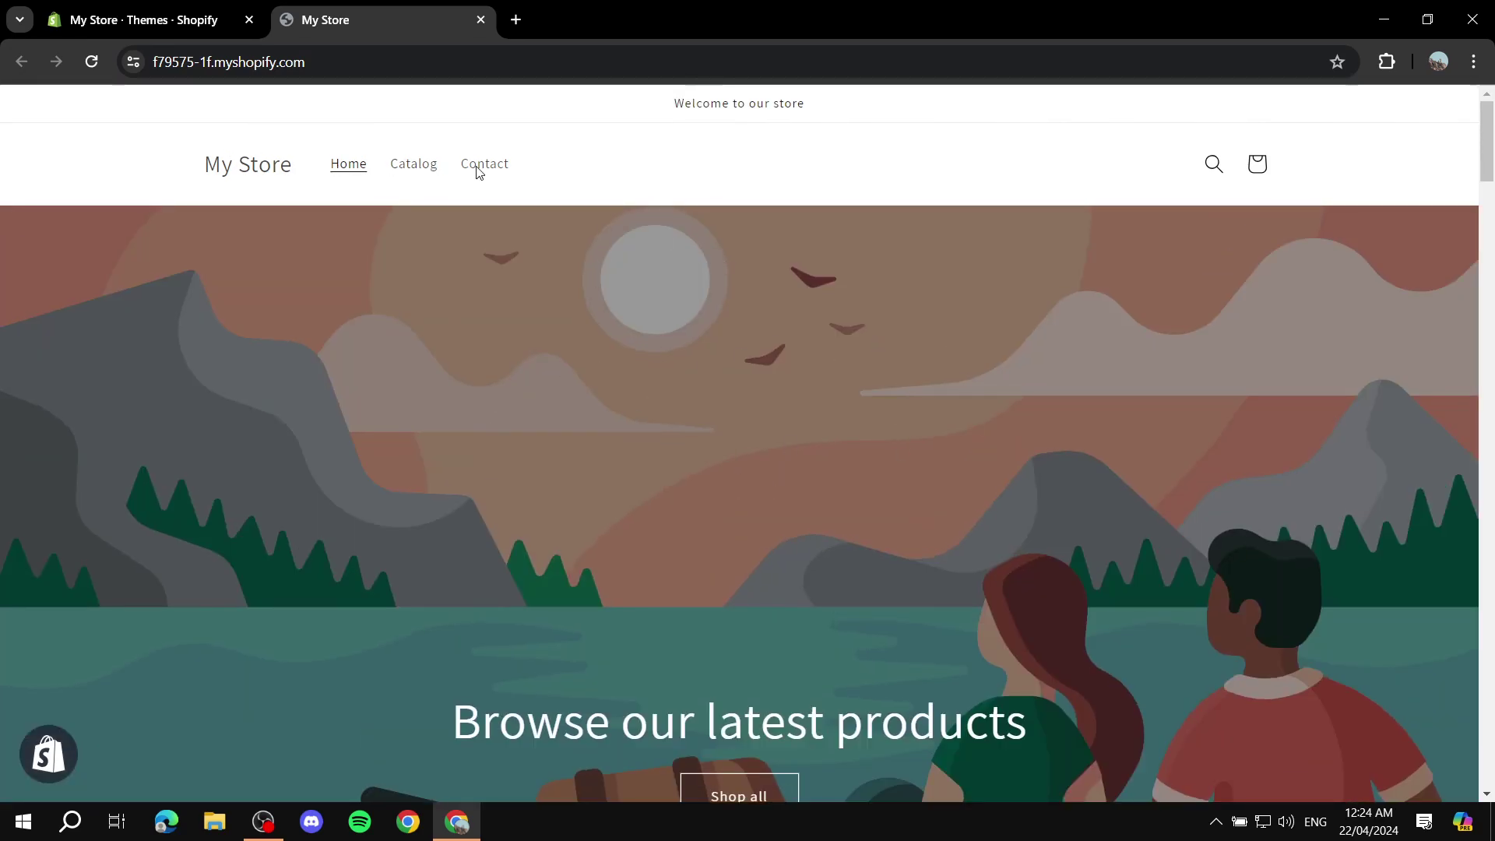
scroll(755, 290, "down", 20)
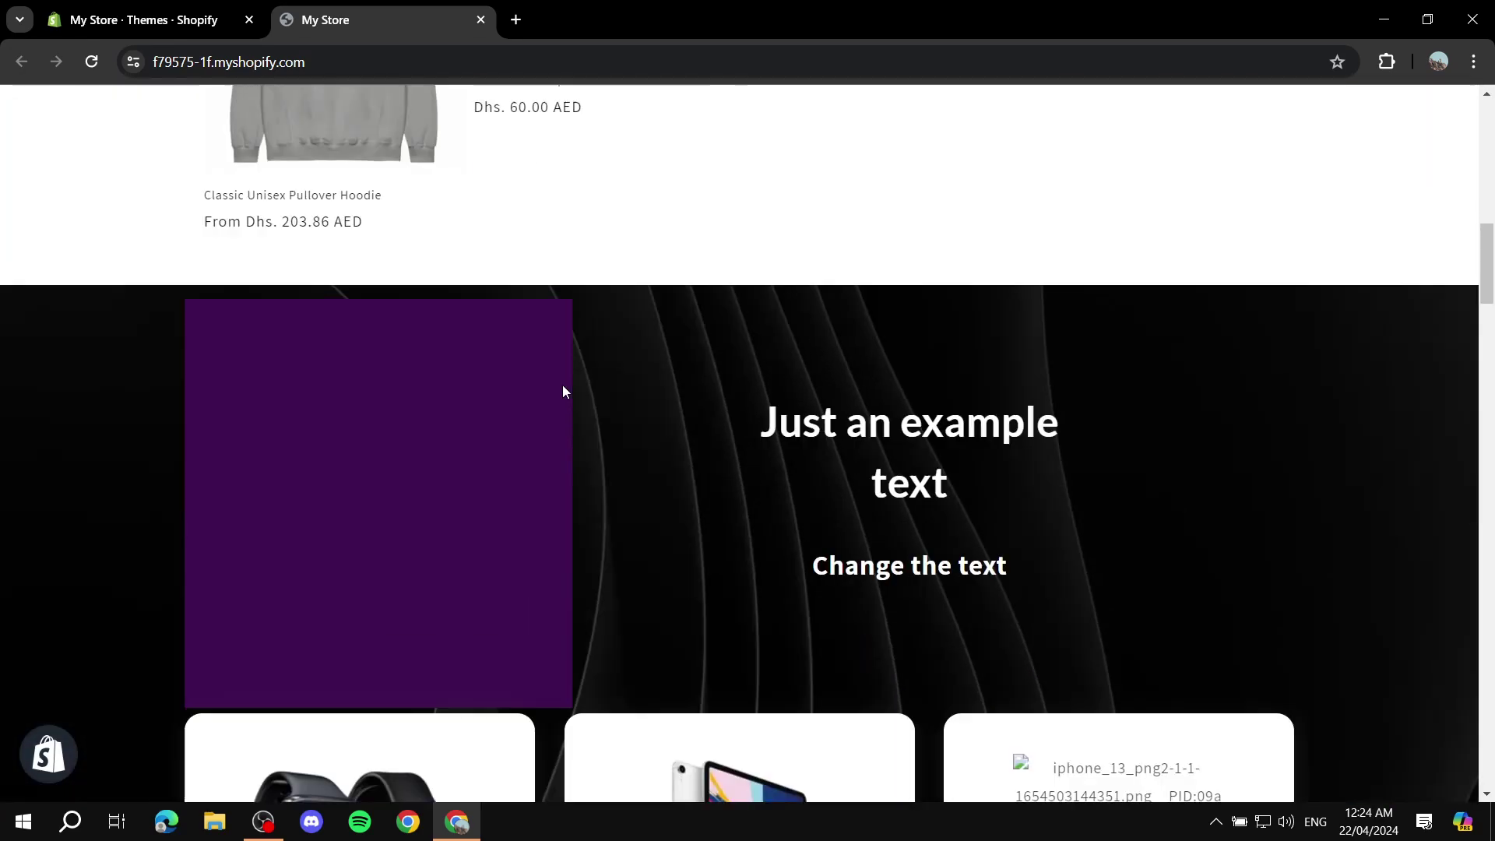
scroll(1352, 391, "down", 20)
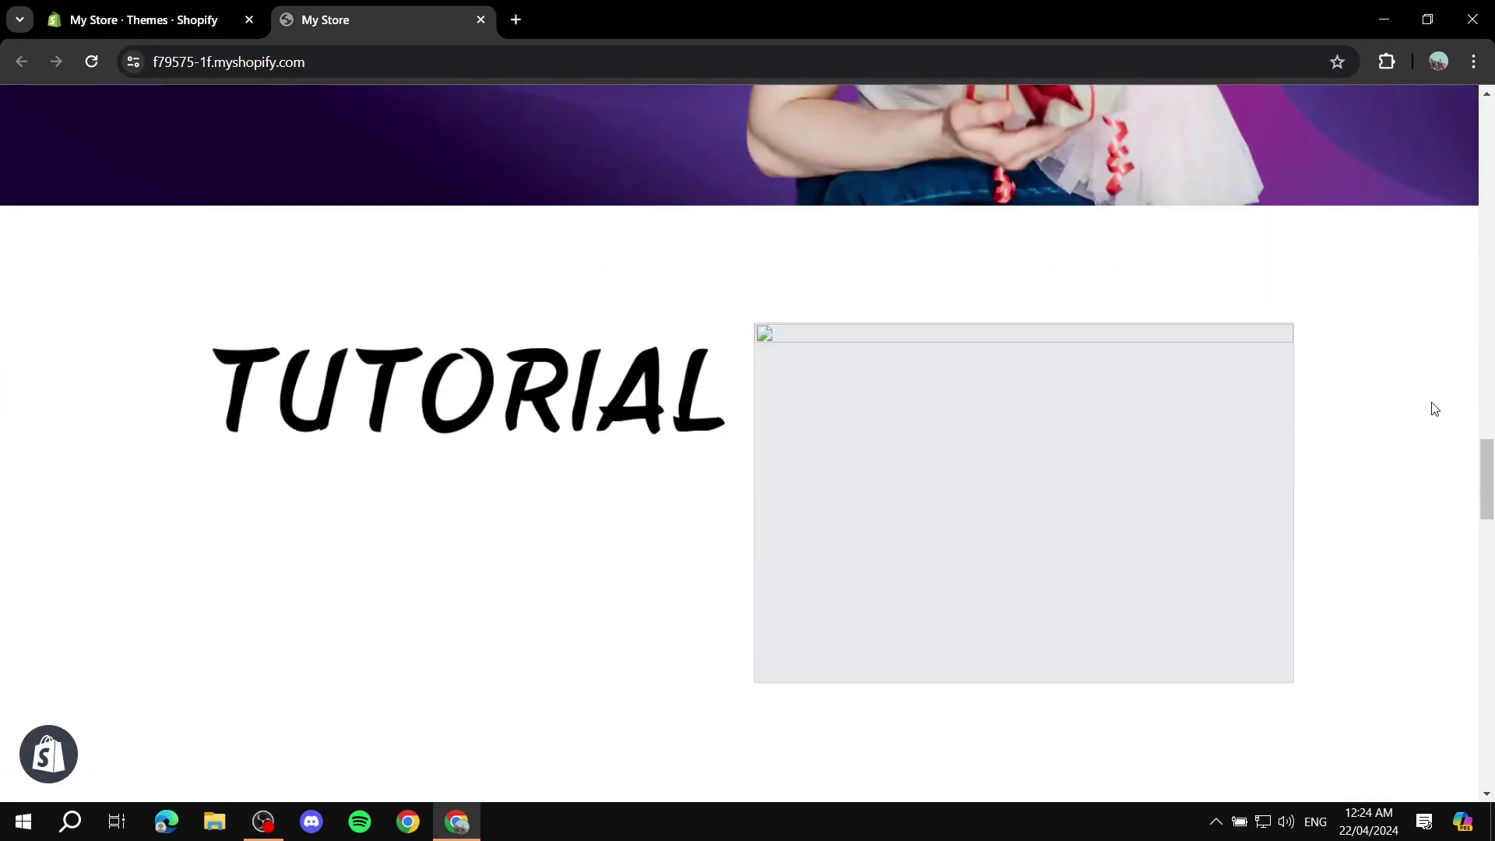
scroll(1416, 427, "down", 5)
scroll(1208, 460, "up", 15)
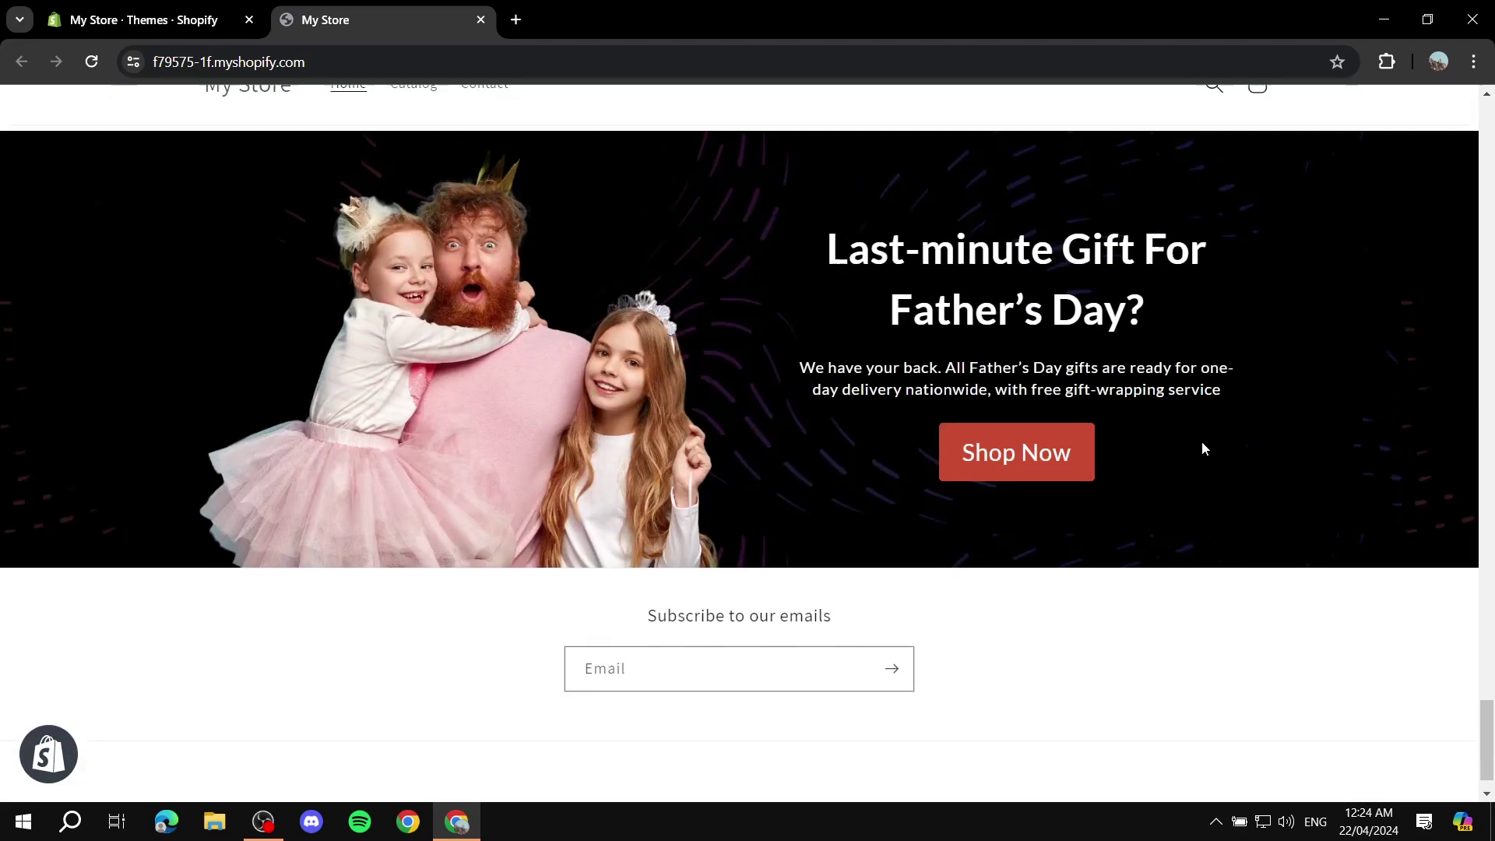
scroll(848, 380, "up", 7)
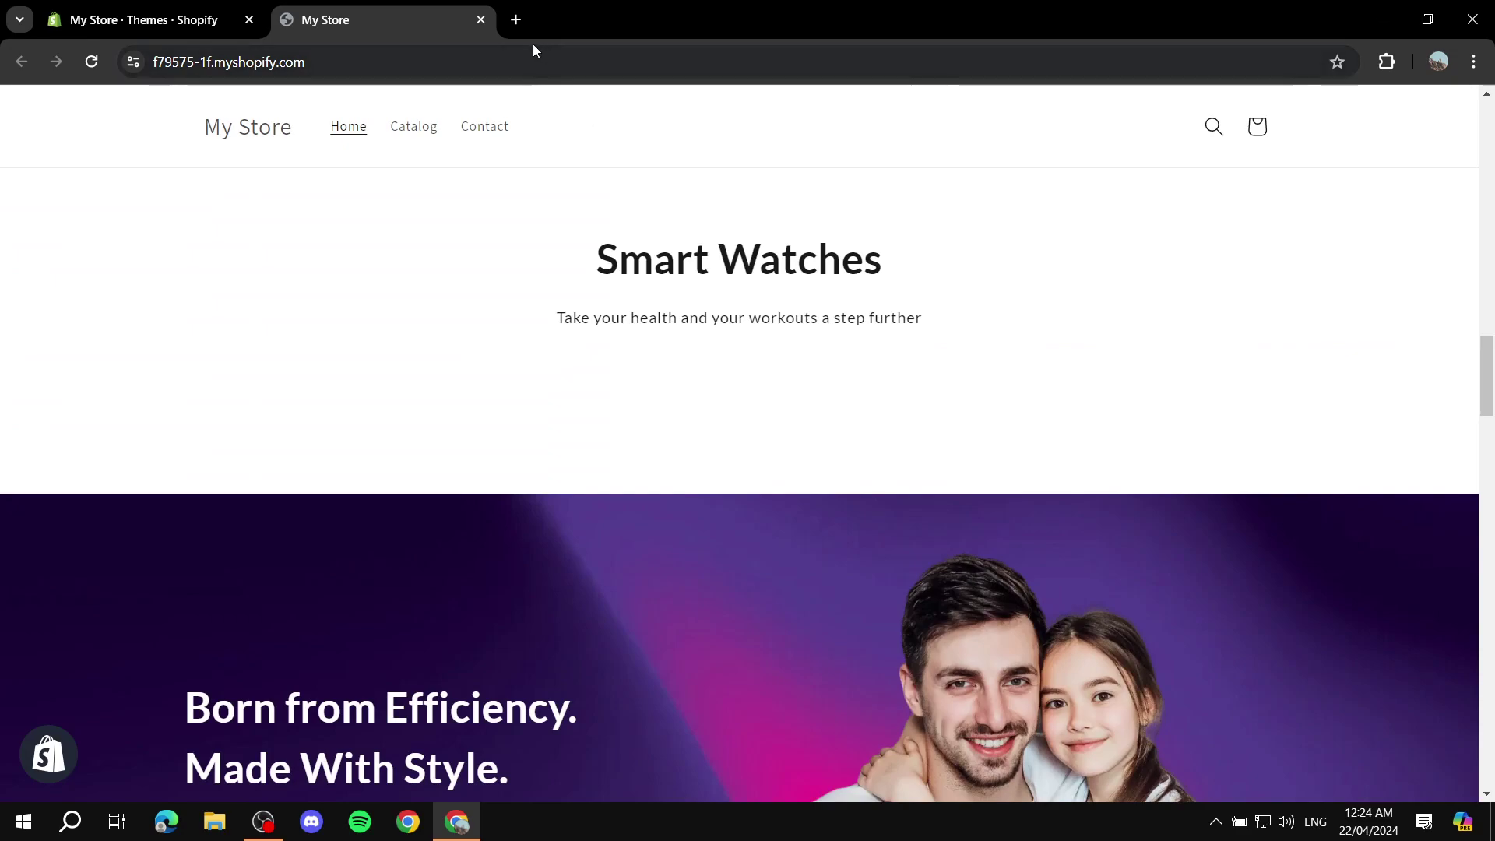
left_click(481, 19)
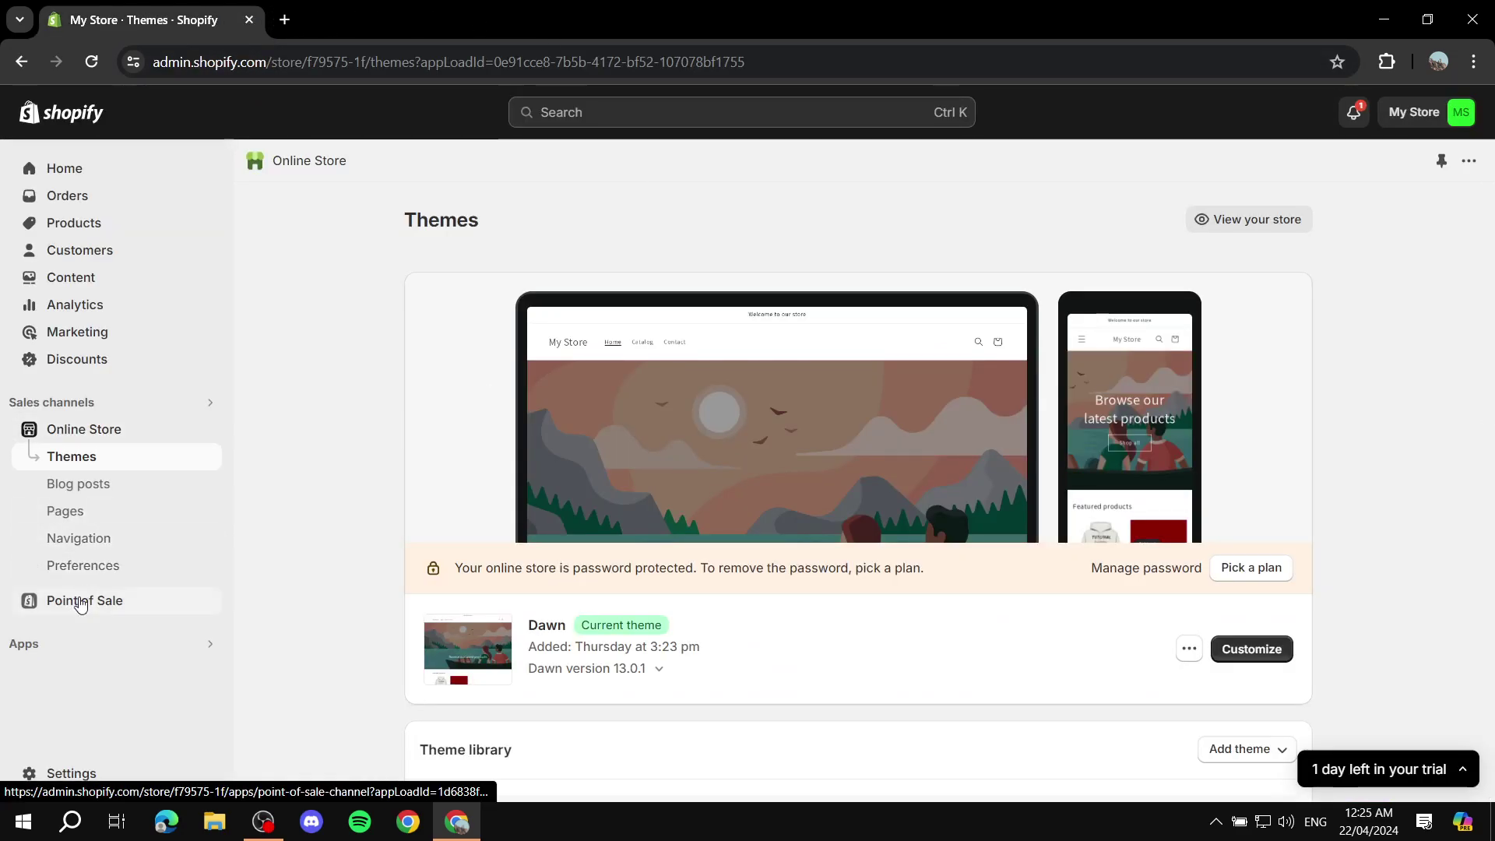
Open the published Home Page from PageFly Page Builder's page list in the editor and dismiss the chat greeting
left_click(67, 645)
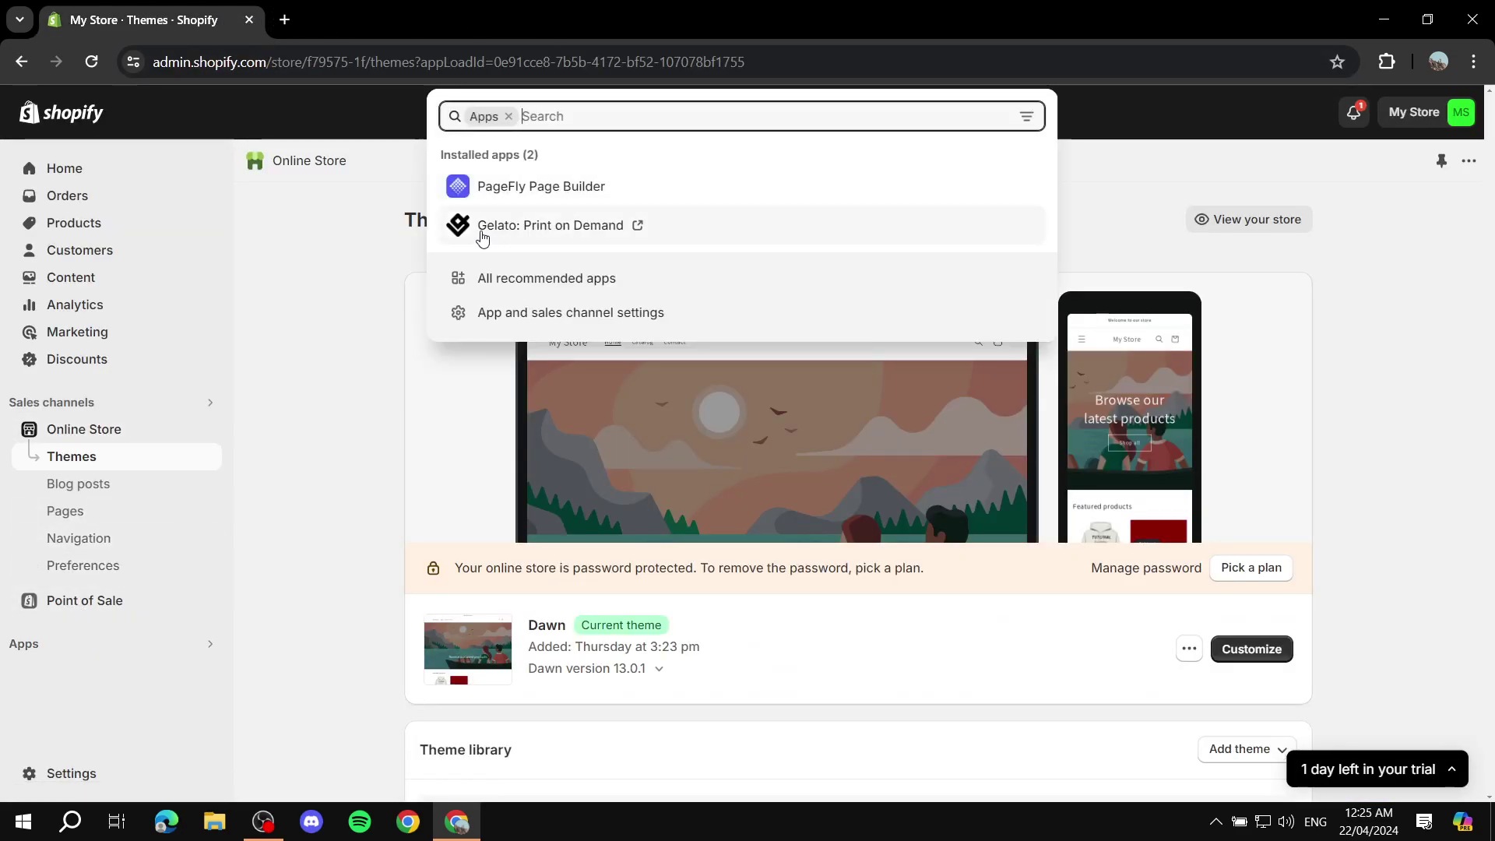
left_click(506, 187)
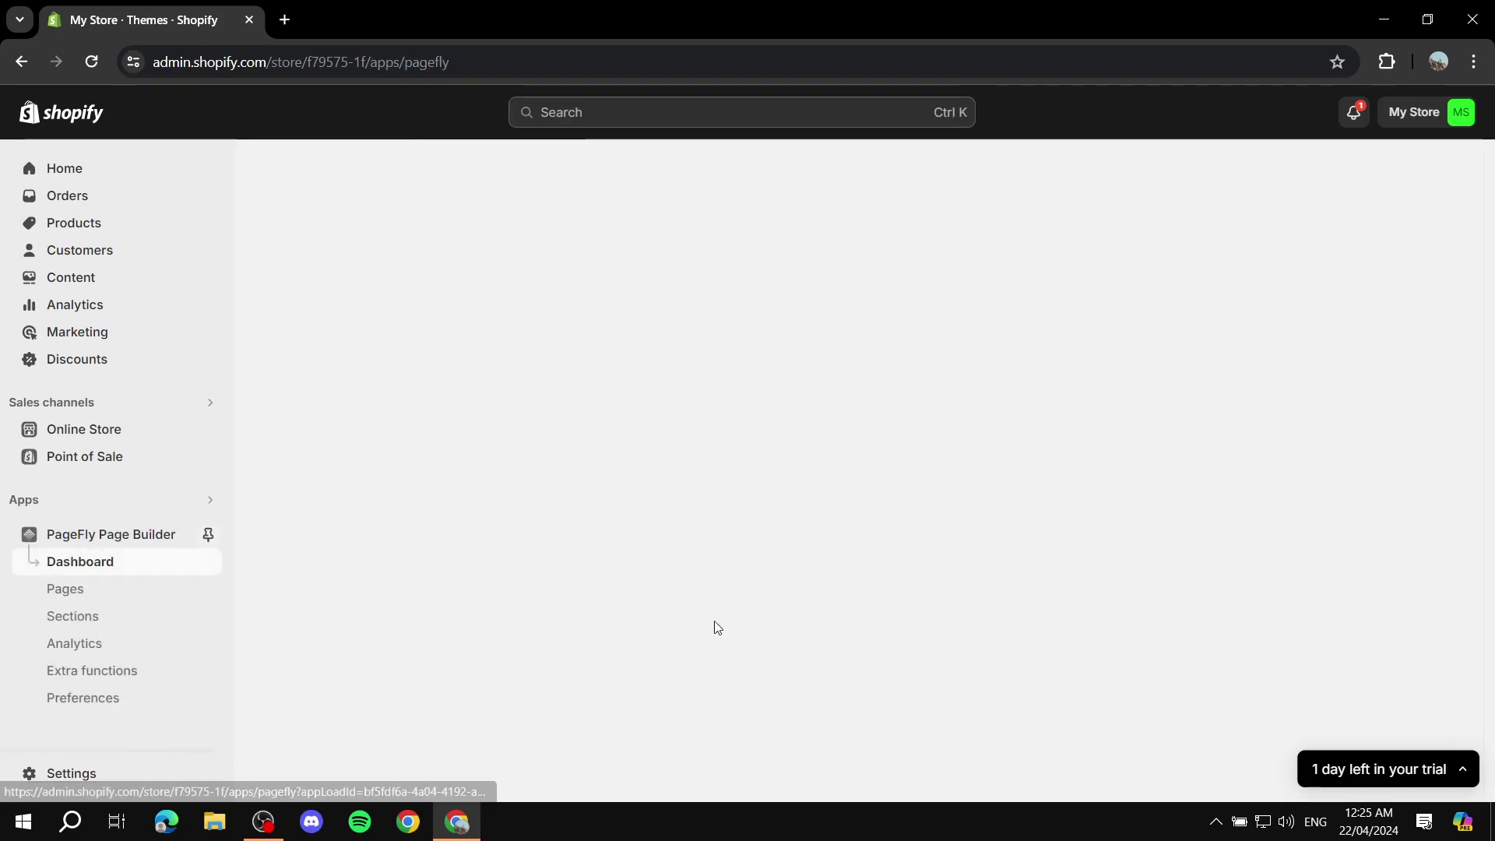
left_click(66, 590)
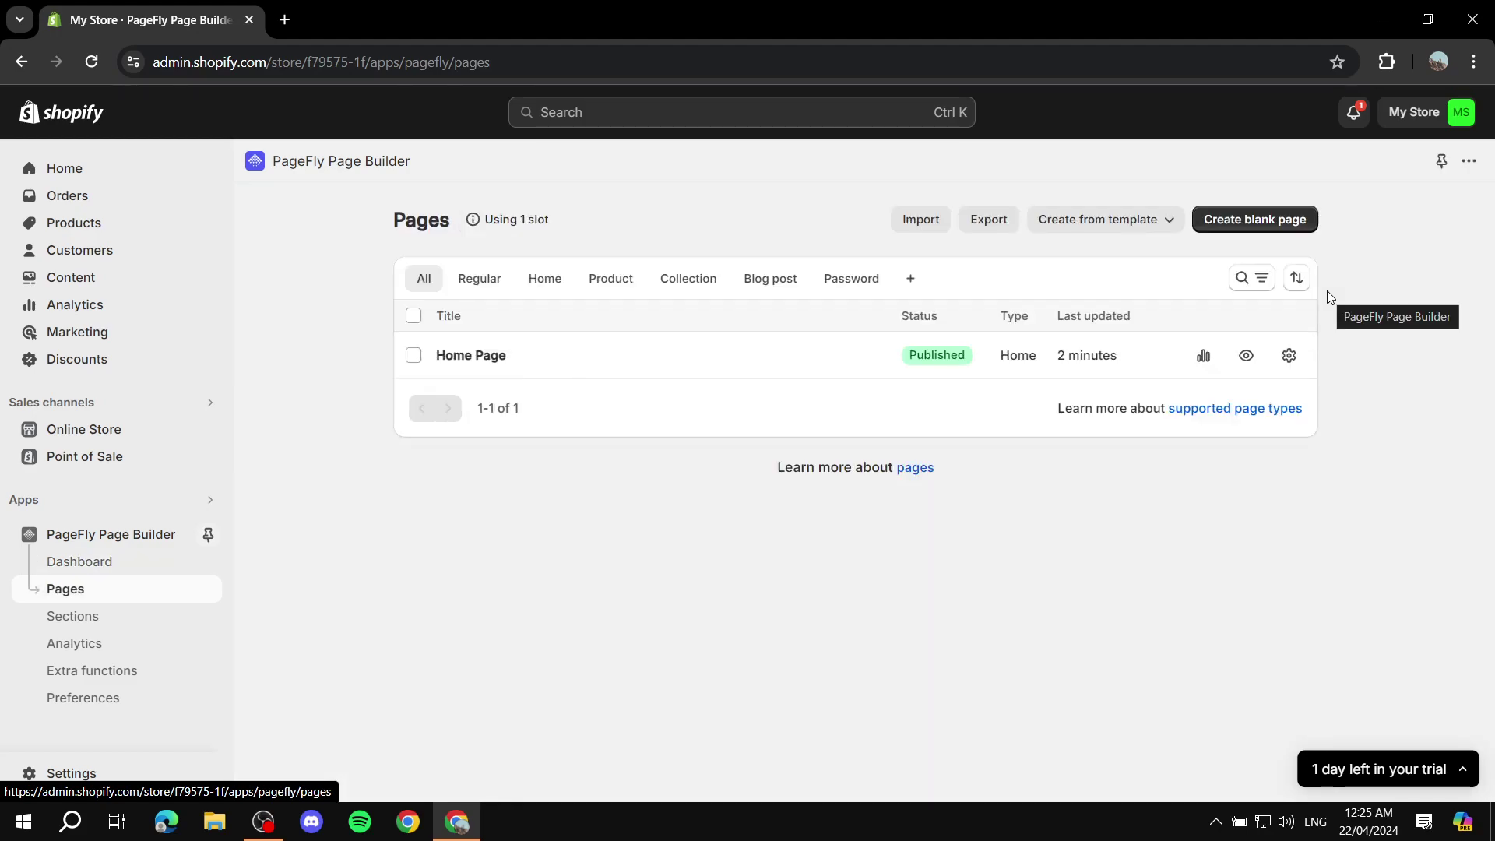
left_click(475, 358)
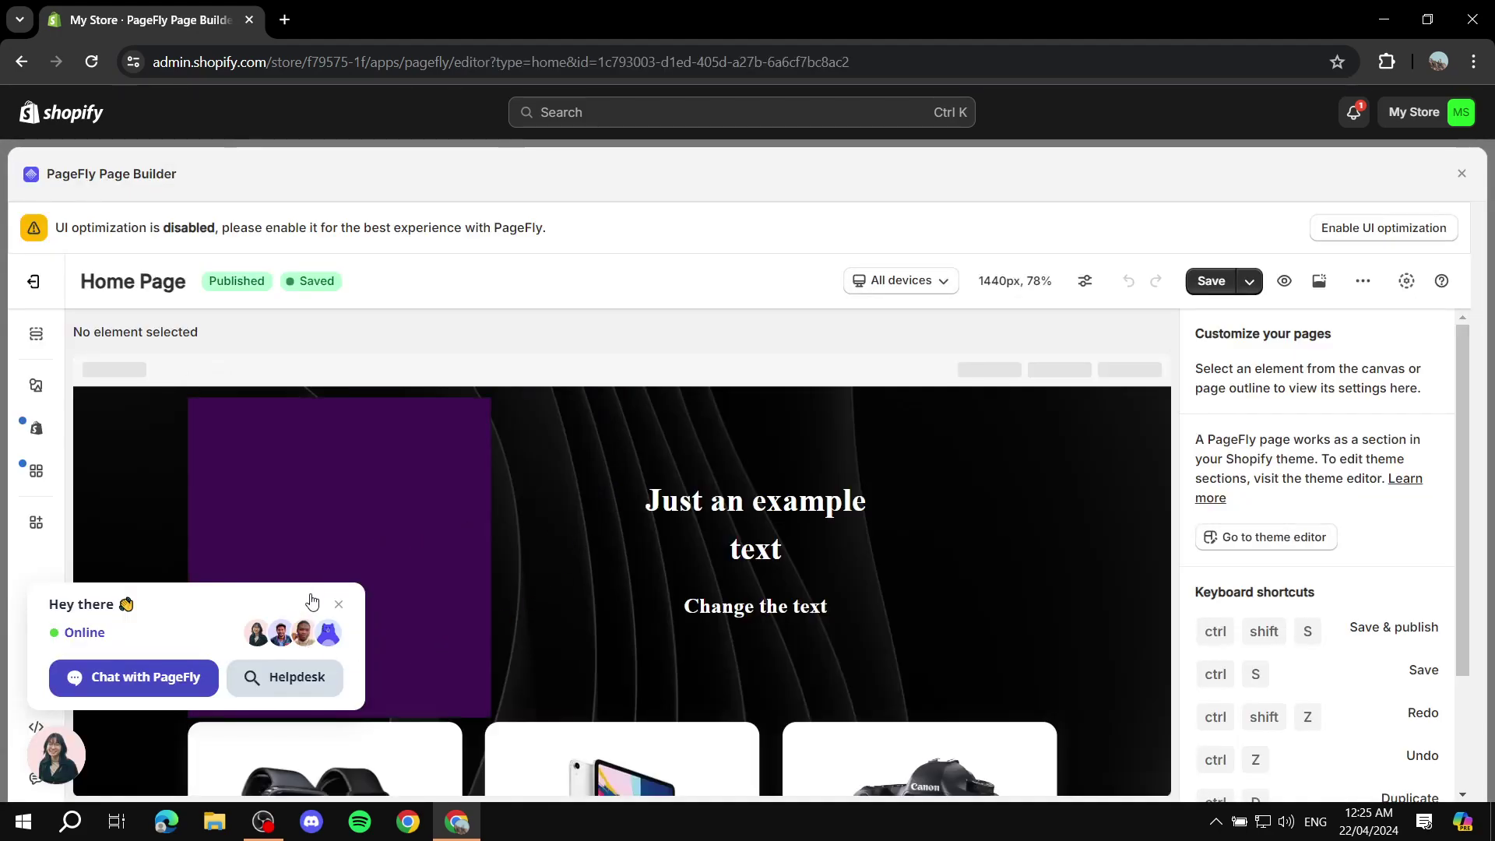
left_click(339, 604)
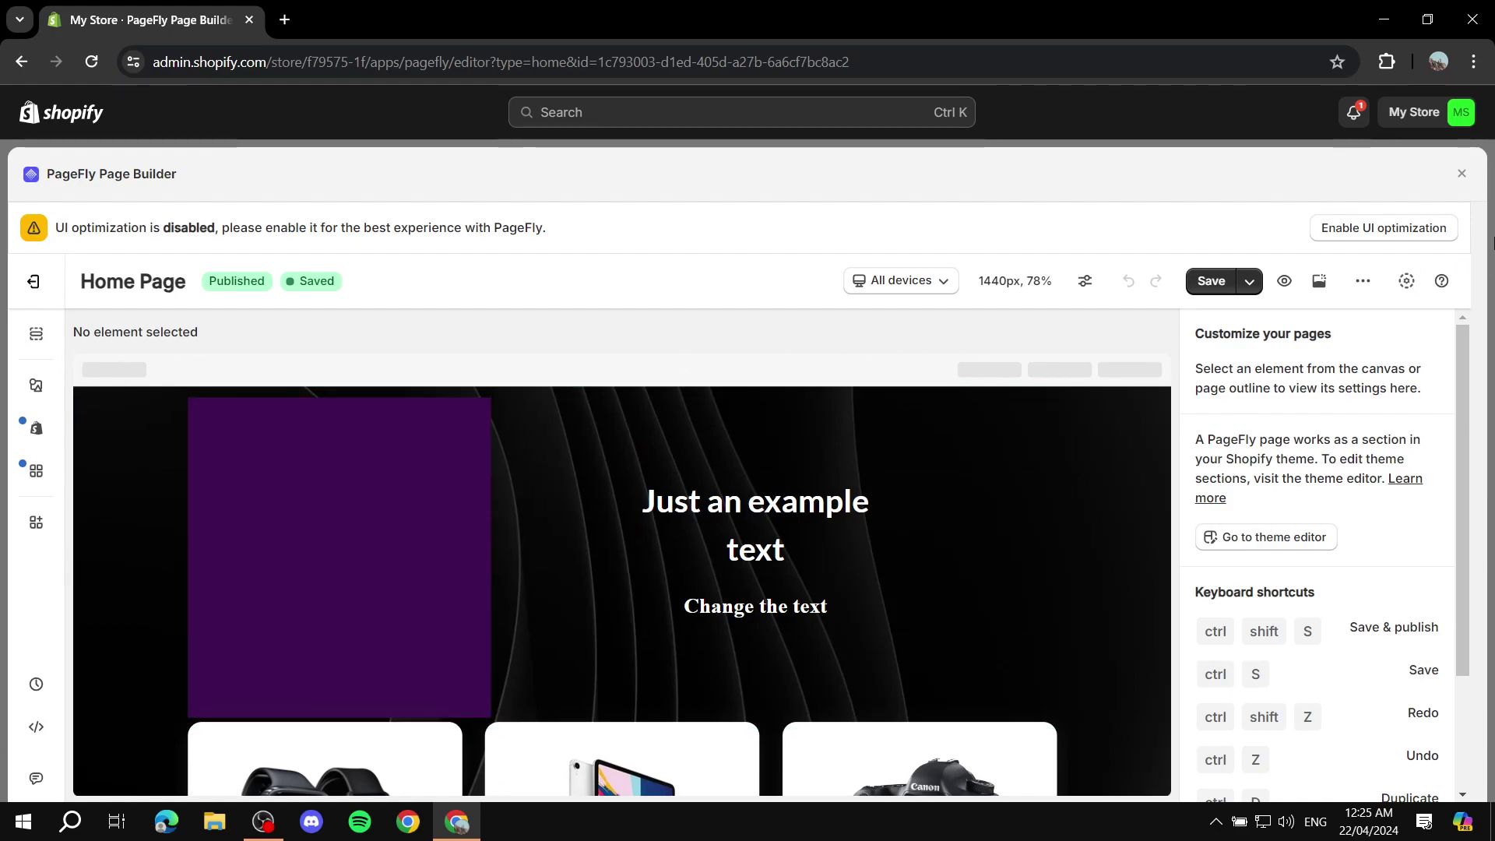
Close the page editor, go to the Online Store themes and collapse the trial notice
left_click(1462, 173)
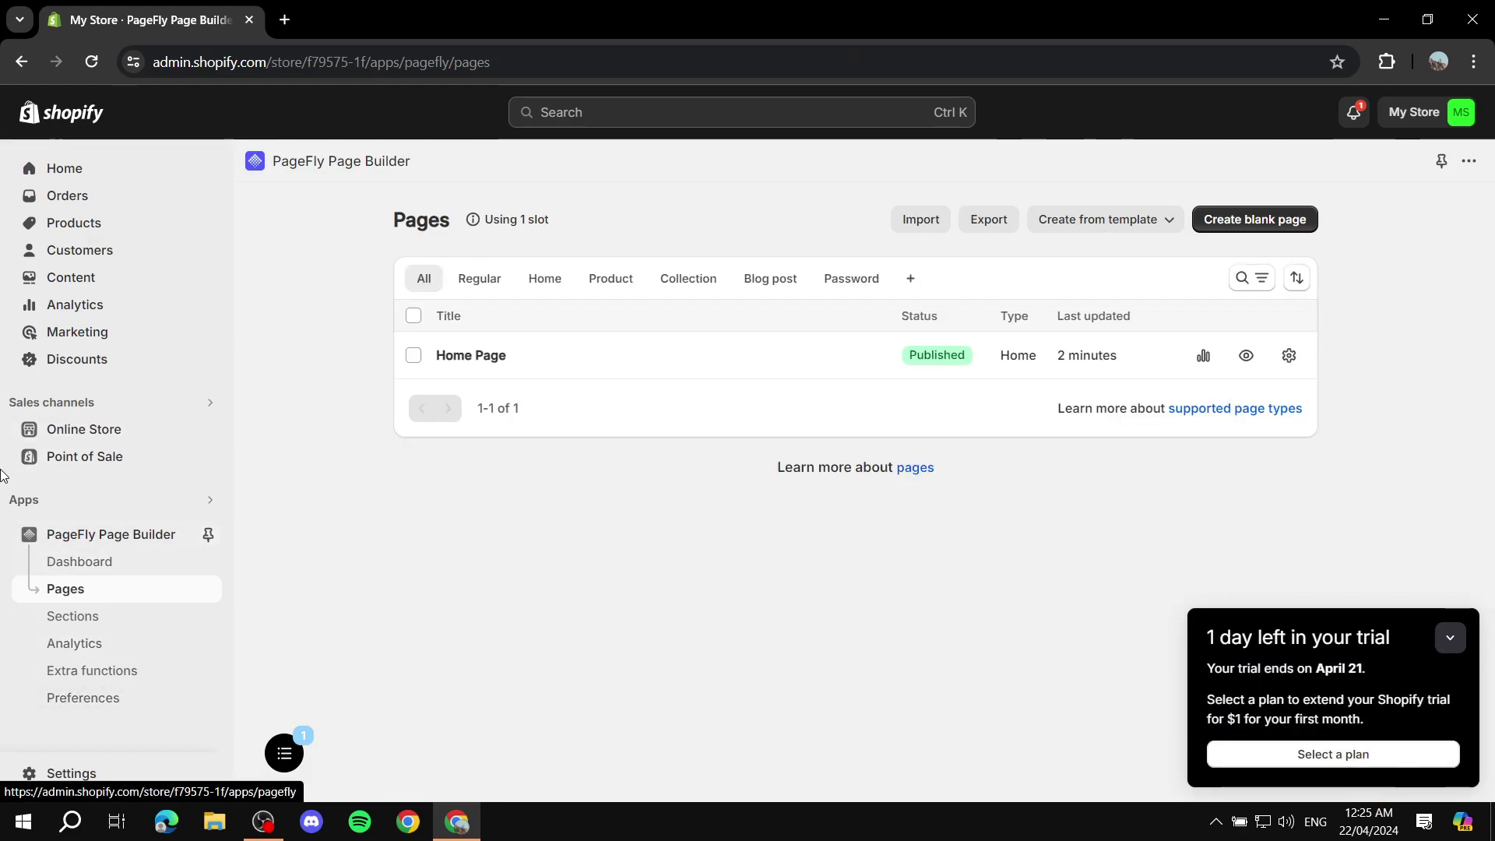
left_click(58, 429)
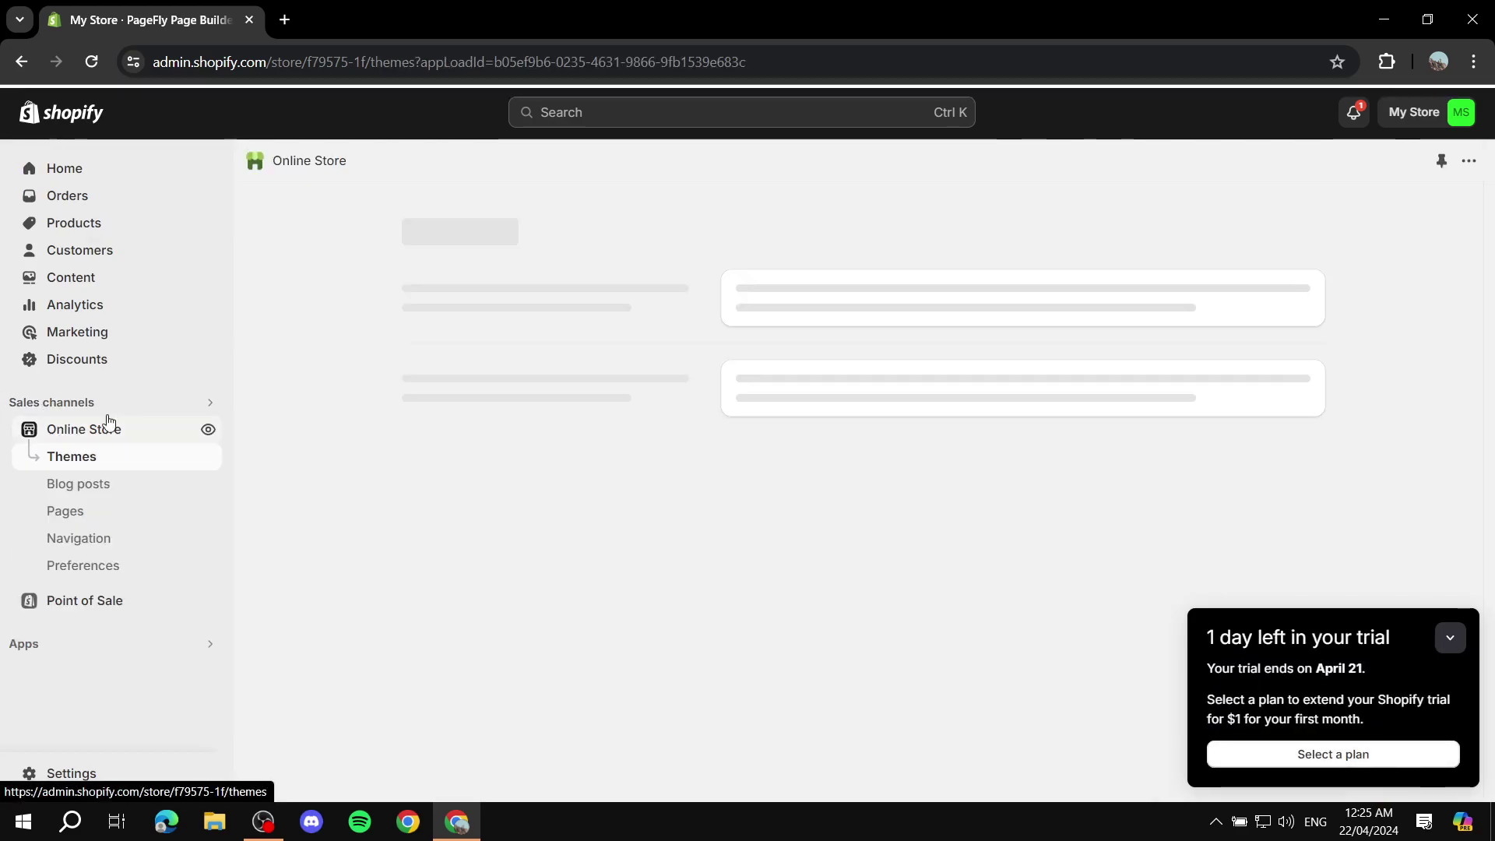
left_click(1451, 638)
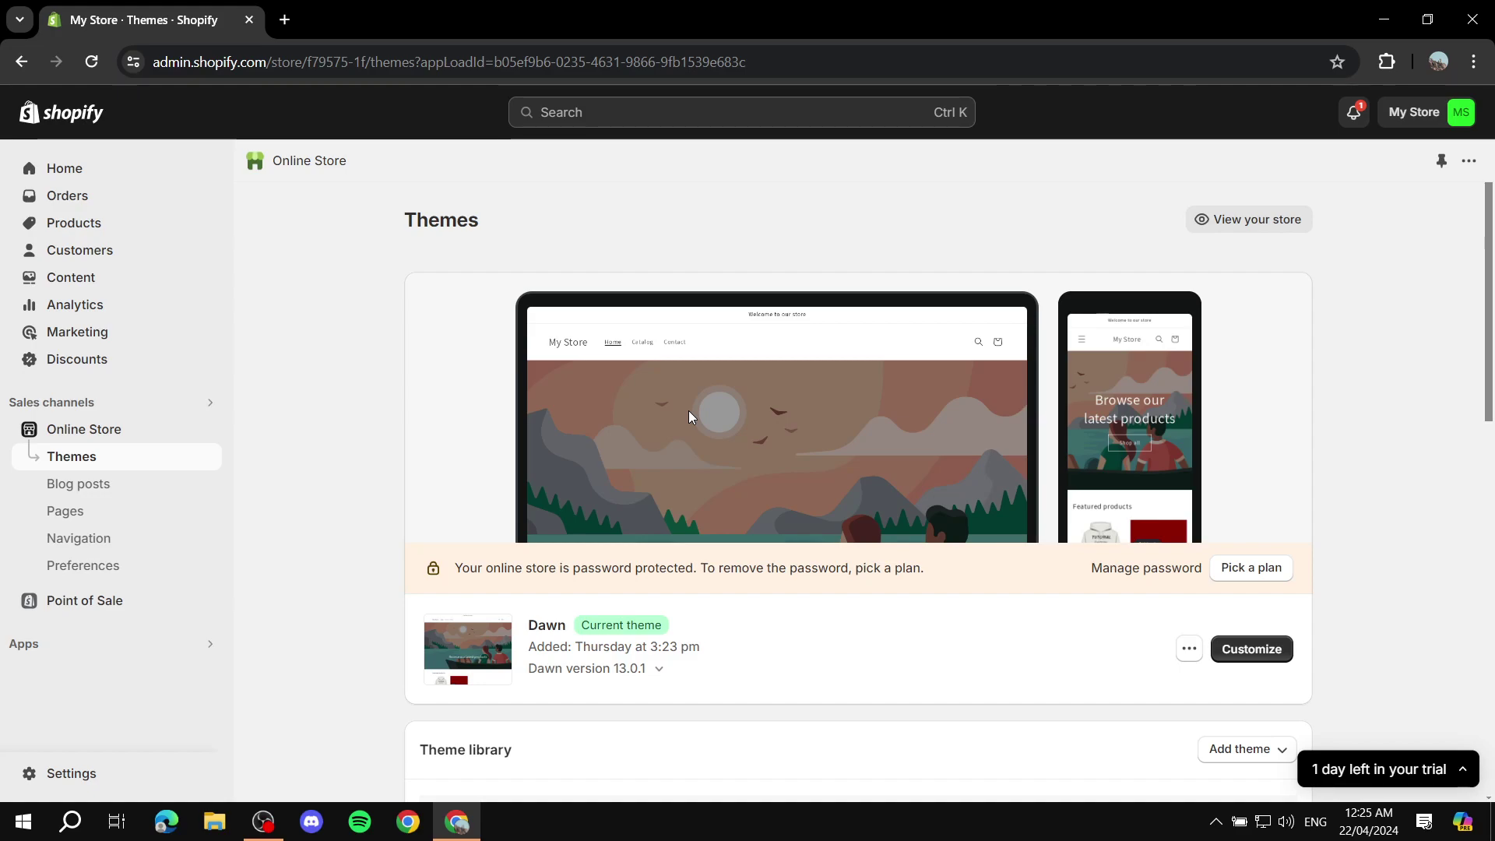
Reopen PageFly Page Builder, examine its dashboard's getting-started tasks, slot usage, recent pages and support channels, and go to the page list
left_click(150, 653)
left_click(548, 185)
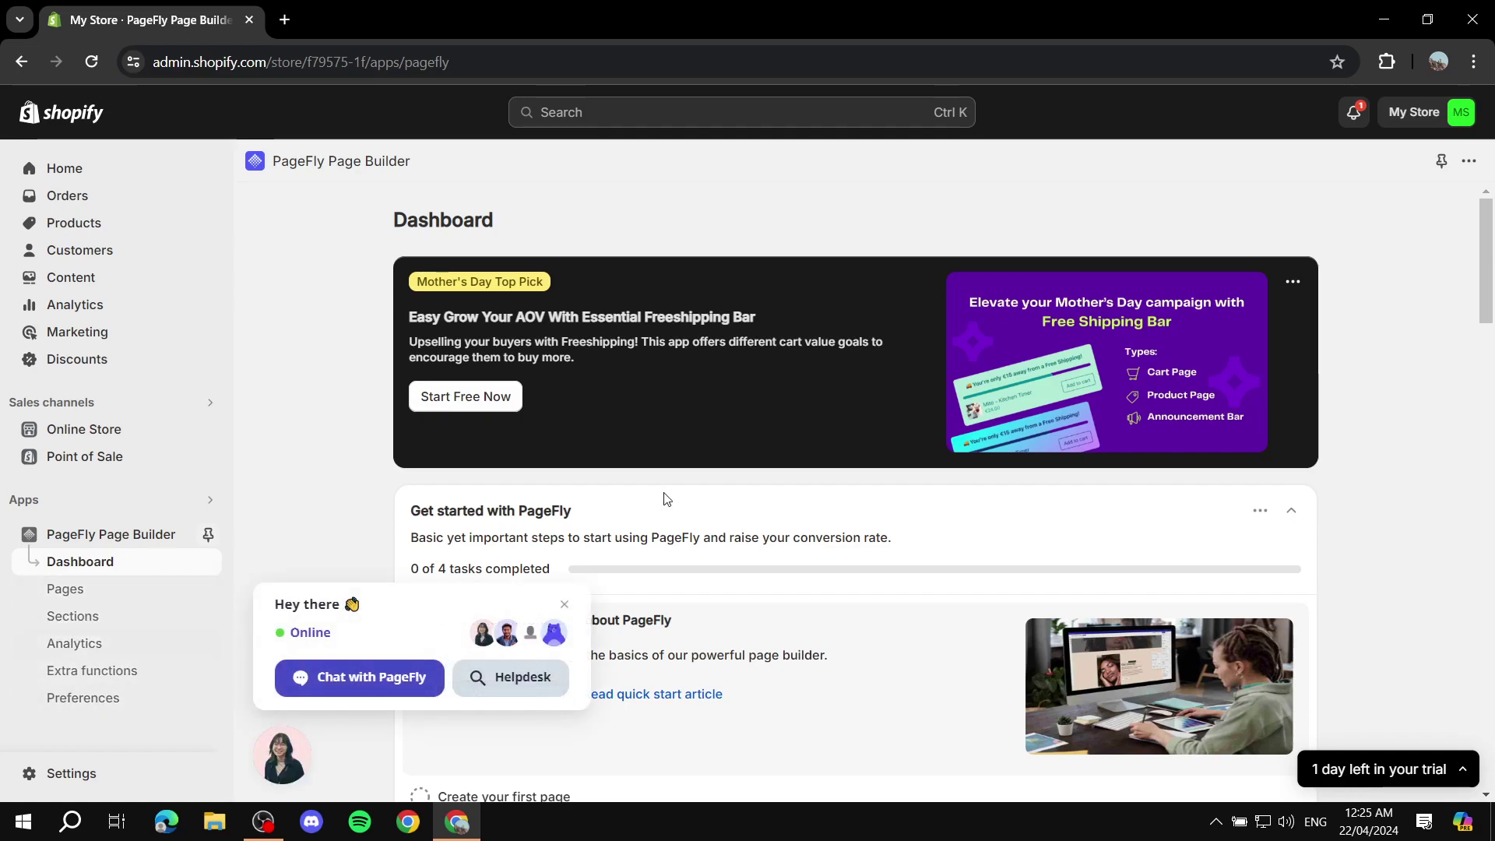
left_click(564, 607)
scroll(623, 565, "down", 5)
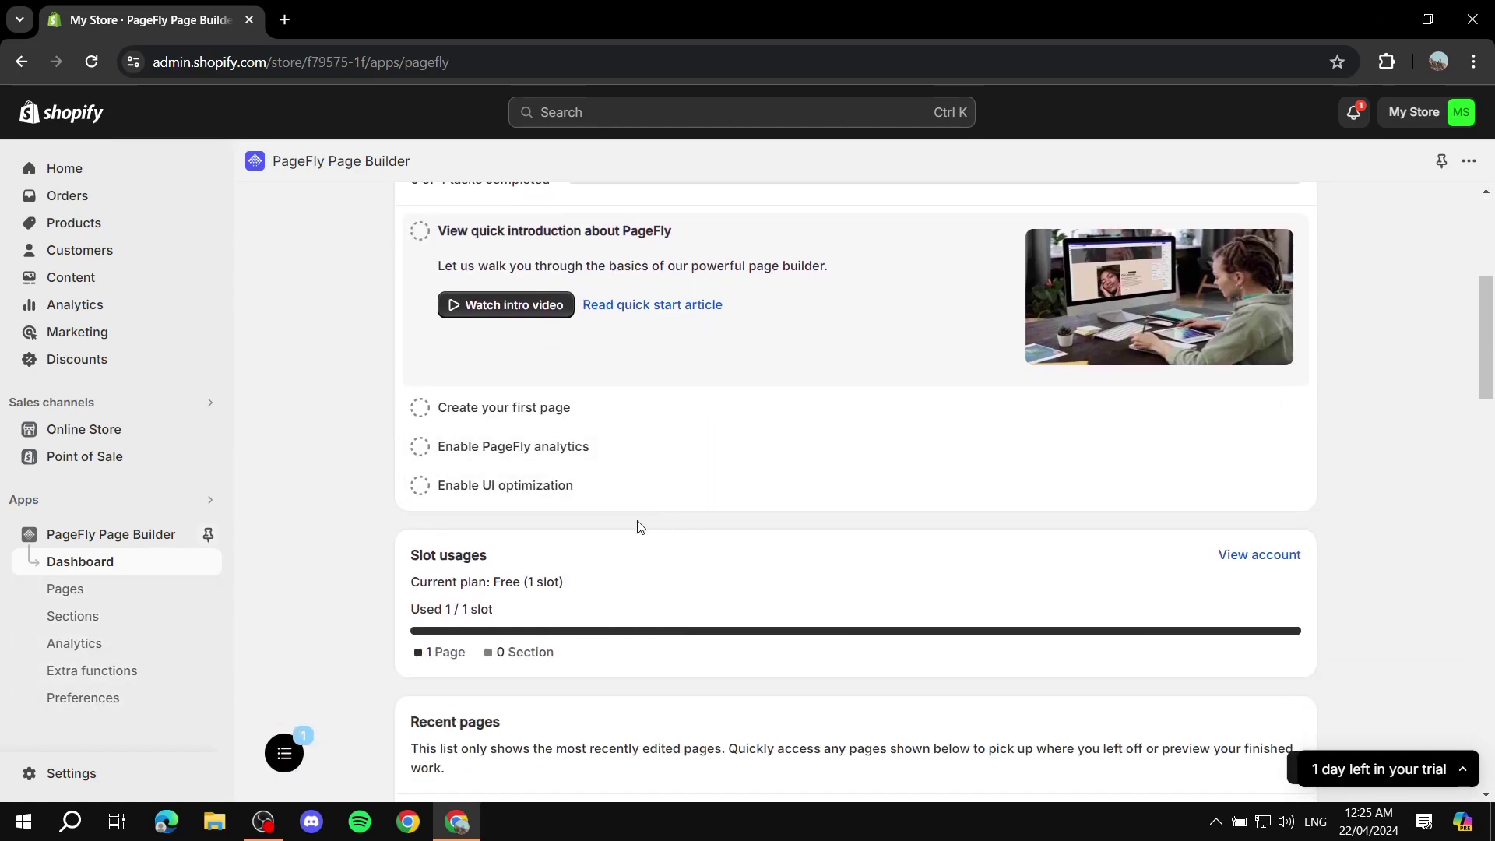
scroll(640, 527, "down", 4)
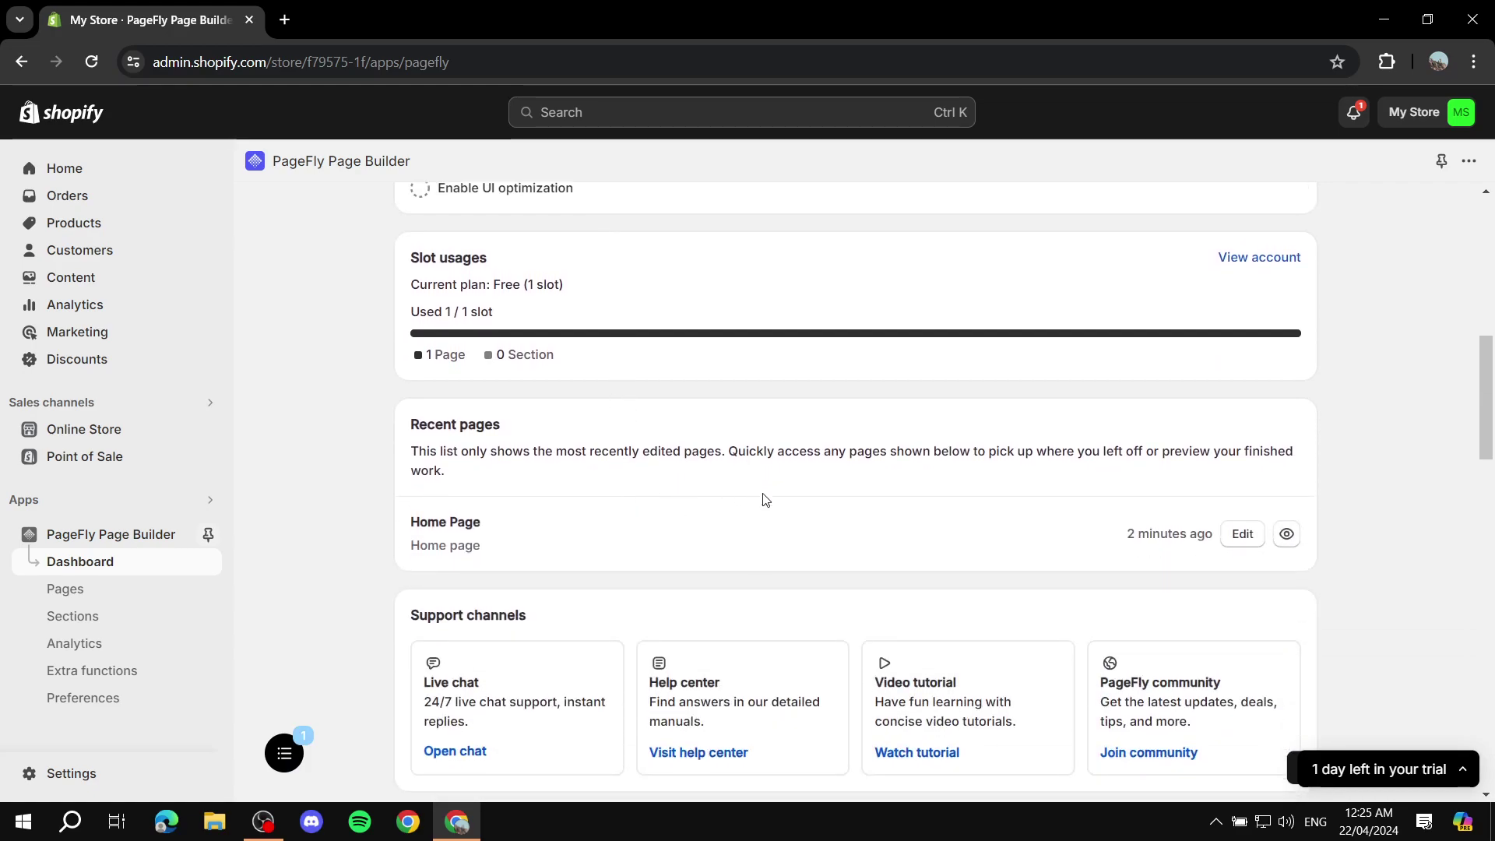
scroll(761, 500, "down", 9)
scroll(857, 452, "up", 12)
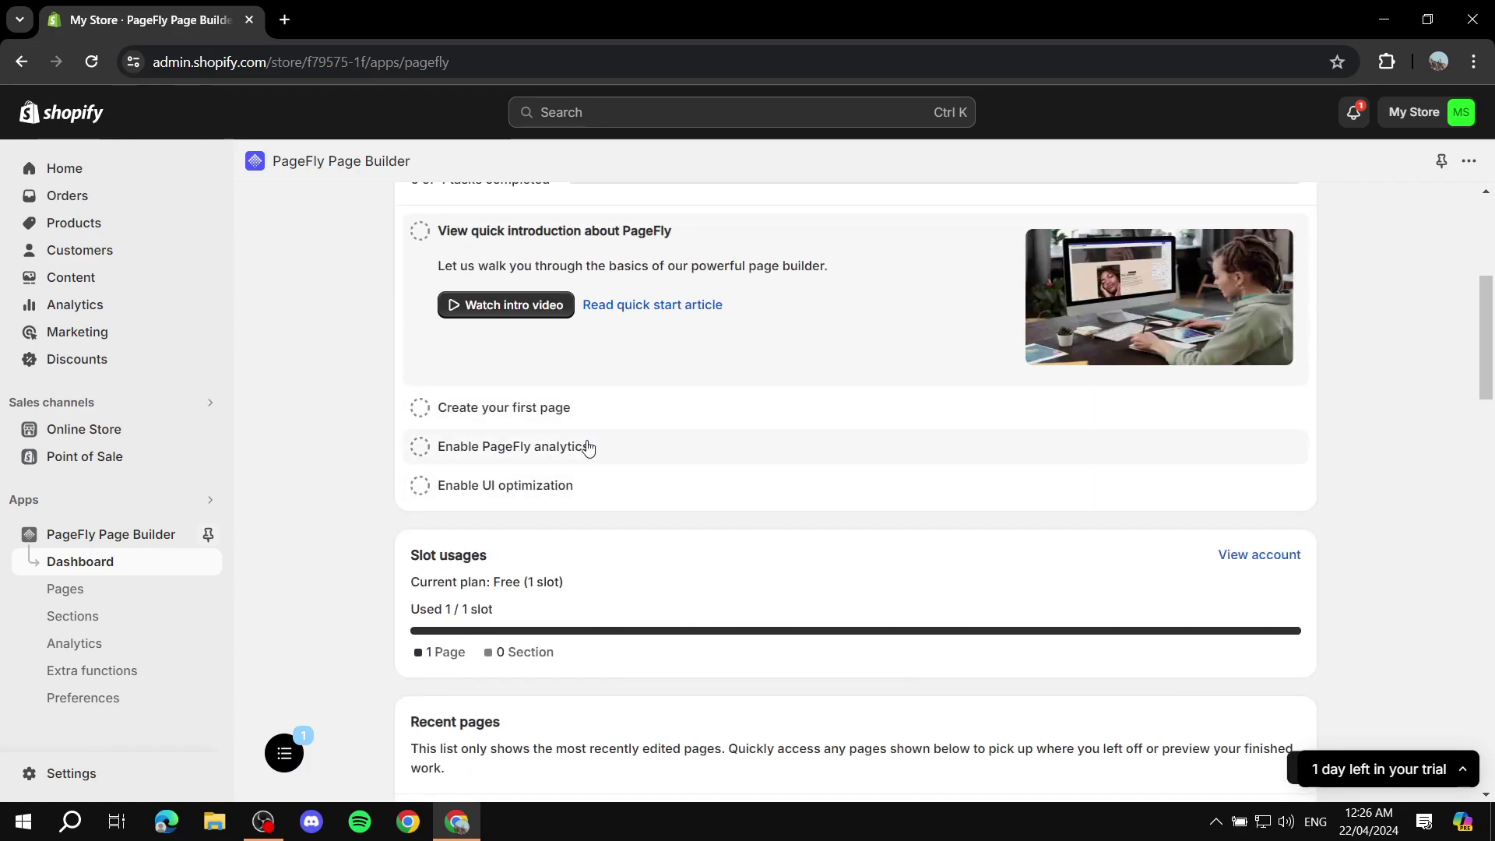
left_click(62, 598)
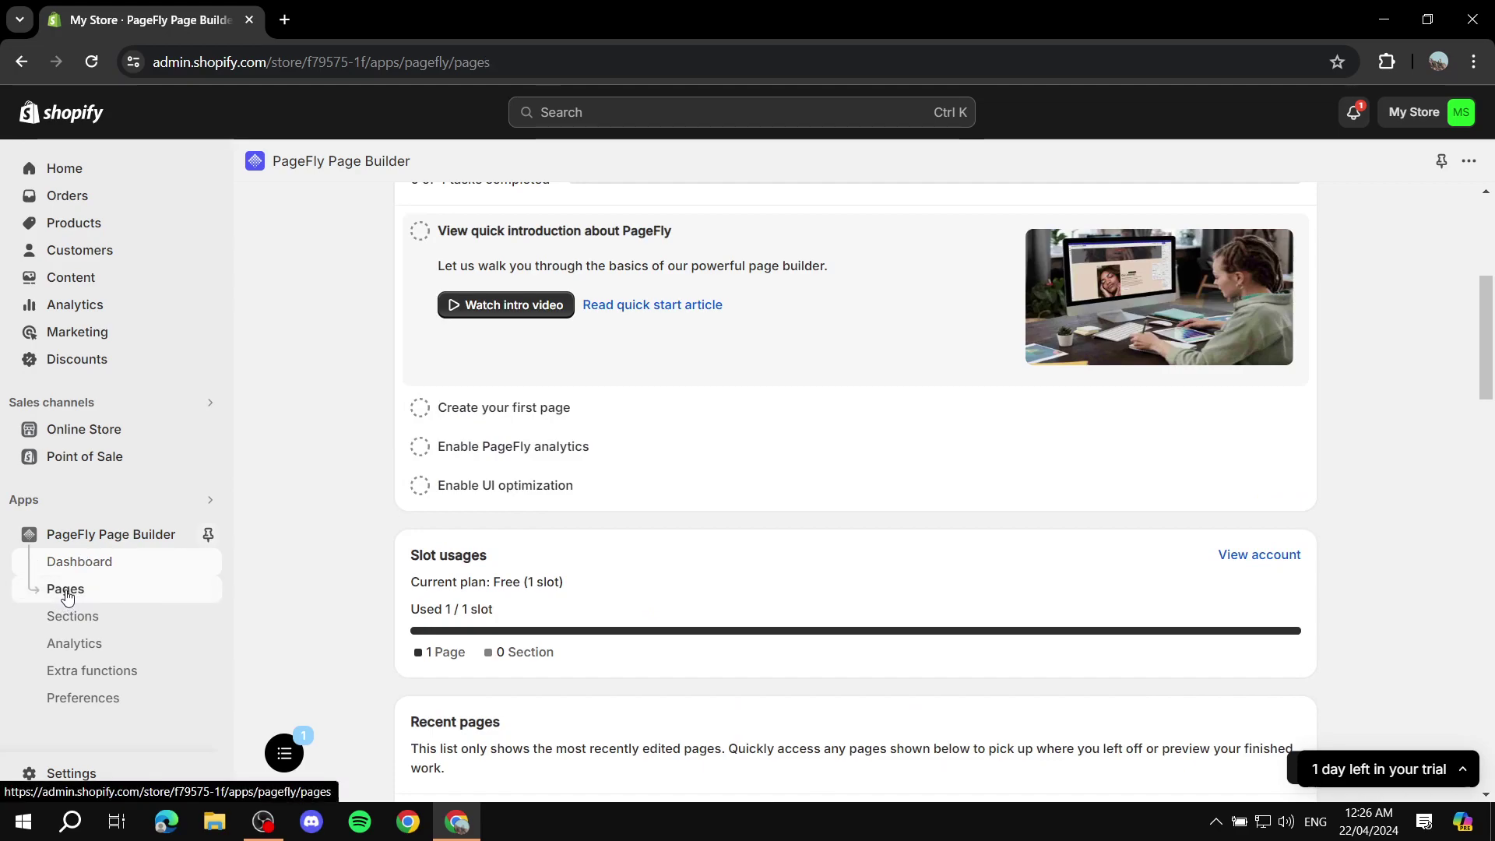